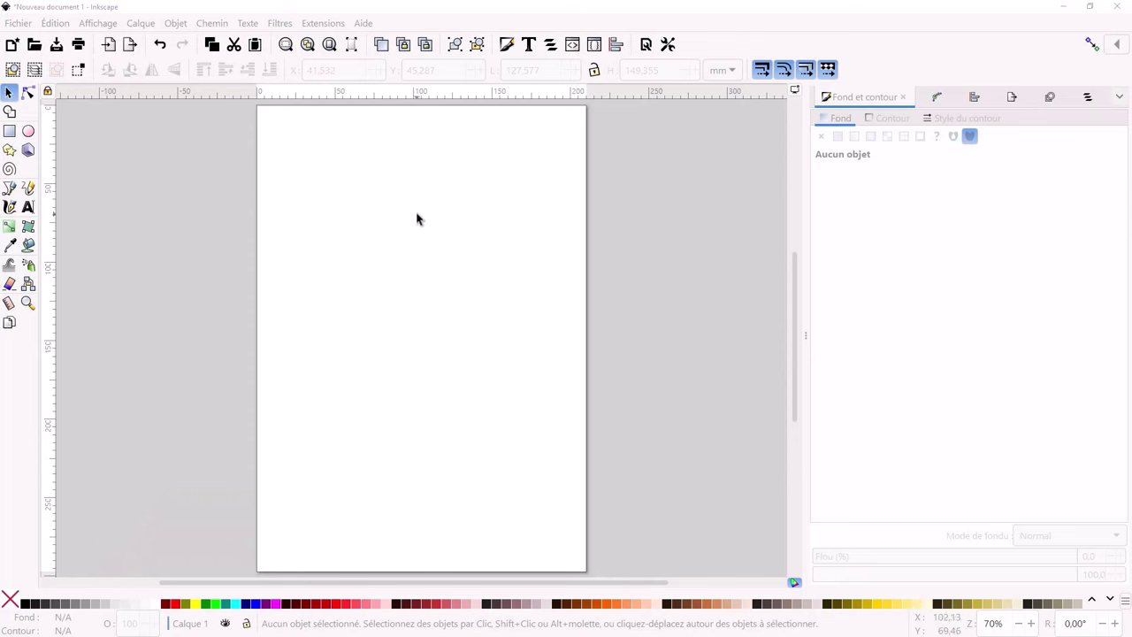
# Check the Inkscape version info, then browse the Object and Path menus without running anything
pyautogui.click(363, 24)
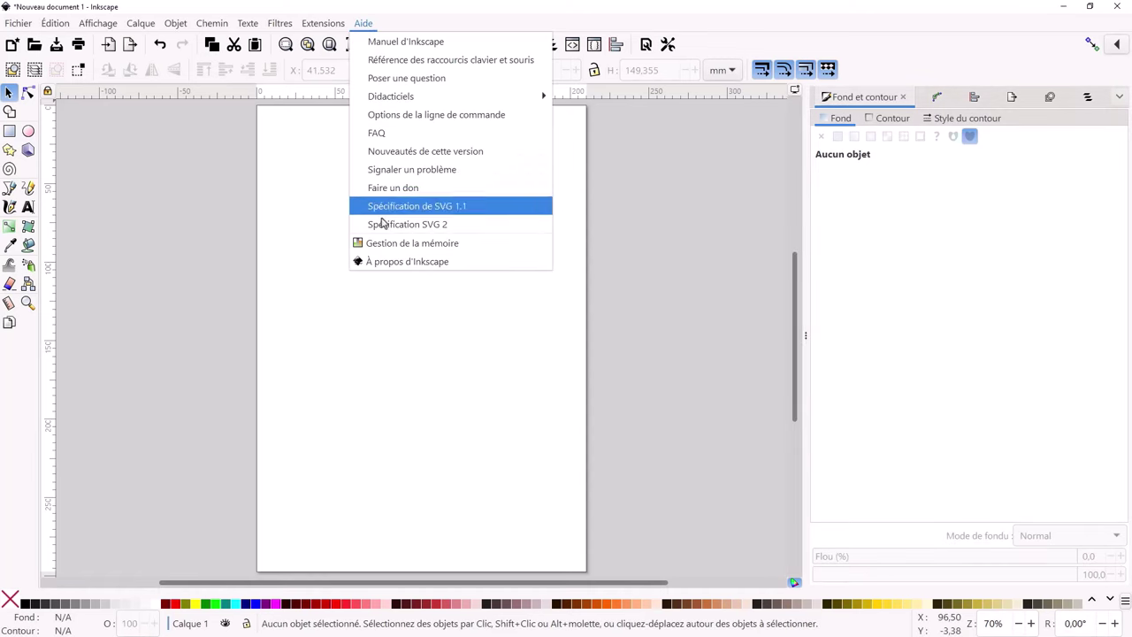
pyautogui.click(389, 262)
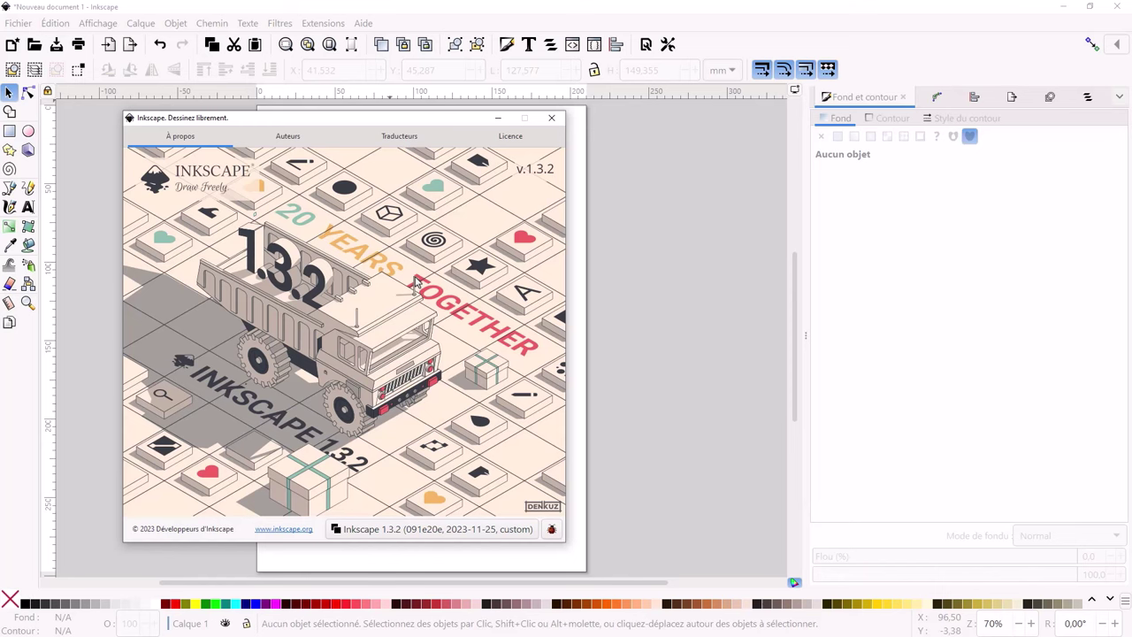
pyautogui.click(551, 118)
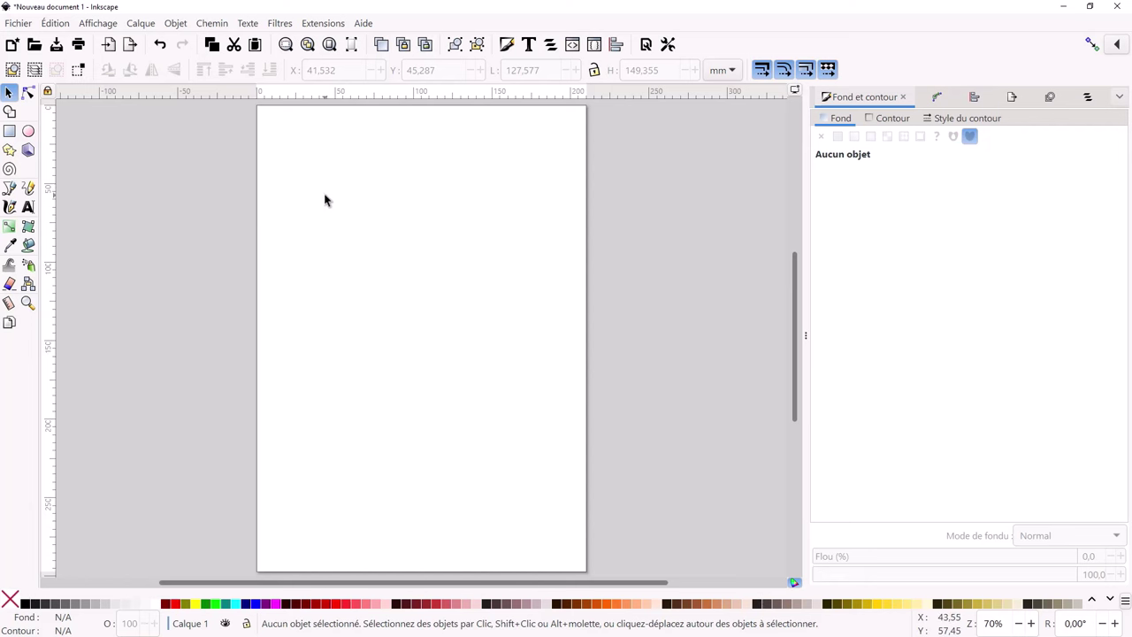
pyautogui.click(180, 28)
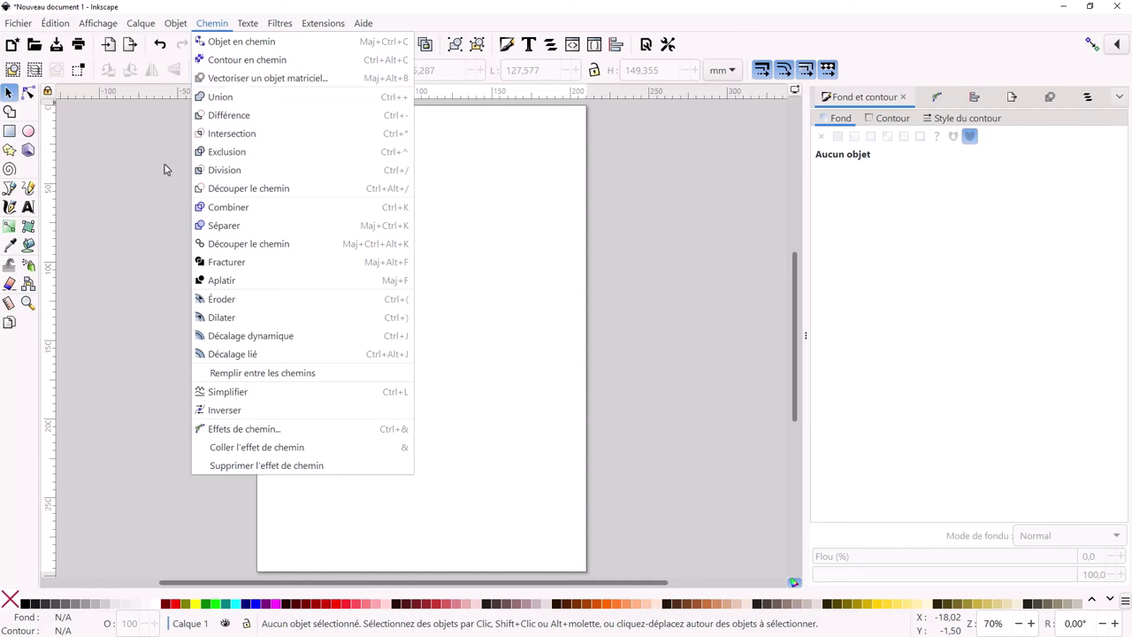
pyautogui.click(132, 170)
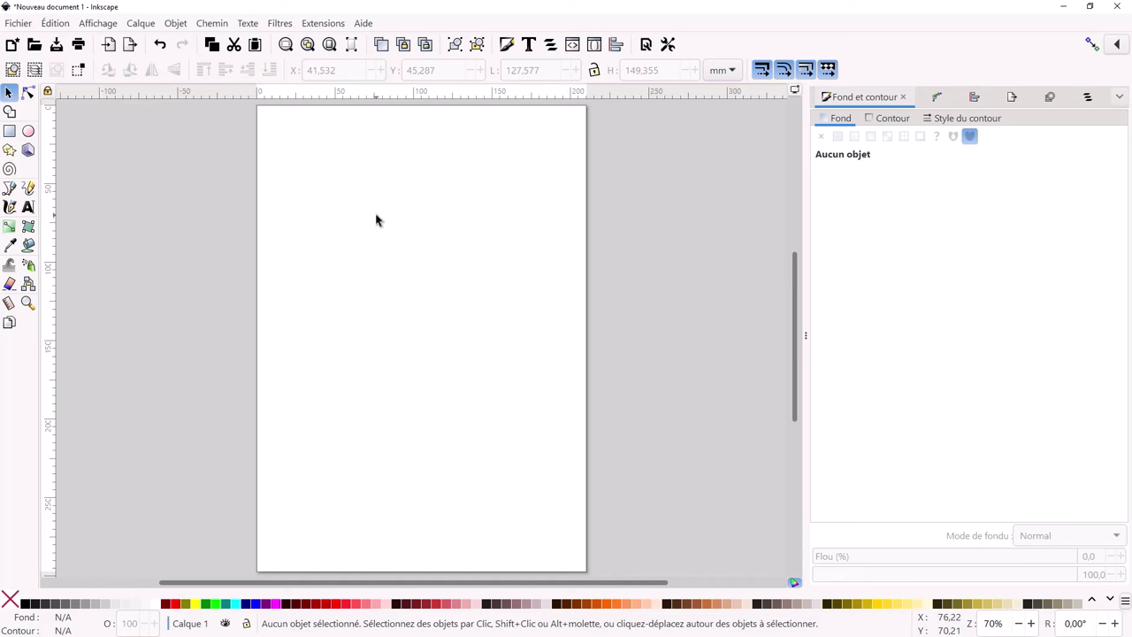
# Draw three overlapping orange rectangles near the page's top left
pyautogui.click(11, 132)
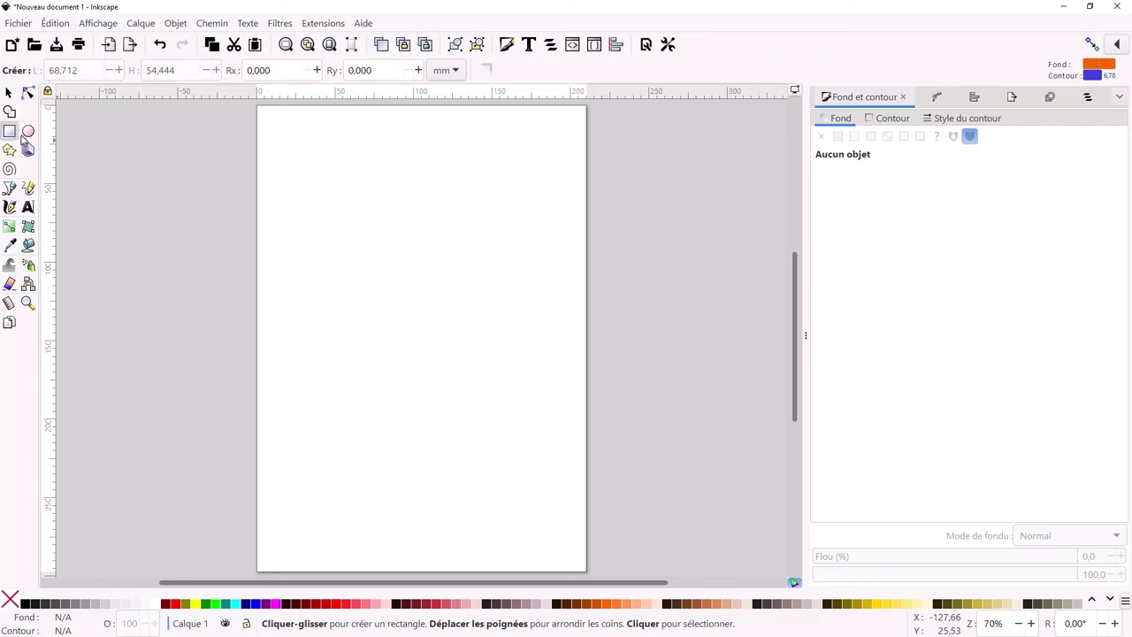
pyautogui.moveTo(328, 159); pyautogui.dragTo(388, 213)
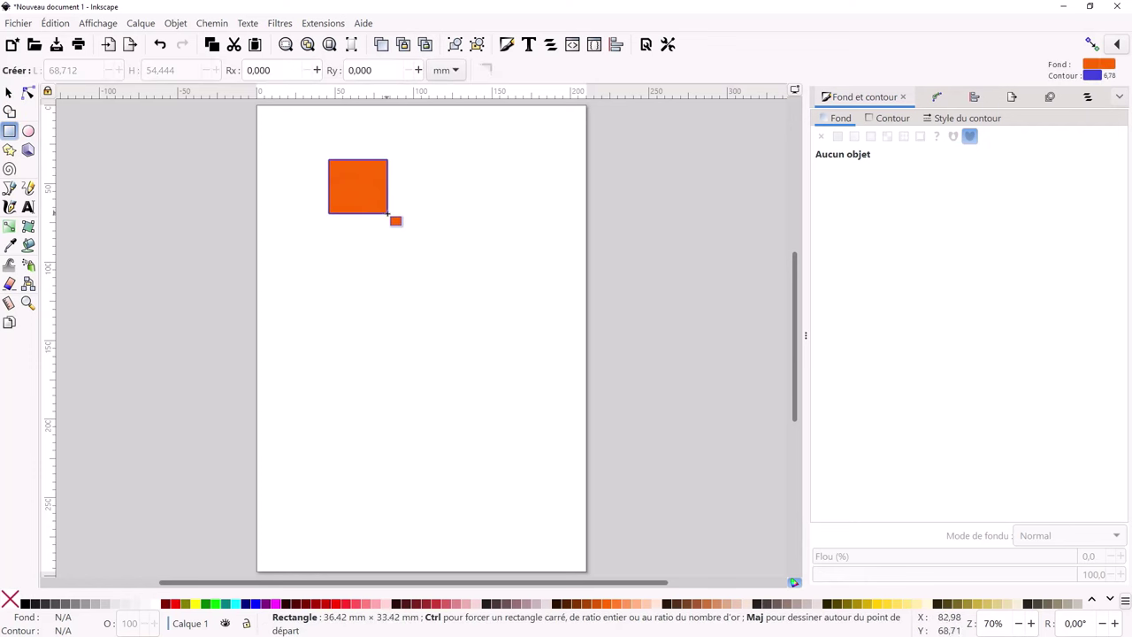
pyautogui.click(889, 118)
pyautogui.click(841, 118)
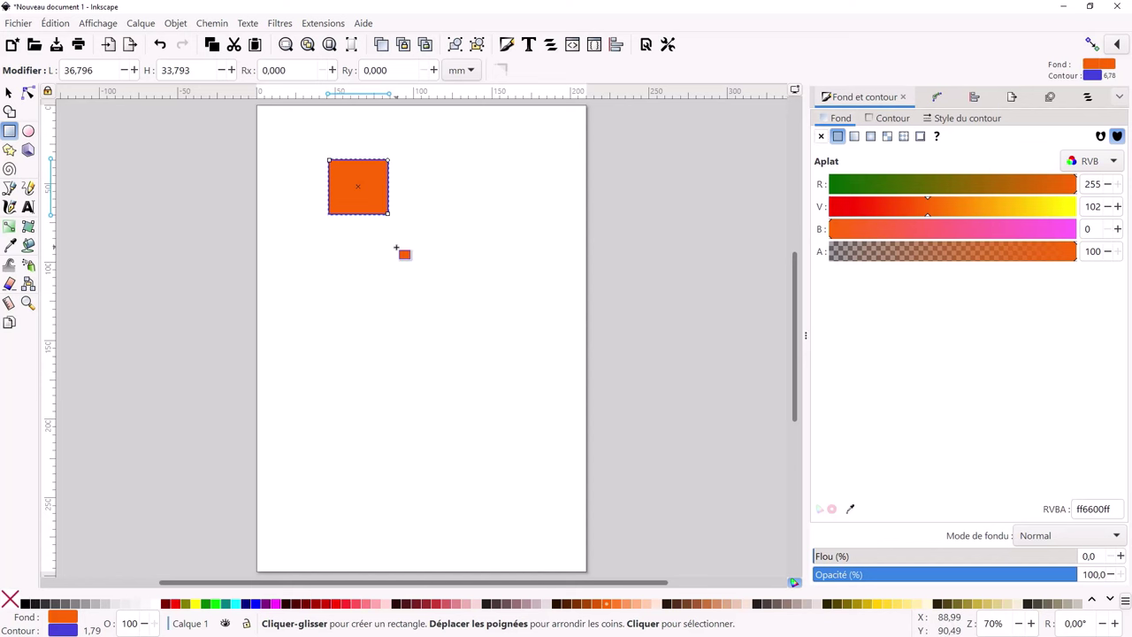
pyautogui.moveTo(383, 219); pyautogui.dragTo(427, 264)
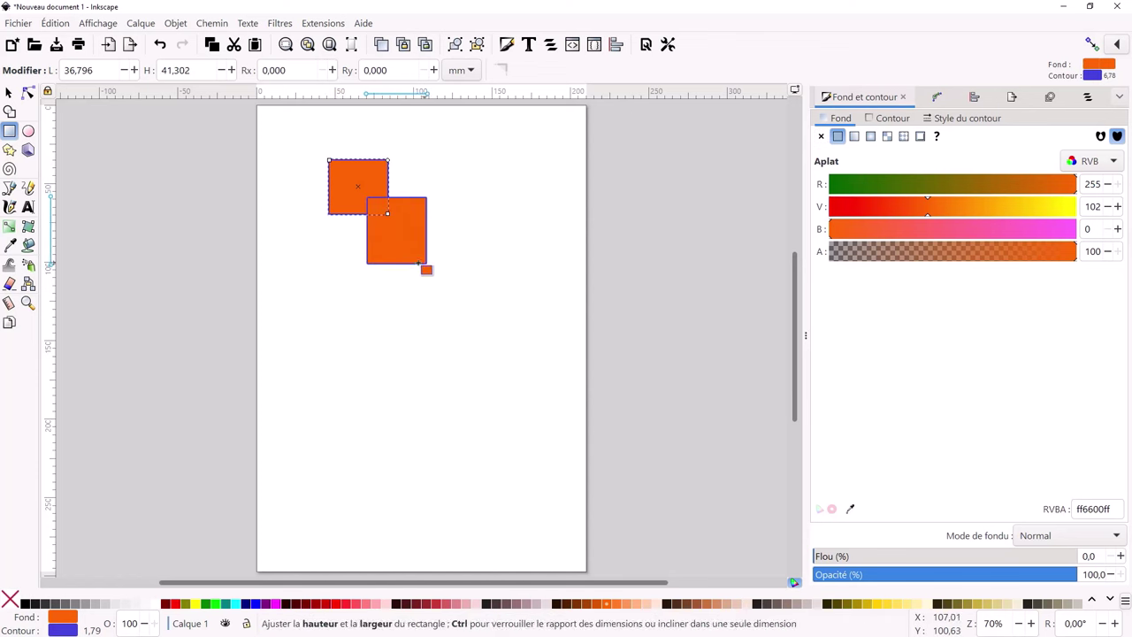
pyautogui.moveTo(338, 235)
pyautogui.mouseDown()
pyautogui.moveTo(386, 296)
pyautogui.moveTo(477, 329)
pyautogui.mouseUp()
# Draw four overlapping orange ellipses in a column beside the rectangles
pyautogui.click(27, 131)
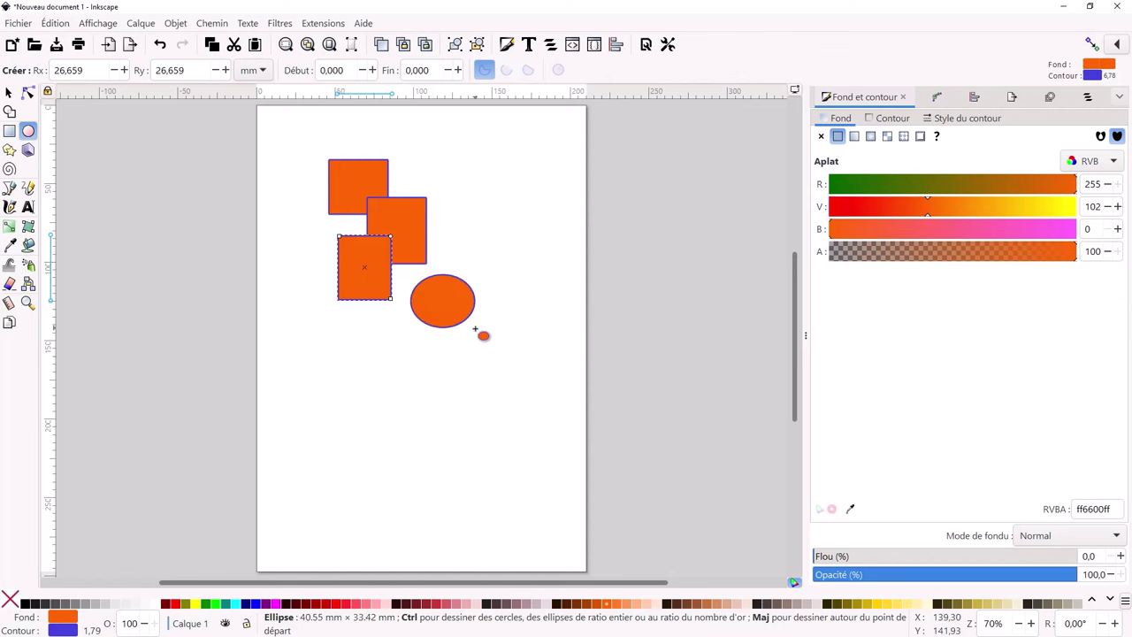
pyautogui.moveTo(405, 320); pyautogui.dragTo(460, 366)
pyautogui.moveTo(382, 346); pyautogui.dragTo(449, 400)
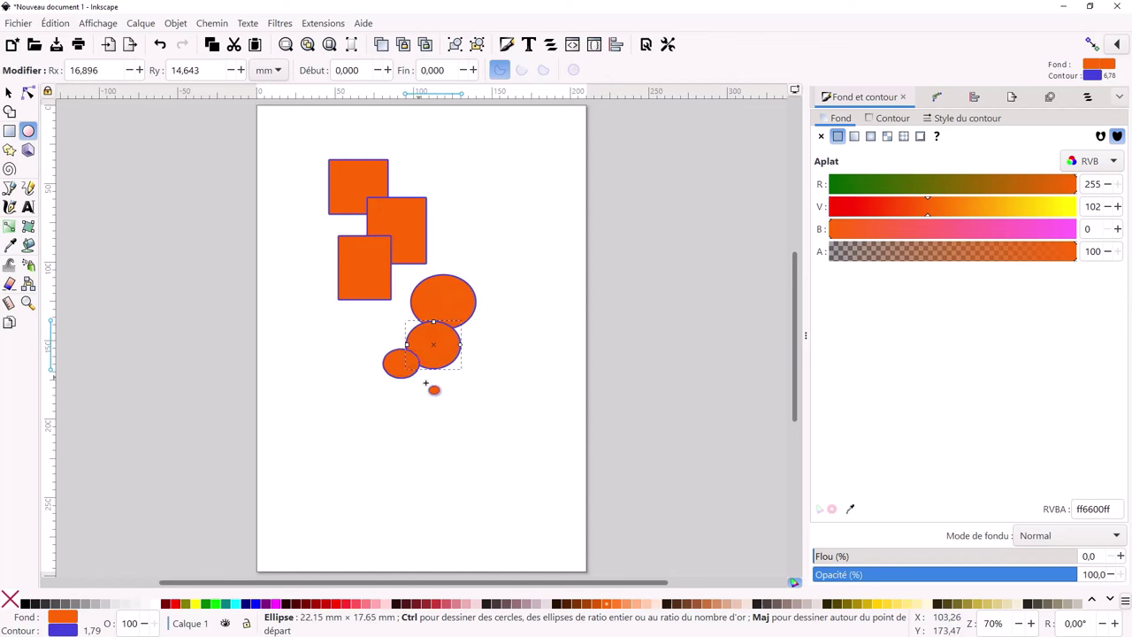
pyautogui.moveTo(412, 248); pyautogui.dragTo(460, 290)
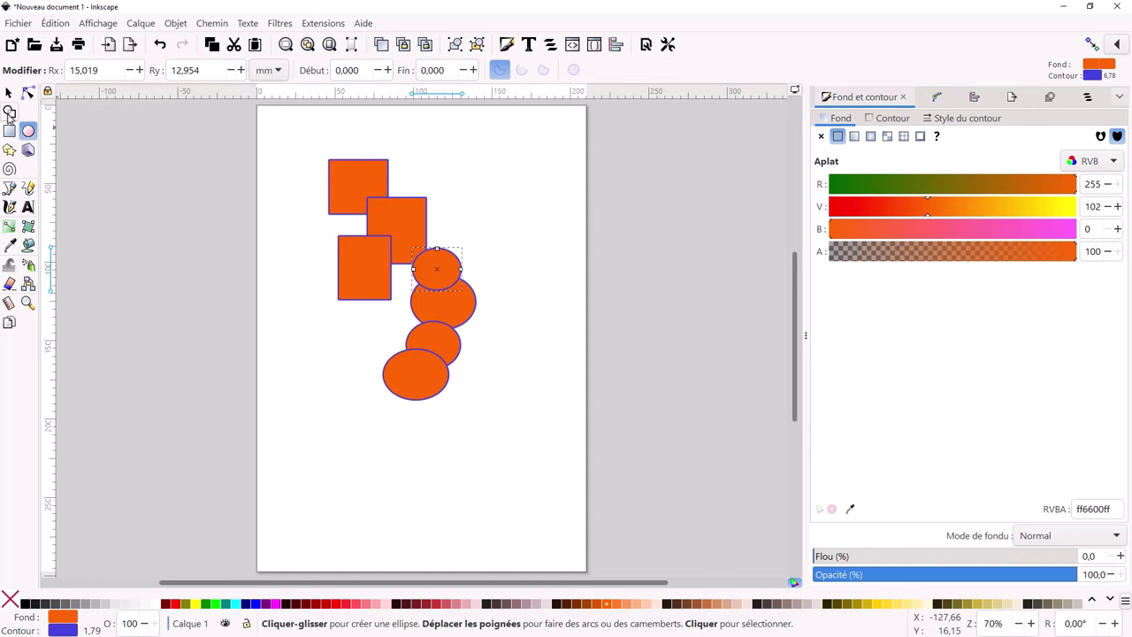
# Cancel Shape Builder and rubber-band select all seven orange shapes
pyautogui.click(9, 112)
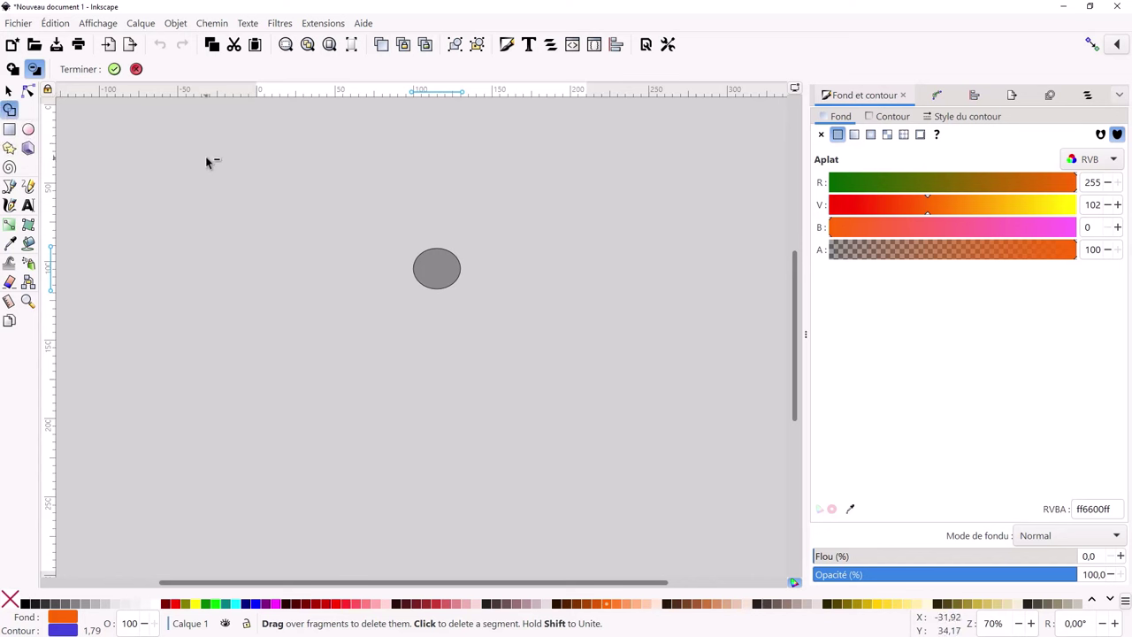
pyautogui.click(136, 70)
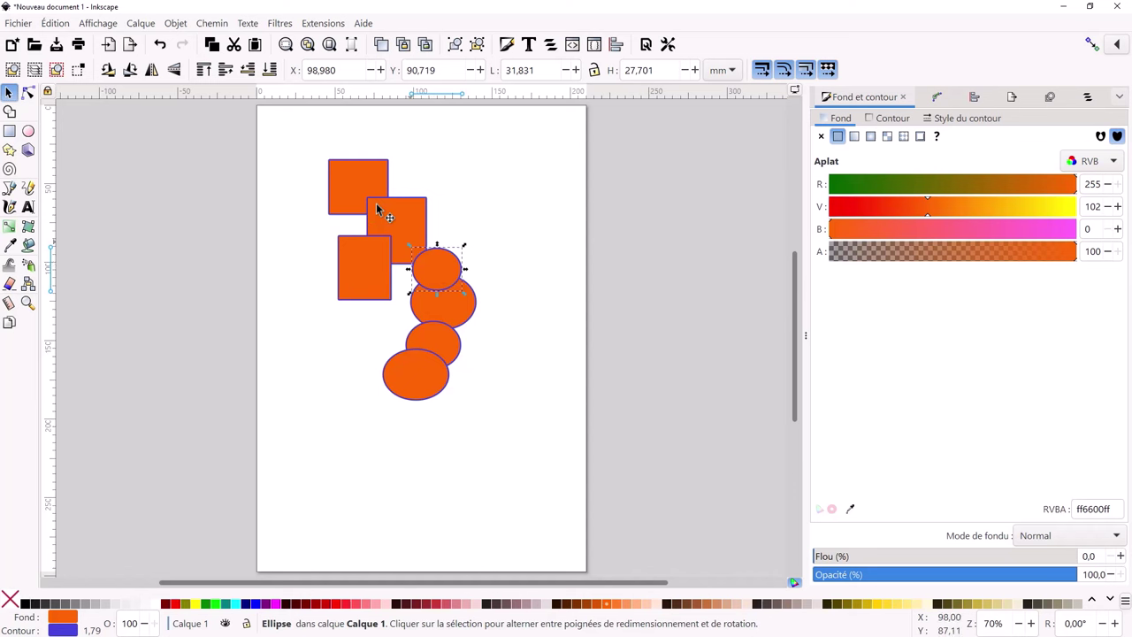
pyautogui.moveTo(309, 142); pyautogui.dragTo(518, 430)
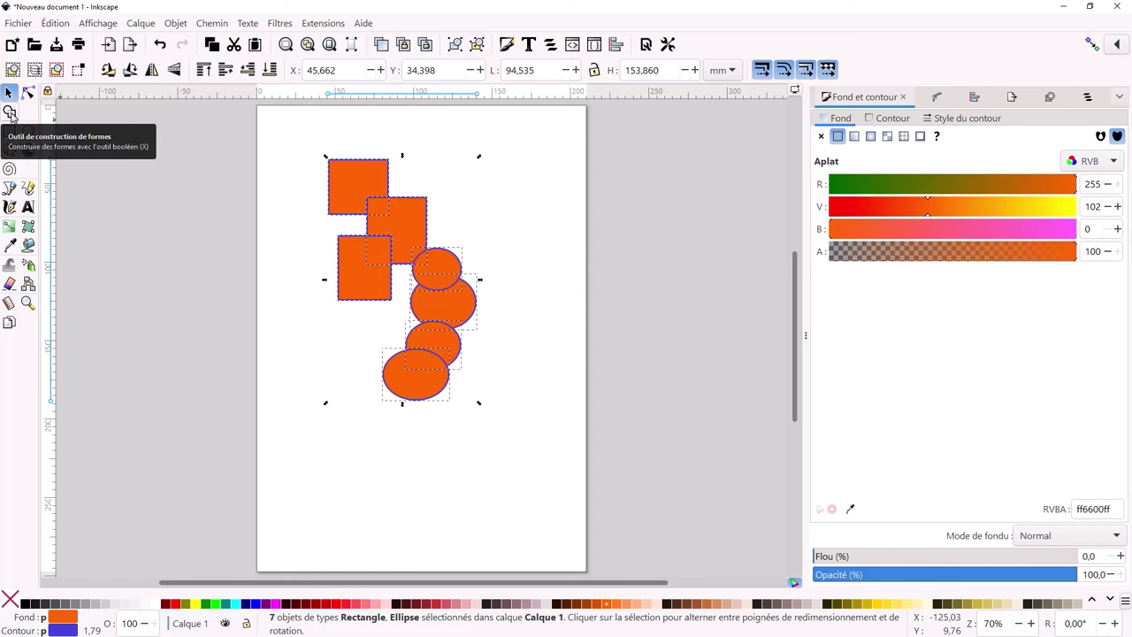
# Cut out the overlaps between the squares and between the circles with Shape Builder, then undo
pyautogui.click(9, 111)
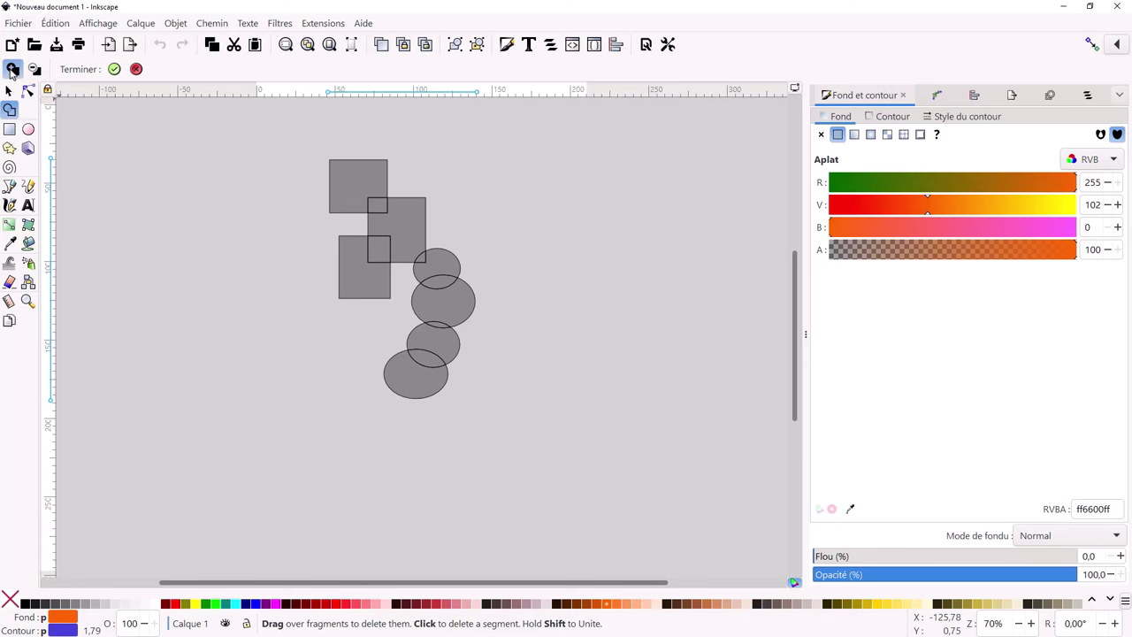
pyautogui.click(377, 206)
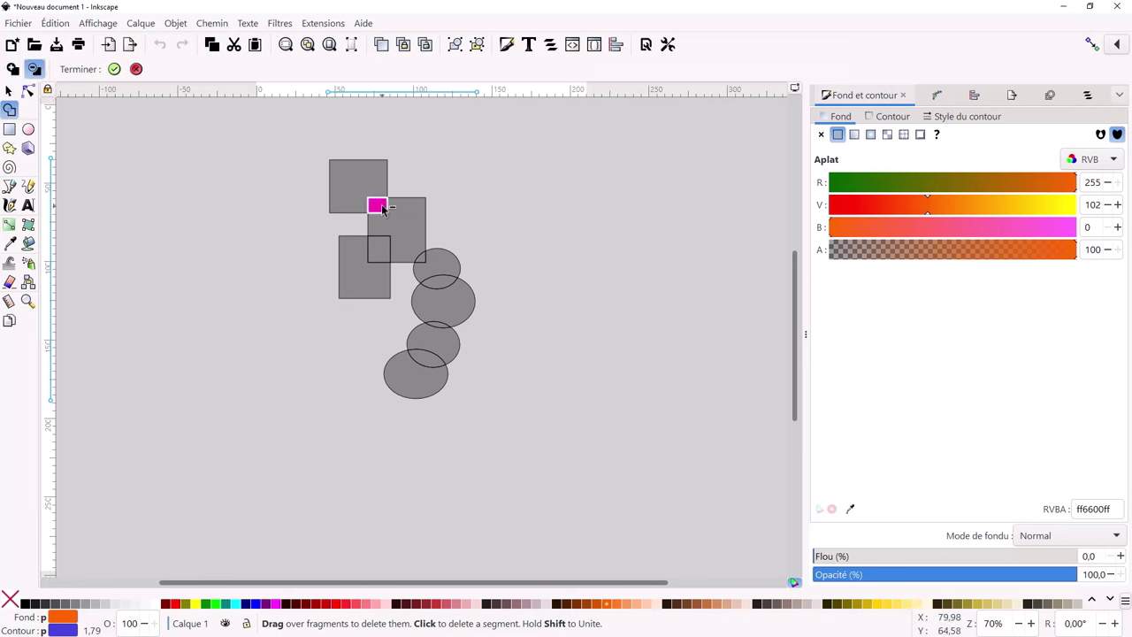
pyautogui.click(377, 251)
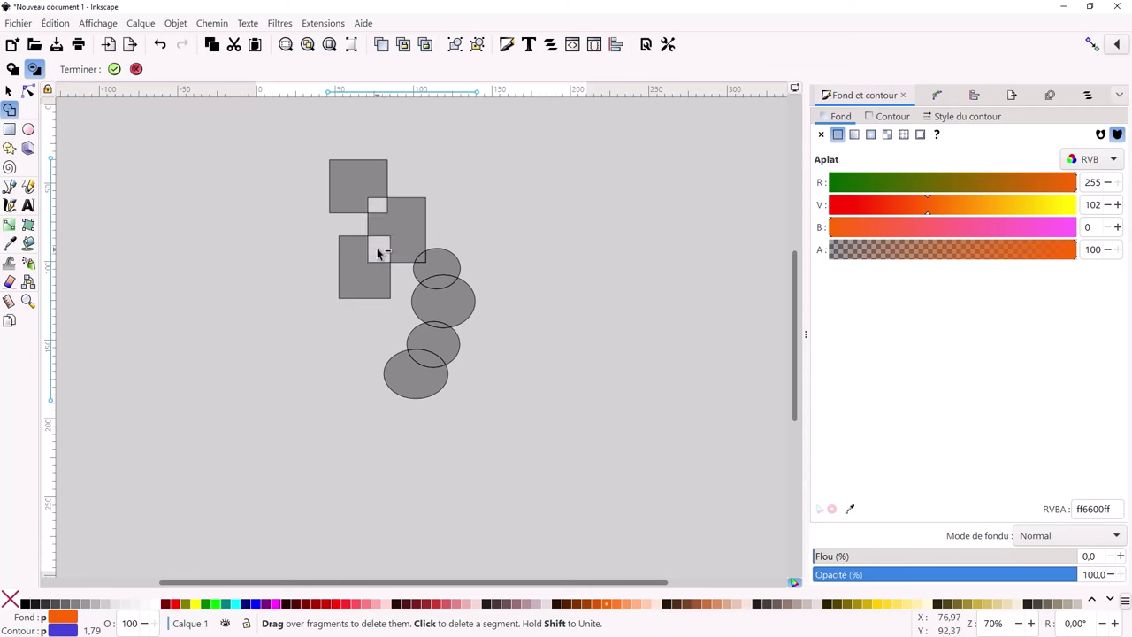
pyautogui.click(437, 287)
pyautogui.click(444, 331)
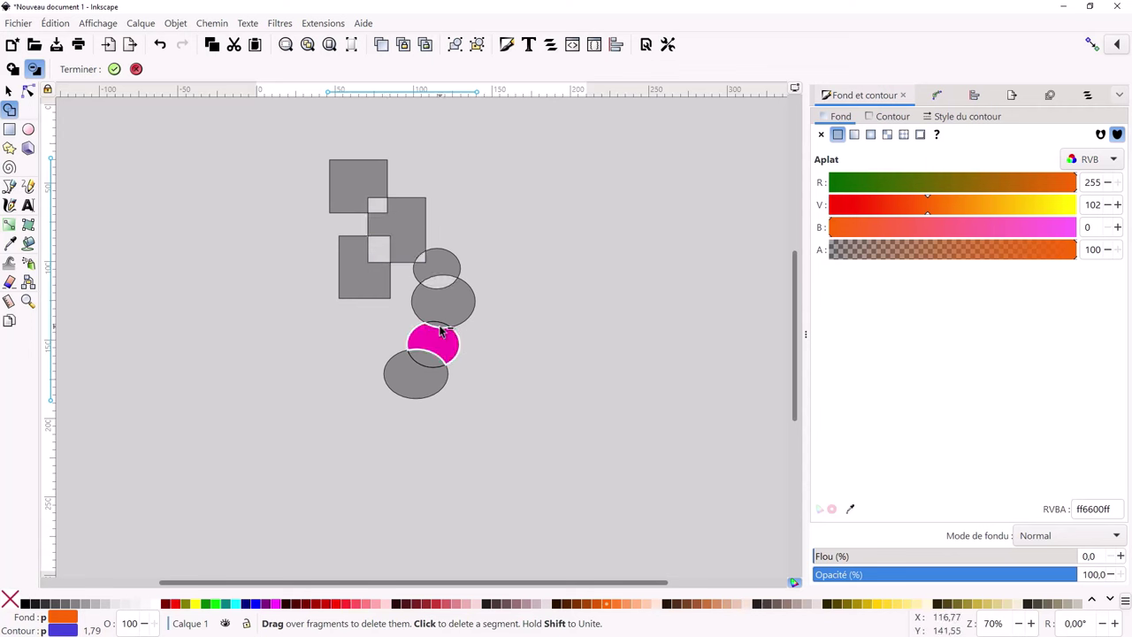
pyautogui.hotkey('ctrl', 'z')
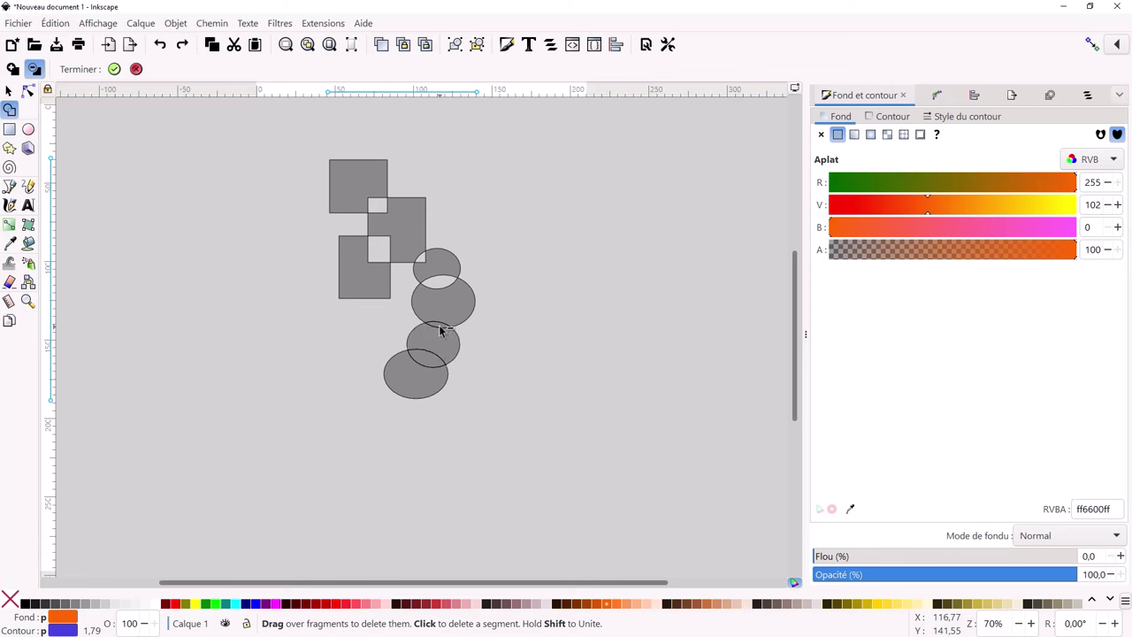
pyautogui.click(440, 327)
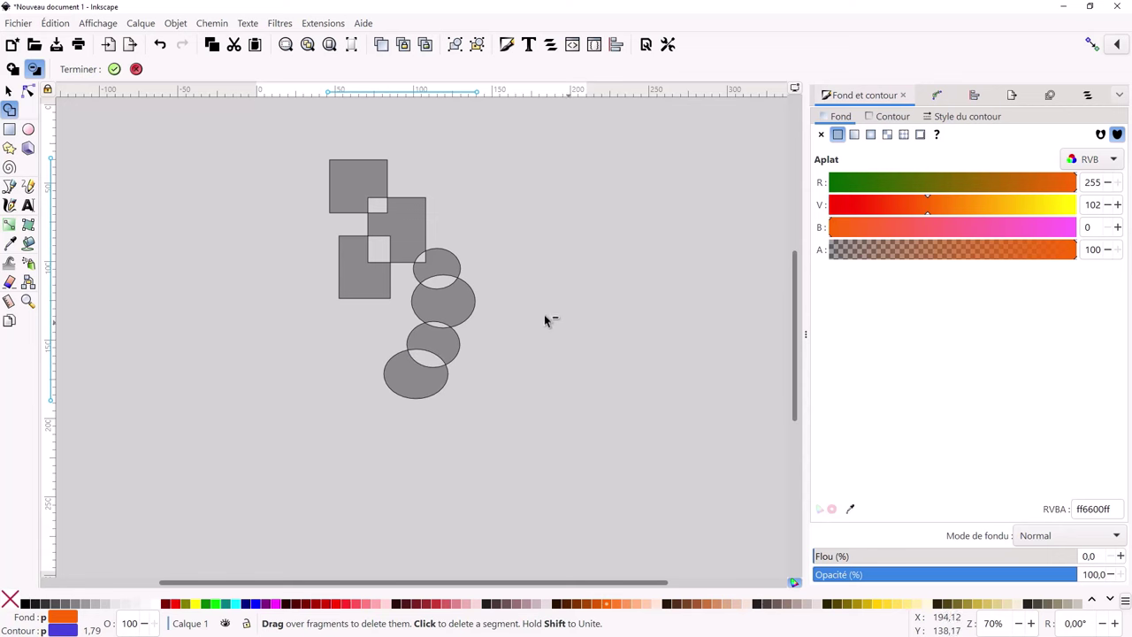
pyautogui.click(114, 69)
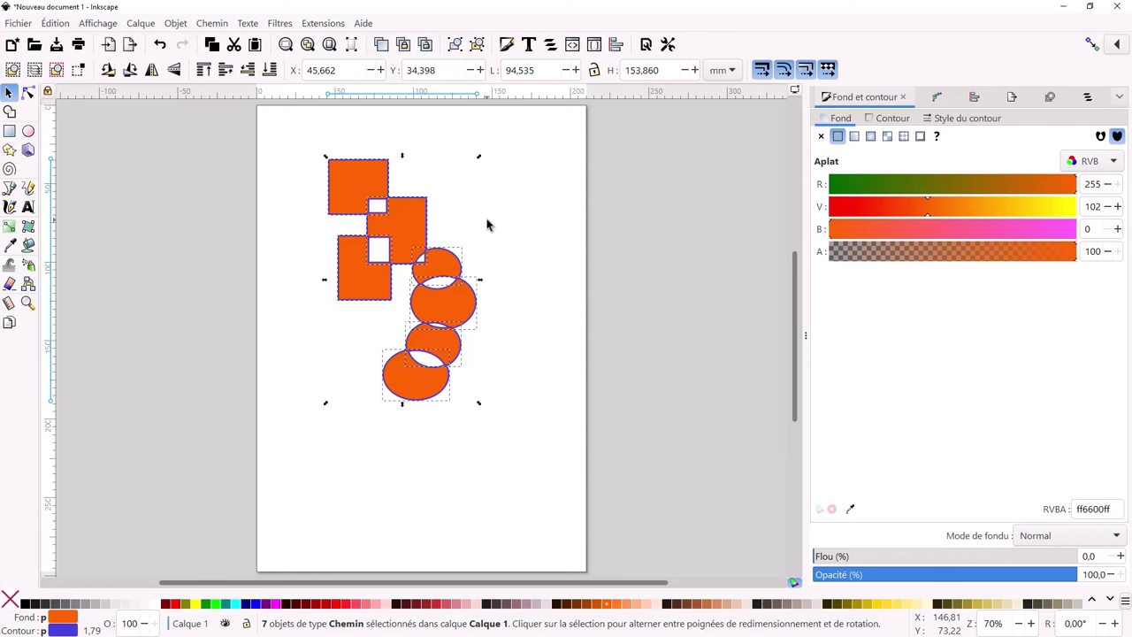
pyautogui.press('Escape')
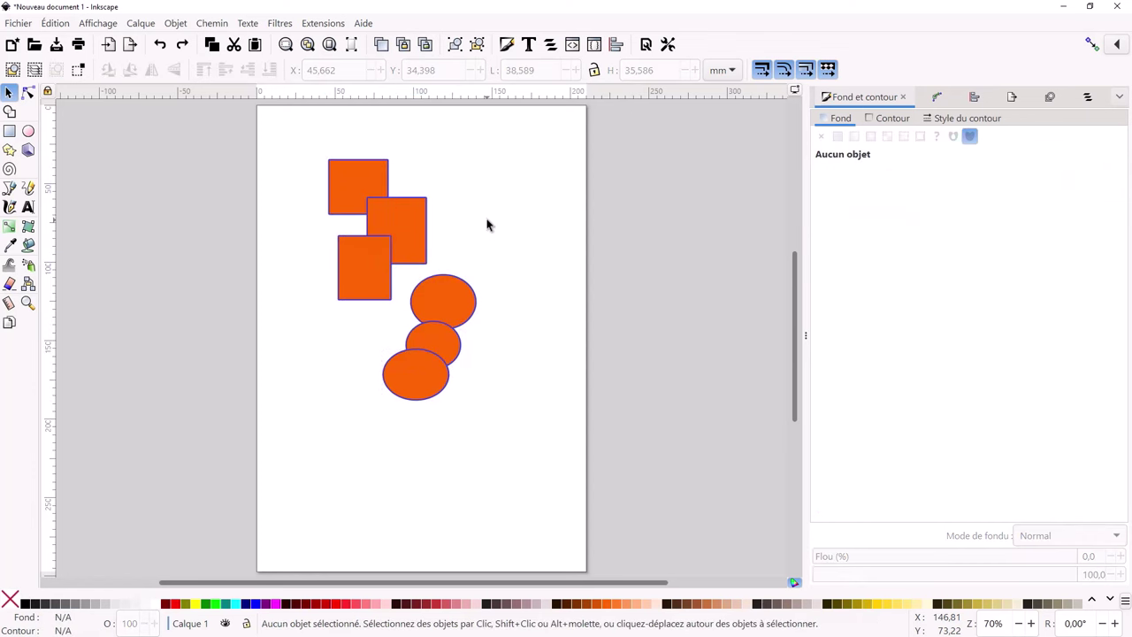
# Undo once more to restore the top ellipse and reselect all seven shapes
pyautogui.hotkey('ctrl', 'z')
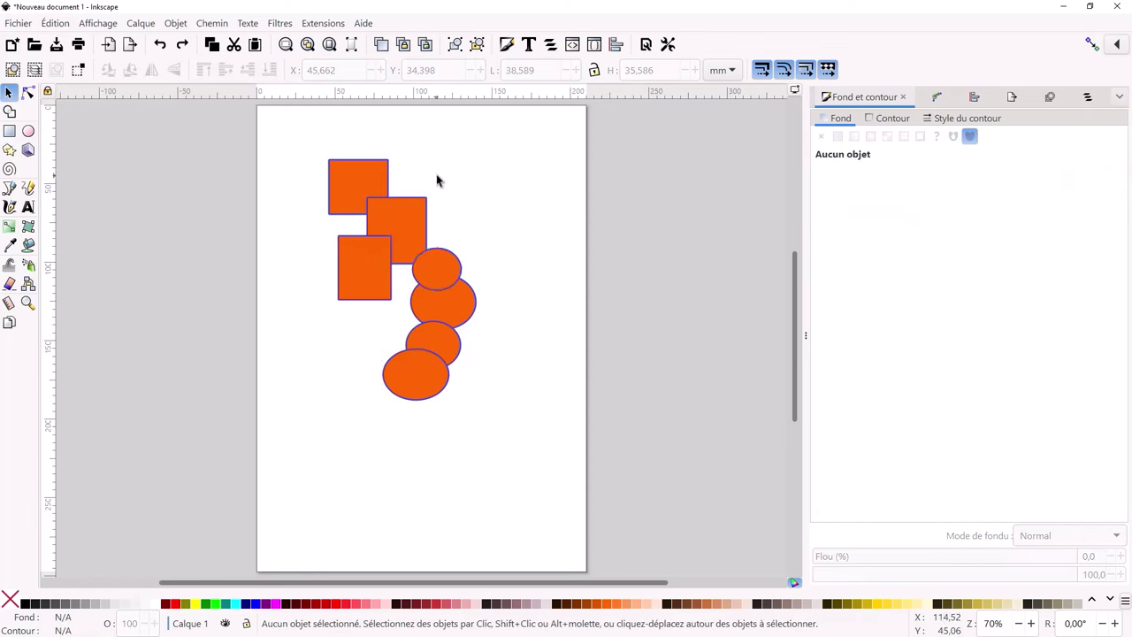
pyautogui.moveTo(307, 137); pyautogui.dragTo(533, 437)
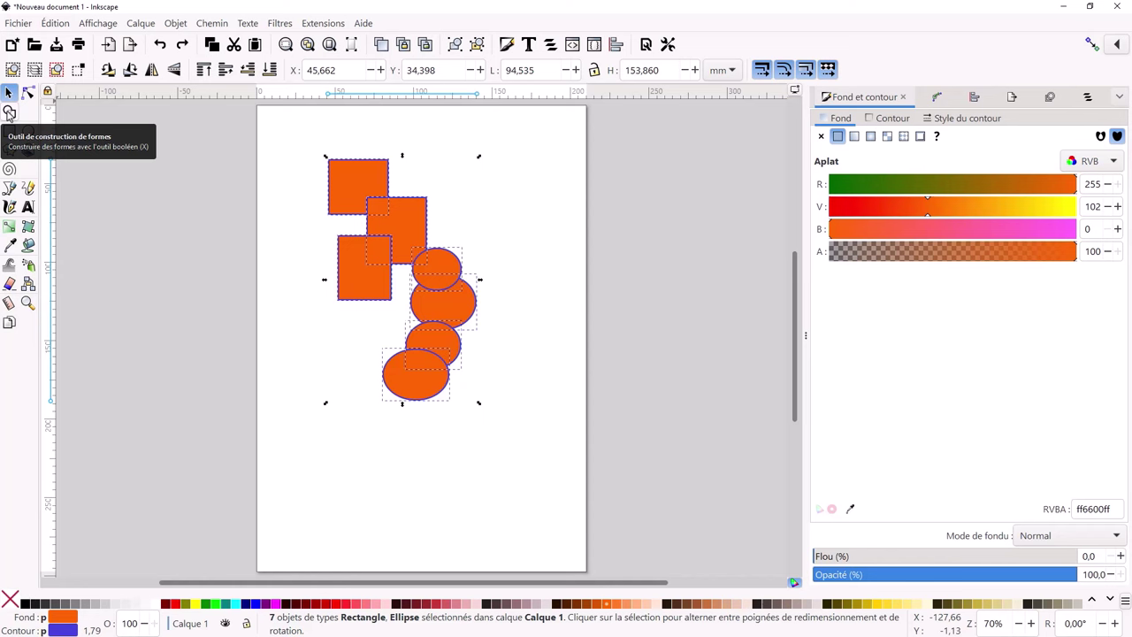
# Union all overlapping fragments into one orange shape with Shape Builder
pyautogui.click(8, 112)
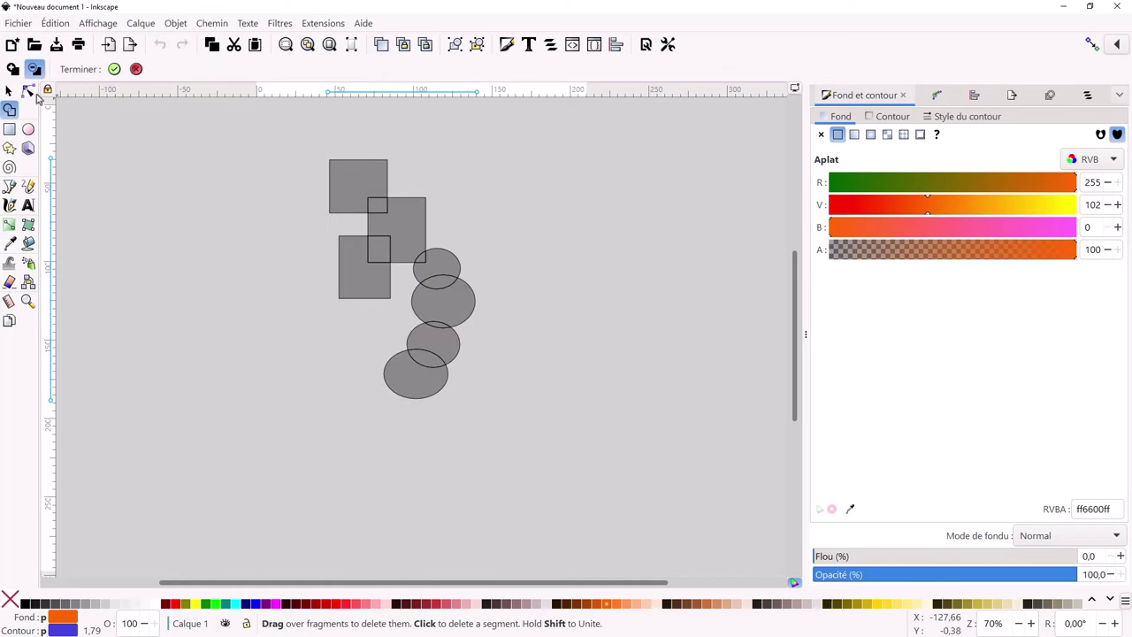
pyautogui.click(12, 68)
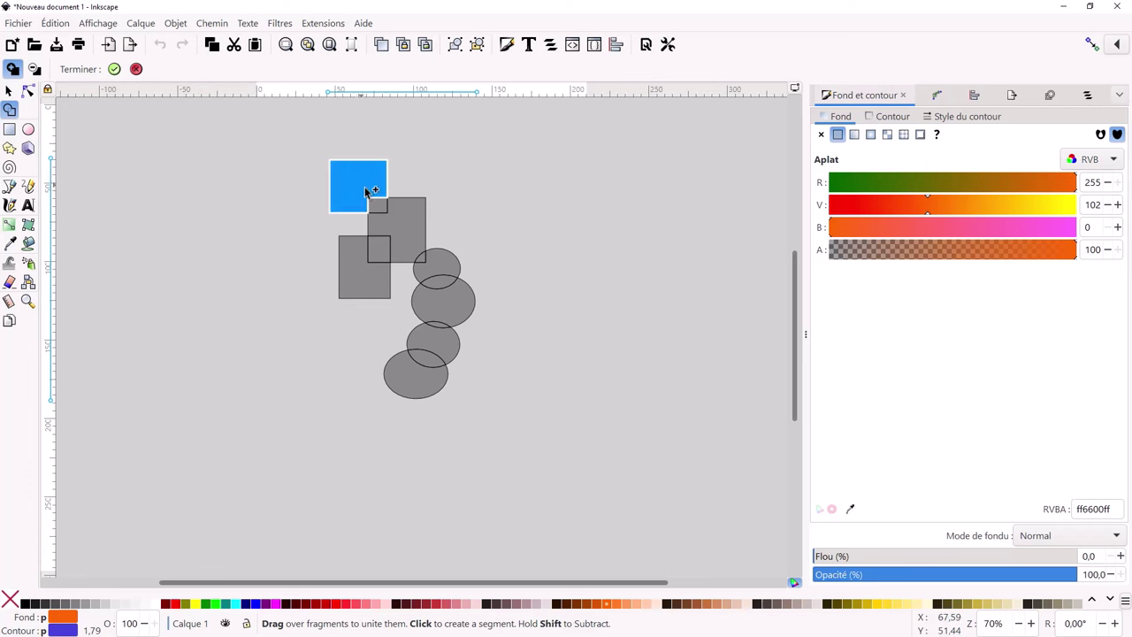
pyautogui.moveTo(360, 184)
pyautogui.mouseDown()
pyautogui.moveTo(389, 238)
pyautogui.moveTo(371, 258)
pyautogui.moveTo(399, 245)
pyautogui.moveTo(440, 257)
pyautogui.moveTo(445, 306)
pyautogui.moveTo(416, 376)
pyautogui.moveTo(430, 356)
pyautogui.mouseUp()
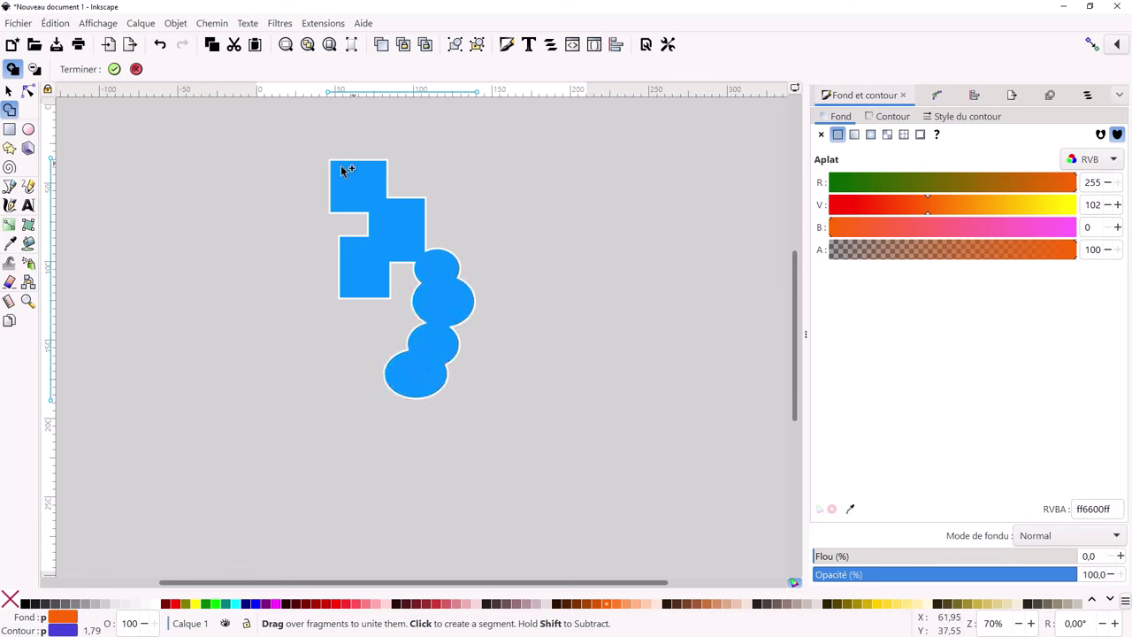
pyautogui.click(114, 69)
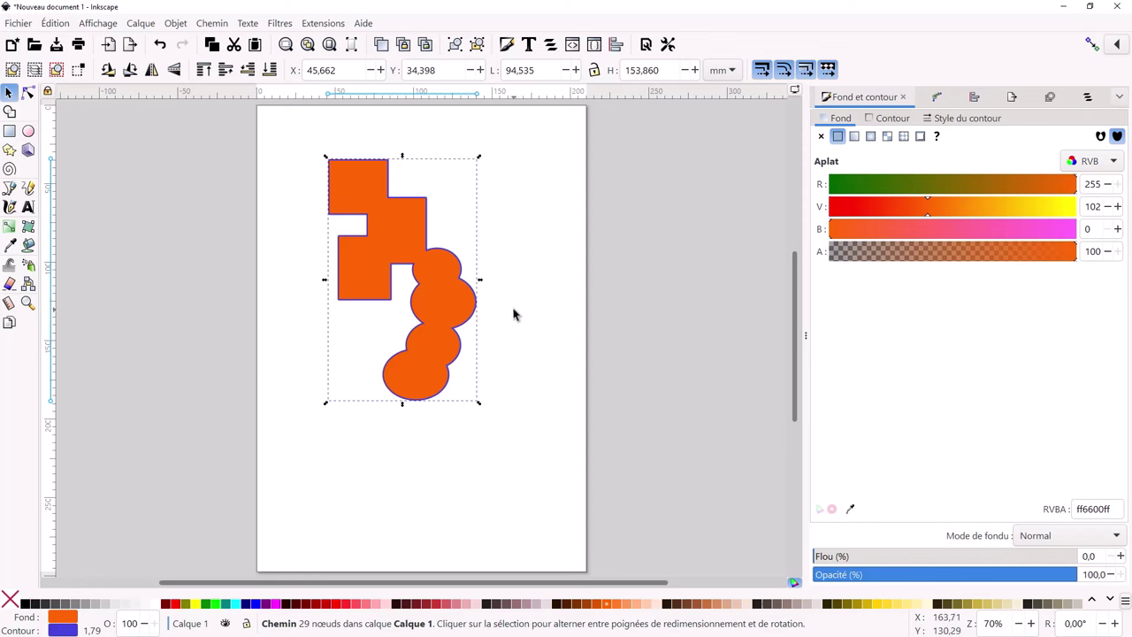
# Select the merged orange shape and delete it
pyautogui.click(433, 241)
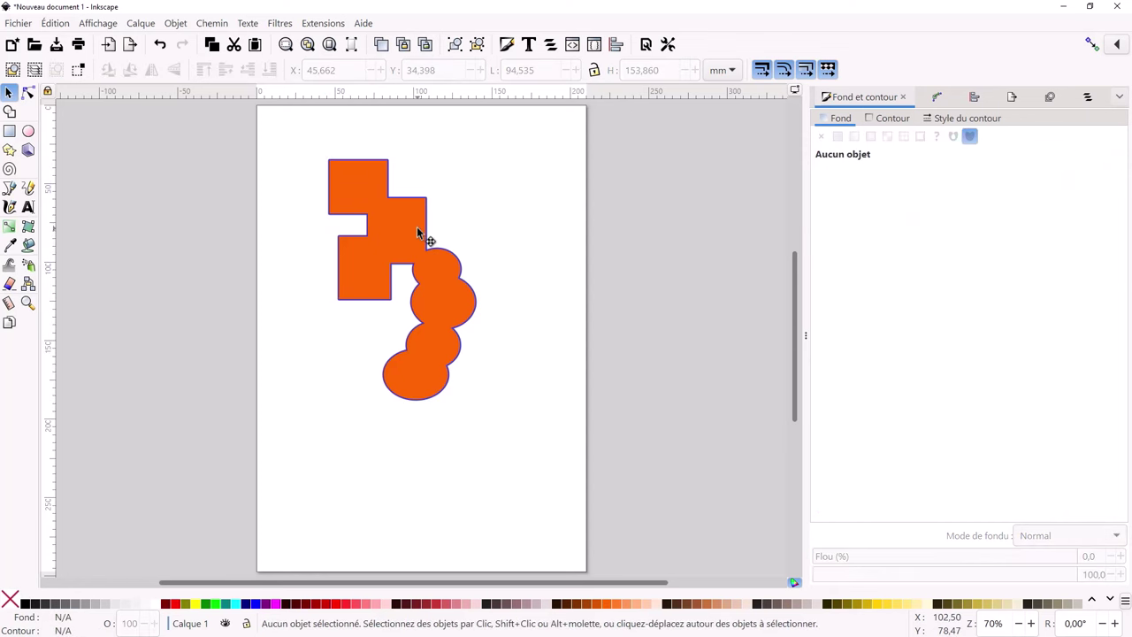
pyautogui.click(417, 227)
pyautogui.press('Delete')
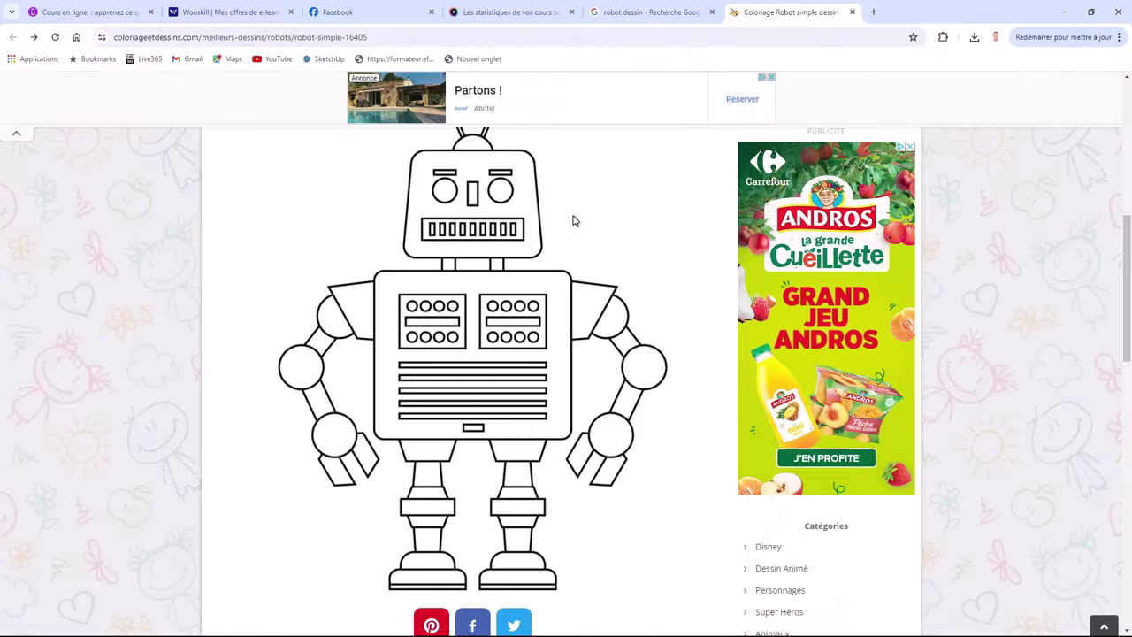
pyautogui.scroll(5, 573, 221)
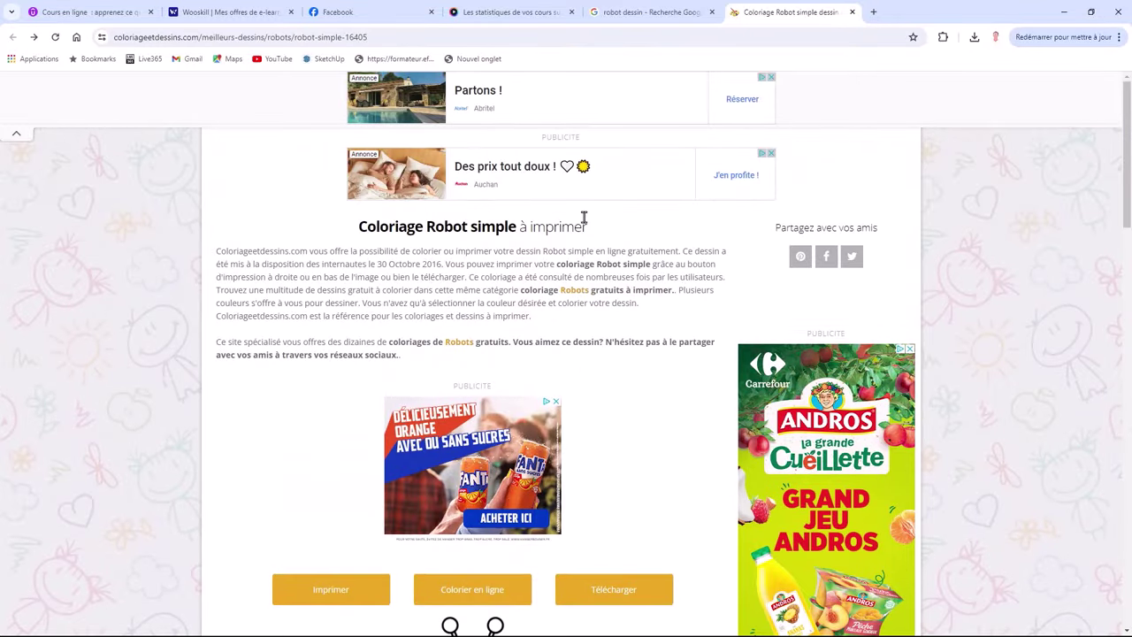
pyautogui.scroll(-4, 624, 345)
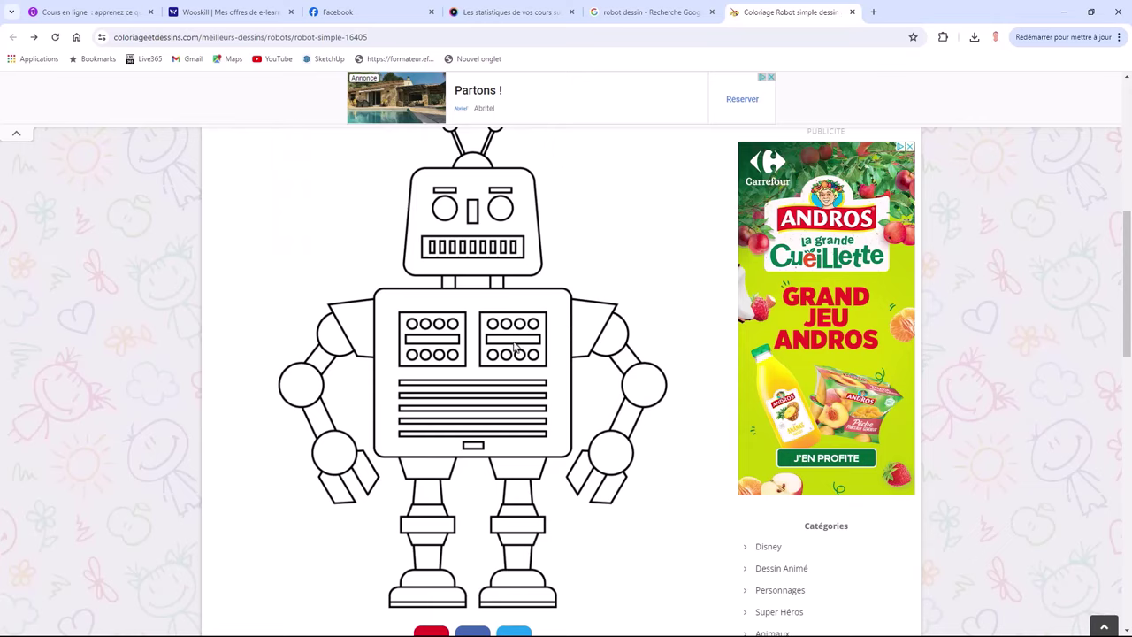
pyautogui.scroll(-2, 513, 346)
pyautogui.scroll(2, 513, 347)
pyautogui.scroll(2, 513, 347)
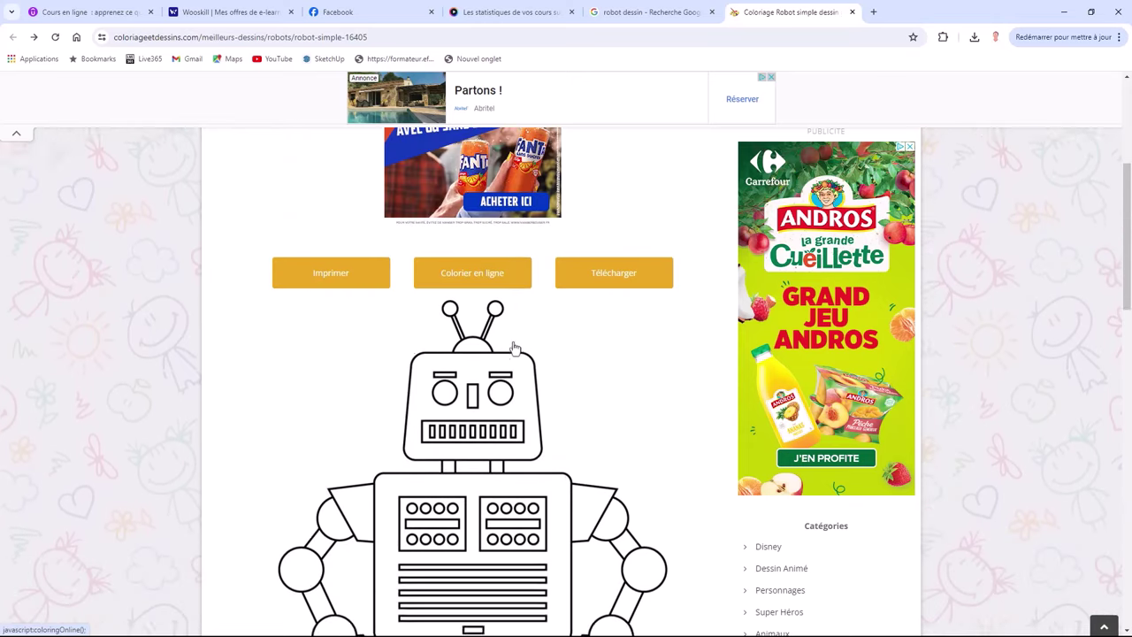
pyautogui.scroll(-1, 513, 346)
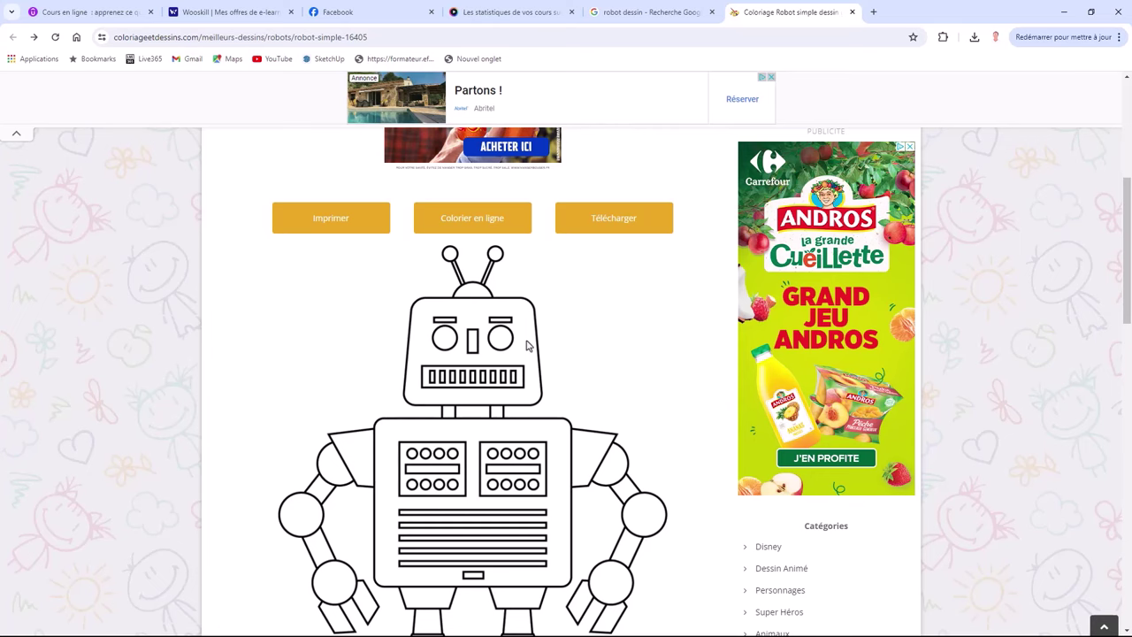
pyautogui.scroll(-1, 528, 345)
pyautogui.scroll(-1, 528, 344)
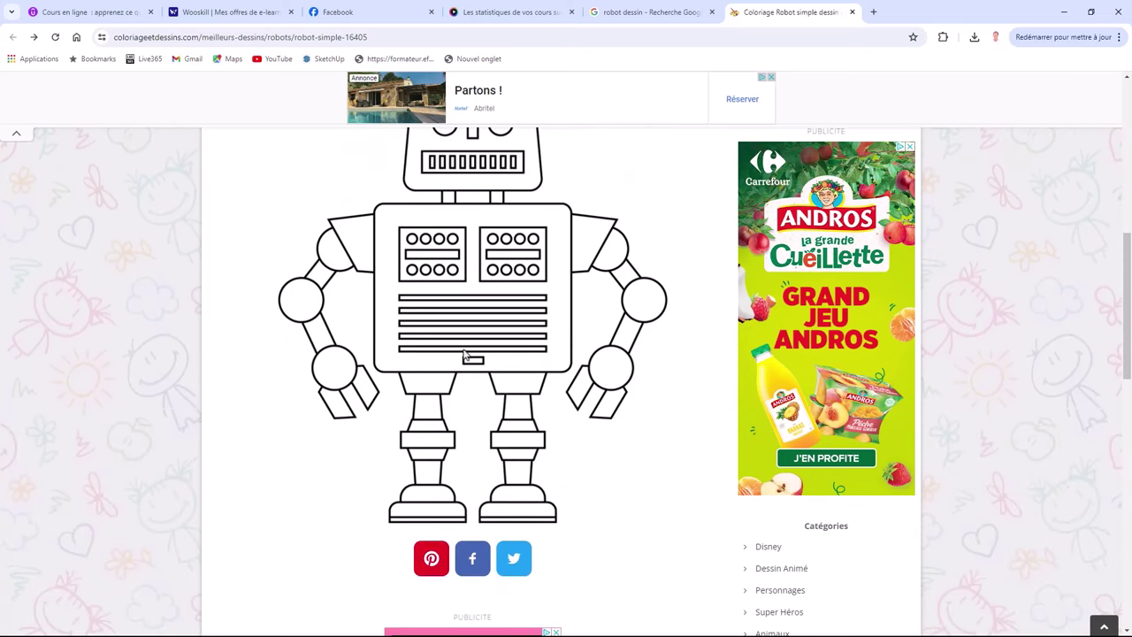
pyautogui.scroll(2, 495, 362)
pyautogui.scroll(2, 491, 345)
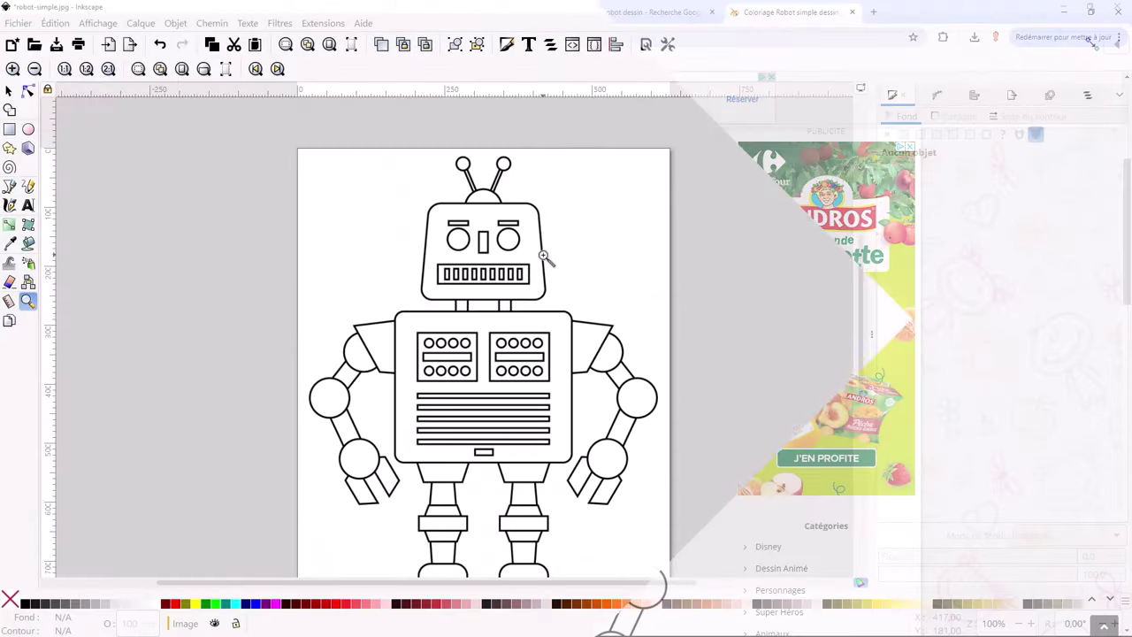
# Draw an orange rectangle and fit it over the robot's head outline
pyautogui.click(9, 130)
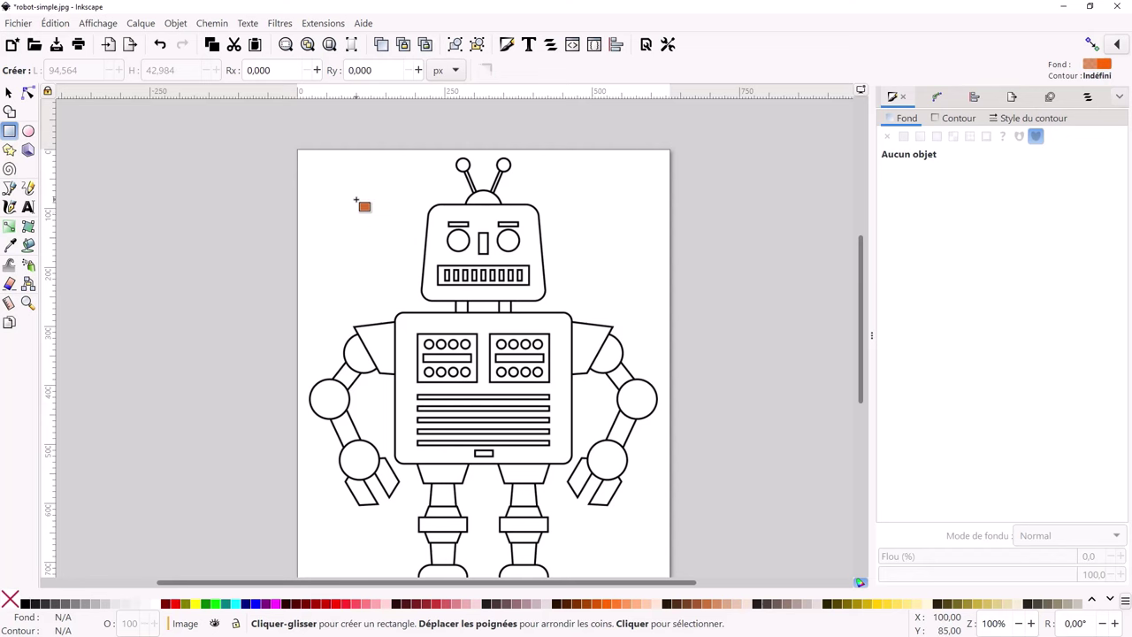
pyautogui.moveTo(355, 198); pyautogui.dragTo(412, 239)
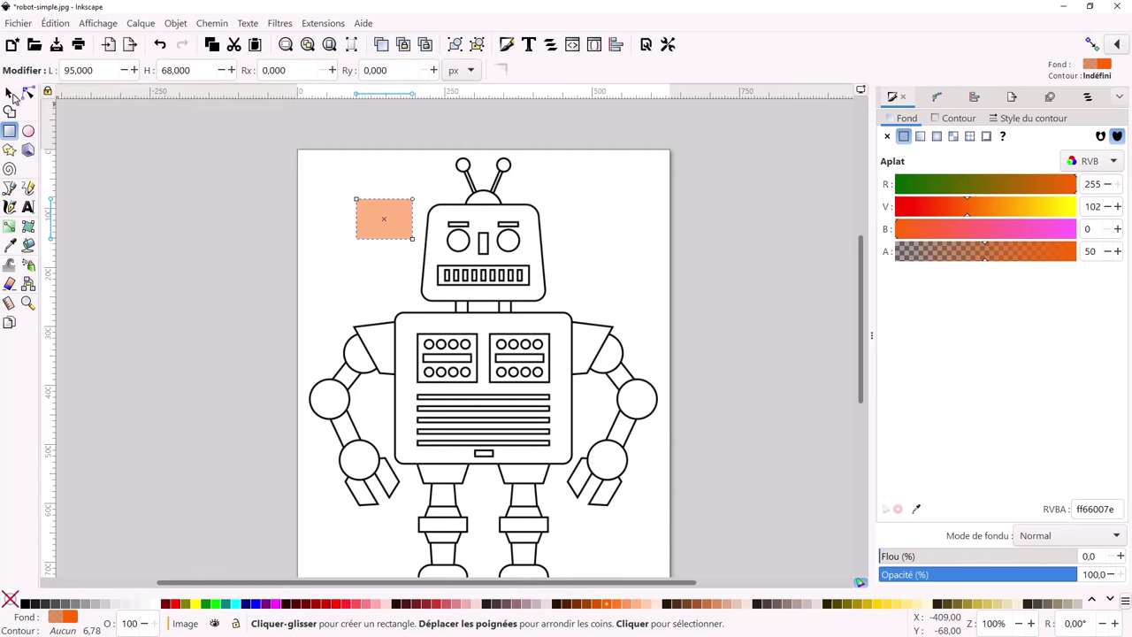
pyautogui.click(9, 92)
pyautogui.moveTo(383, 217)
pyautogui.mouseDown()
pyautogui.moveTo(484, 251)
pyautogui.moveTo(544, 254)
pyautogui.mouseUp()
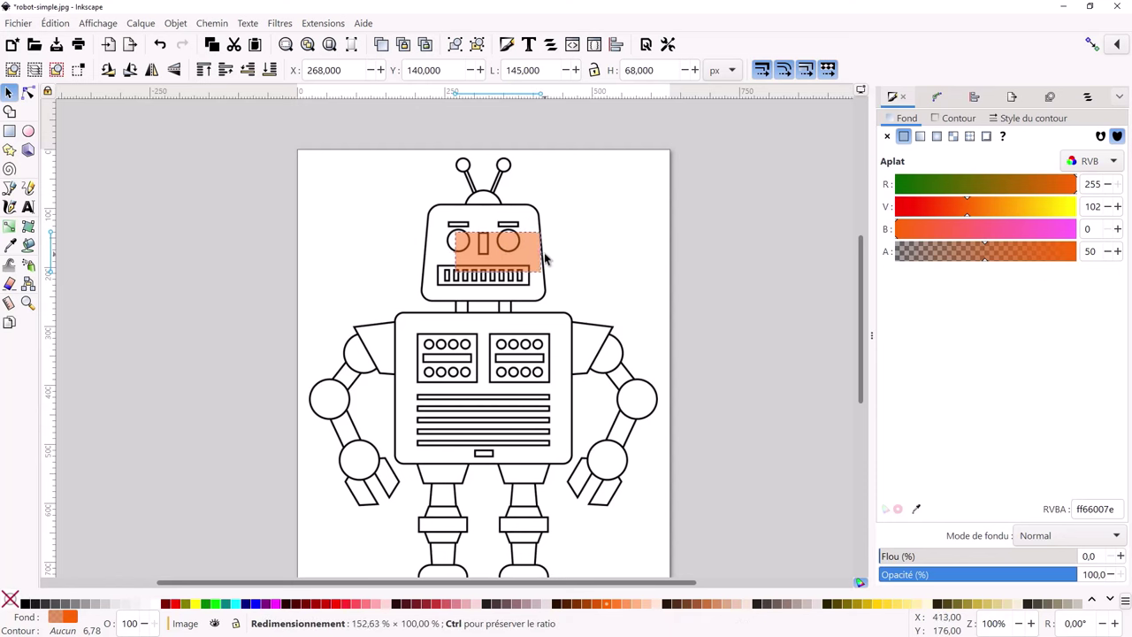
pyautogui.moveTo(455, 252); pyautogui.dragTo(426, 257)
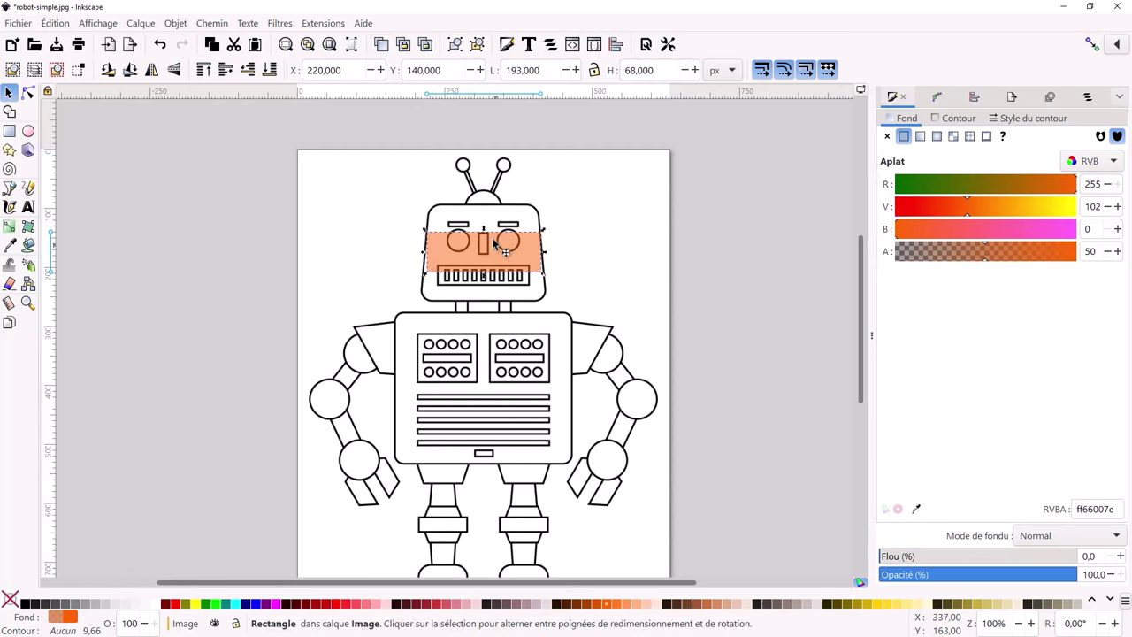
pyautogui.moveTo(484, 230); pyautogui.dragTo(484, 207)
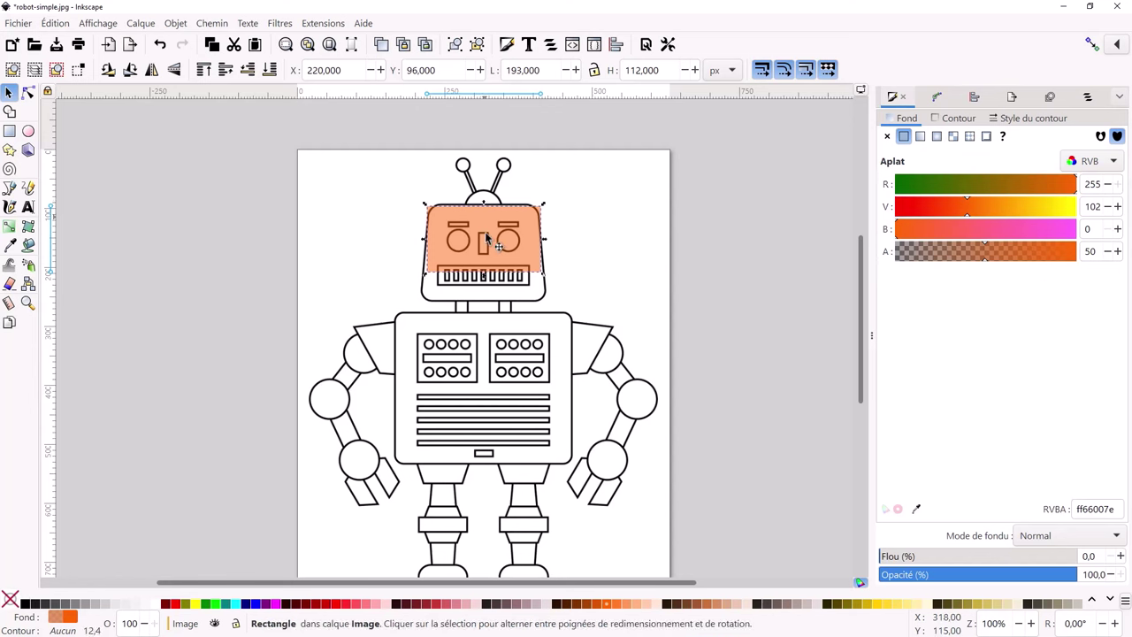
pyautogui.moveTo(484, 274); pyautogui.dragTo(489, 308)
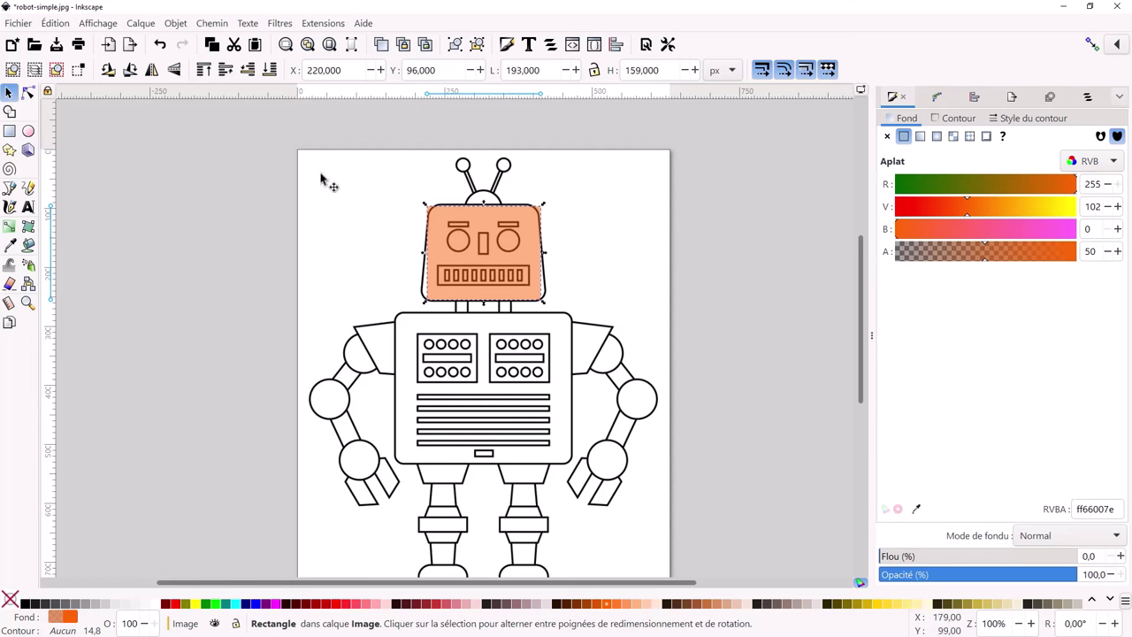
# Round the rectangle's corners to match the head and fine-tune it to 206 × 159 px
pyautogui.click(9, 131)
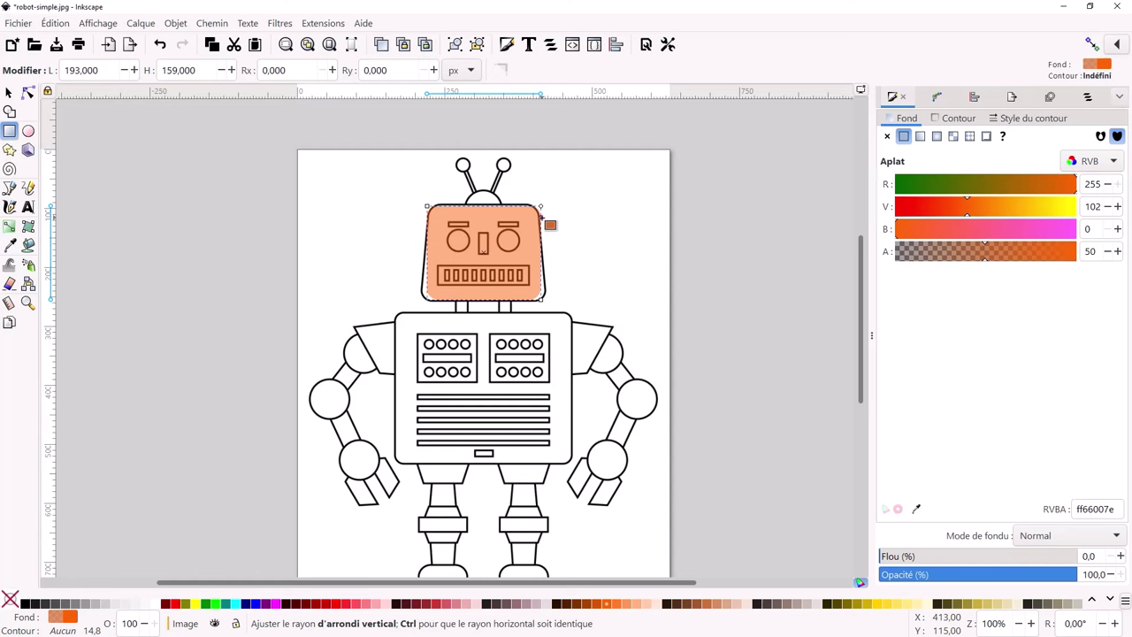
pyautogui.moveTo(541, 215); pyautogui.dragTo(540, 218)
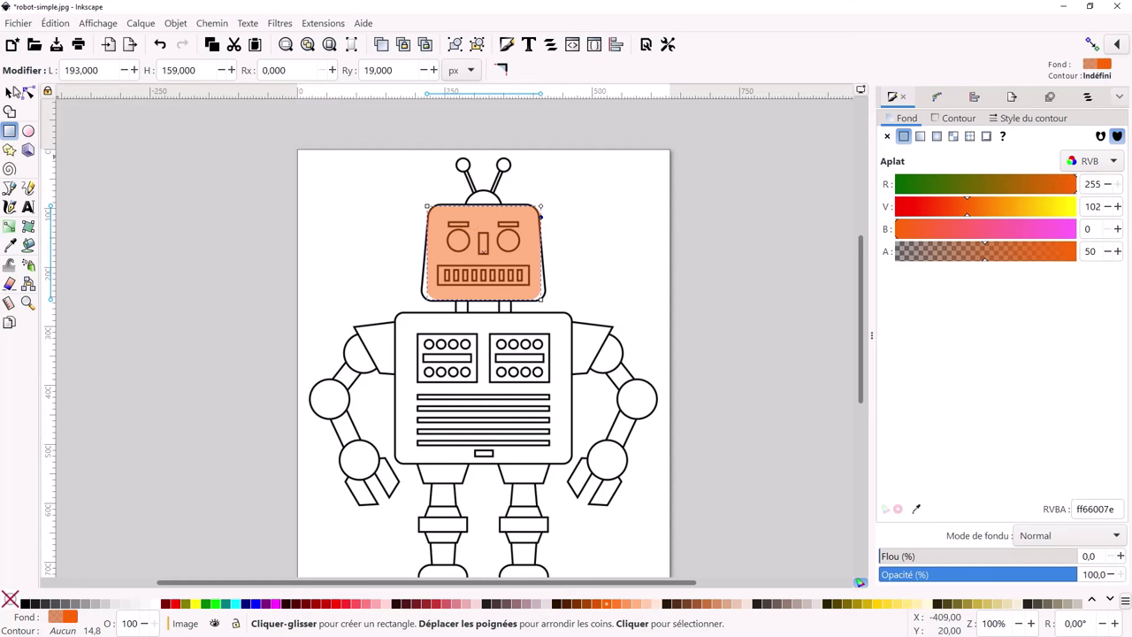
pyautogui.click(9, 93)
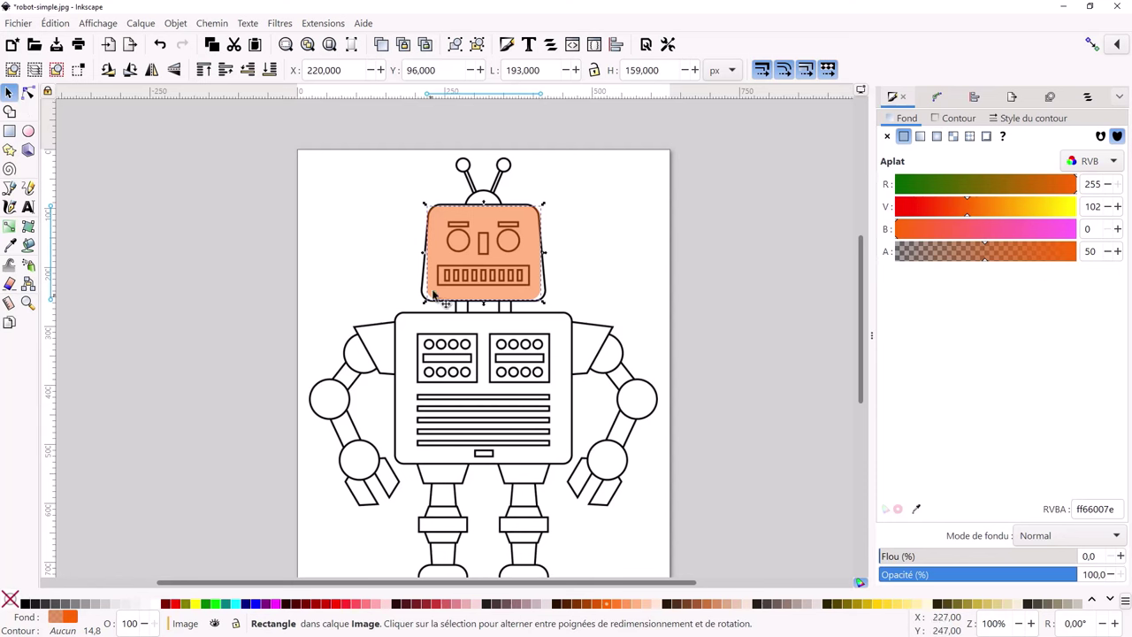
pyautogui.moveTo(424, 253); pyautogui.dragTo(420, 254)
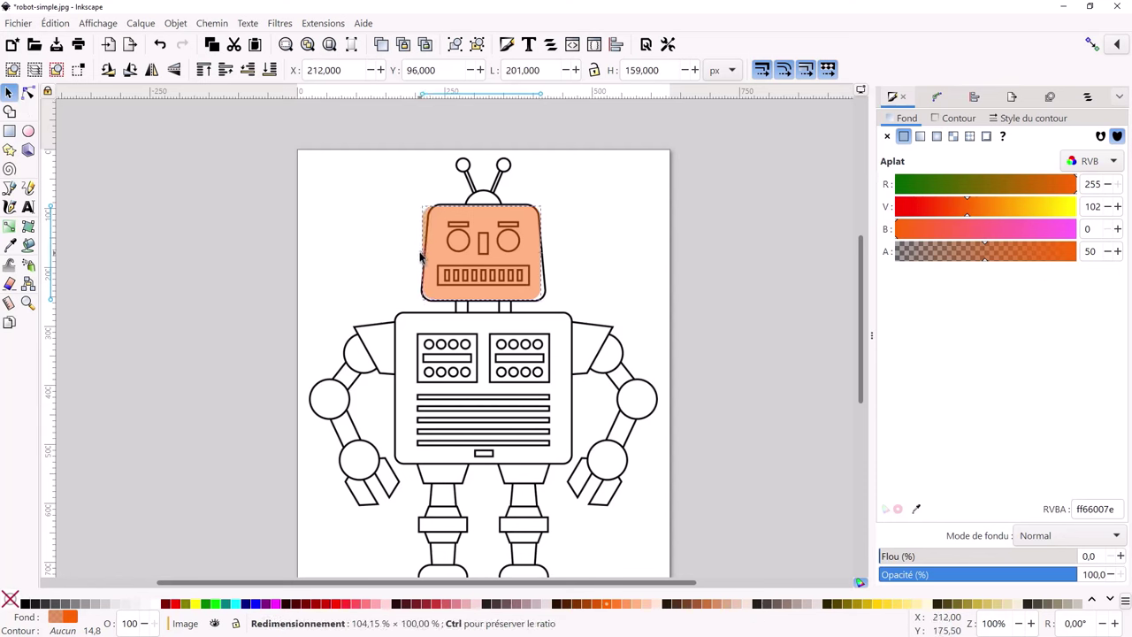
pyautogui.moveTo(546, 257); pyautogui.dragTo(549, 258)
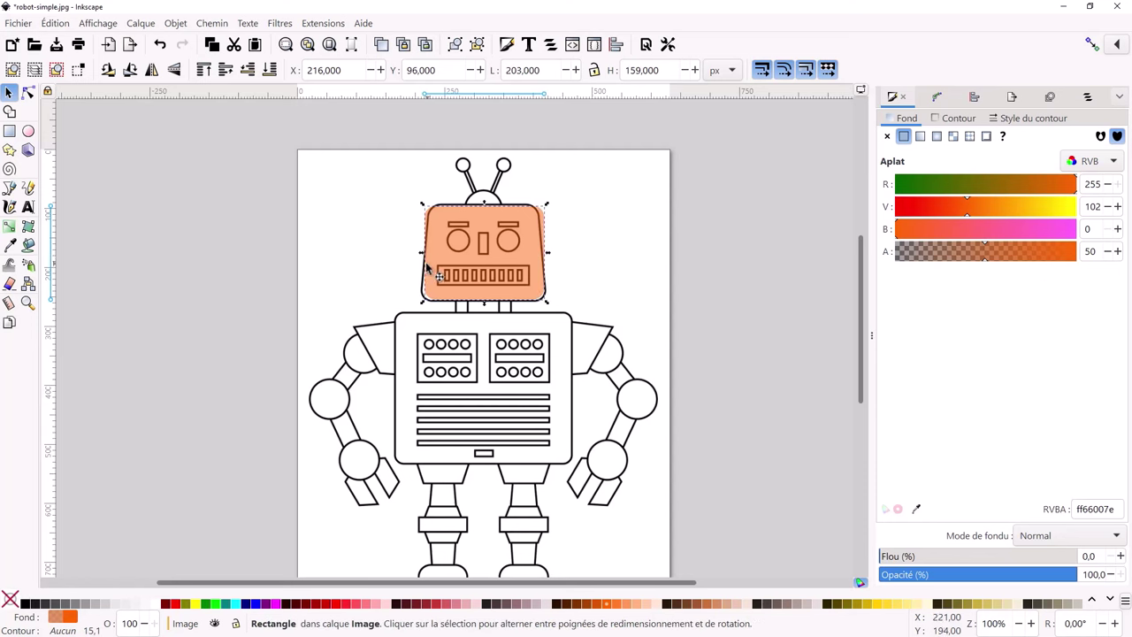
pyautogui.moveTo(421, 255); pyautogui.dragTo(418, 254)
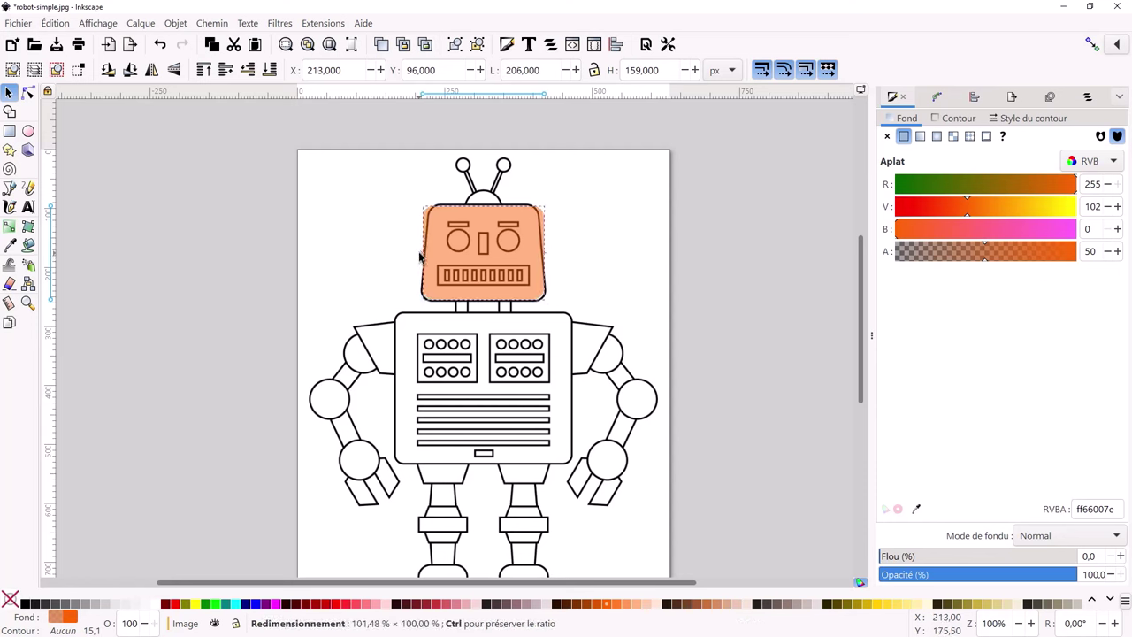
pyautogui.scroll(2, 482, 214)
# Draw an orange circle and scale it to 57.5 × 57.5 px over the head's dome
pyautogui.scroll(2, 485, 212)
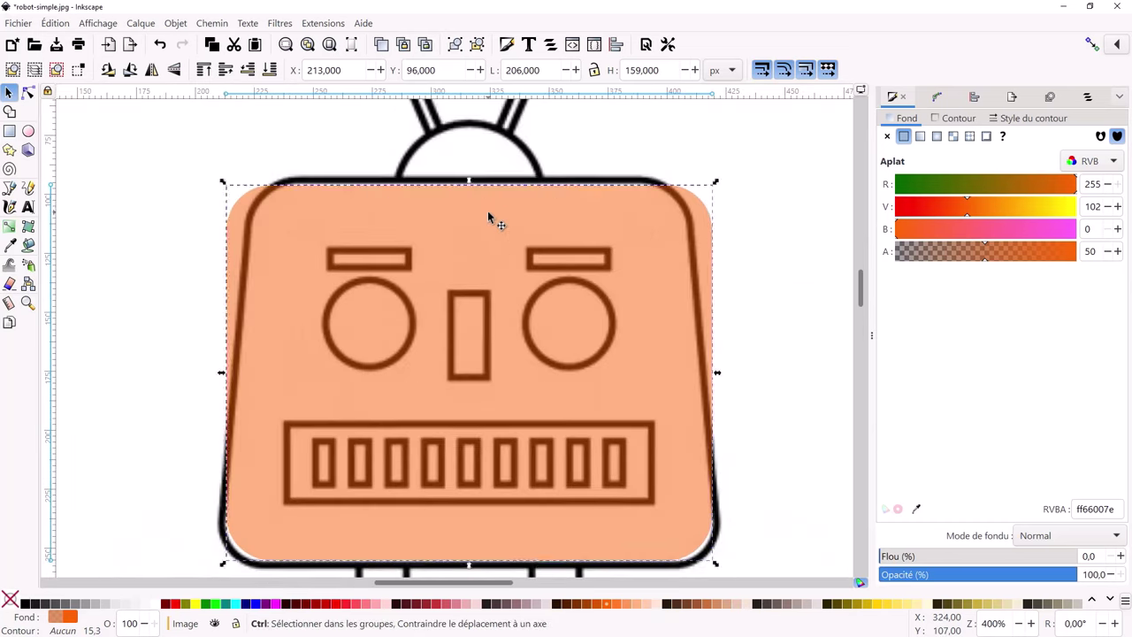
pyautogui.press('e')
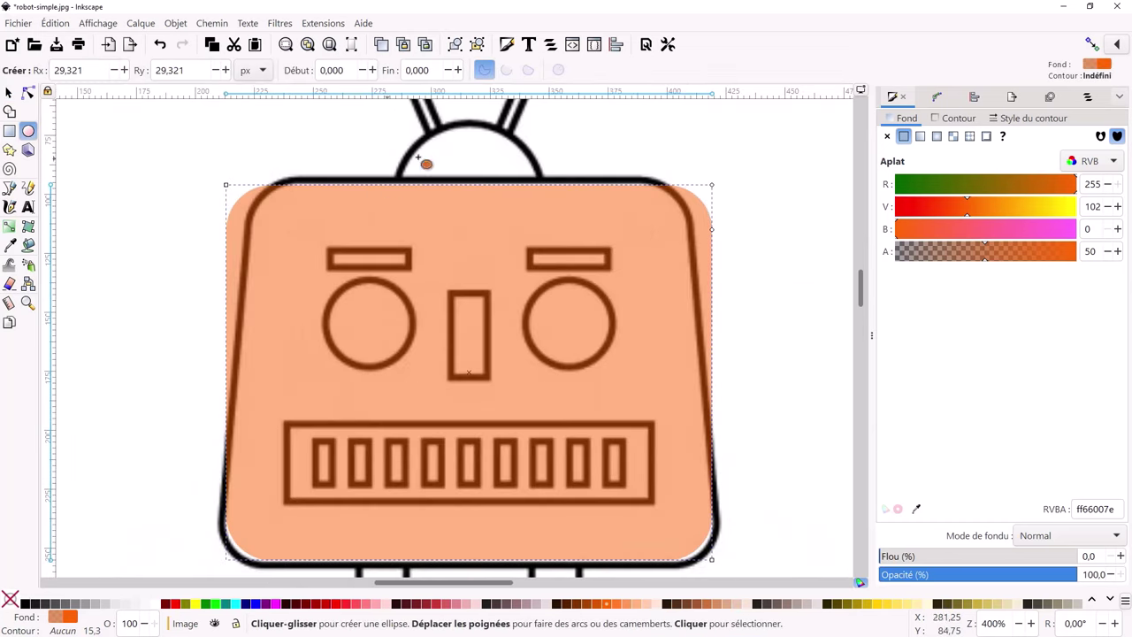
pyautogui.moveTo(459, 160); pyautogui.dragTo(515, 213)
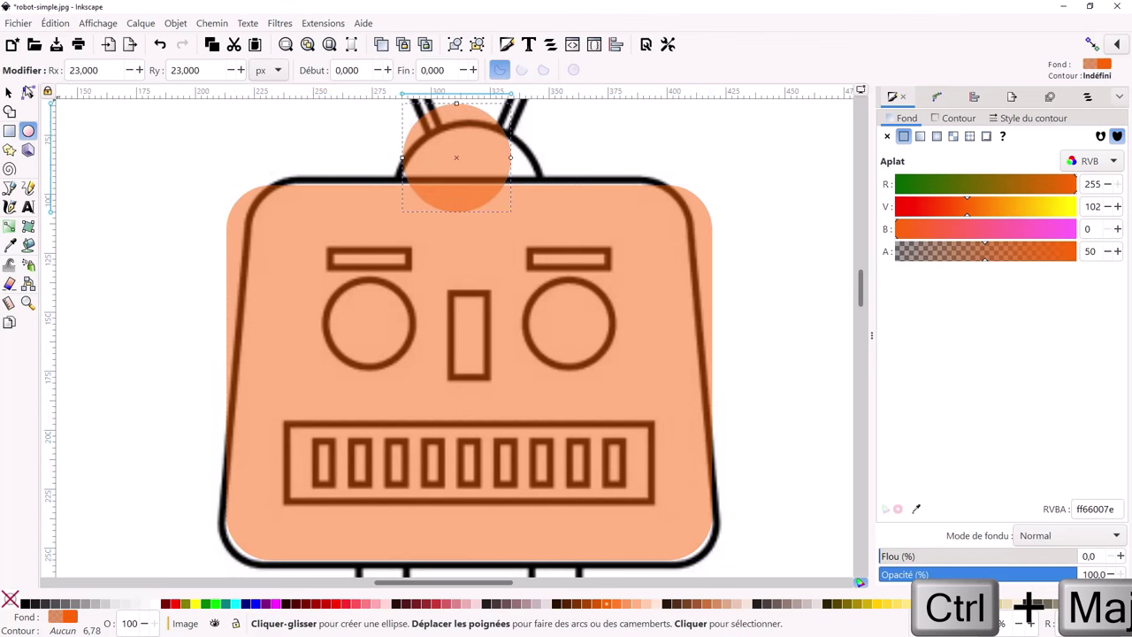
pyautogui.click(7, 94)
pyautogui.moveTo(452, 142); pyautogui.dragTo(467, 176)
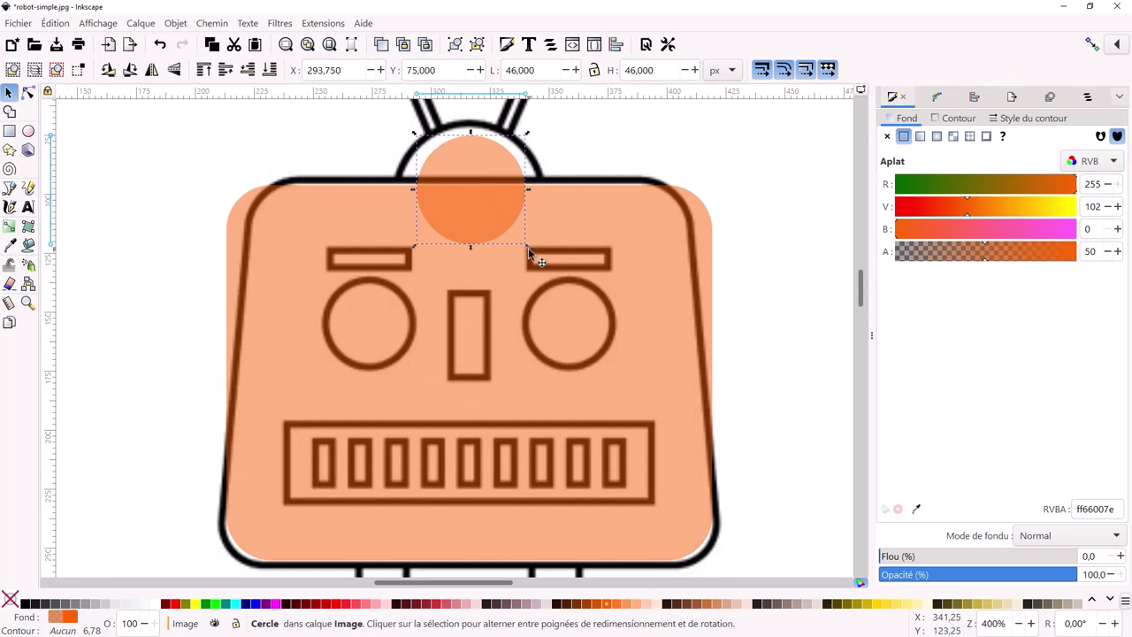
pyautogui.press('ctrl')
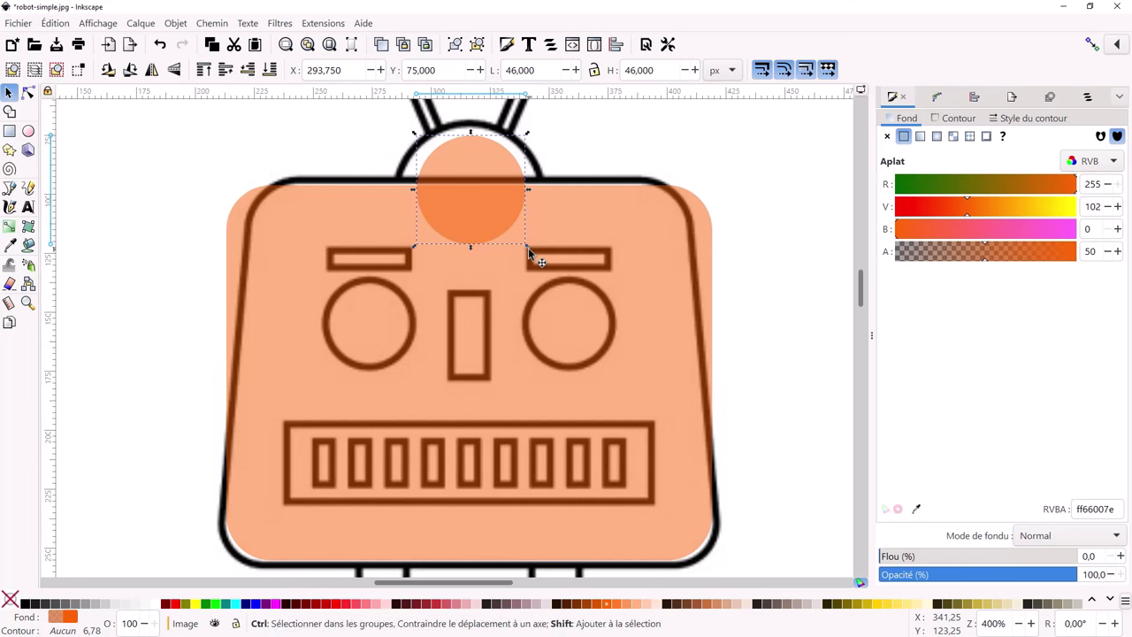
pyautogui.keyDown('ctrl'); pyautogui.click(530, 252); pyautogui.keyUp('ctrl')
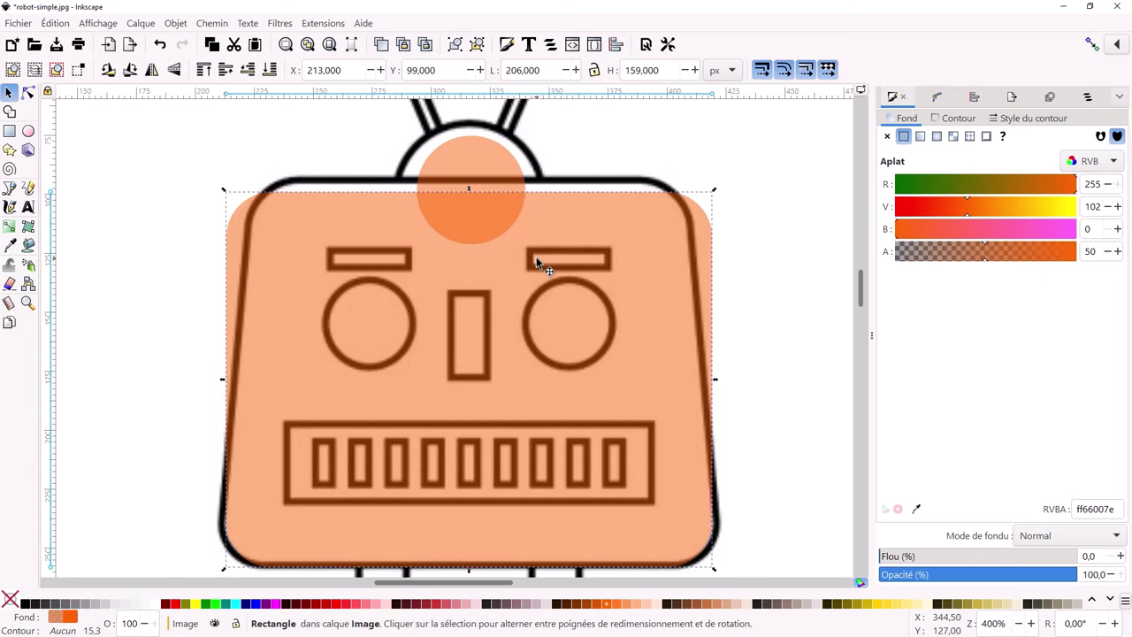
pyautogui.click(499, 177)
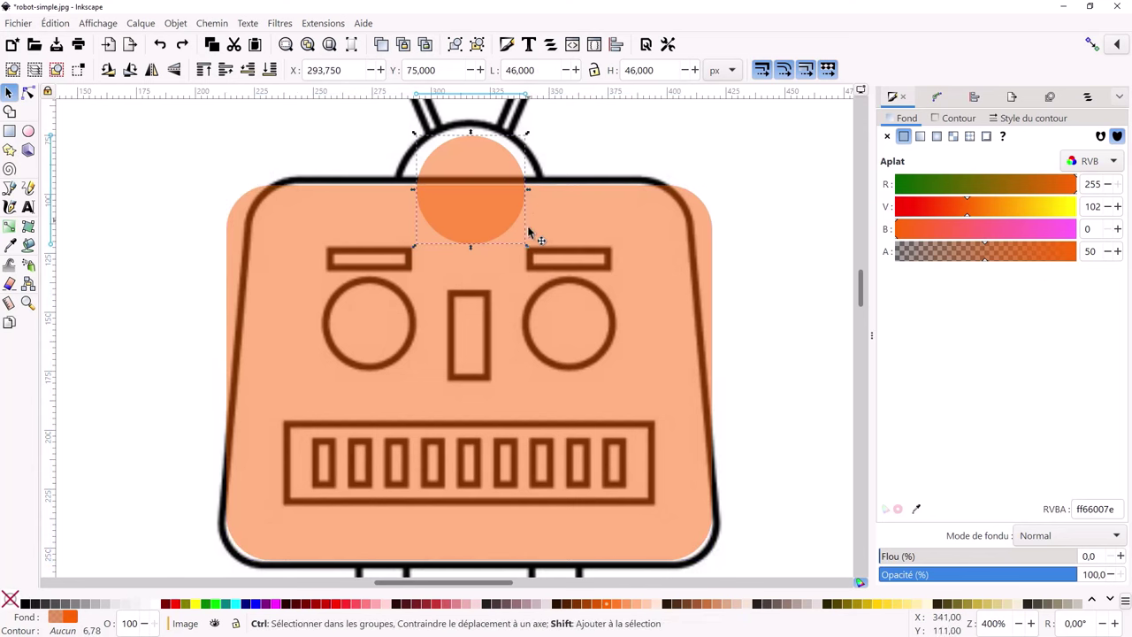
pyautogui.moveTo(528, 246); pyautogui.dragTo(541, 263)
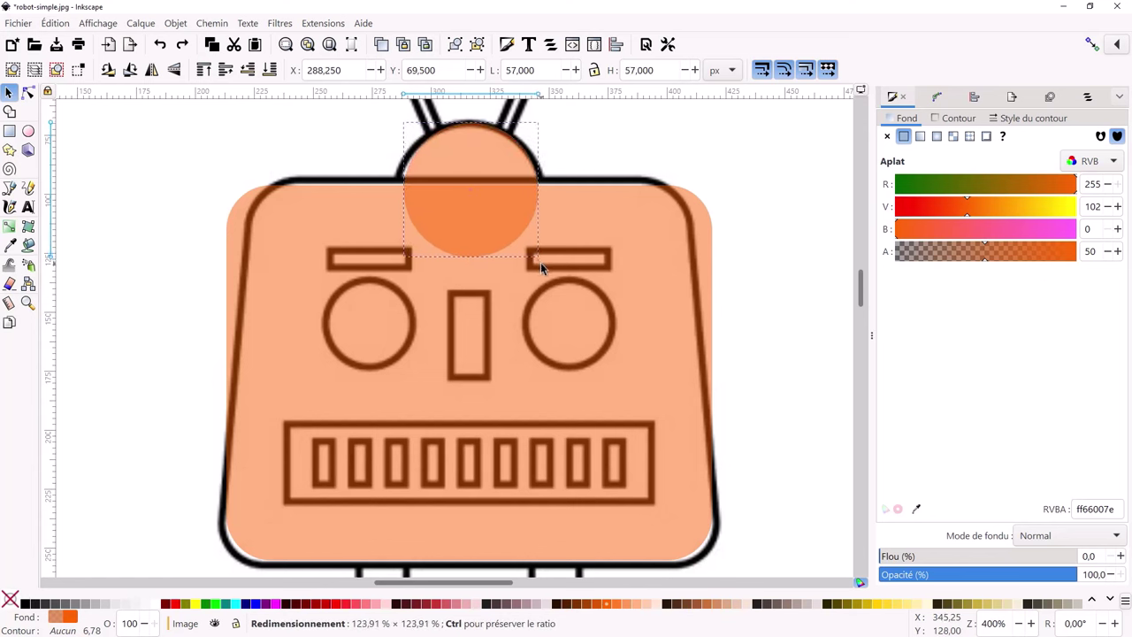
pyautogui.click(491, 161)
pyautogui.moveTo(491, 162); pyautogui.dragTo(489, 167)
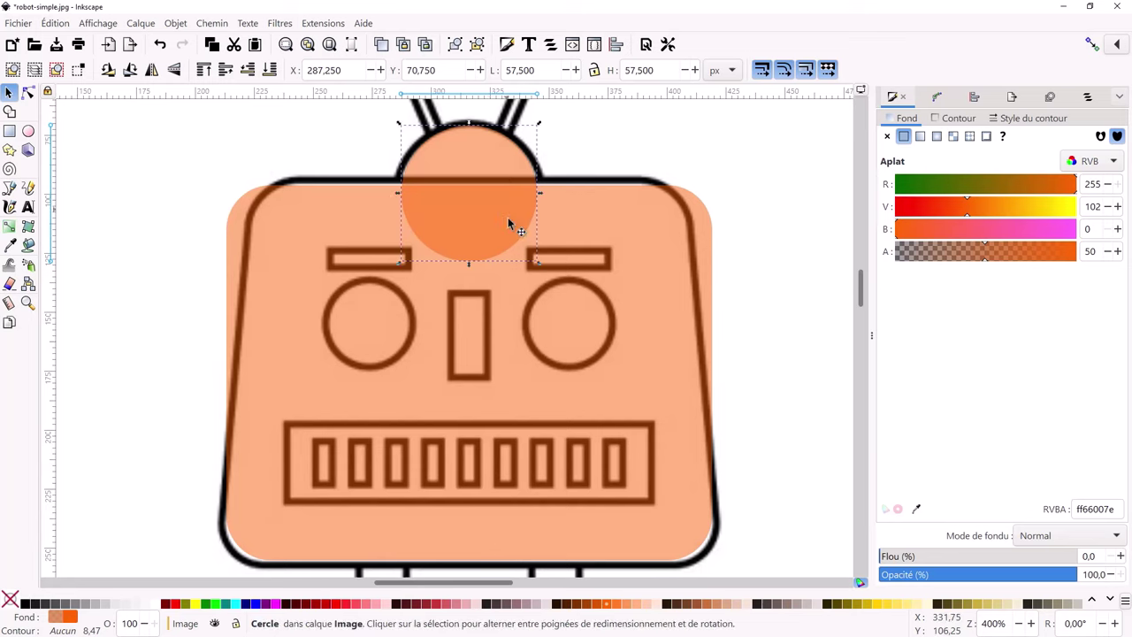
pyautogui.scroll(5, 510, 232)
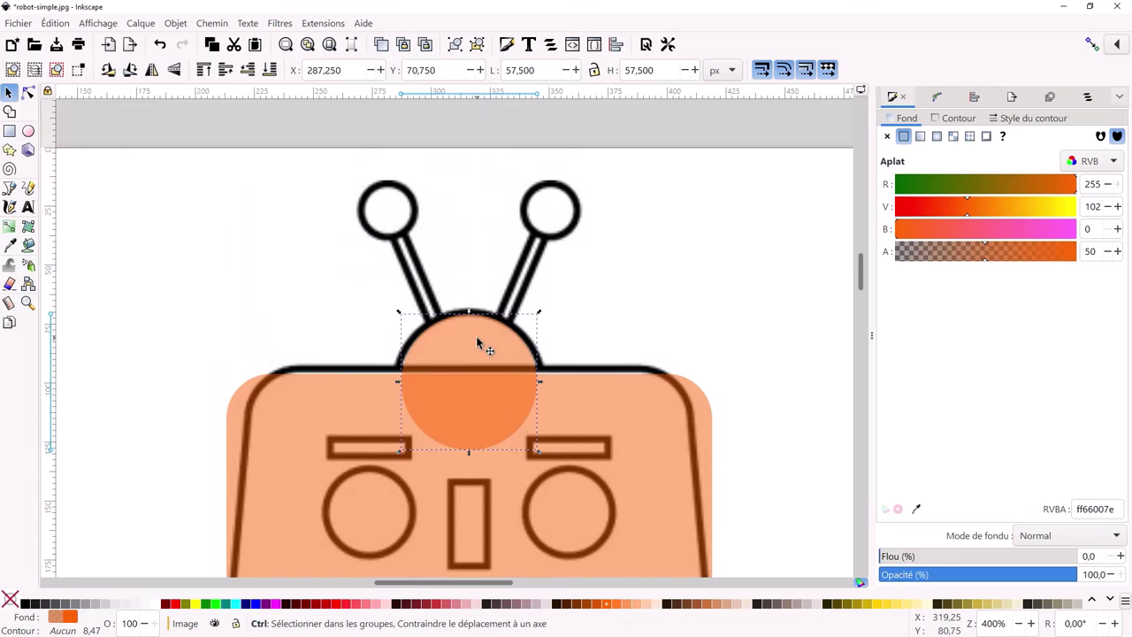
# Duplicate the orange circle and shrink the copy to antenna-tip size near the antennae
pyautogui.hotkey('ctrl', 'd')
pyautogui.moveTo(477, 345); pyautogui.dragTo(325, 260)
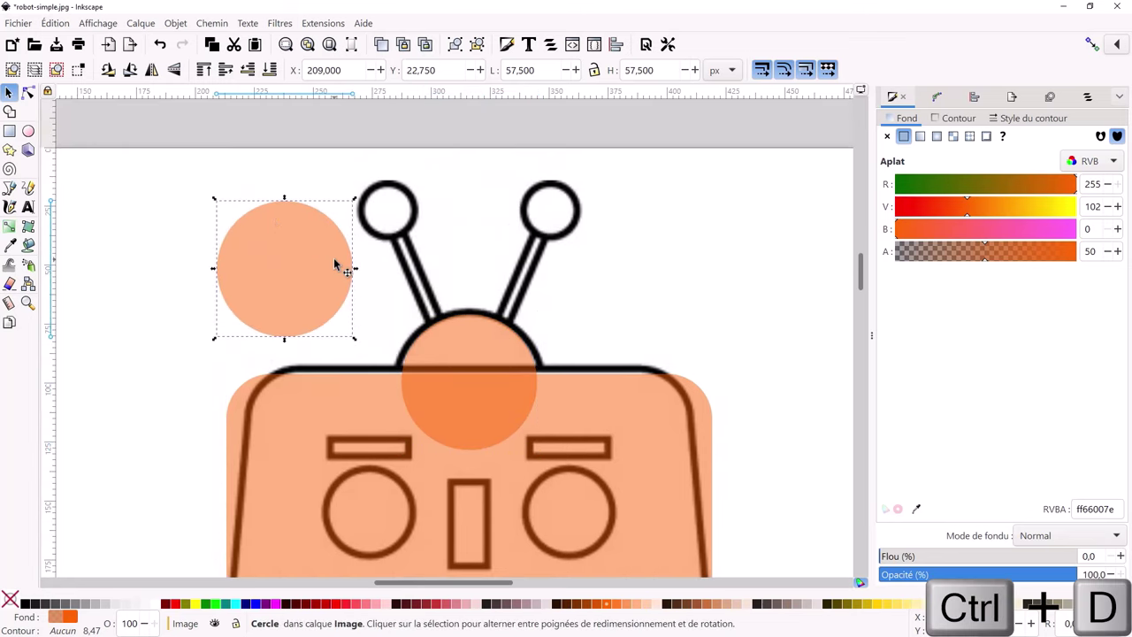
pyautogui.moveTo(214, 337); pyautogui.dragTo(385, 208)
# Draw a thin square-cornered orange rectangle for the antenna stem
pyautogui.click(9, 131)
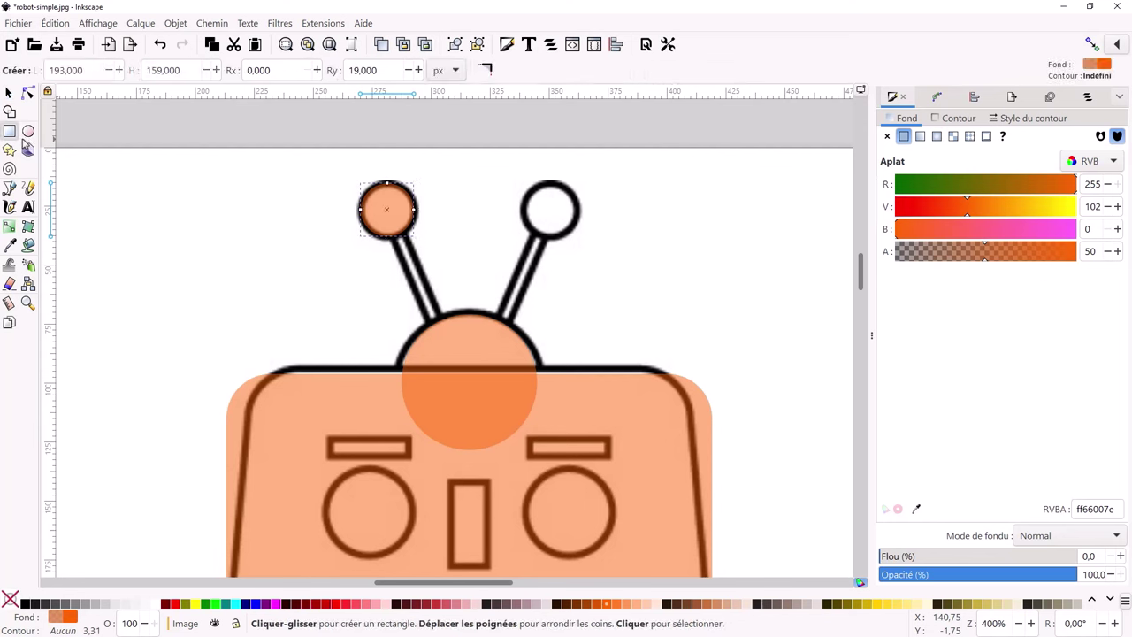
pyautogui.moveTo(293, 232); pyautogui.dragTo(311, 337)
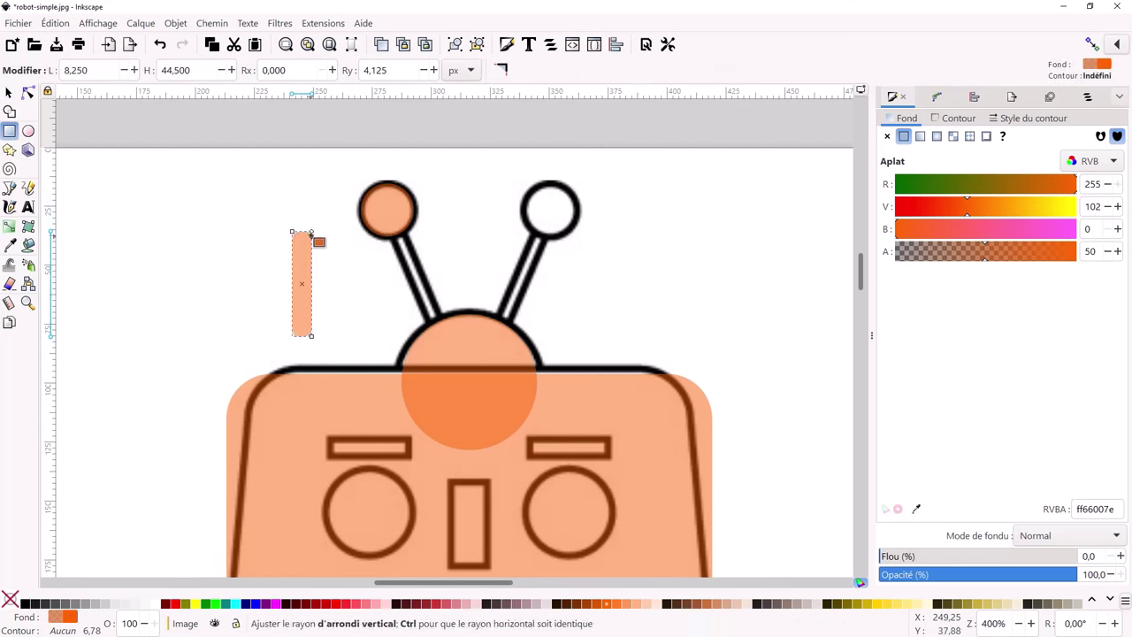
pyautogui.moveTo(311, 232); pyautogui.dragTo(134, 159)
# Rotate the strip to the antenna's angle and lay it over the left antenna
pyautogui.click(9, 93)
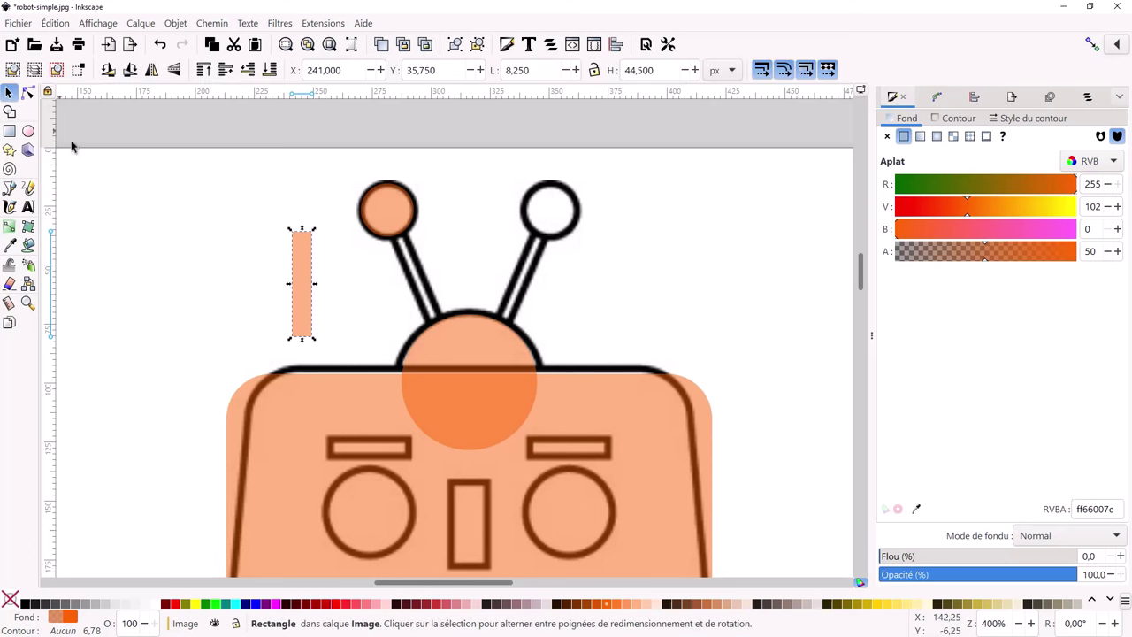
pyautogui.click(305, 276)
pyautogui.moveTo(314, 229); pyautogui.dragTo(283, 221)
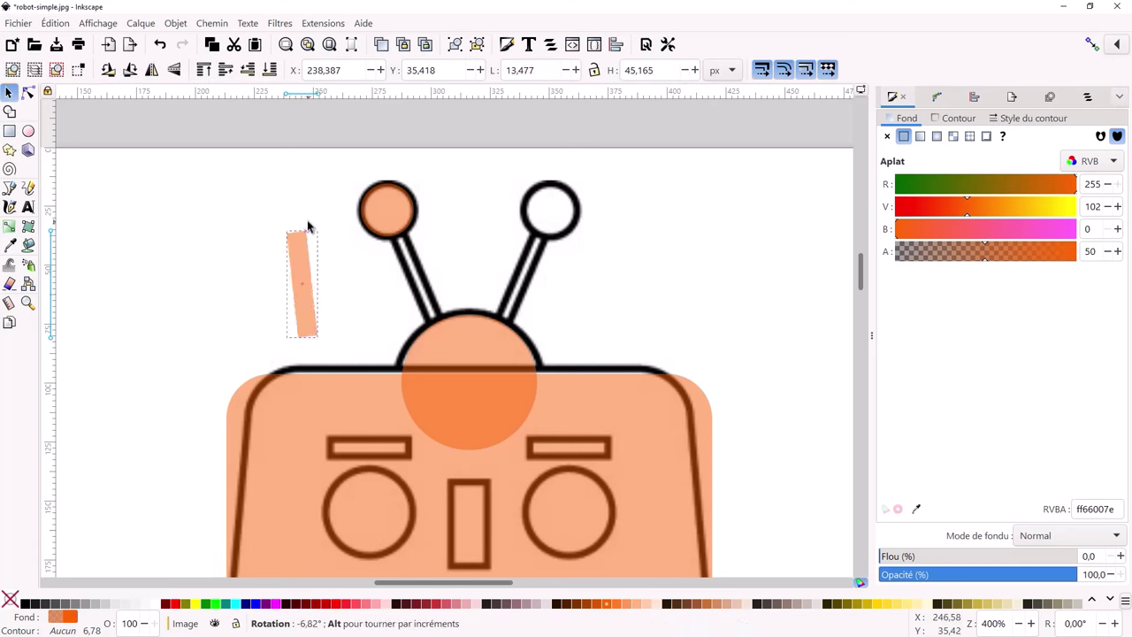
pyautogui.moveTo(295, 267); pyautogui.dragTo(409, 261)
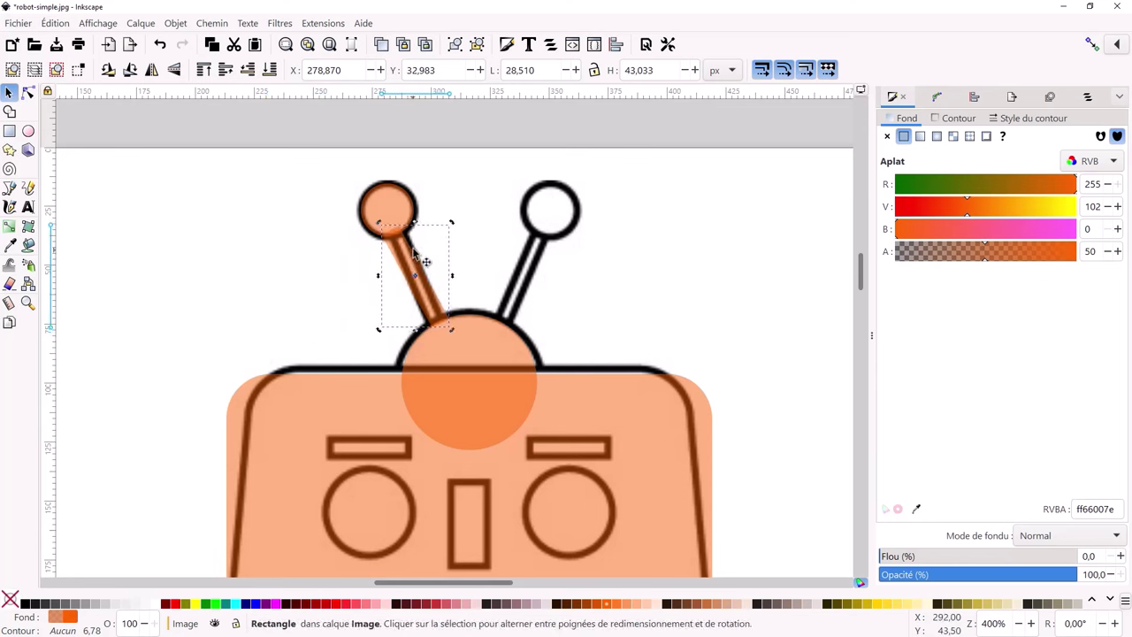
pyautogui.moveTo(453, 225); pyautogui.dragTo(411, 256)
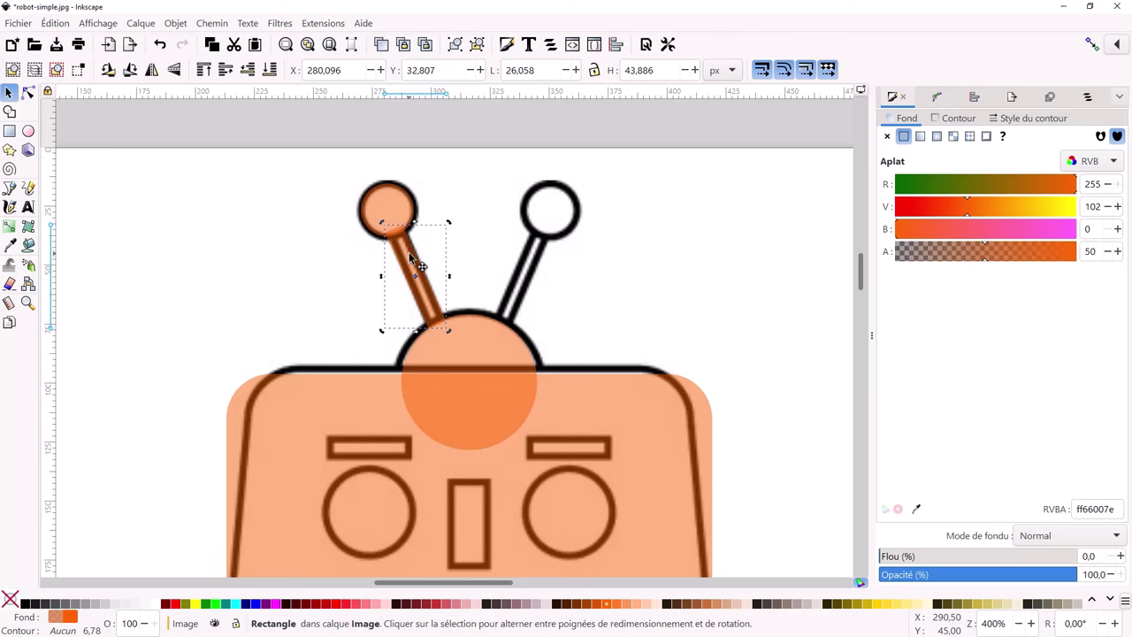
pyautogui.scroll(-5, 420, 261)
pyautogui.scroll(-4, 420, 261)
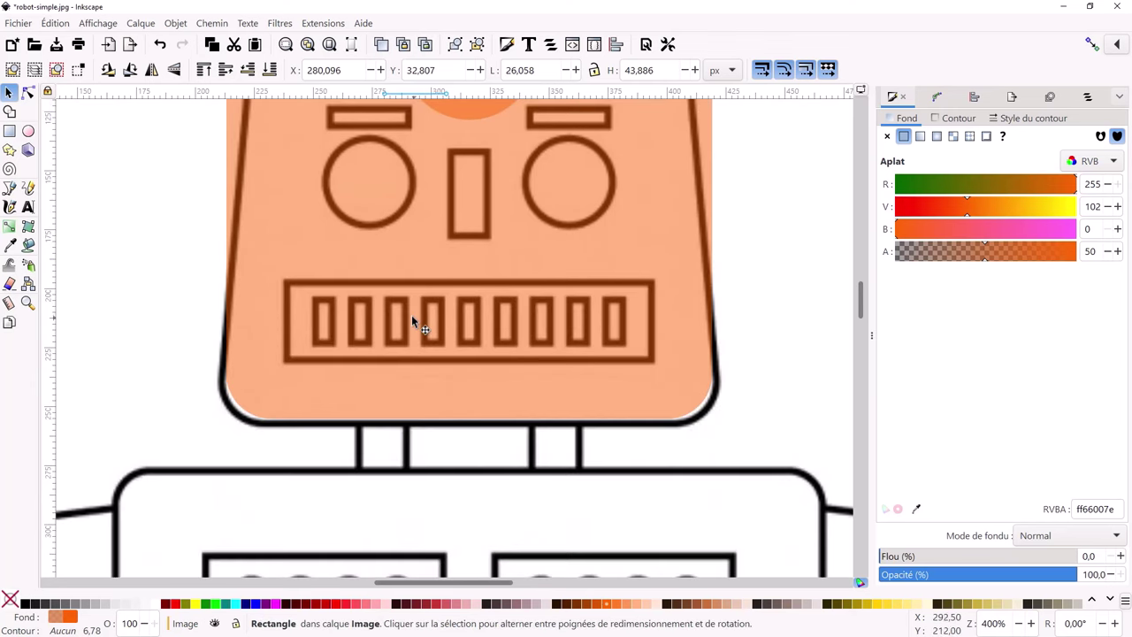
pyautogui.scroll(4, 405, 314)
pyautogui.scroll(1, 371, 296)
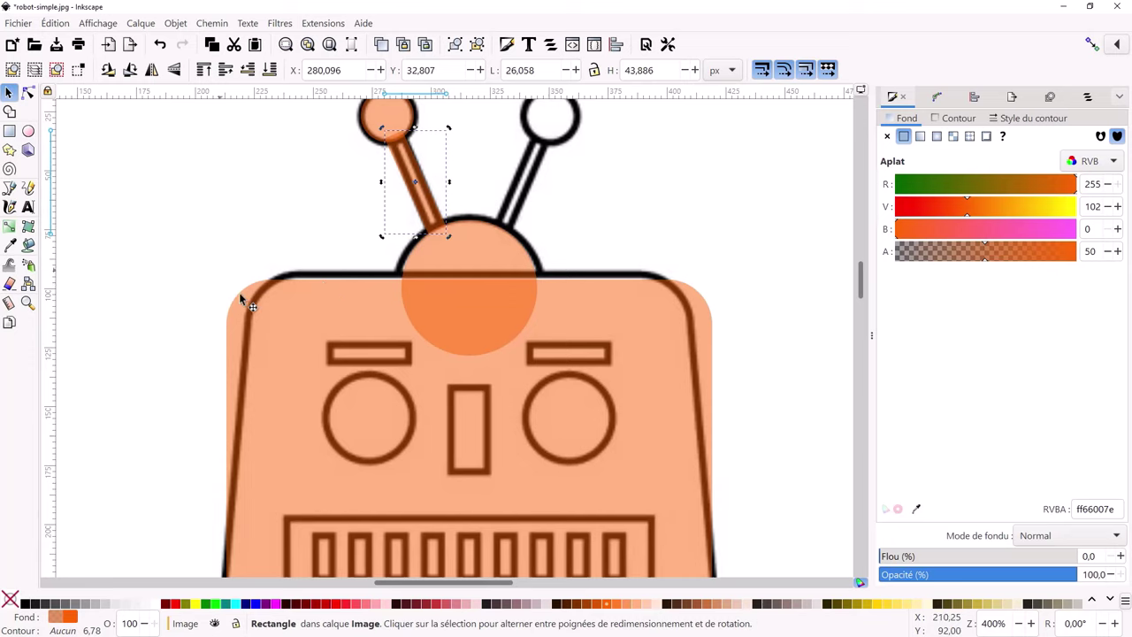
pyautogui.scroll(-6, 240, 297)
# Draw an orange rectangle over the robot's neck
pyautogui.click(10, 131)
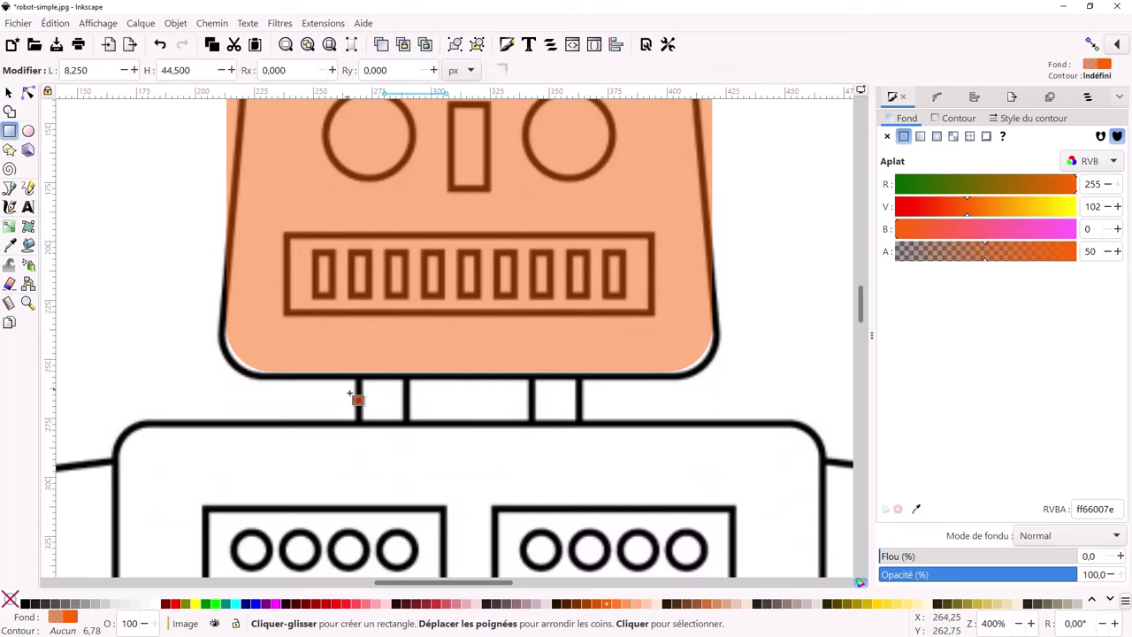
pyautogui.moveTo(353, 366); pyautogui.dragTo(406, 444)
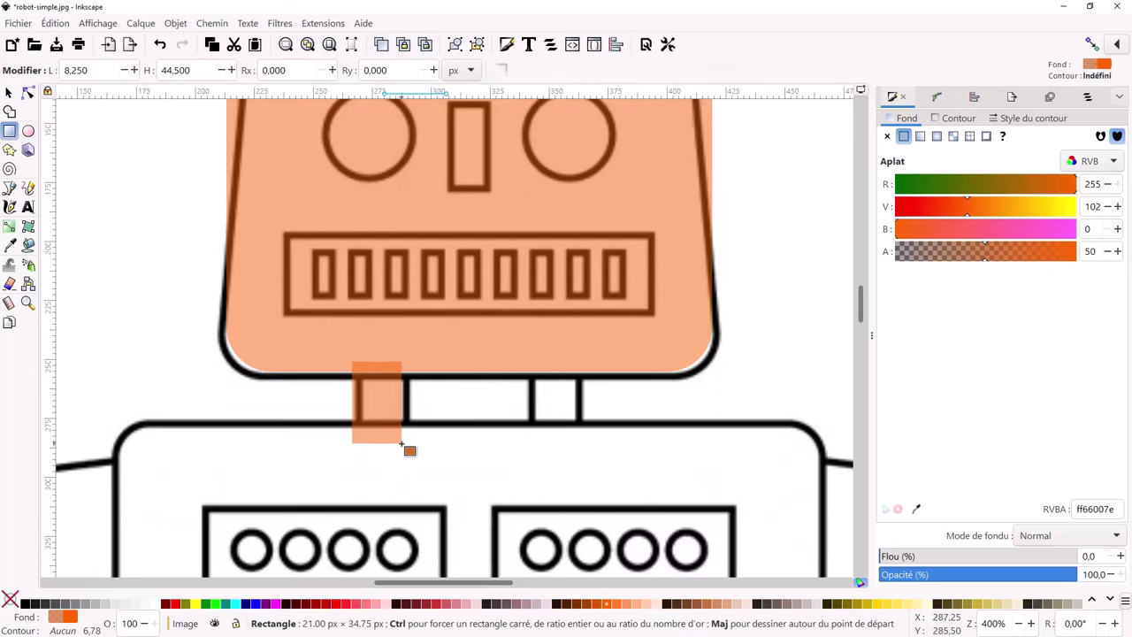
pyautogui.scroll(-1, 405, 442)
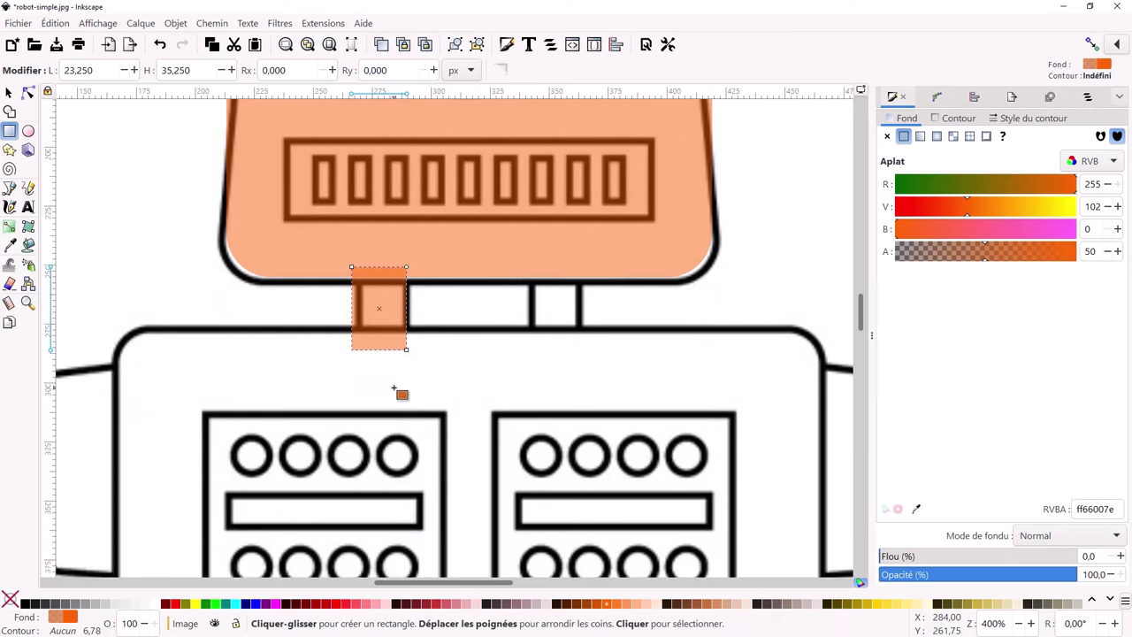
pyautogui.scroll(-3, 398, 389)
pyautogui.scroll(-2, 397, 389)
pyautogui.scroll(-1, 397, 389)
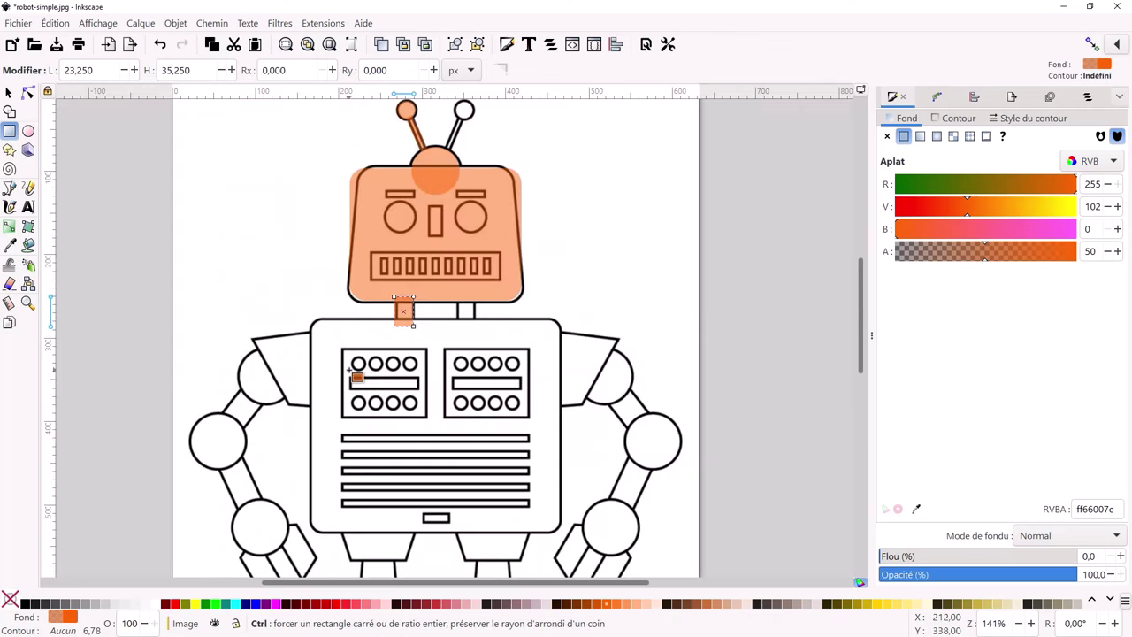
pyautogui.scroll(1, 332, 354)
# Draw an orange rectangle over the body and enlarge it to about 297.5 × 252.4 px
pyautogui.moveTo(314, 323); pyautogui.dragTo(558, 529)
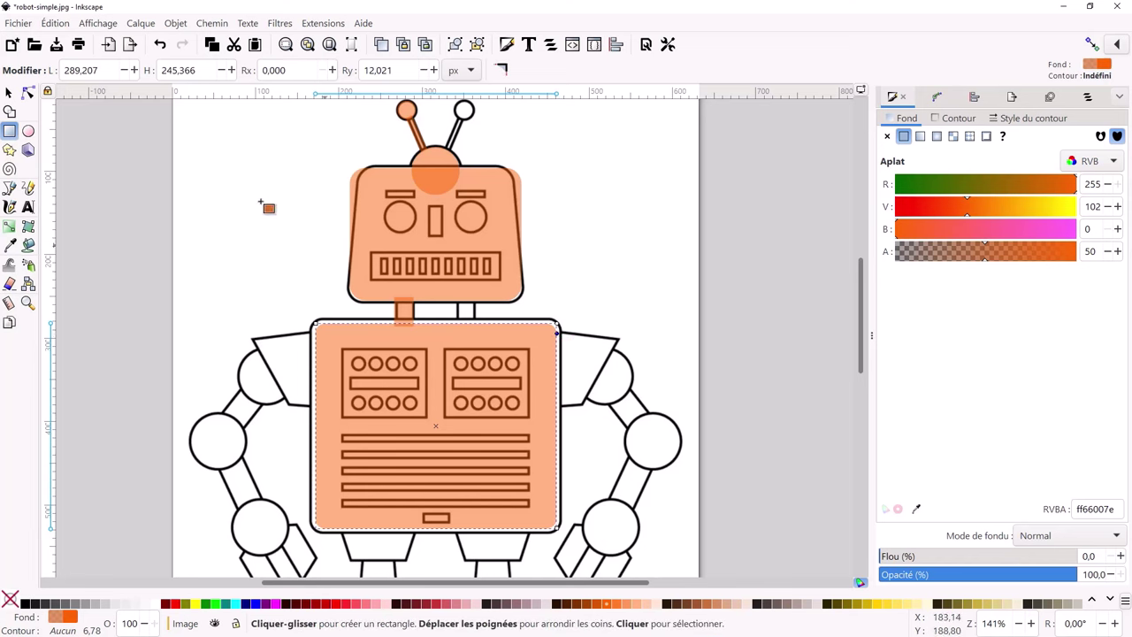
pyautogui.click(9, 92)
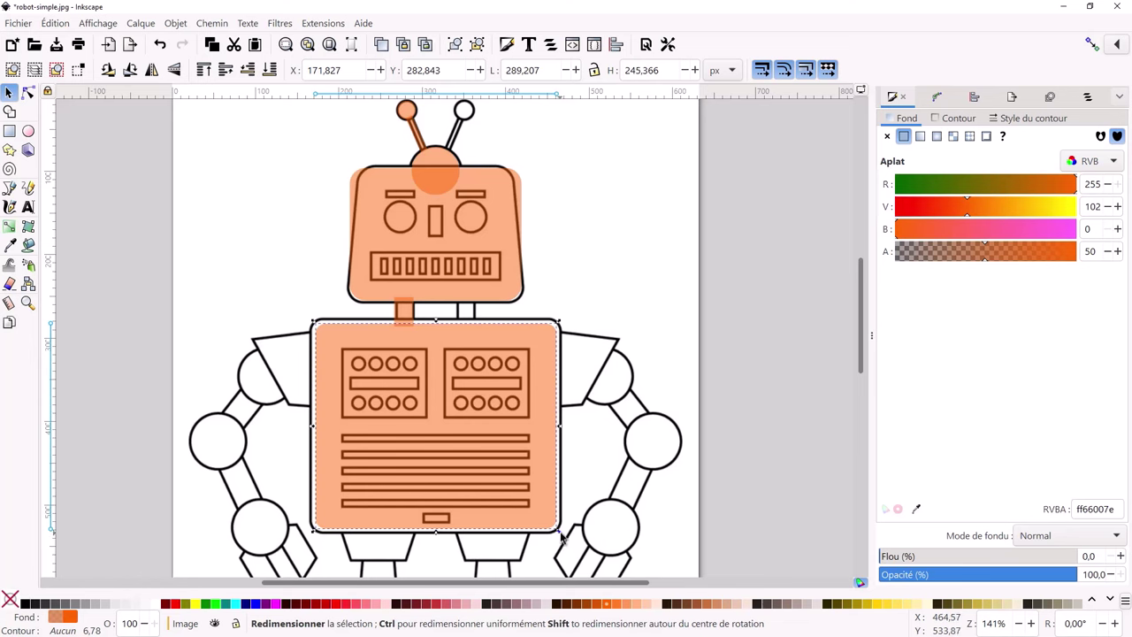
pyautogui.moveTo(560, 536); pyautogui.dragTo(579, 548)
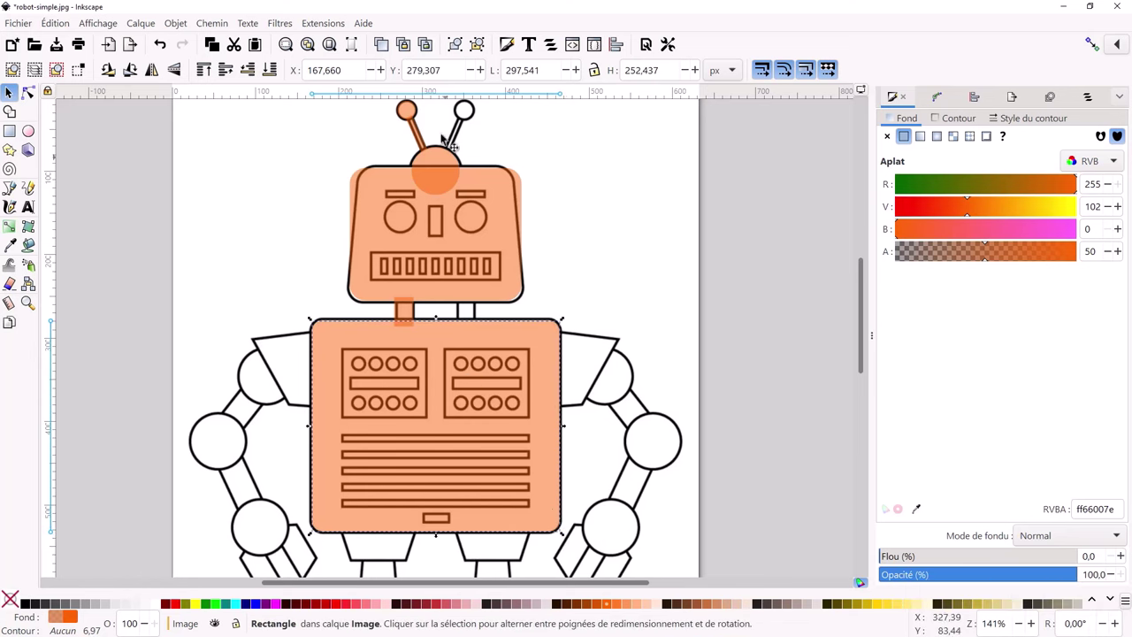
pyautogui.scroll(-3, 381, 433)
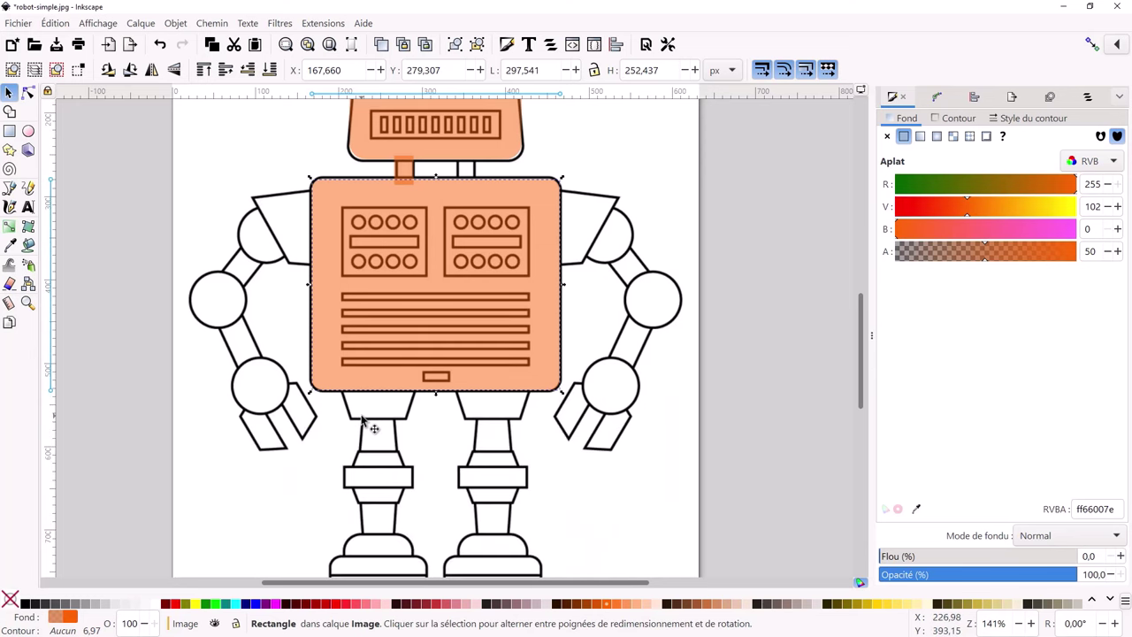
pyautogui.scroll(1, 361, 417)
pyautogui.scroll(1, 361, 416)
pyautogui.scroll(2, 301, 330)
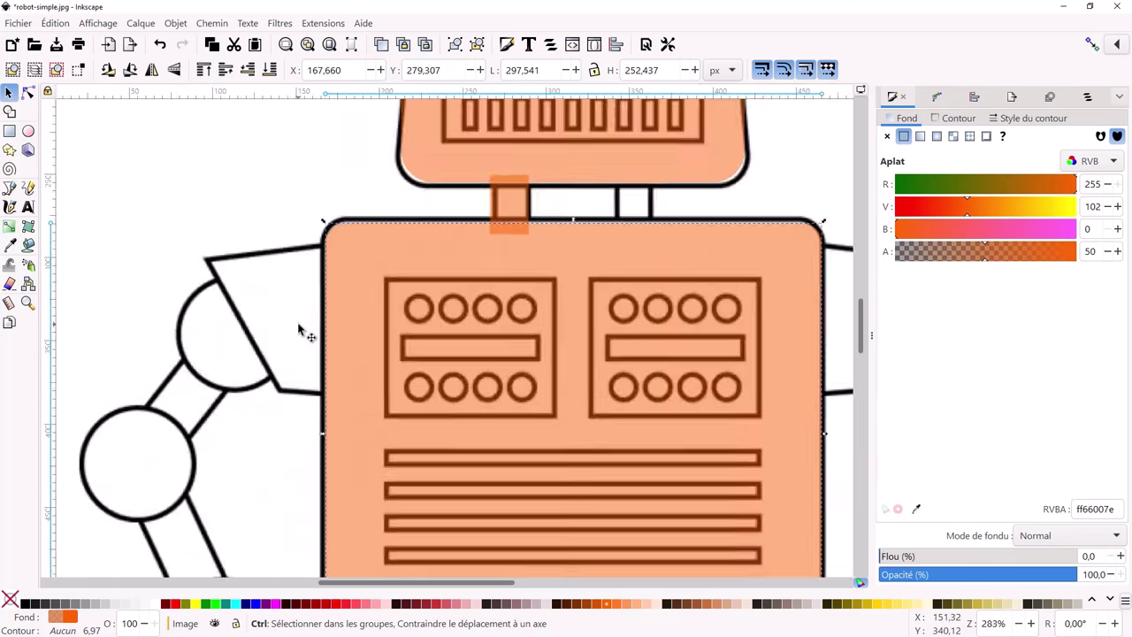
# Draw an orange square-cornered rectangle (Ry 0) over the left shoulder and convert it to a path
pyautogui.click(10, 132)
pyautogui.moveTo(205, 259); pyautogui.dragTo(269, 395)
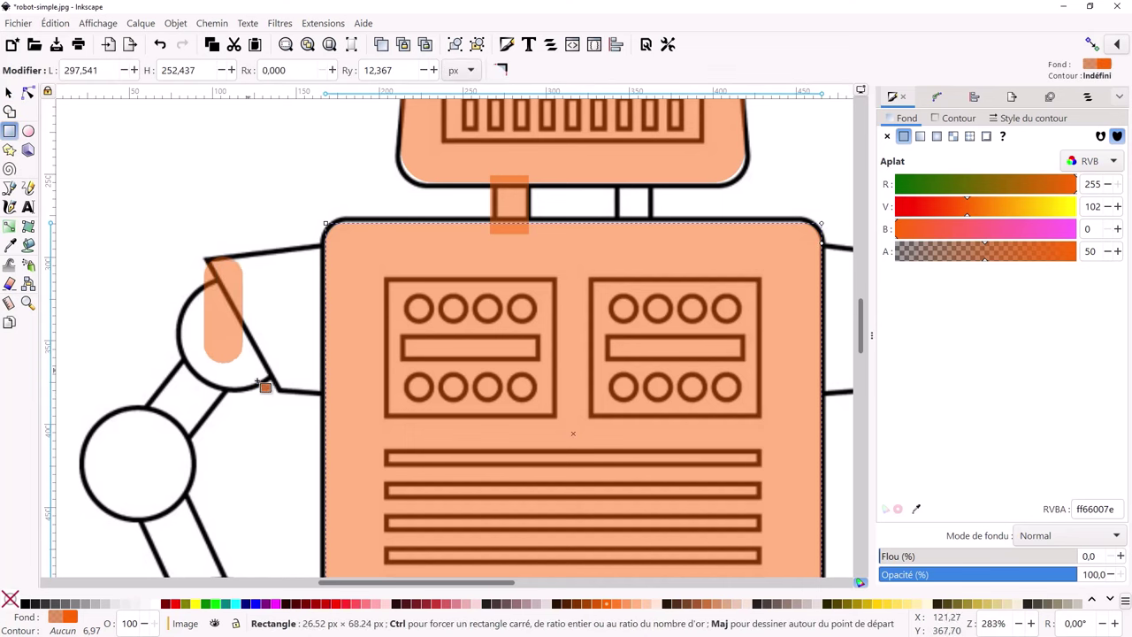
pyautogui.moveTo(270, 278); pyautogui.dragTo(269, 224)
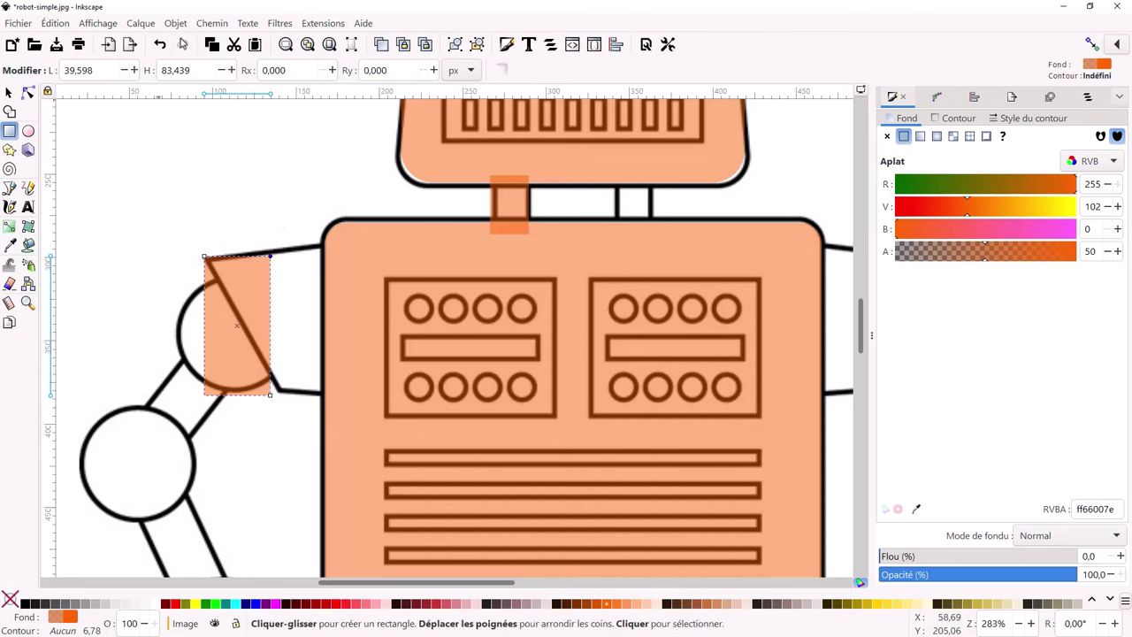
pyautogui.click(211, 24)
pyautogui.click(221, 42)
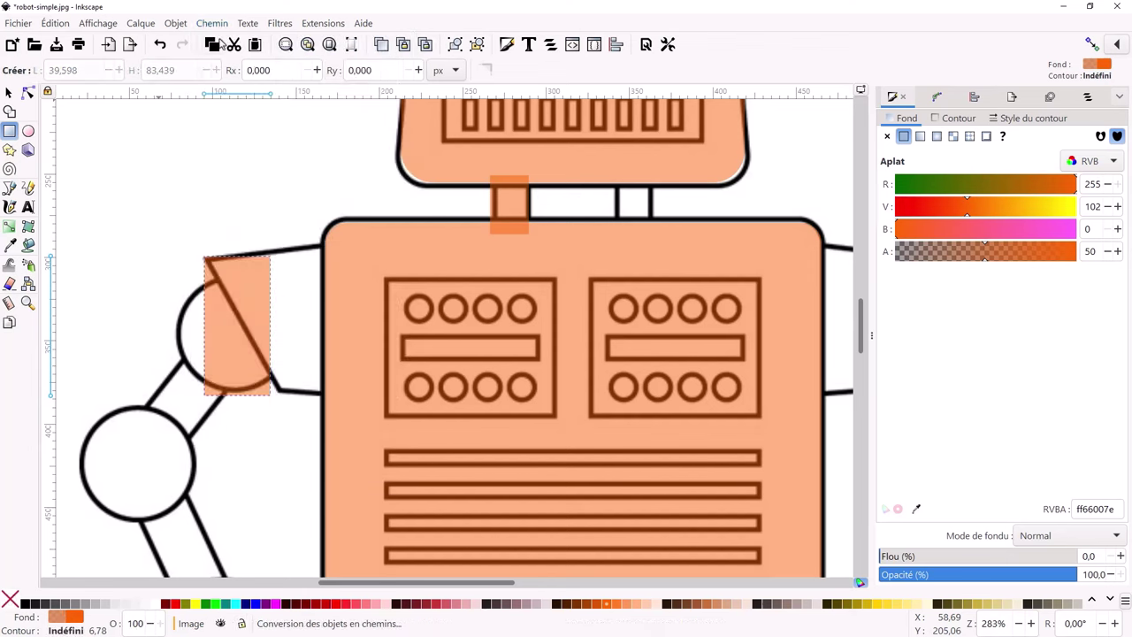
# Drag the path's four corners onto the slanted shoulder piece's outline
pyautogui.click(29, 94)
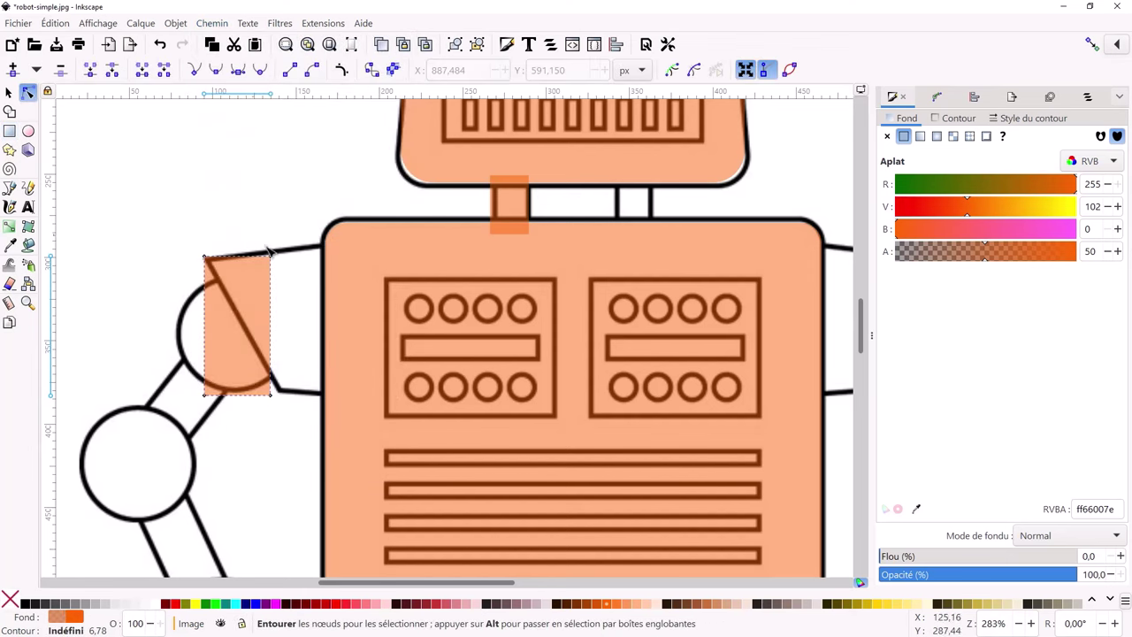
pyautogui.moveTo(273, 260); pyautogui.dragTo(328, 247)
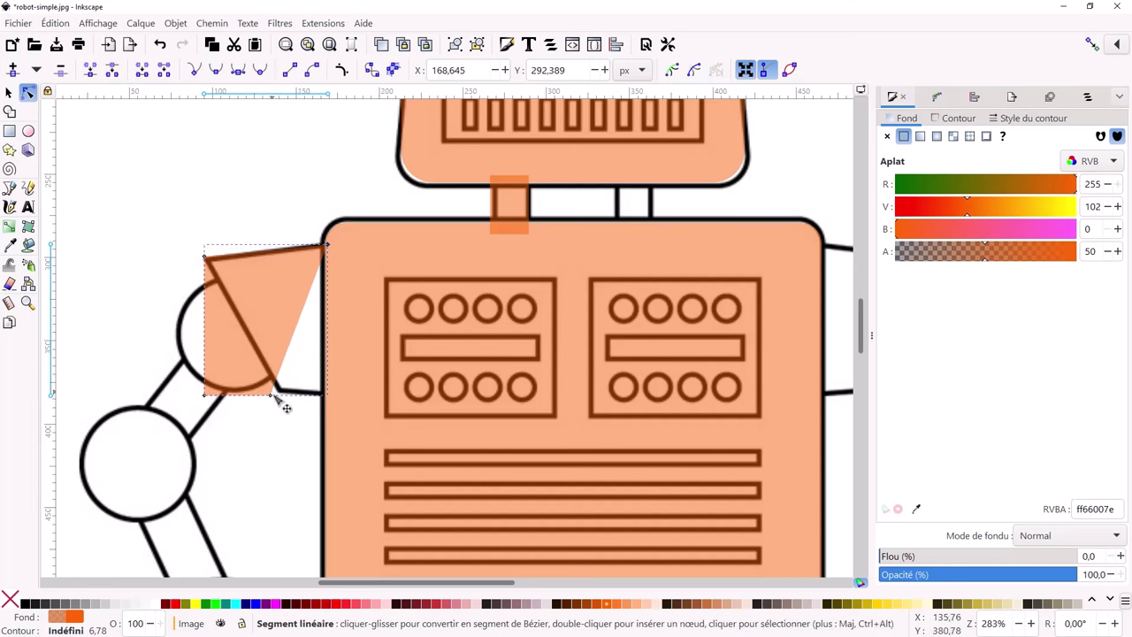
pyautogui.moveTo(275, 391); pyautogui.dragTo(332, 392)
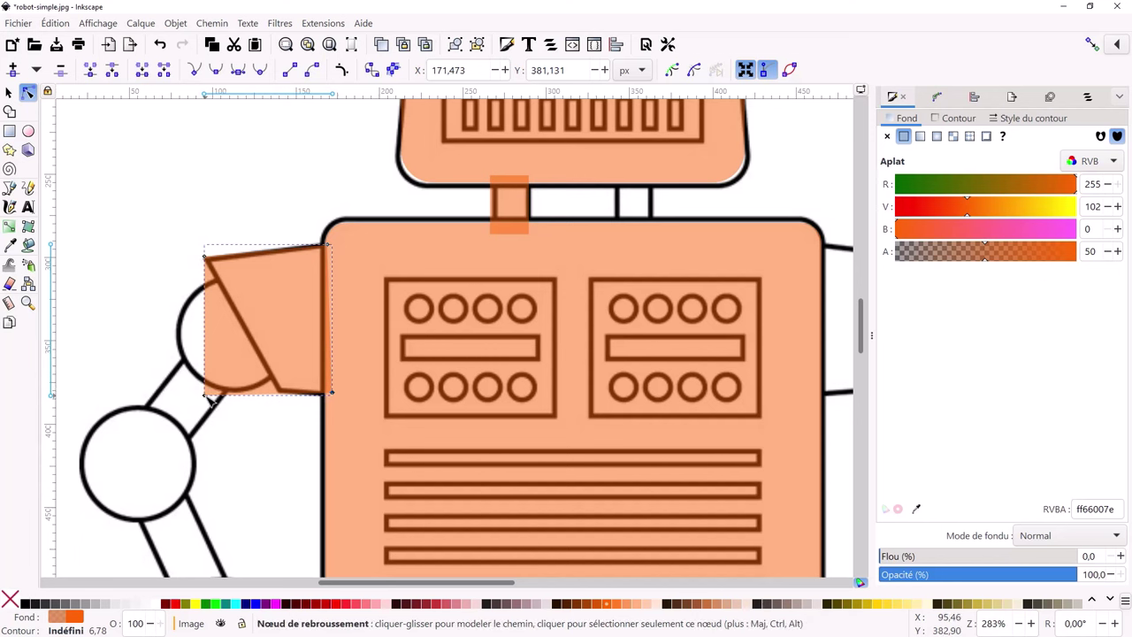
pyautogui.moveTo(213, 394); pyautogui.dragTo(285, 397)
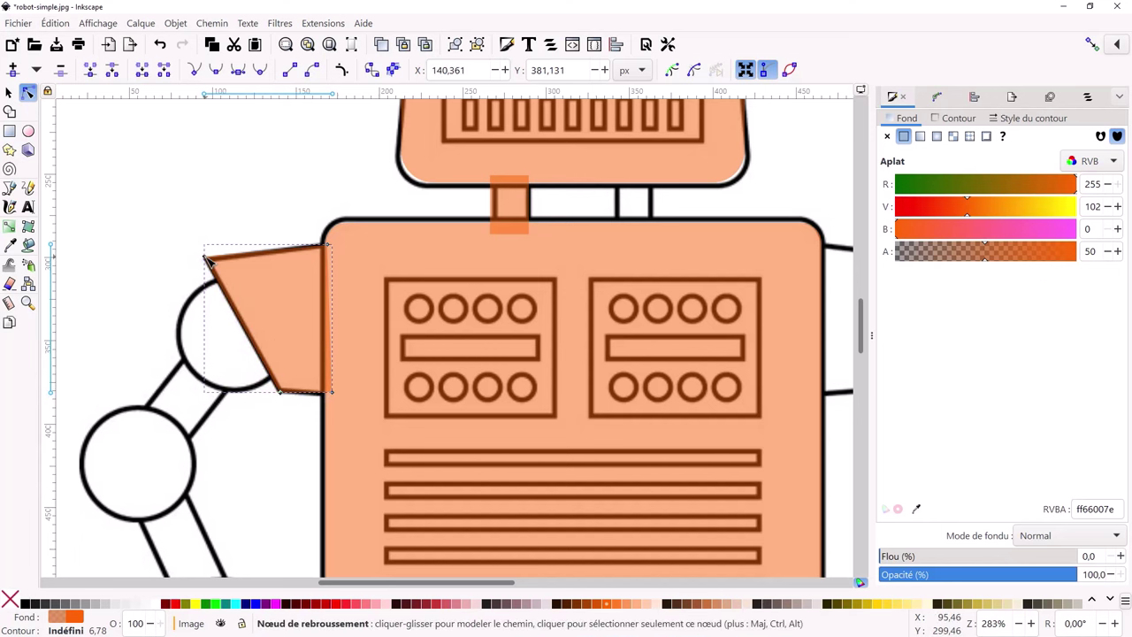
pyautogui.moveTo(205, 255); pyautogui.dragTo(207, 257)
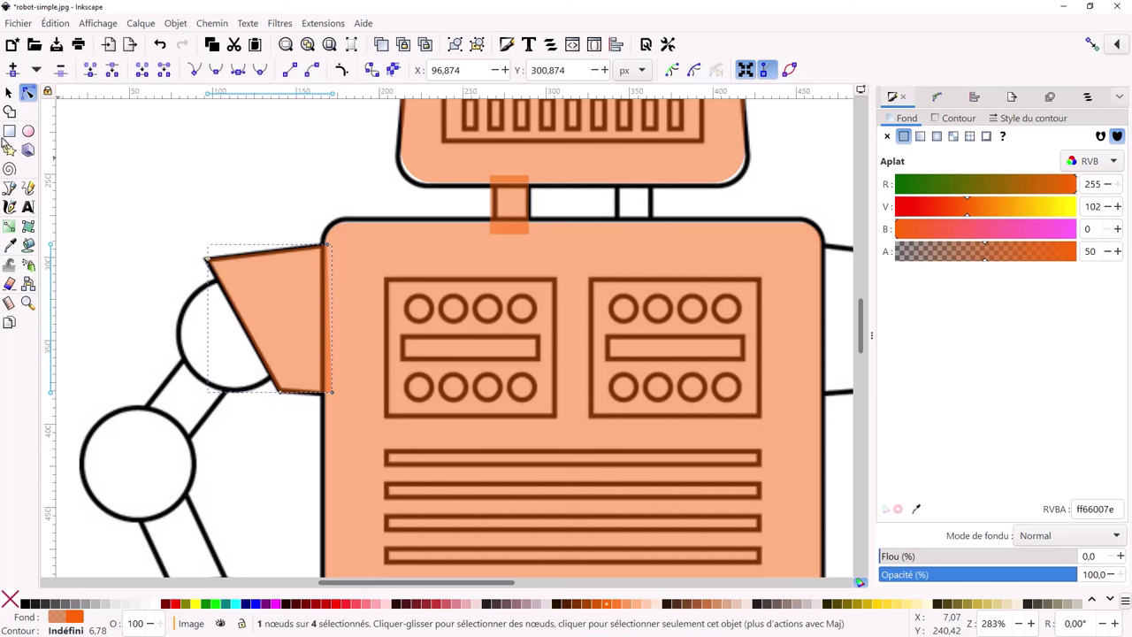
pyautogui.click(28, 131)
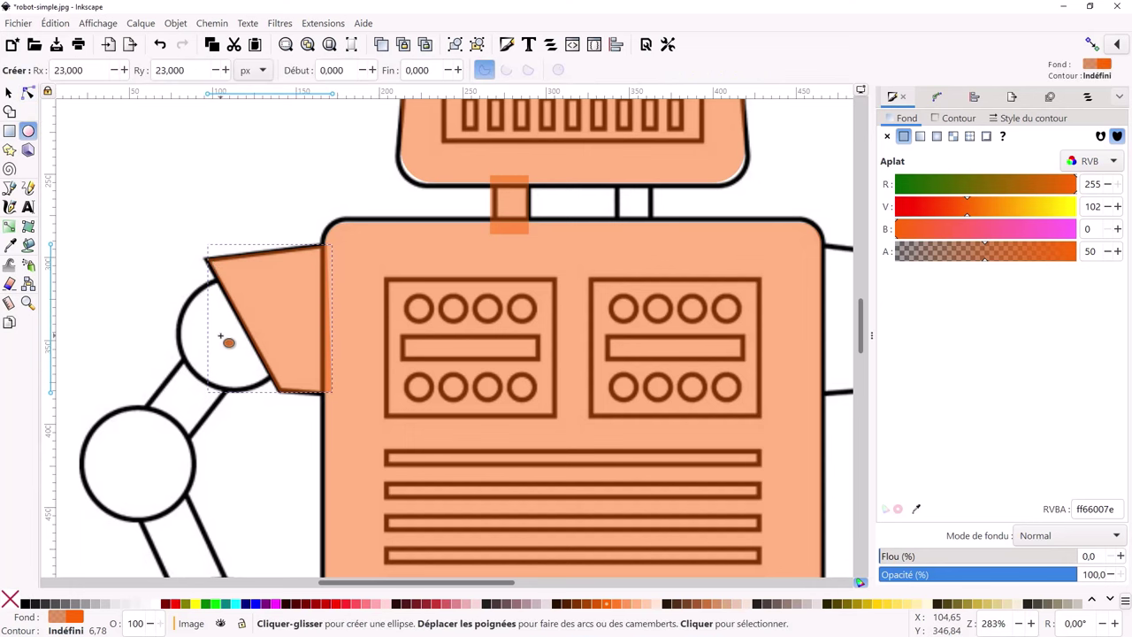
# Draw a 65.8 × 65.8 px orange circle over the left shoulder joint, redrawing a misshapen first try
pyautogui.moveTo(228, 342); pyautogui.dragTo(267, 386)
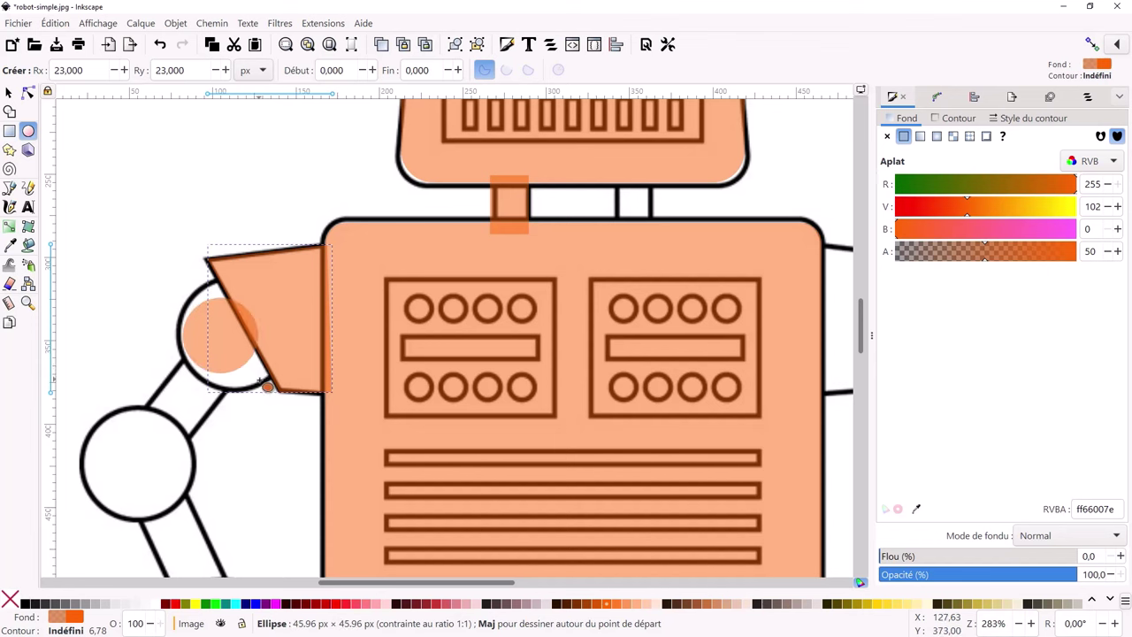
pyautogui.moveTo(267, 387); pyautogui.dragTo(273, 389)
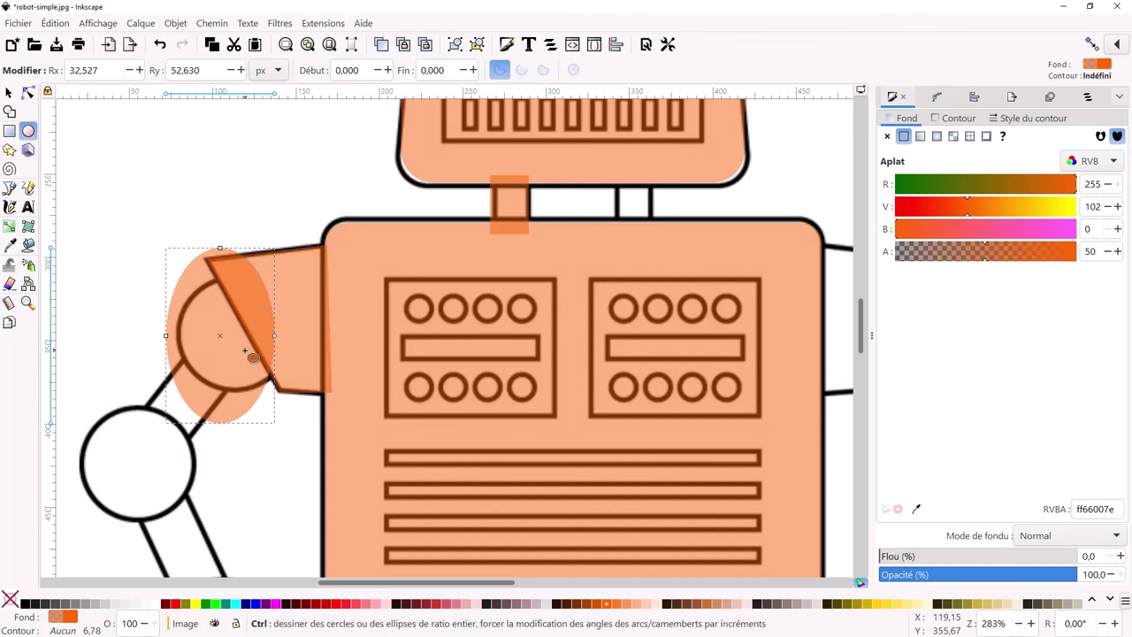
pyautogui.hotkey('ctrl', 'z')
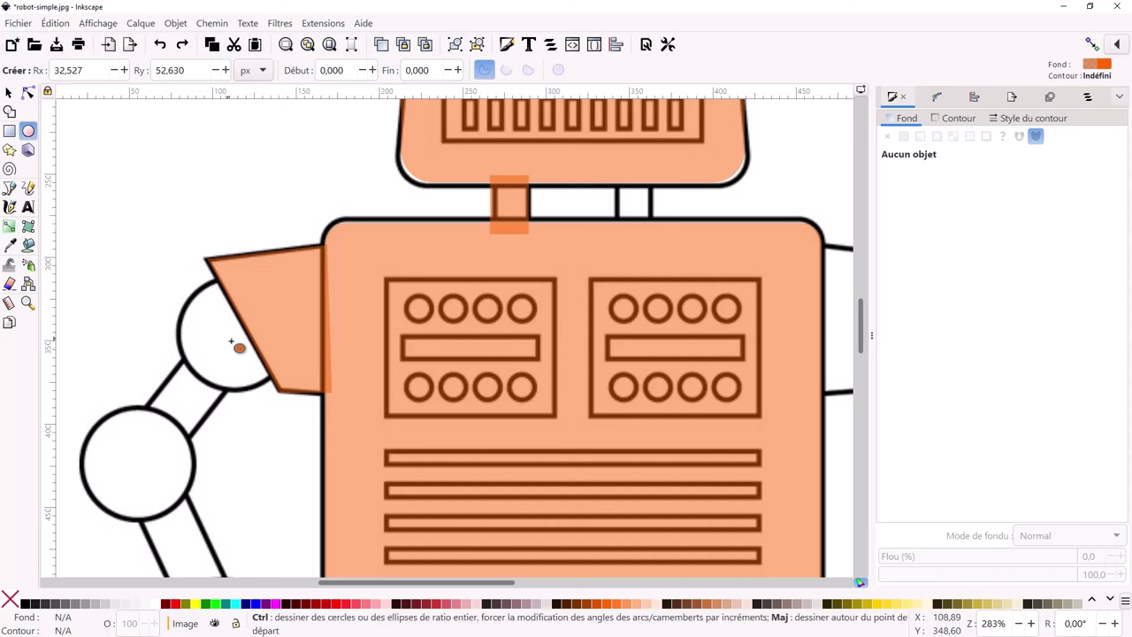
pyautogui.moveTo(228, 339); pyautogui.dragTo(282, 404)
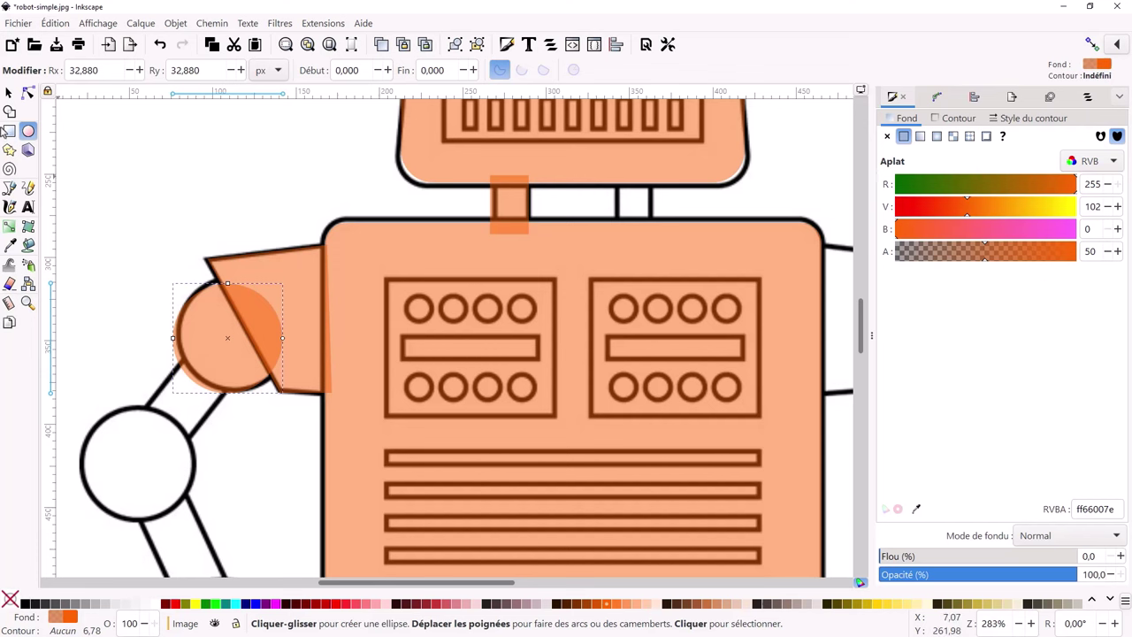
pyautogui.click(9, 93)
pyautogui.moveTo(218, 332); pyautogui.dragTo(225, 331)
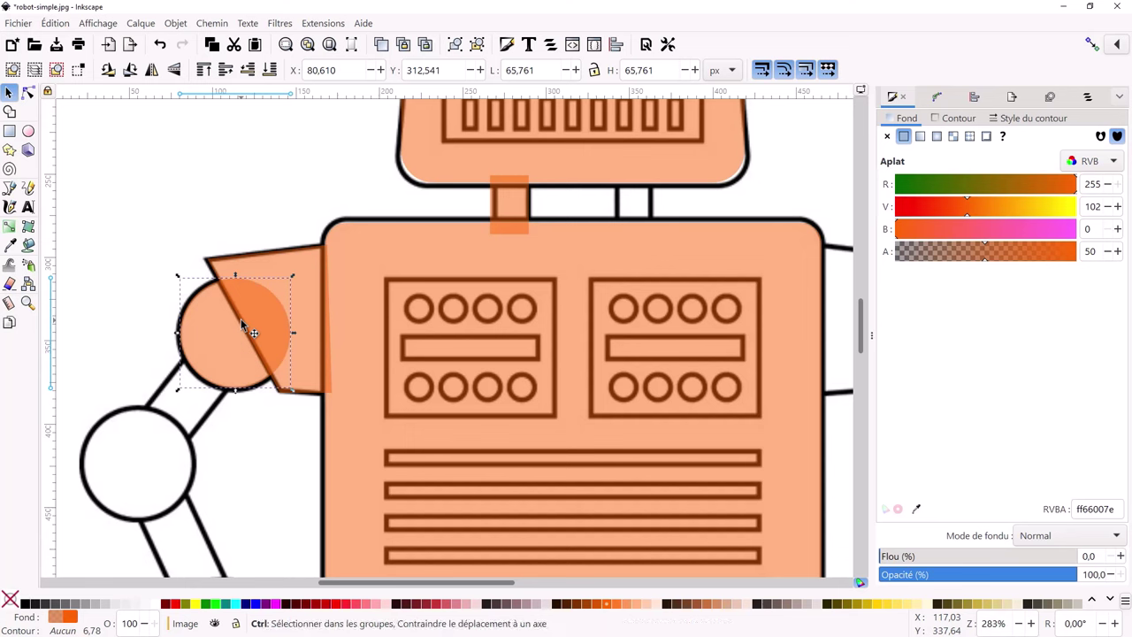
# Duplicate the orange joint circle onto the elbow joint and again onto the lower arm joint
pyautogui.hotkey('ctrl', 'd')
pyautogui.moveTo(256, 329); pyautogui.dragTo(151, 450)
pyautogui.keyDown('ctrl'); pyautogui.scroll(-3, 229, 398); pyautogui.keyUp('ctrl')
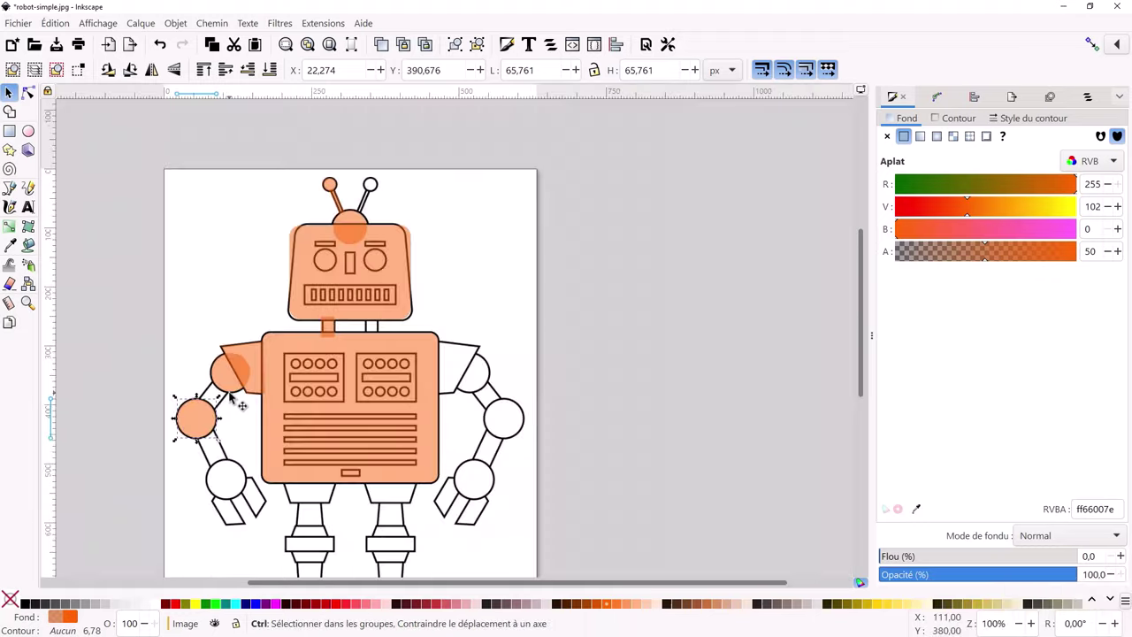
pyautogui.hotkey('ctrl', 'd')
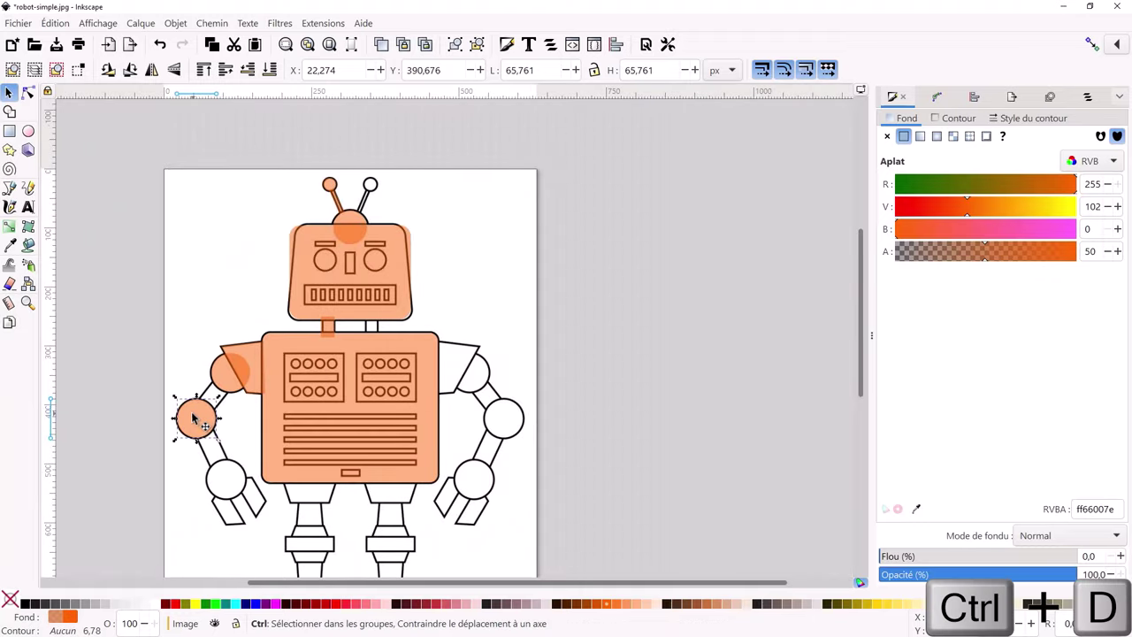
pyautogui.moveTo(196, 419); pyautogui.dragTo(227, 482)
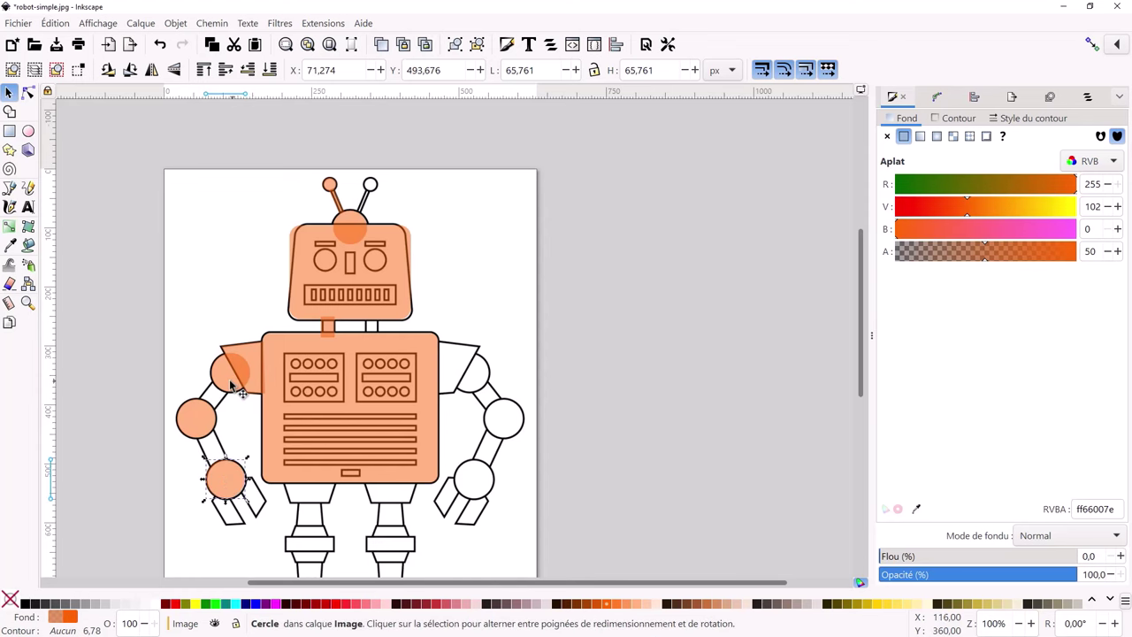
pyautogui.keyDown('ctrl'); pyautogui.scroll(3, 227, 399); pyautogui.keyUp('ctrl')
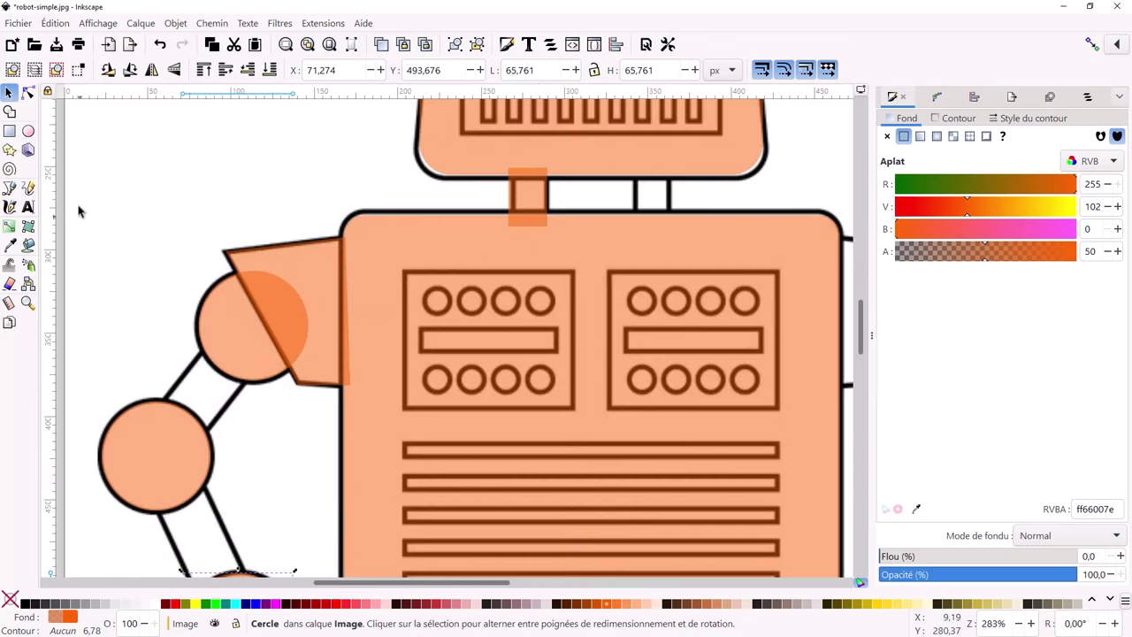
pyautogui.click(10, 131)
# Draw a new orange rectangle and rotate it about 28° to match the upper arm's angle
pyautogui.moveTo(119, 235); pyautogui.dragTo(163, 334)
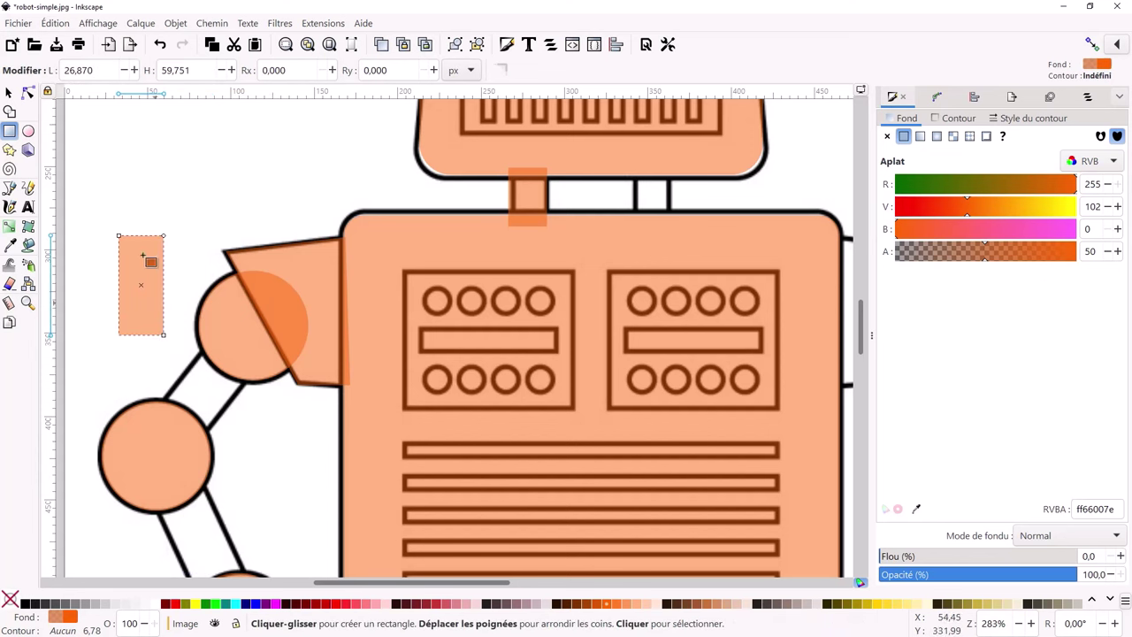
pyautogui.click(10, 93)
pyautogui.click(143, 249)
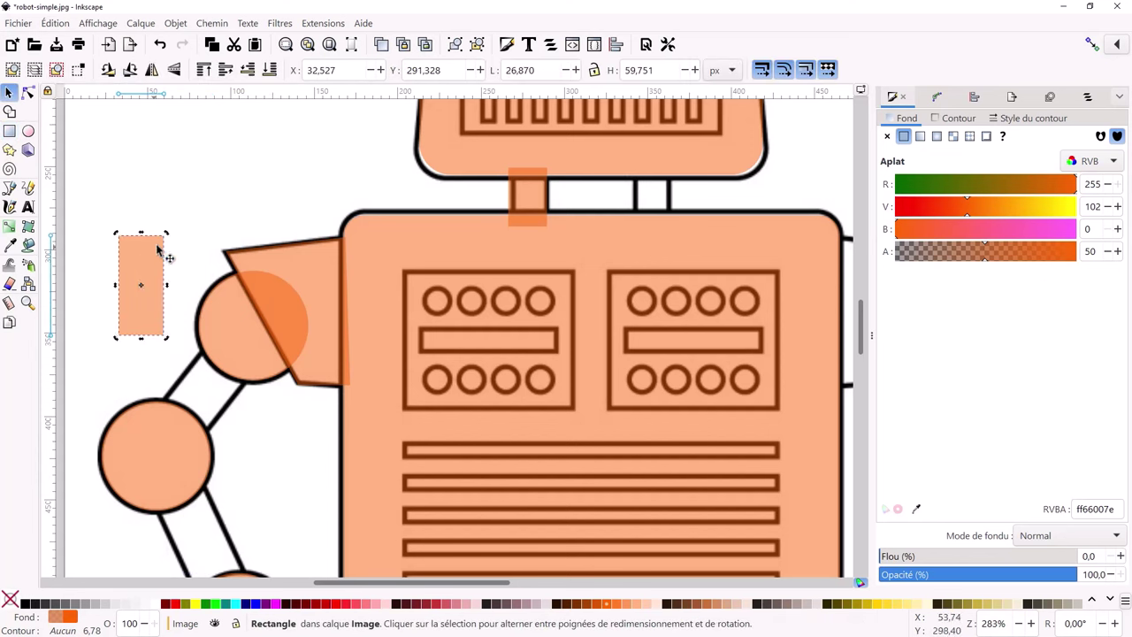
pyautogui.moveTo(164, 237)
pyautogui.mouseDown()
pyautogui.moveTo(186, 256)
pyautogui.moveTo(166, 261)
pyautogui.moveTo(227, 371)
pyautogui.moveTo(257, 328)
pyautogui.mouseUp()
pyautogui.click(261, 340)
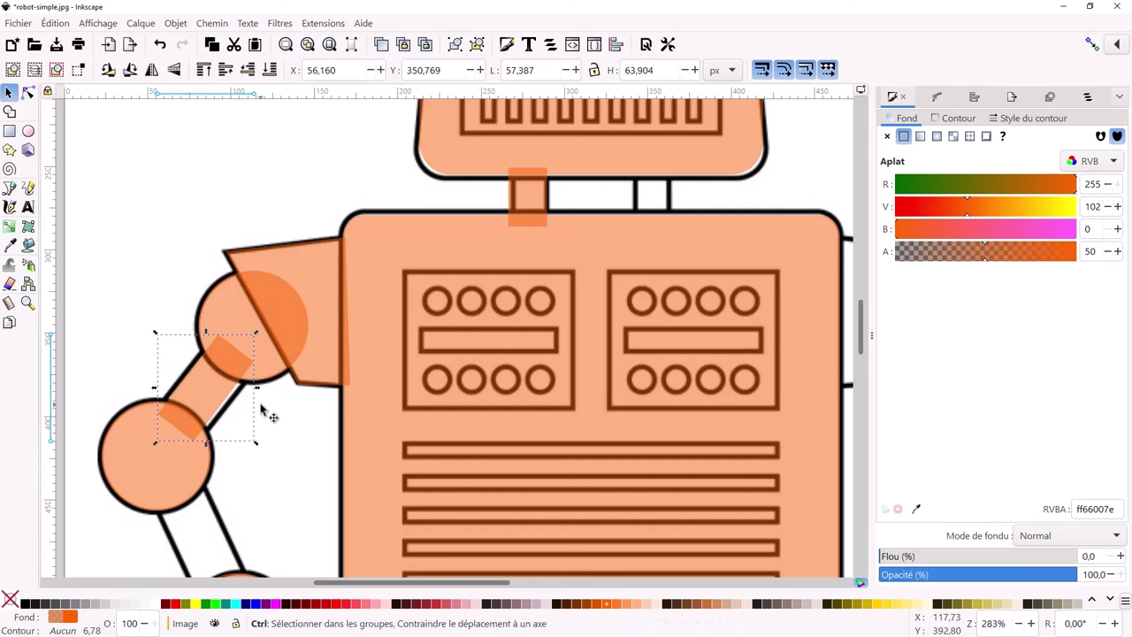
# Scale the tilted rectangle so it spans the upper arm between shoulder and elbow circles
pyautogui.click(256, 444)
pyautogui.moveTo(256, 442); pyautogui.dragTo(271, 451)
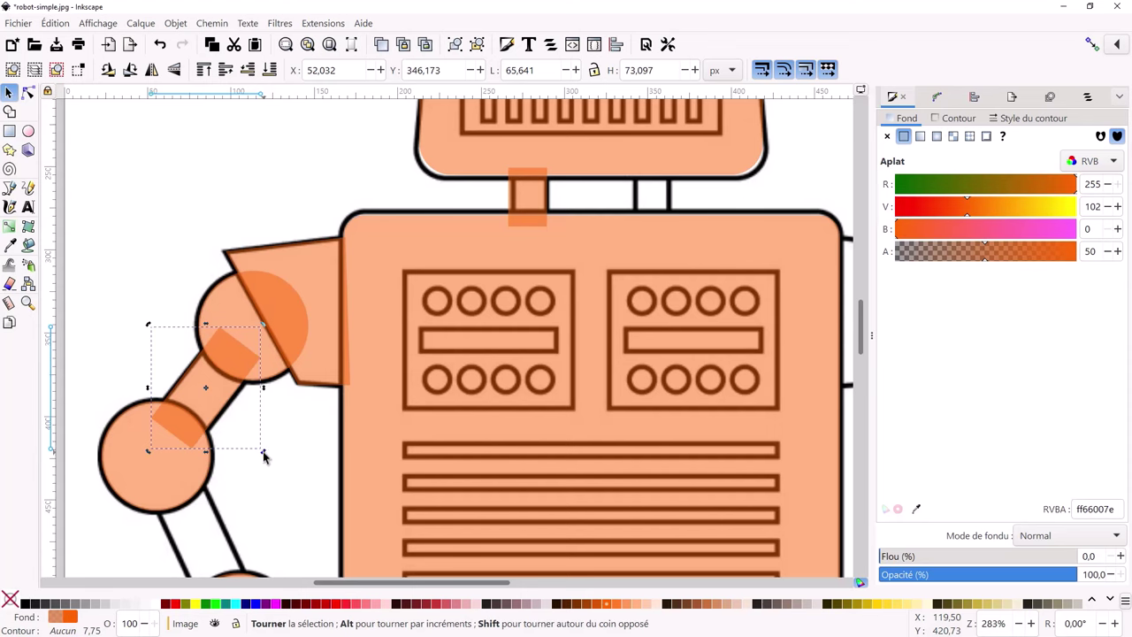
pyautogui.moveTo(263, 456); pyautogui.dragTo(263, 453)
pyautogui.keyDown('ctrl'); pyautogui.scroll(-2, 235, 367); pyautogui.keyUp('ctrl')
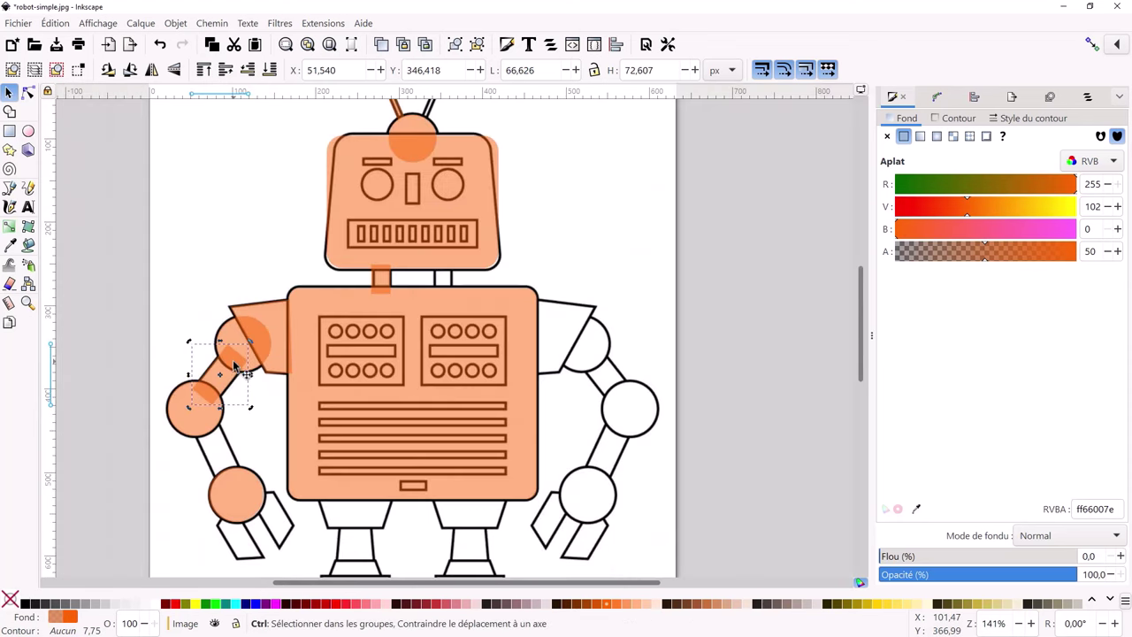
pyautogui.press('ctrl')
# Move and rotate the grouped rectangle onto the forearm, about 56.5 × 74.9 px, between elbow and lower joint
pyautogui.keyDown('ctrl'); pyautogui.click(228, 375); pyautogui.keyUp('ctrl')
pyautogui.moveTo(229, 375); pyautogui.dragTo(247, 437)
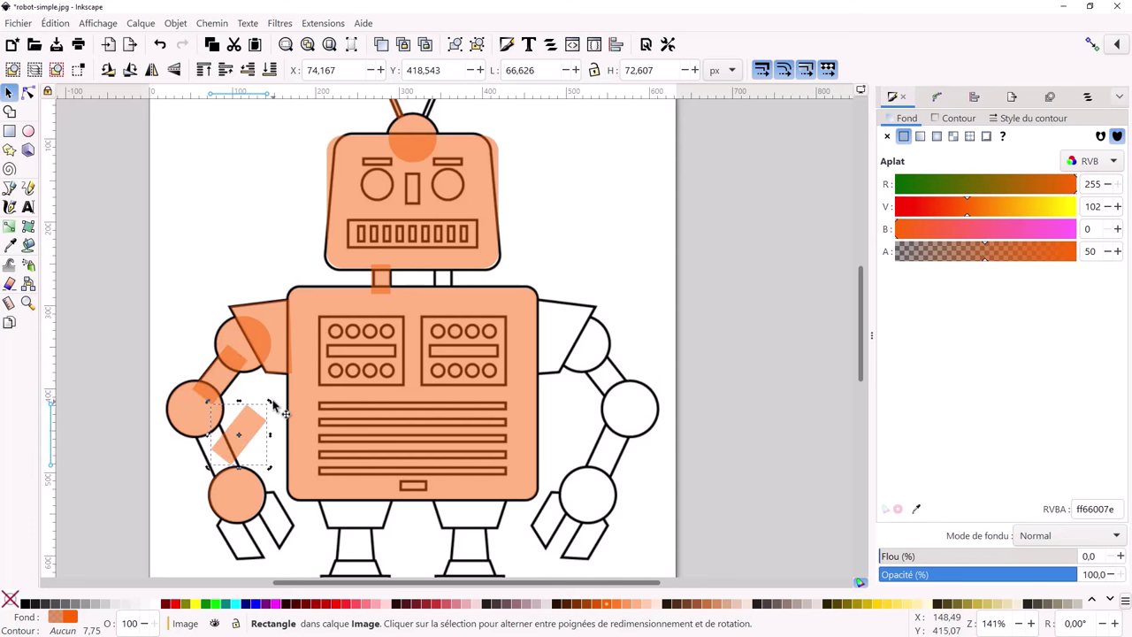
pyautogui.moveTo(271, 400)
pyautogui.mouseDown()
pyautogui.moveTo(228, 410)
pyautogui.moveTo(212, 441)
pyautogui.mouseUp()
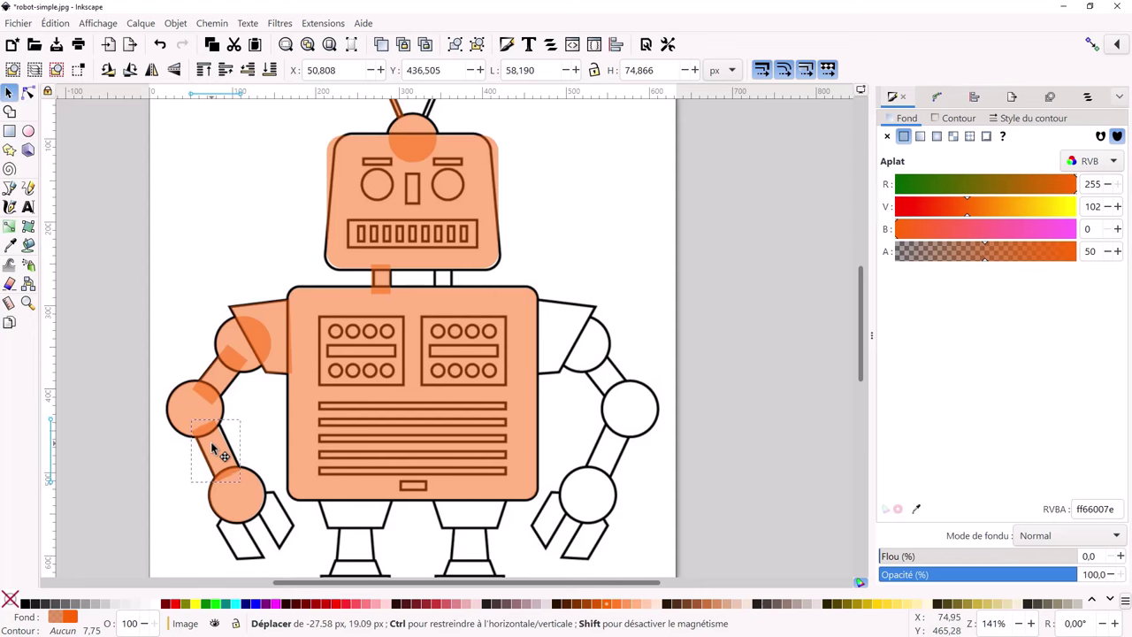
pyautogui.keyDown('ctrl'); pyautogui.scroll(3, 226, 479); pyautogui.keyUp('ctrl')
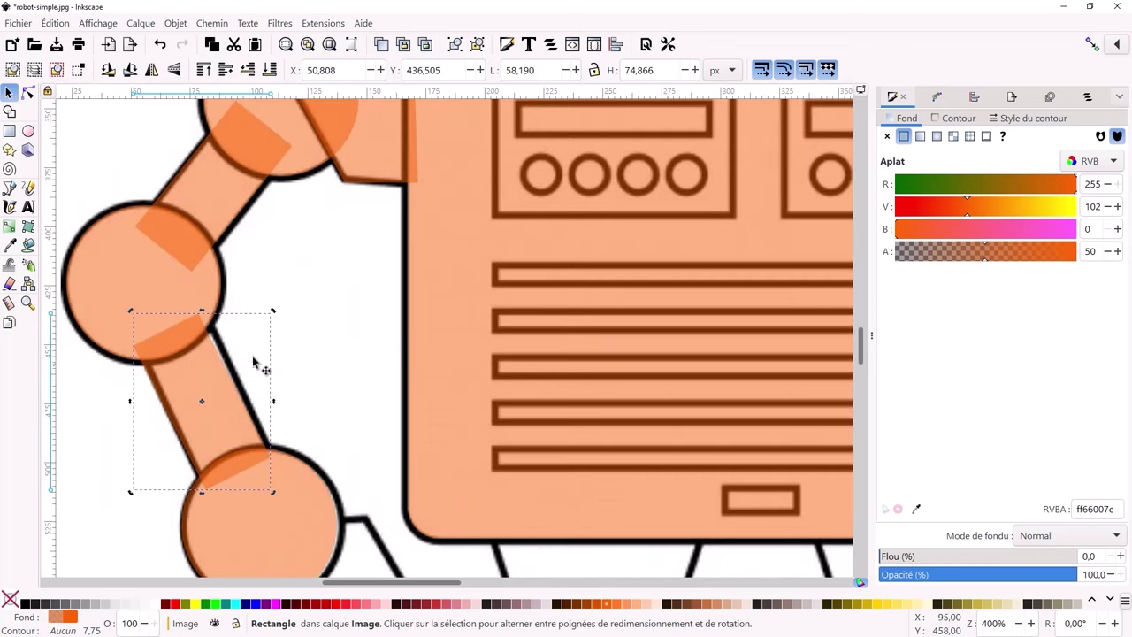
pyautogui.moveTo(272, 309); pyautogui.dragTo(274, 315)
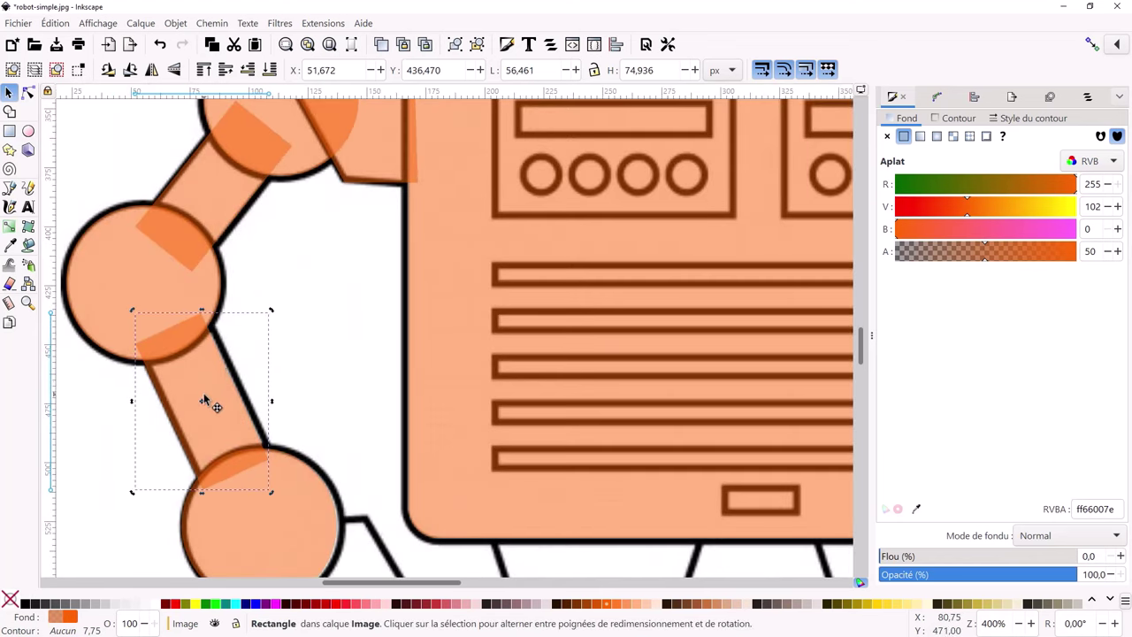
pyautogui.moveTo(203, 400); pyautogui.dragTo(209, 396)
pyautogui.keyDown('ctrl'); pyautogui.scroll(-1, 248, 385); pyautogui.keyUp('ctrl')
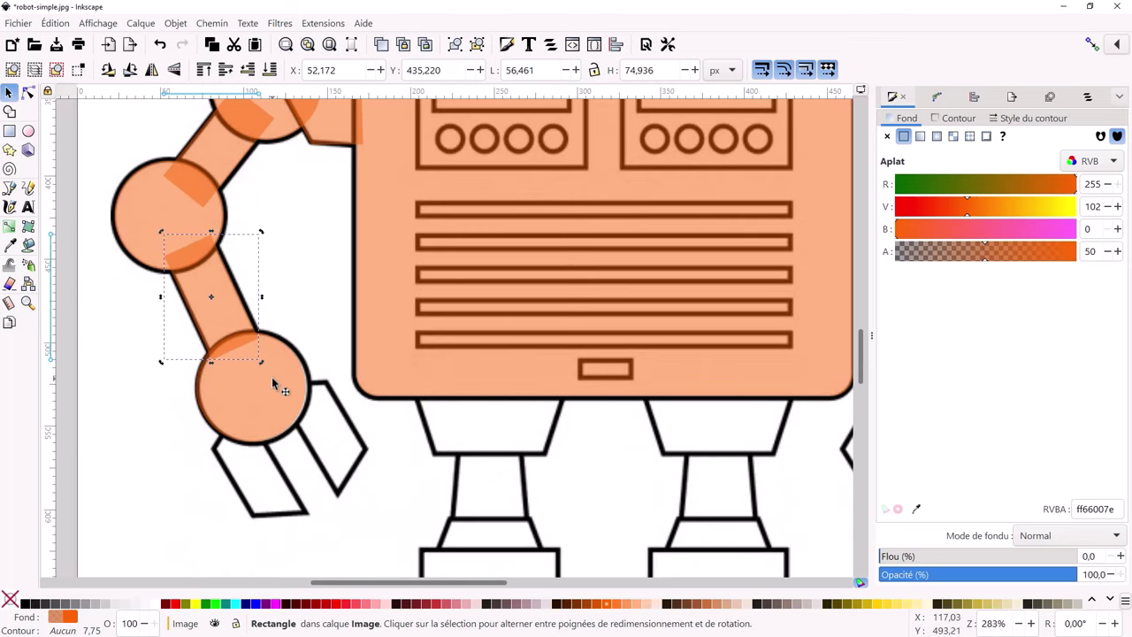
pyautogui.scroll(-3, 276, 389)
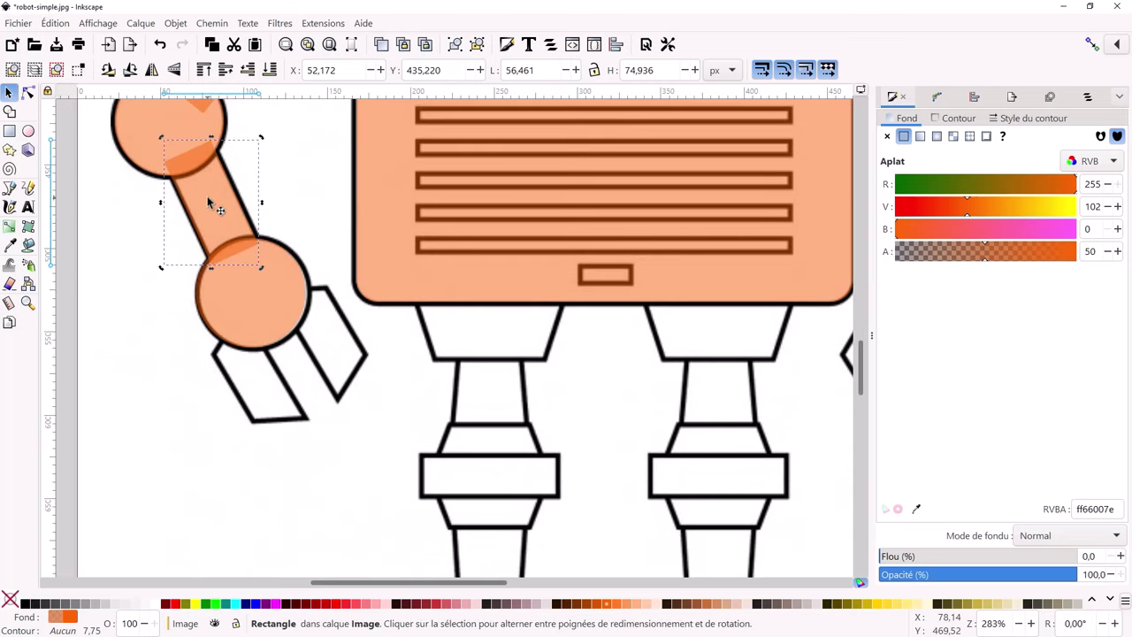
# Duplicate the forearm rectangle over the hand, then delete the unwanted copy
pyautogui.hotkey('ctrl', 'd')
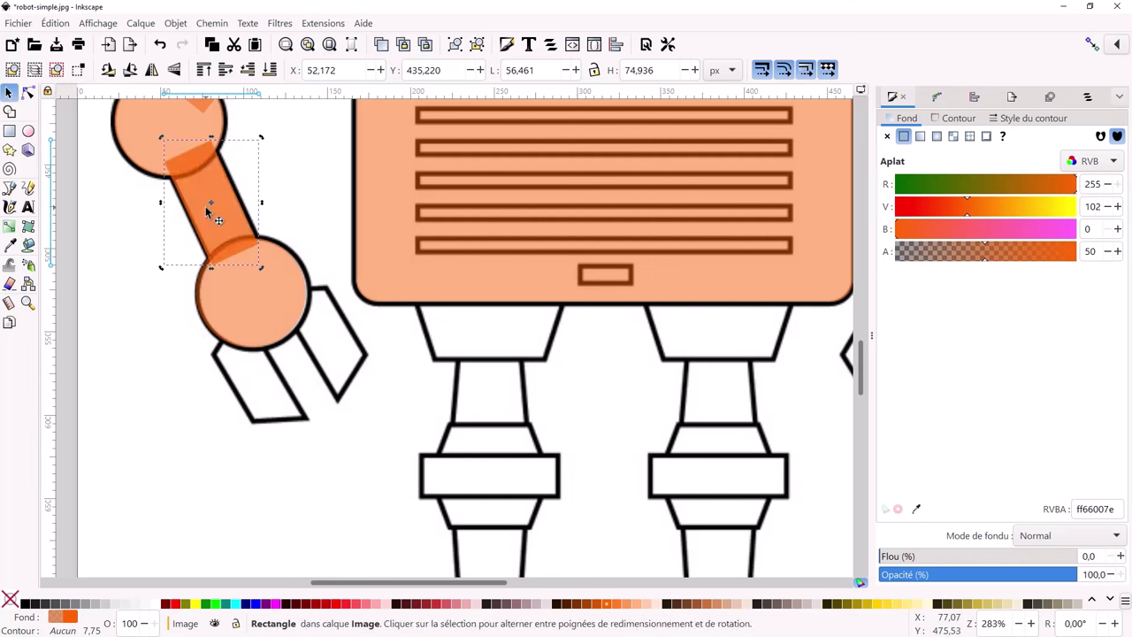
pyautogui.moveTo(213, 196)
pyautogui.mouseDown()
pyautogui.moveTo(239, 341)
pyautogui.moveTo(303, 453)
pyautogui.mouseUp()
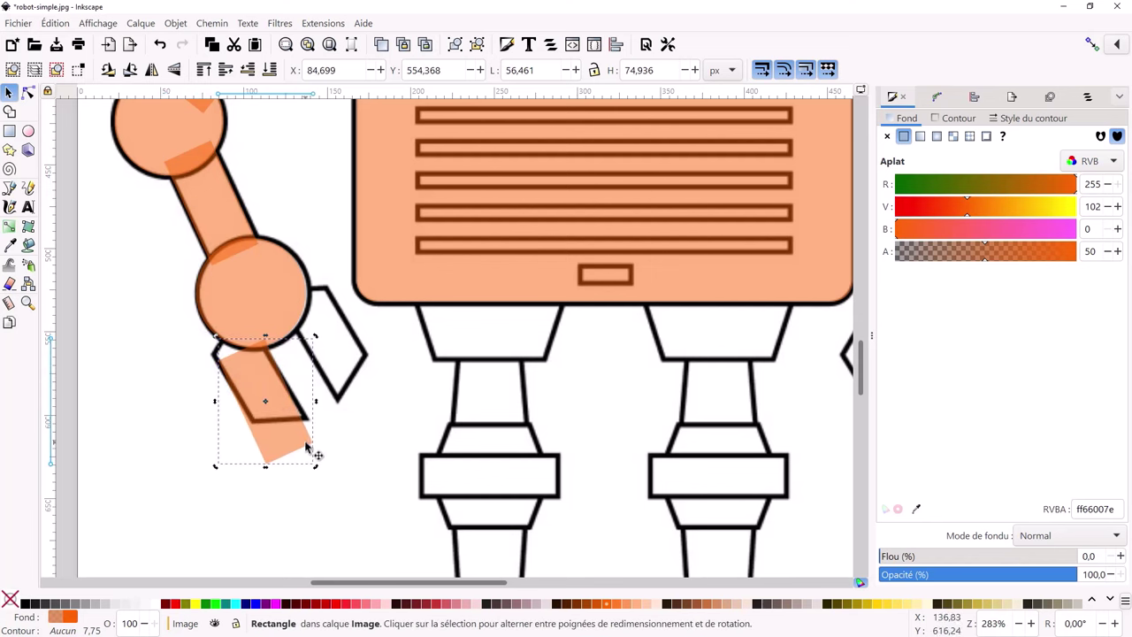
pyautogui.press('Delete')
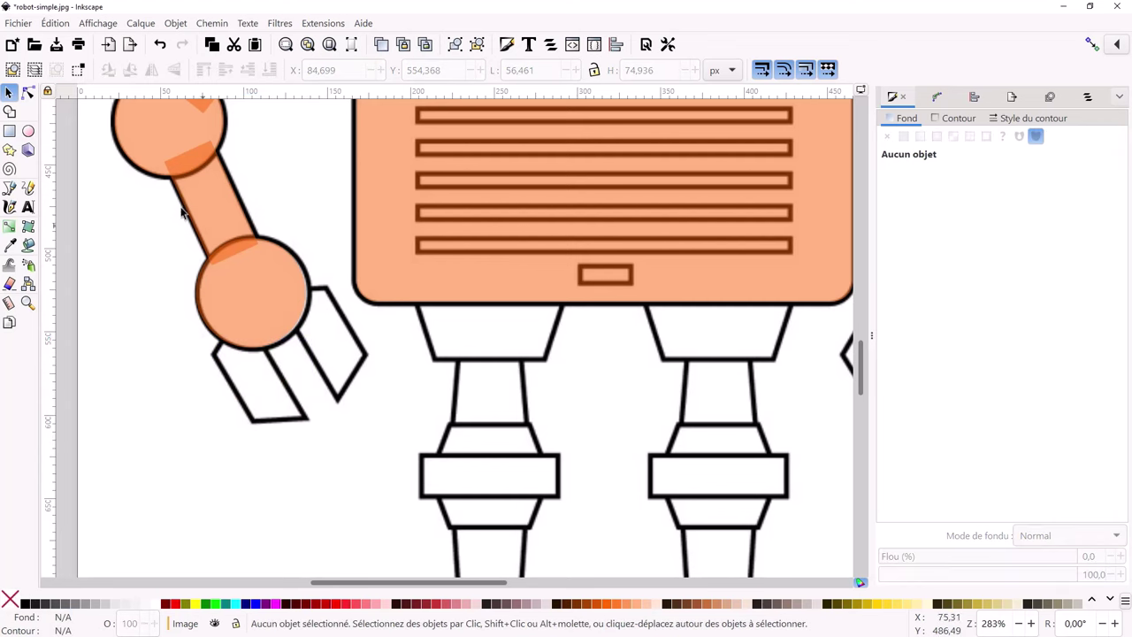
# Draw an orange rectangle beside the hand's left finger, convert it to a path, and reshape its corners along the finger
pyautogui.click(9, 131)
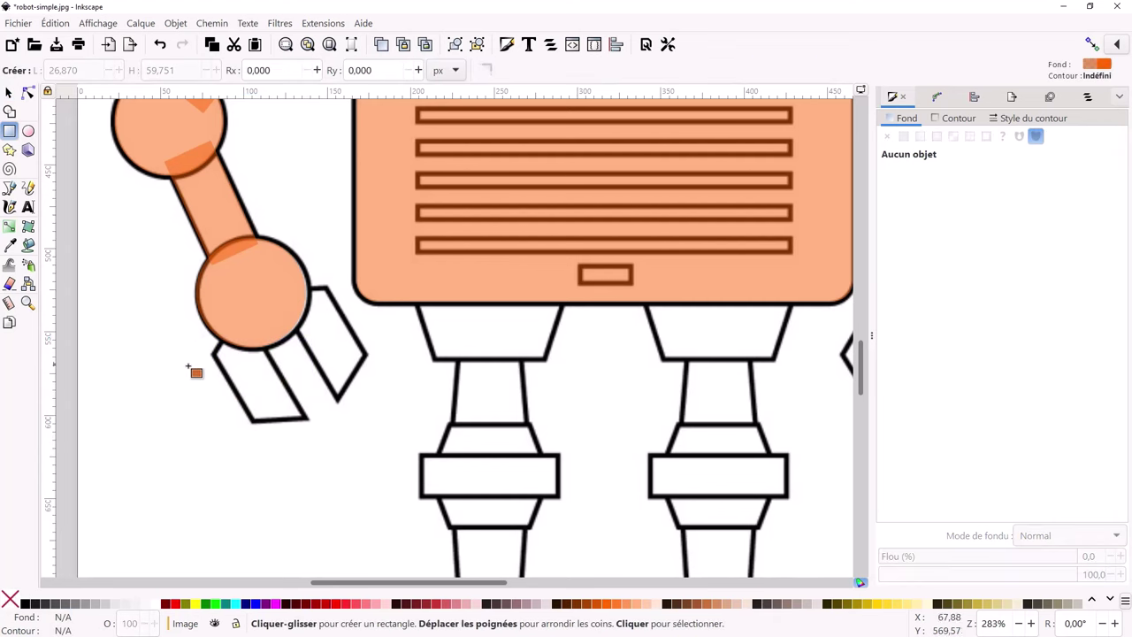
pyautogui.moveTo(188, 365); pyautogui.dragTo(233, 457)
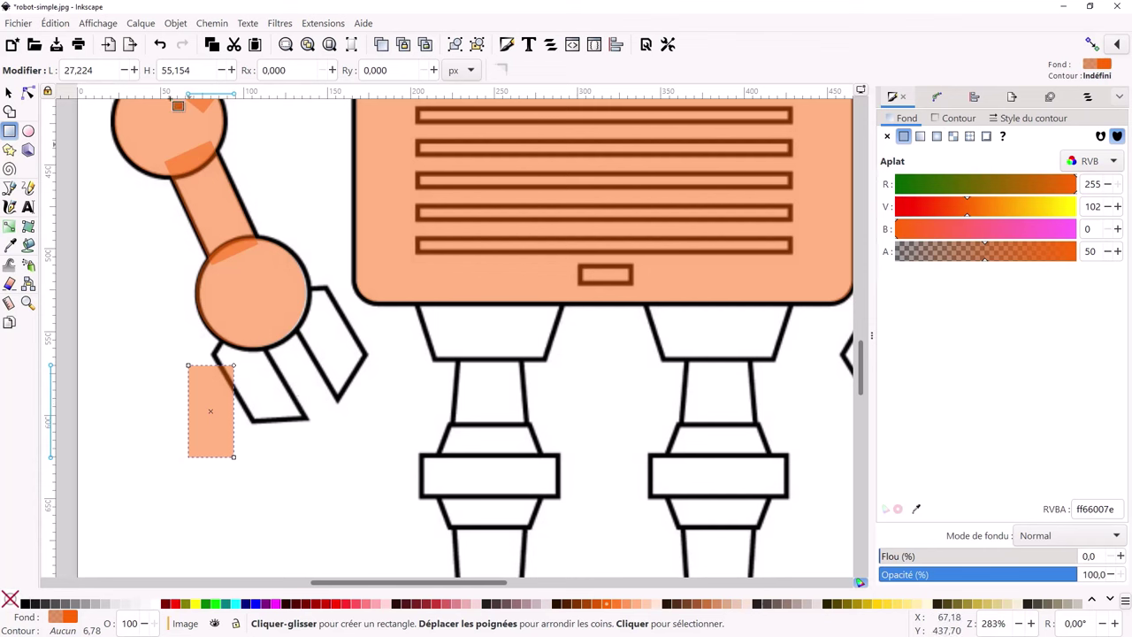
pyautogui.click(210, 24)
pyautogui.click(212, 42)
pyautogui.press('n')
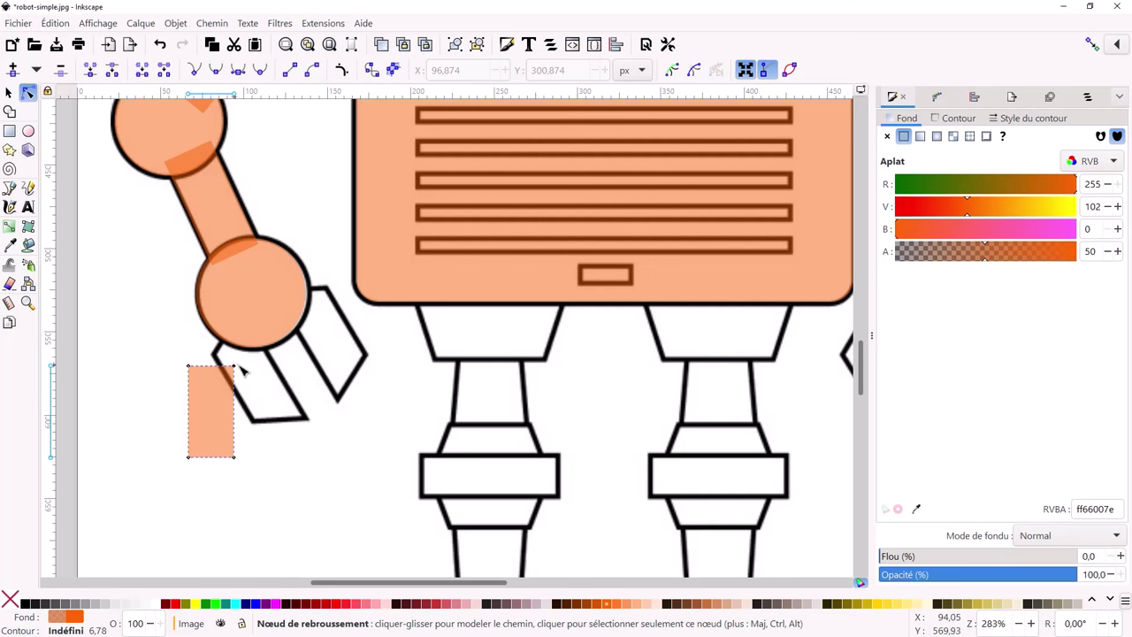
pyautogui.moveTo(241, 370); pyautogui.dragTo(271, 345)
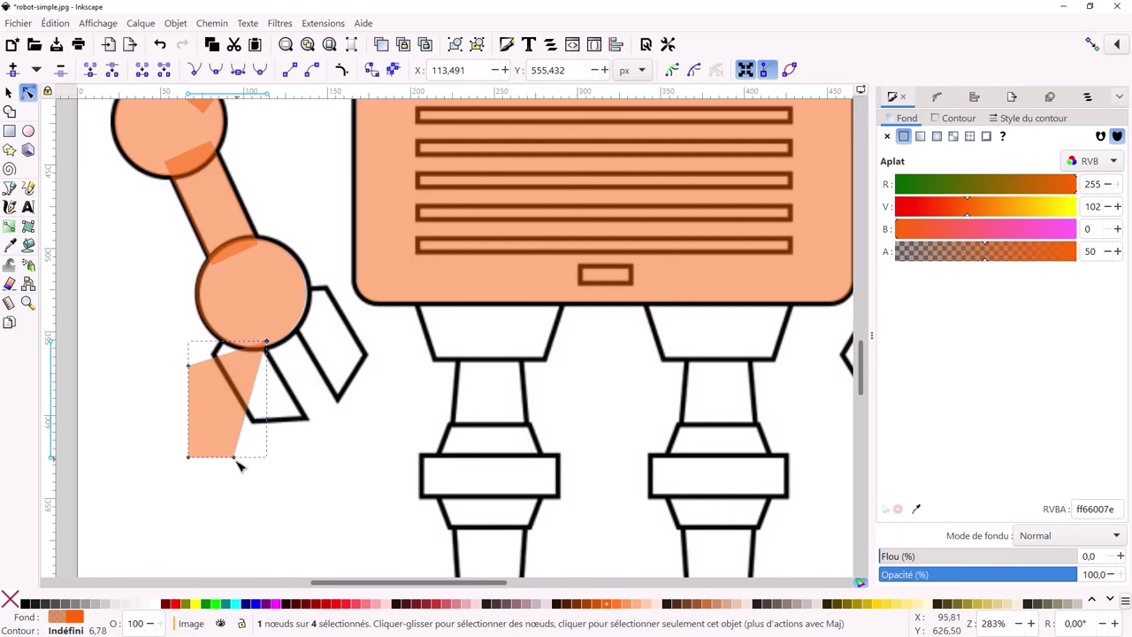
pyautogui.moveTo(235, 457); pyautogui.dragTo(309, 419)
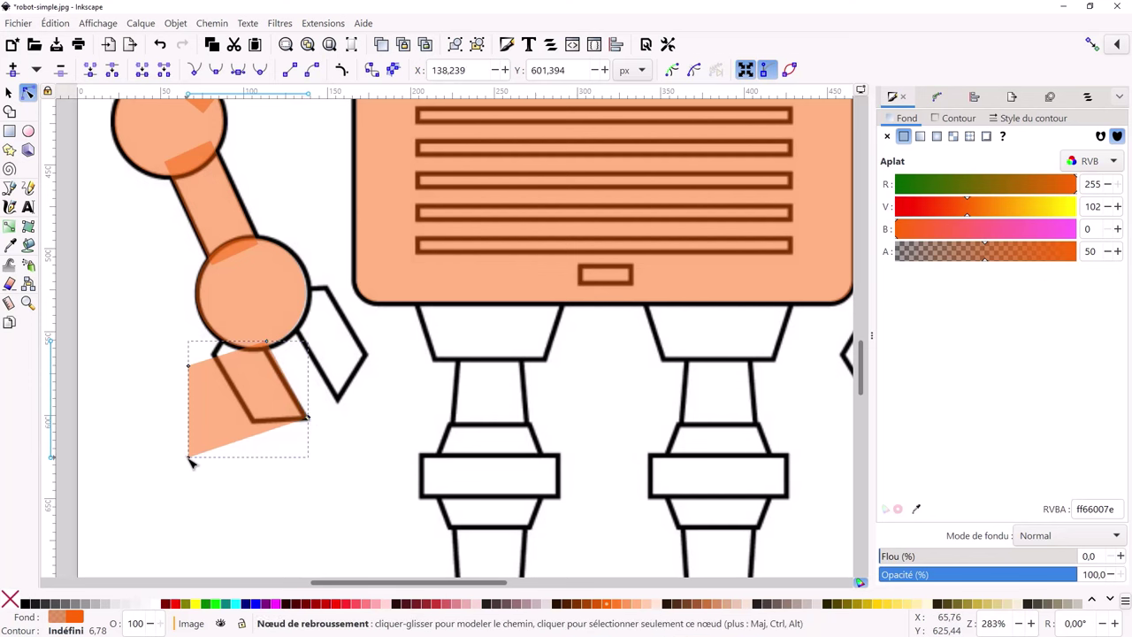
pyautogui.moveTo(188, 457); pyautogui.dragTo(256, 425)
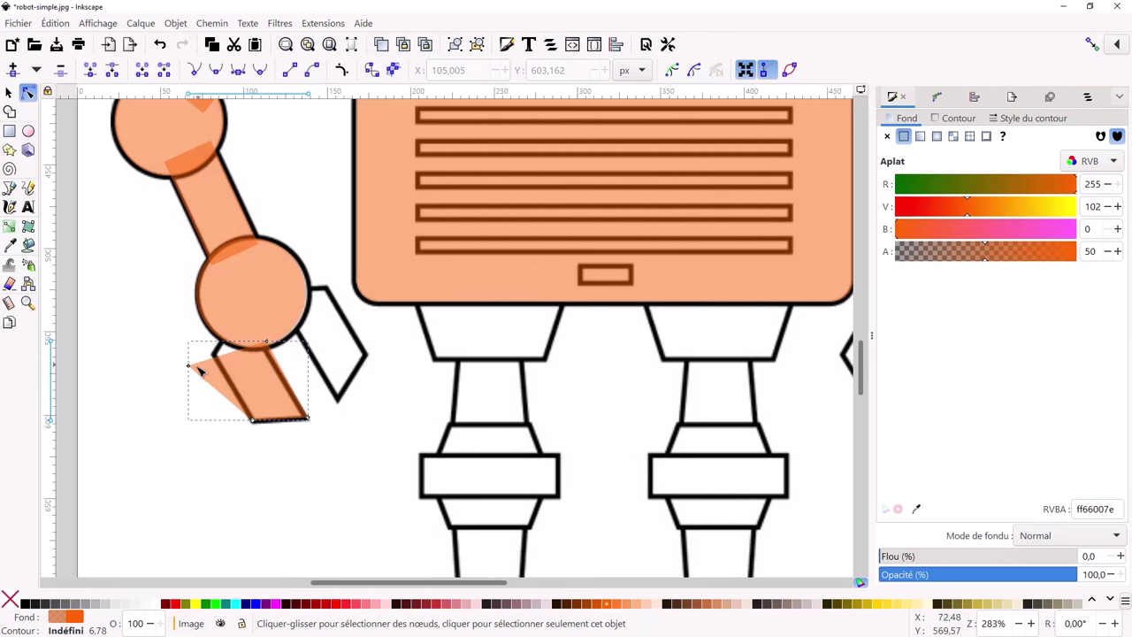
pyautogui.moveTo(213, 364)
pyautogui.mouseDown()
pyautogui.moveTo(189, 369)
pyautogui.moveTo(226, 360)
pyautogui.mouseUp()
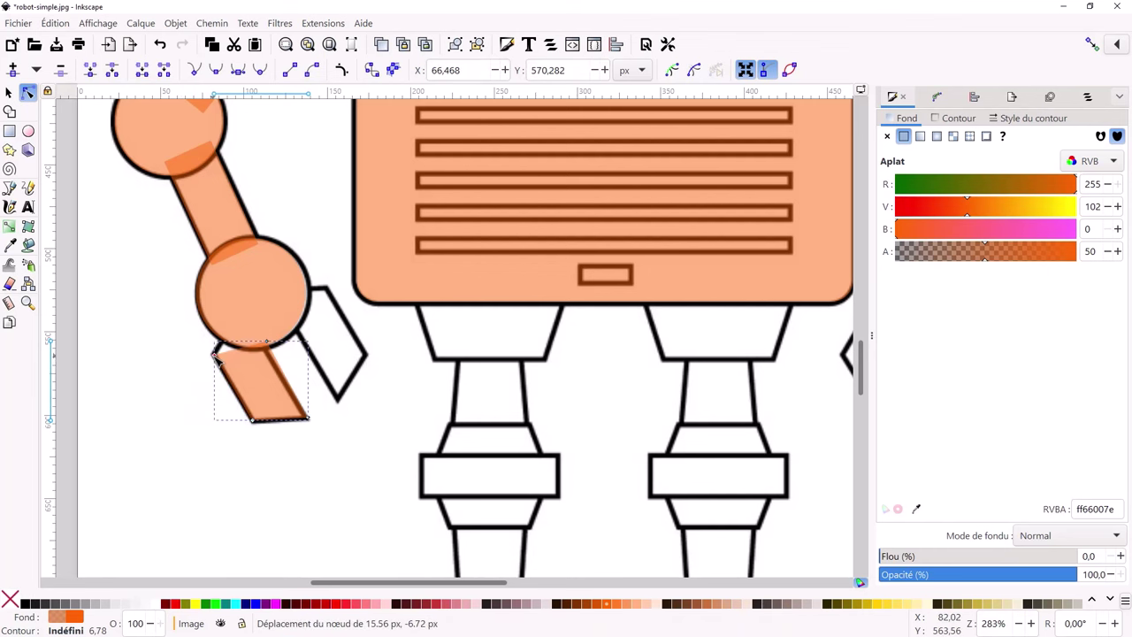
# Refine the nodes up to the wrist circle and onto the finger outline, giving a 56 × 50.8 px five-node shape
pyautogui.scroll(1, 231, 366)
pyautogui.scroll(3, 232, 366)
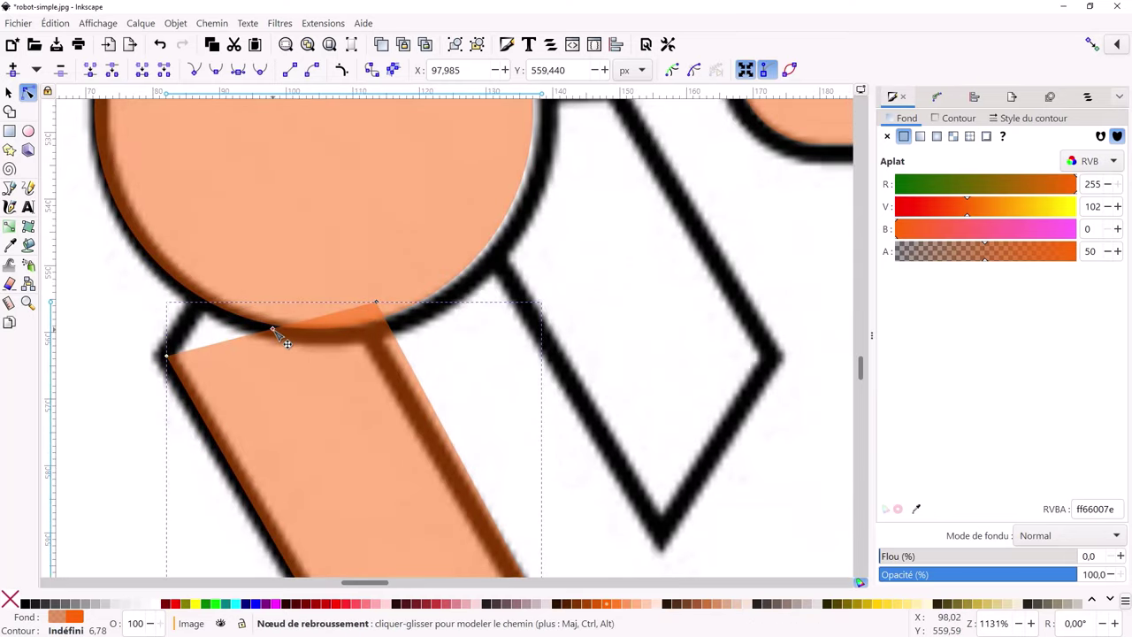
pyautogui.moveTo(275, 332)
pyautogui.mouseDown()
pyautogui.moveTo(201, 294)
pyautogui.moveTo(209, 284)
pyautogui.mouseUp()
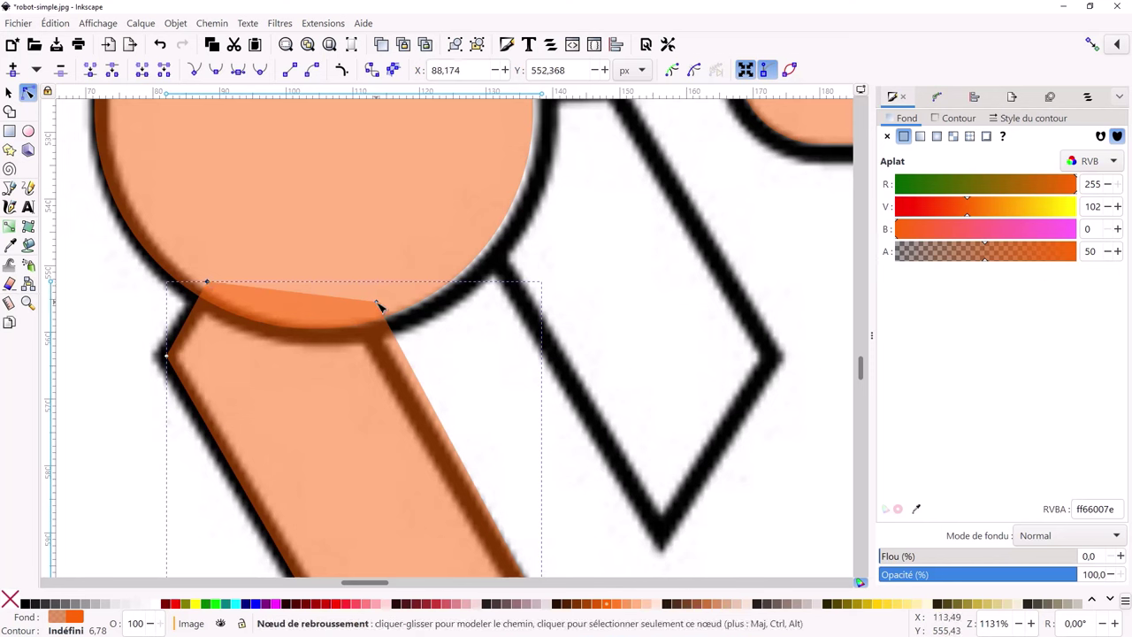
pyautogui.moveTo(376, 303); pyautogui.dragTo(357, 314)
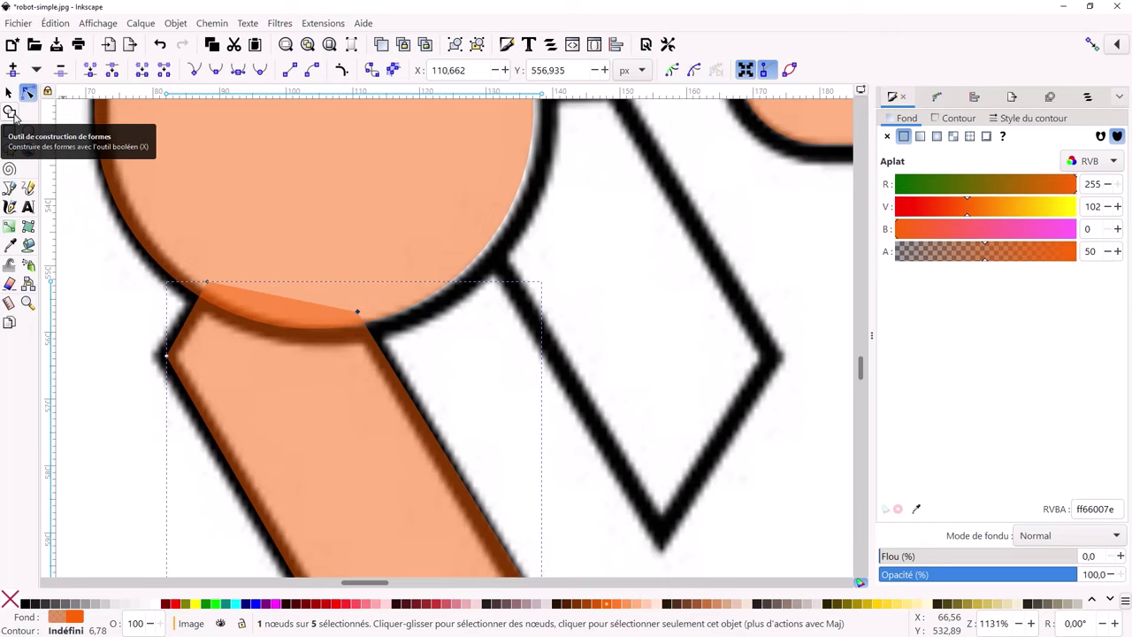
pyautogui.scroll(-4, 361, 311)
pyautogui.scroll(-1, 381, 322)
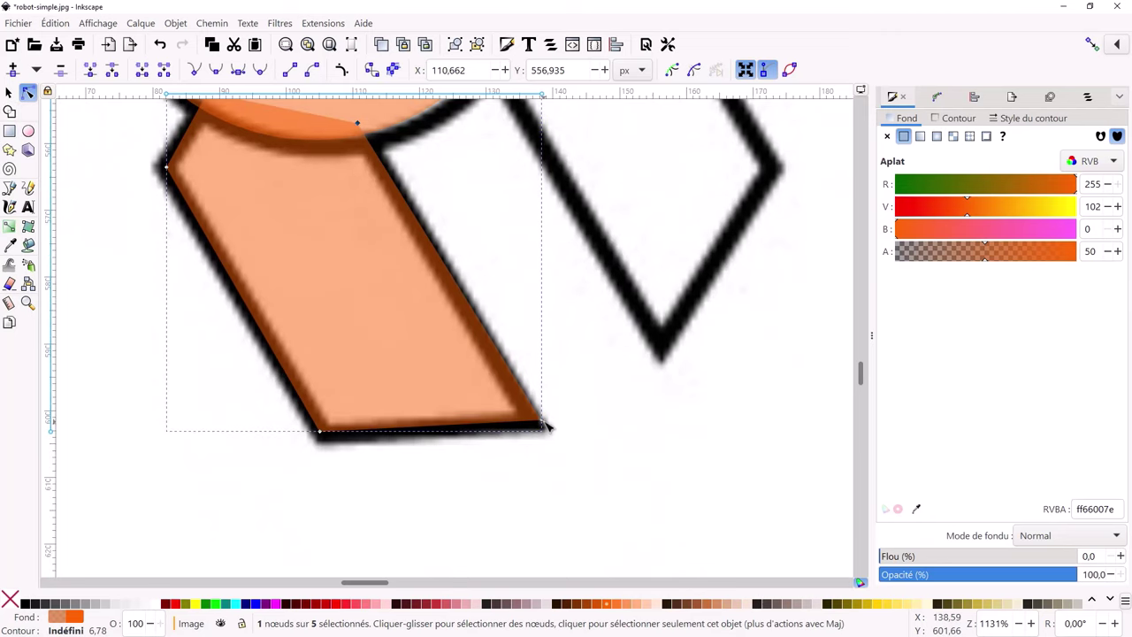
pyautogui.moveTo(547, 426); pyautogui.dragTo(545, 430)
pyautogui.scroll(-2, 499, 379)
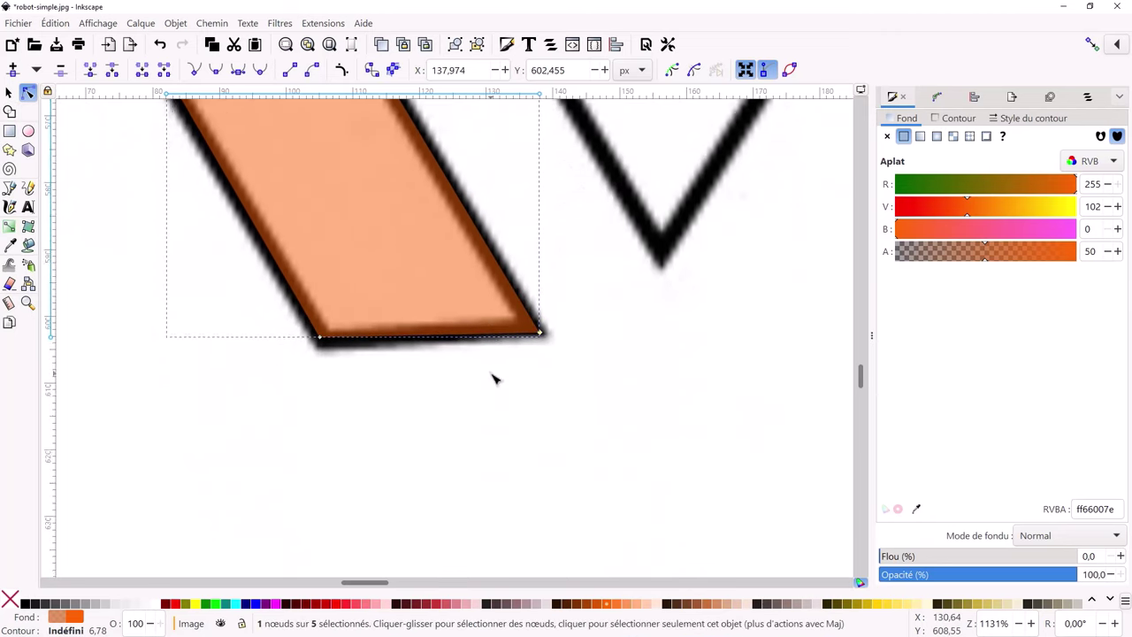
pyautogui.scroll(4, 493, 378)
pyautogui.scroll(1, 460, 382)
pyautogui.scroll(-2, 456, 380)
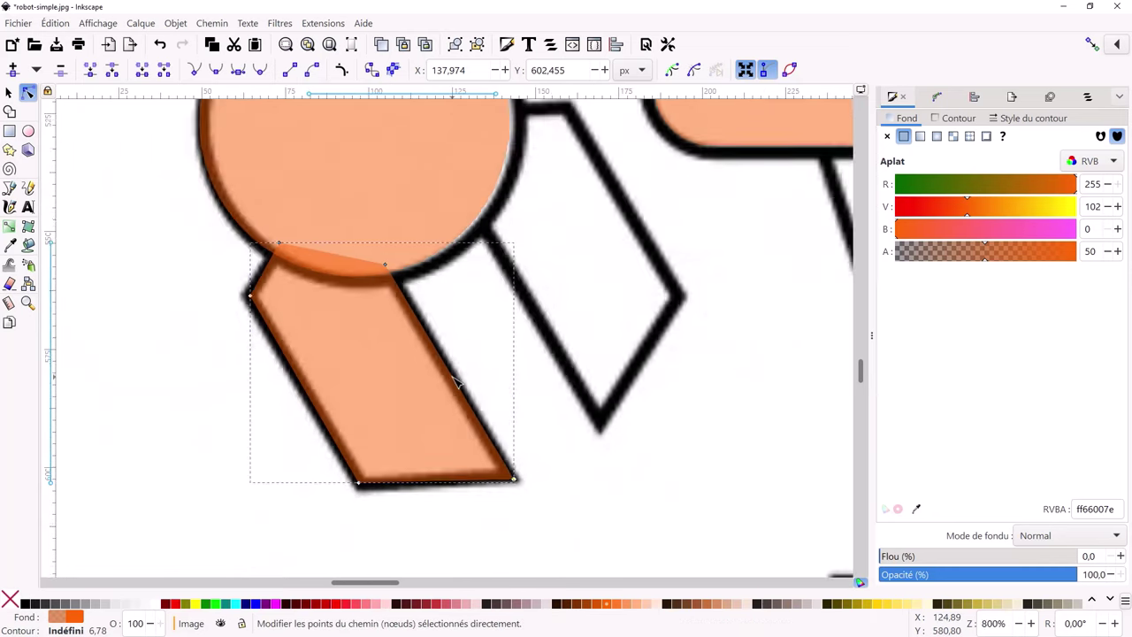
pyautogui.scroll(-1, 456, 380)
# Duplicate the left finger shape, move it over the right finger, and try vertical and horizontal flips
pyautogui.click(9, 94)
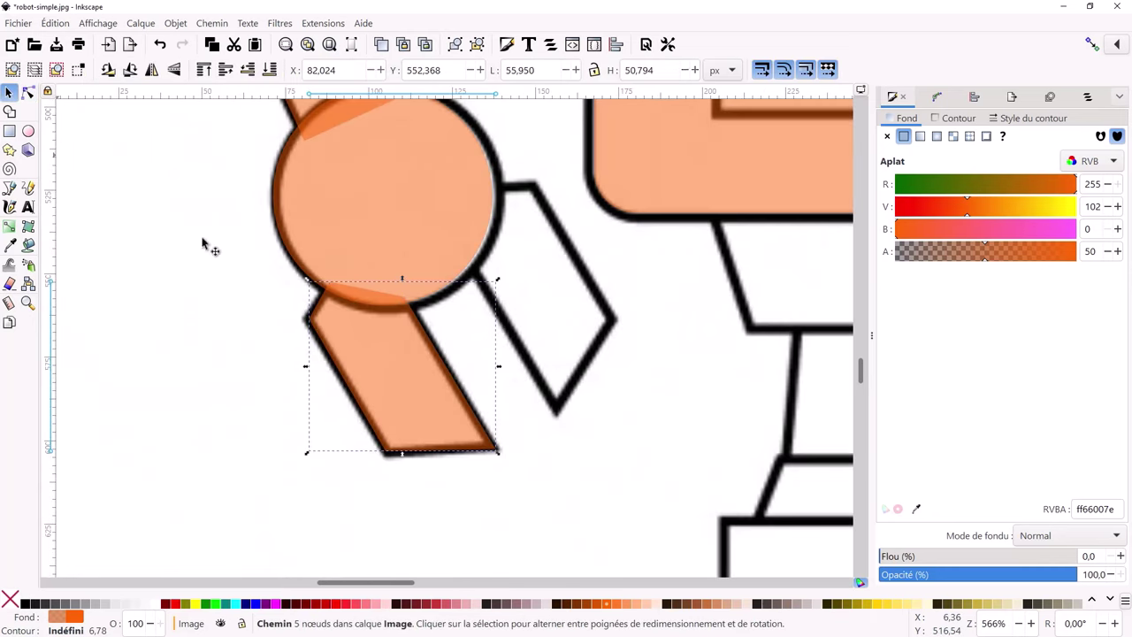
pyautogui.hotkey('ctrl', 'd')
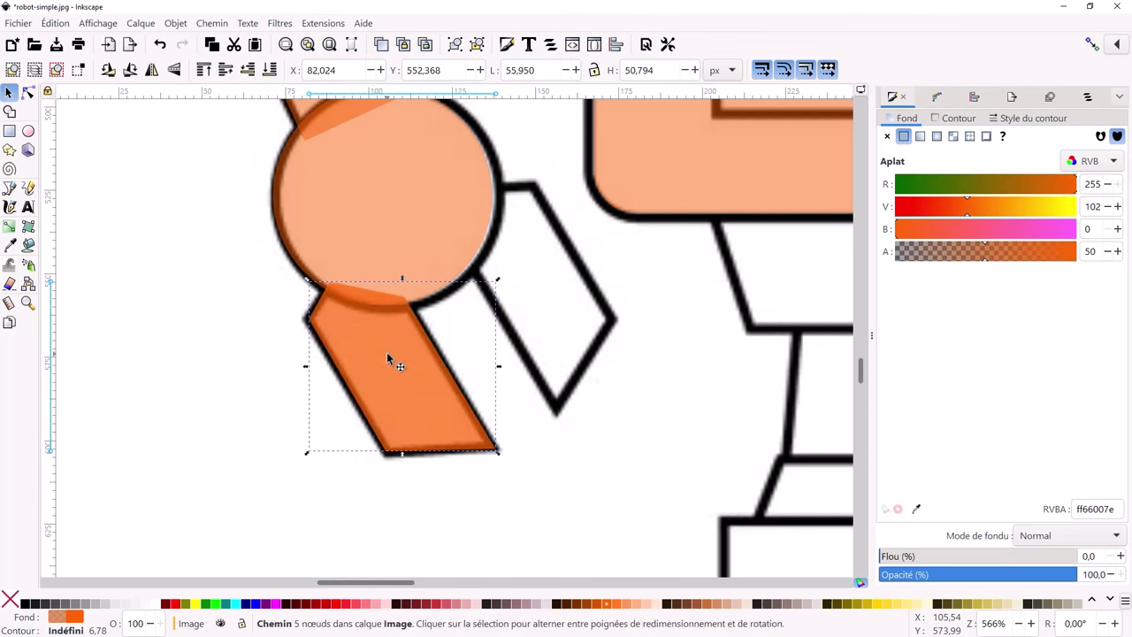
pyautogui.moveTo(389, 360); pyautogui.dragTo(554, 276)
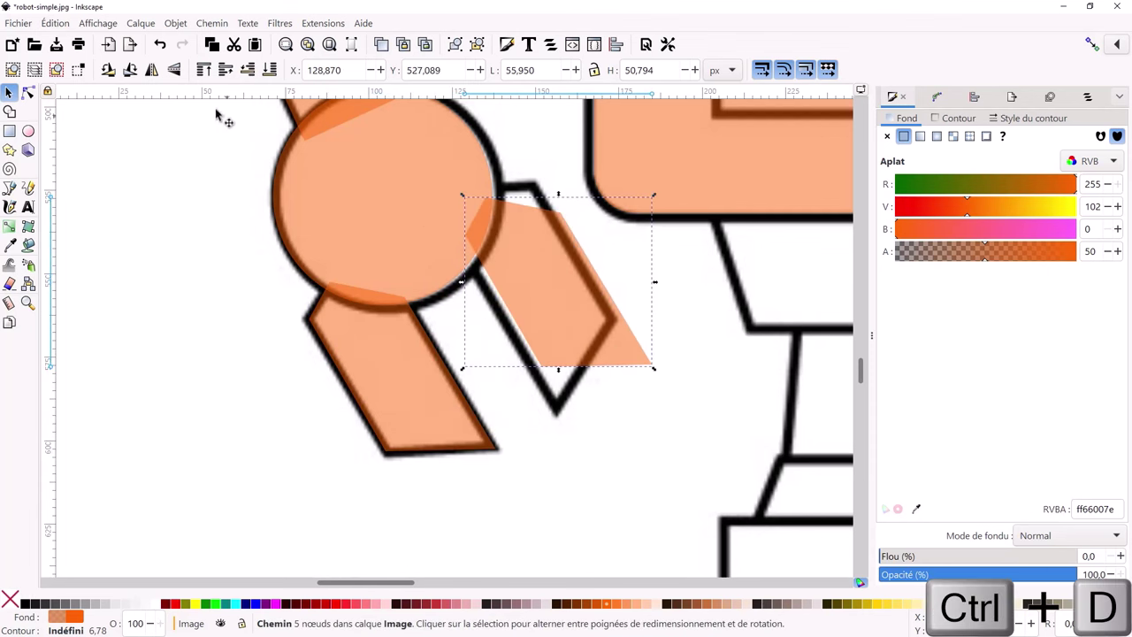
pyautogui.click(174, 70)
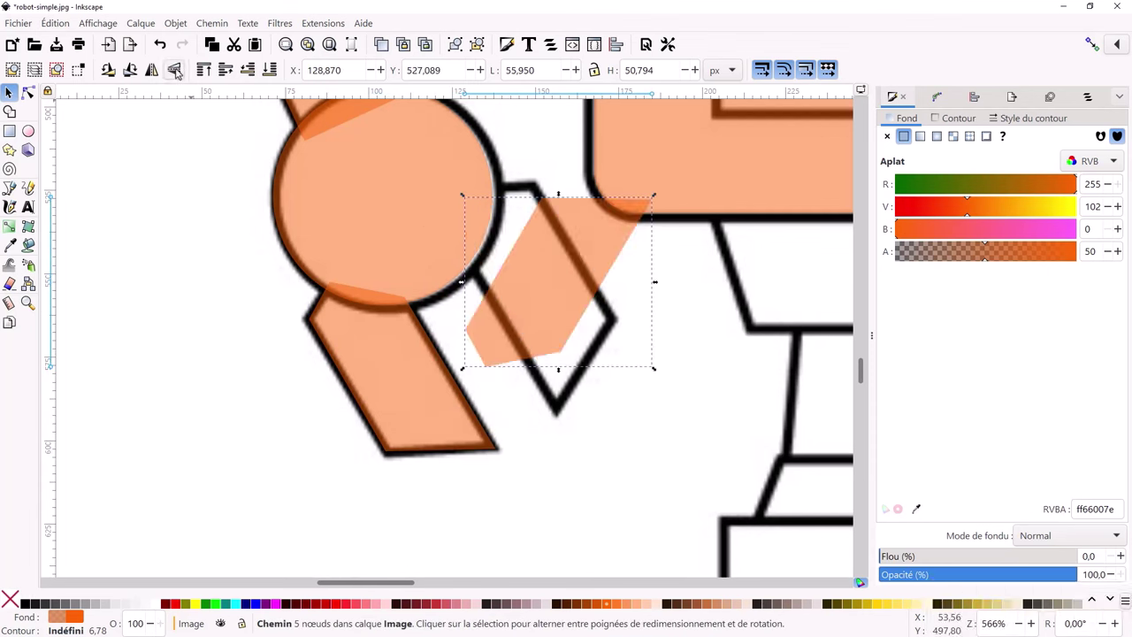
pyautogui.click(174, 70)
pyautogui.click(151, 70)
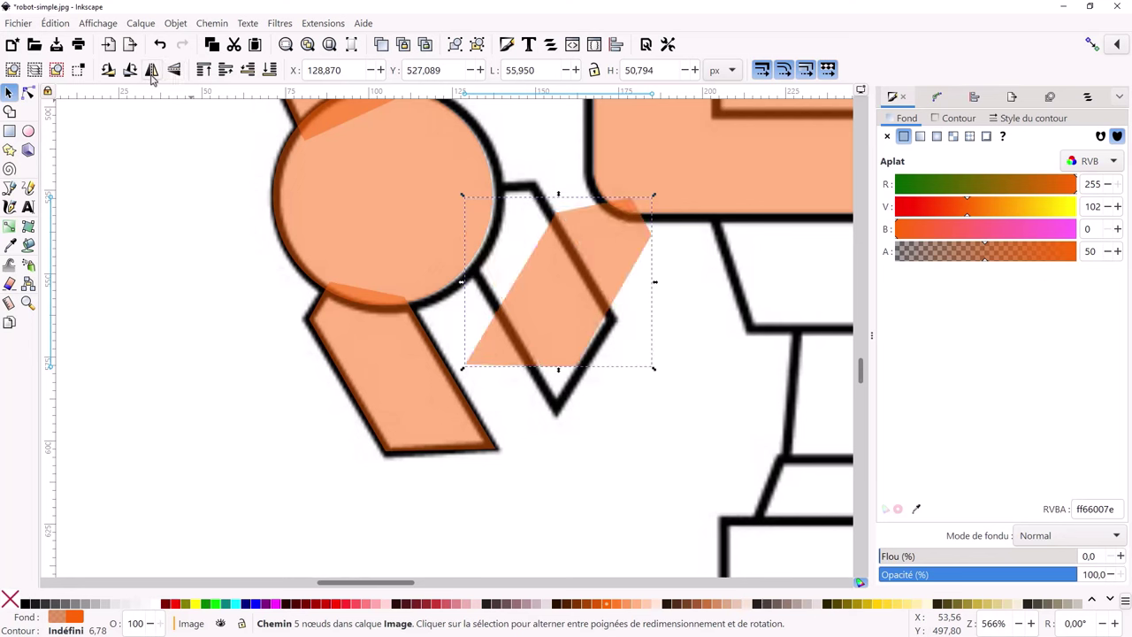
pyautogui.click(151, 72)
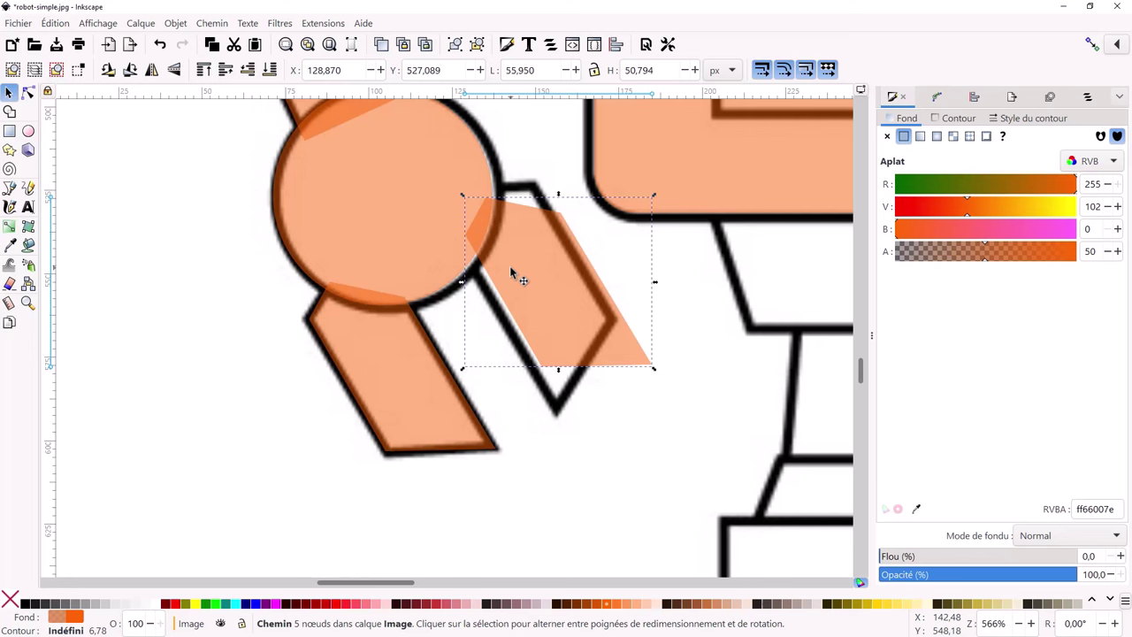
# Apply then remove a Reflet miroir path effect on the right-finger copy, and delete that copy
pyautogui.rightClick(573, 273)
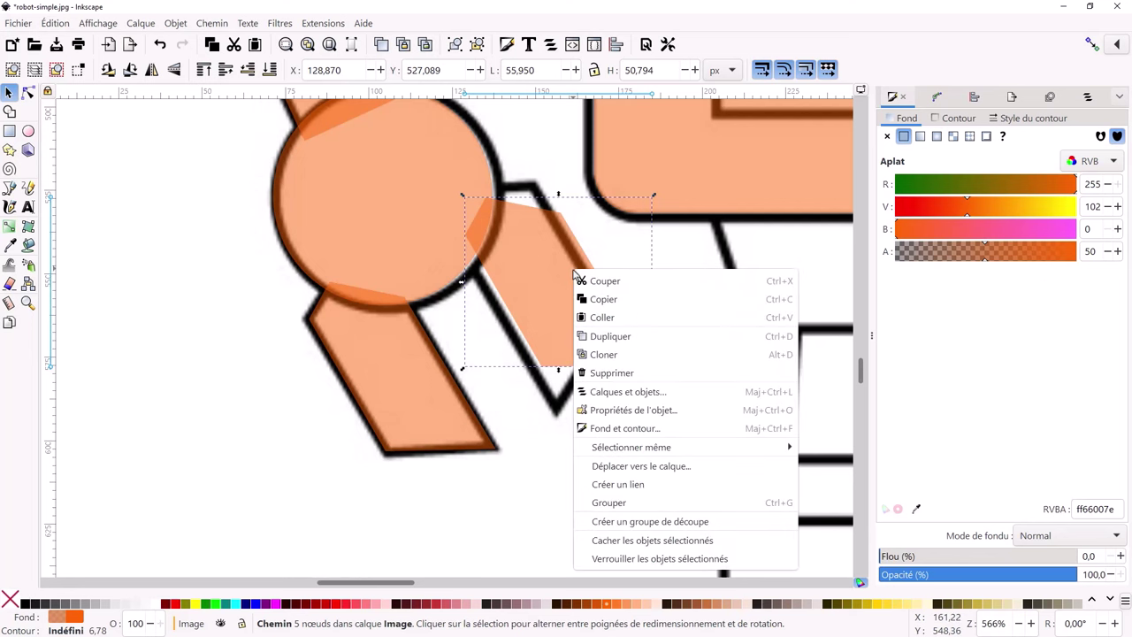
pyautogui.click(558, 257)
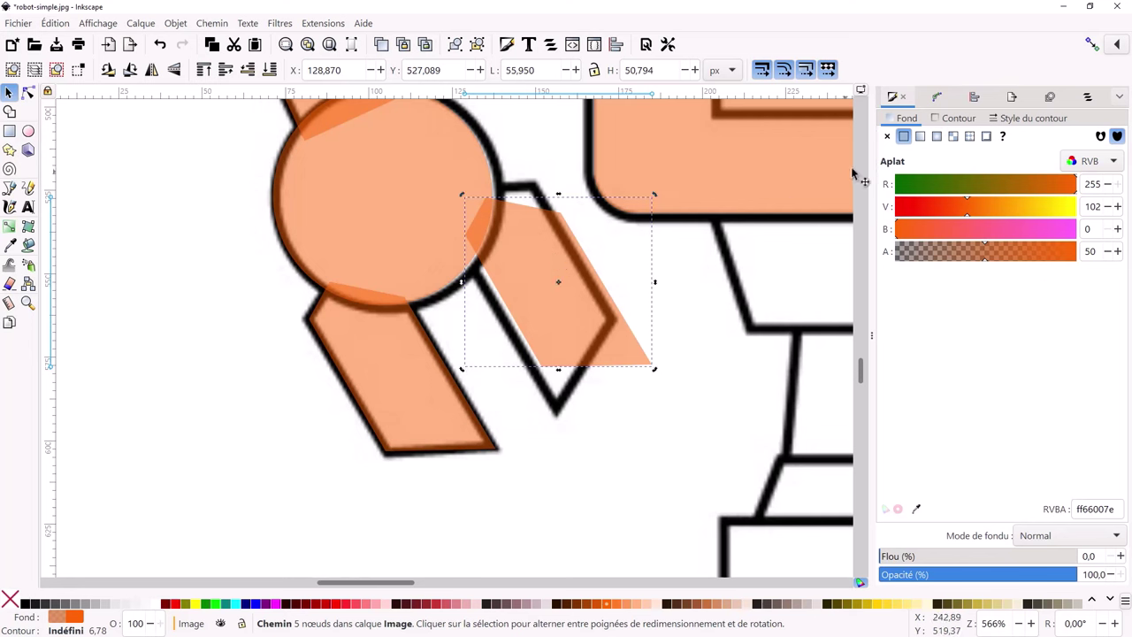
pyautogui.click(281, 23)
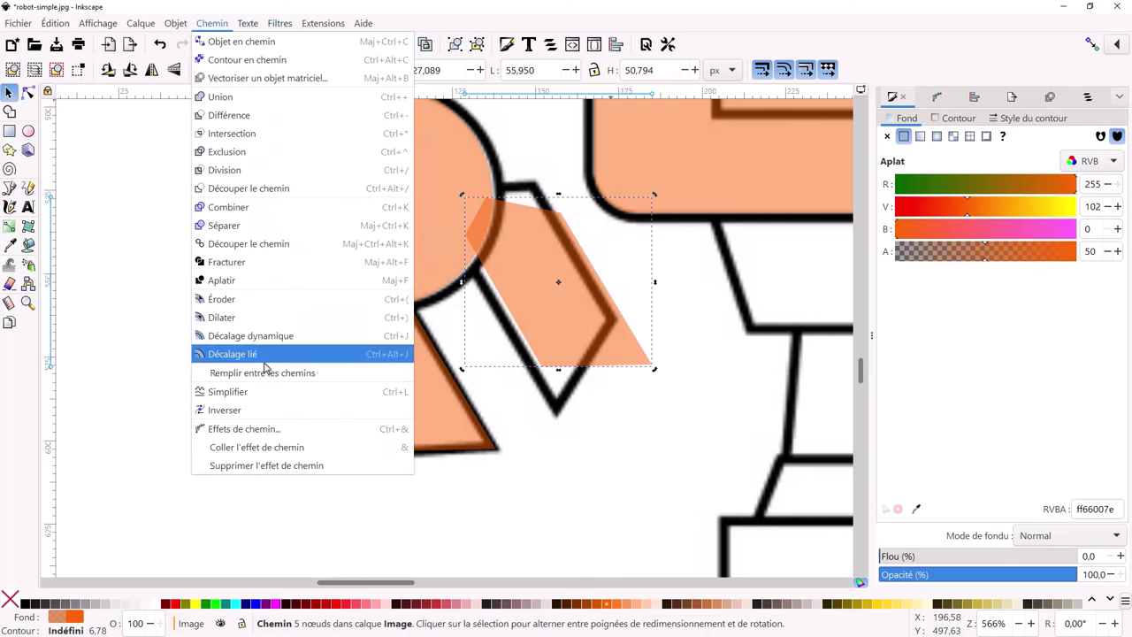
pyautogui.click(271, 430)
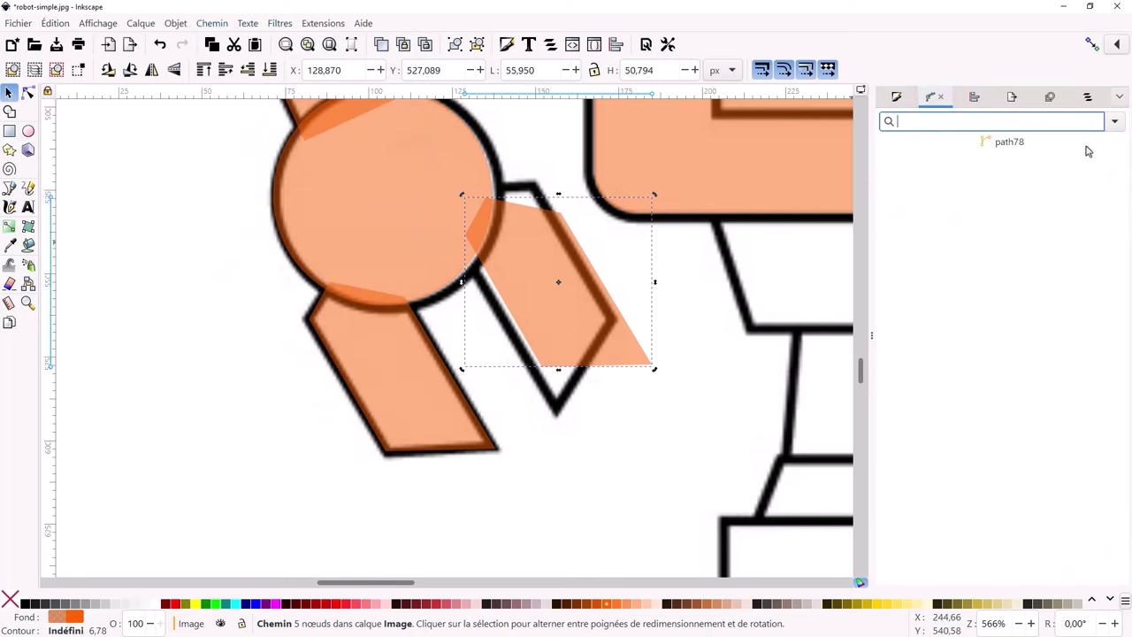
pyautogui.click(1114, 123)
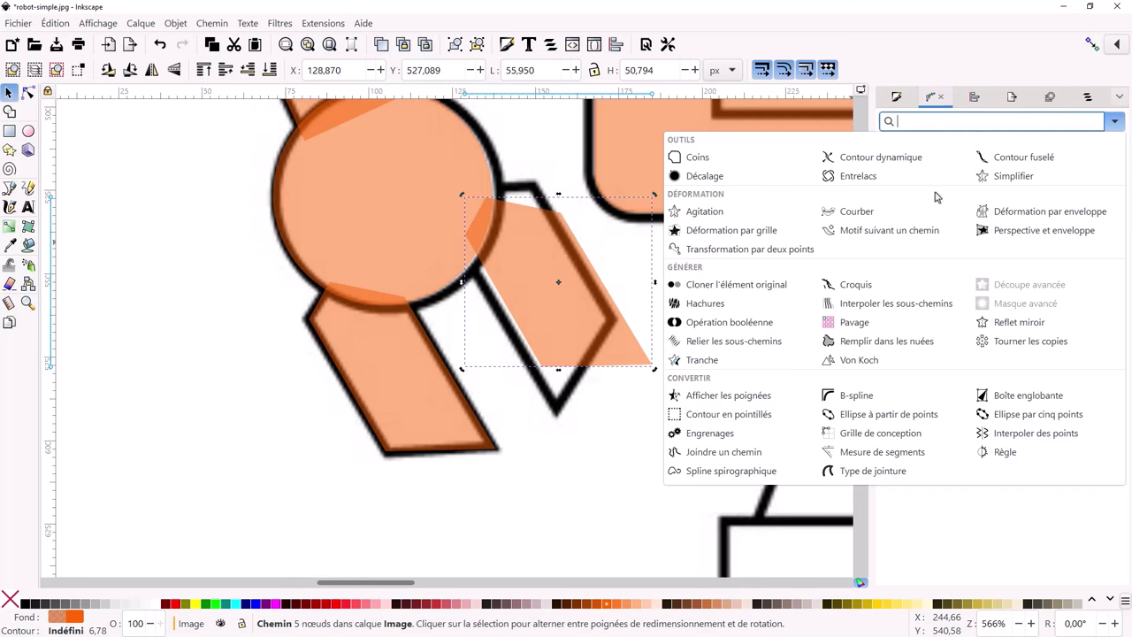
pyautogui.click(1008, 321)
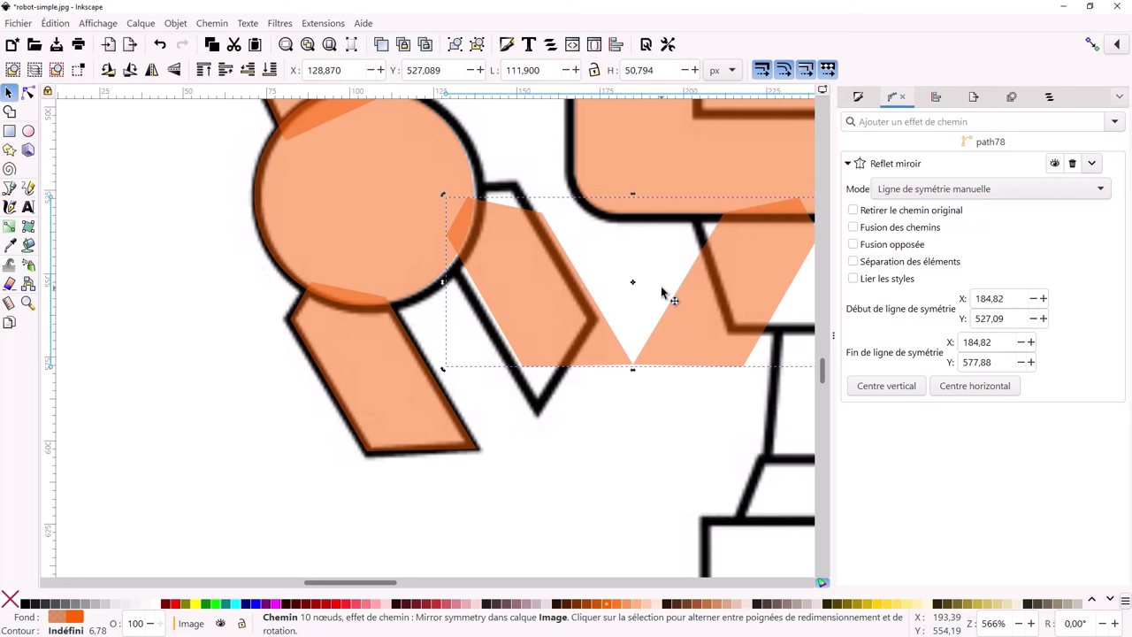
pyautogui.click(1073, 165)
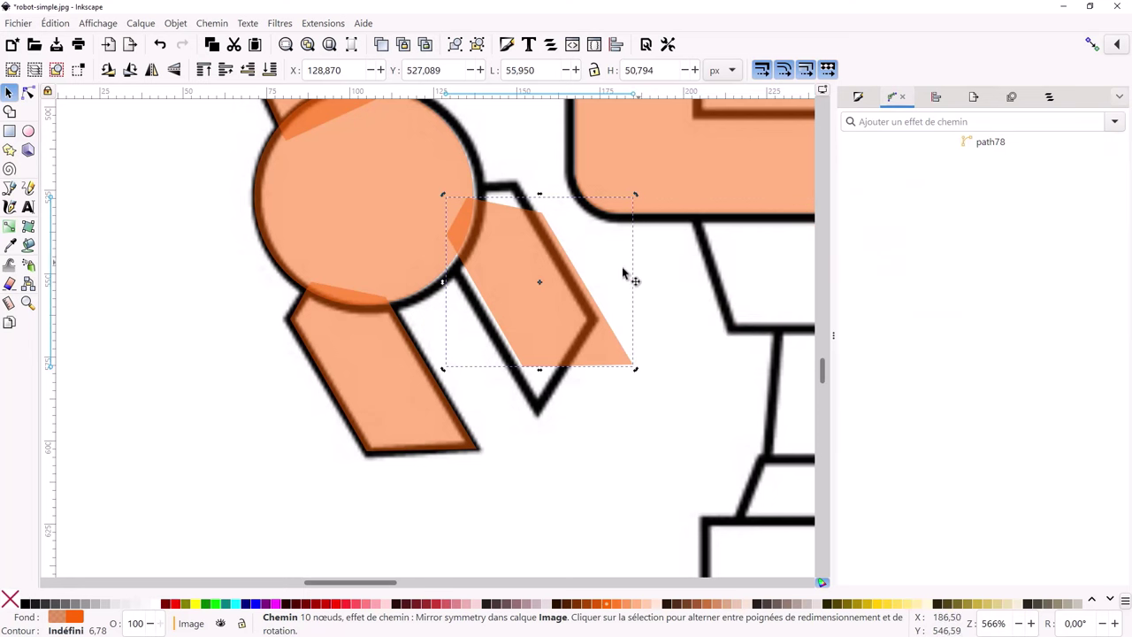
pyautogui.press('Delete')
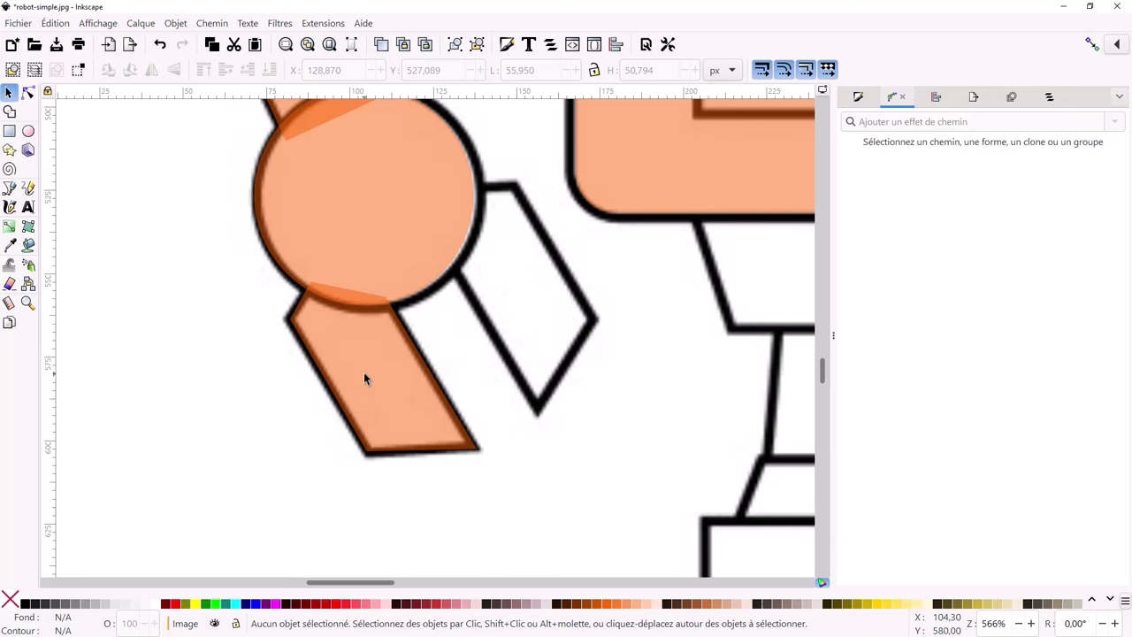
# Duplicate the left finger's orange shape and move the copy onto the claw's right finger
pyautogui.click(363, 379)
pyautogui.hotkey('ctrl', 'd')
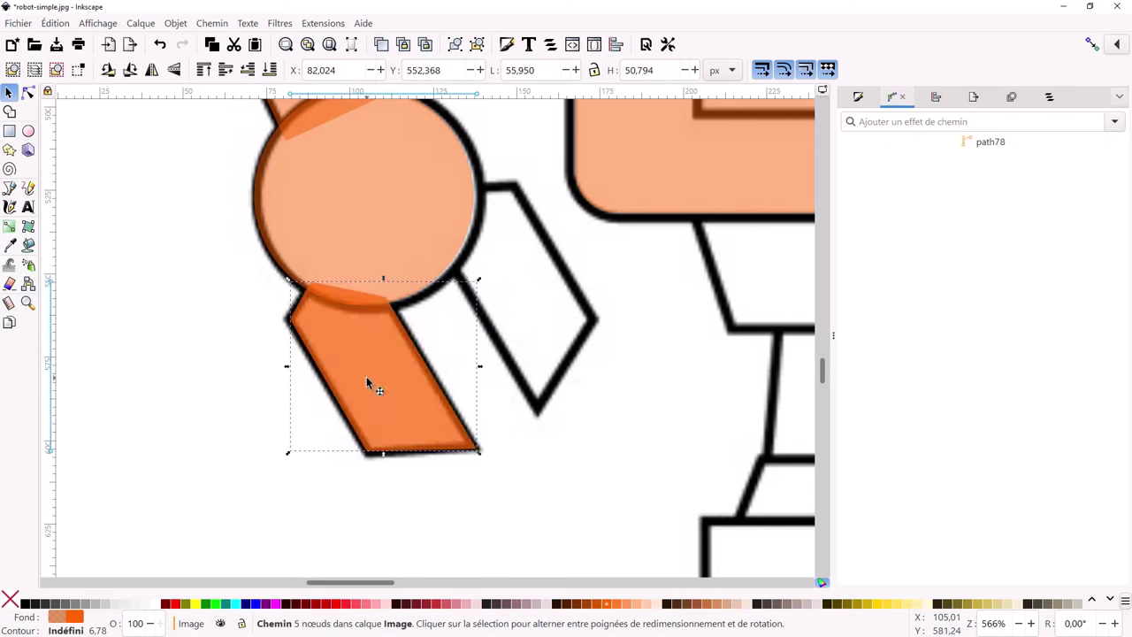
pyautogui.moveTo(366, 376)
pyautogui.mouseDown()
pyautogui.moveTo(508, 281)
pyautogui.moveTo(502, 267)
pyautogui.mouseUp()
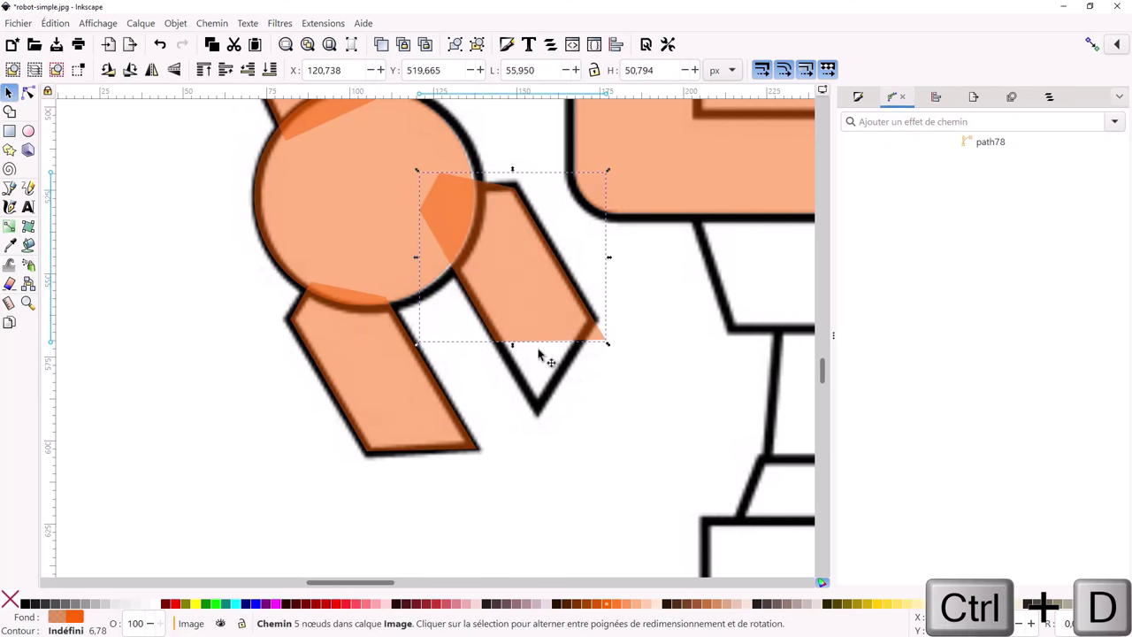
# Reshape the copy's corner nodes to fit the right finger's tip and edges against the wrist circle
pyautogui.click(28, 93)
pyautogui.moveTo(474, 330)
pyautogui.mouseDown()
pyautogui.moveTo(522, 361)
pyautogui.moveTo(539, 406)
pyautogui.mouseUp()
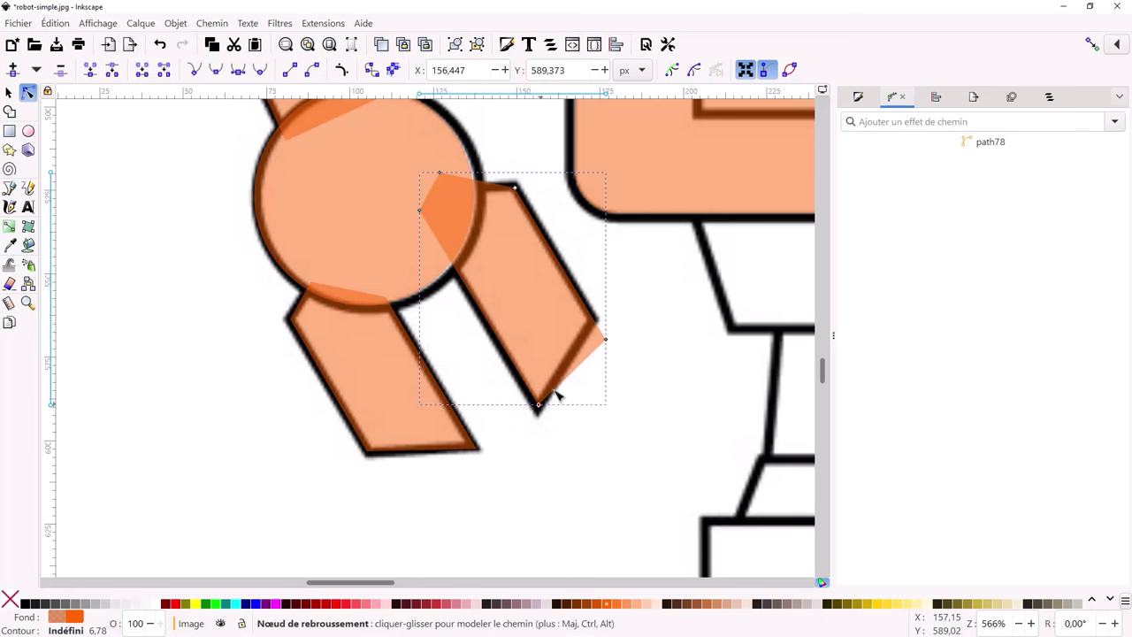
pyautogui.moveTo(608, 345); pyautogui.dragTo(592, 318)
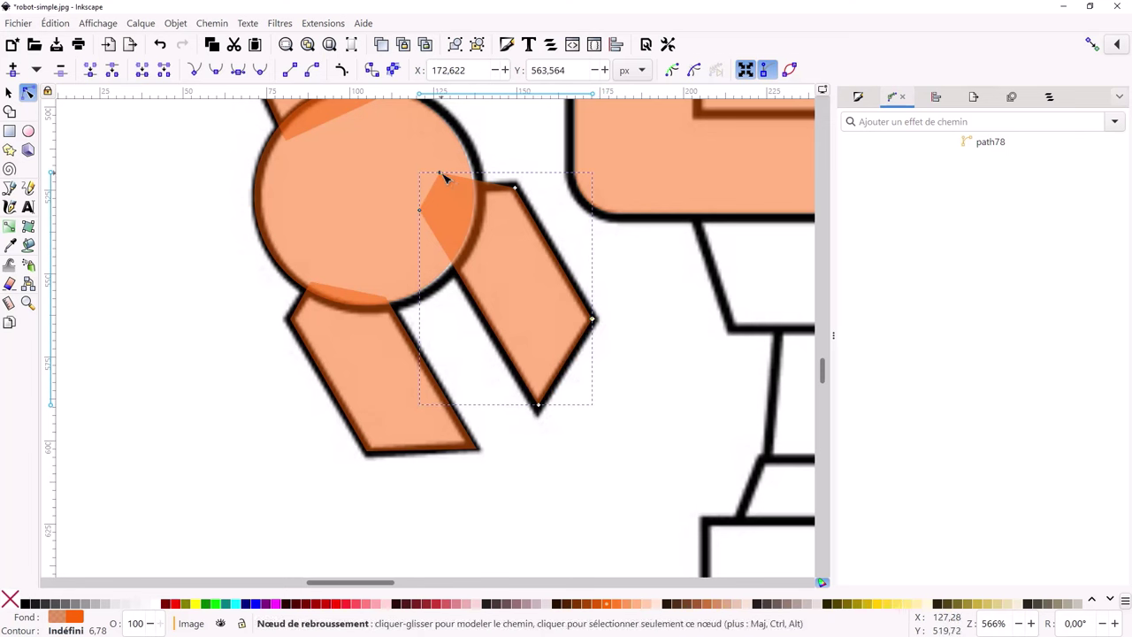
pyautogui.moveTo(442, 176)
pyautogui.mouseDown()
pyautogui.moveTo(492, 227)
pyautogui.moveTo(474, 191)
pyautogui.mouseUp()
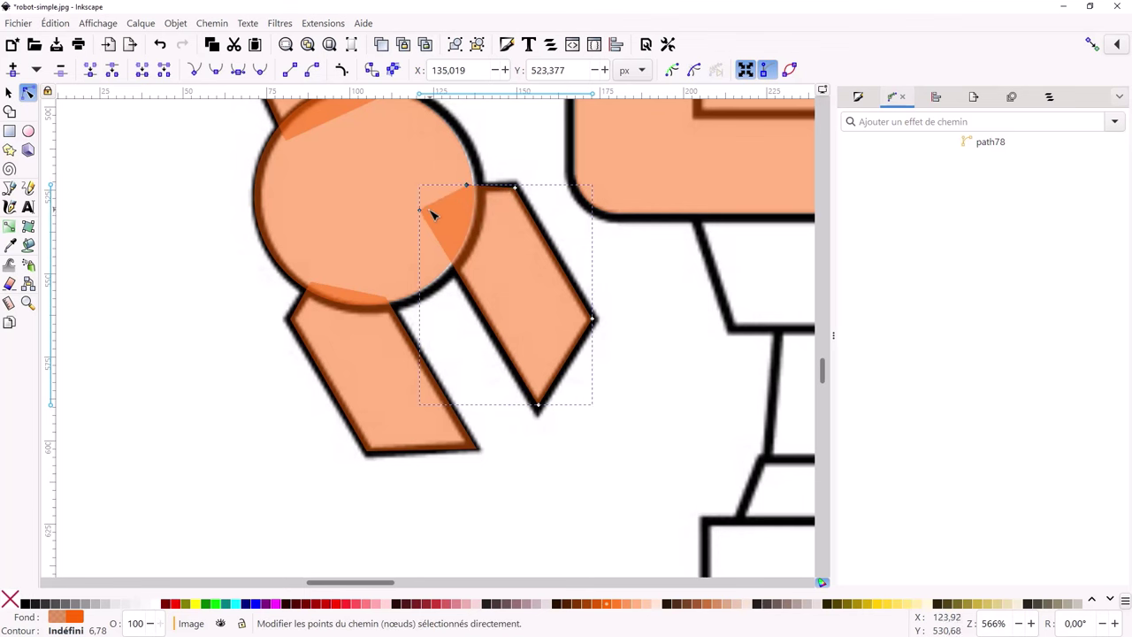
pyautogui.moveTo(431, 223); pyautogui.dragTo(453, 255)
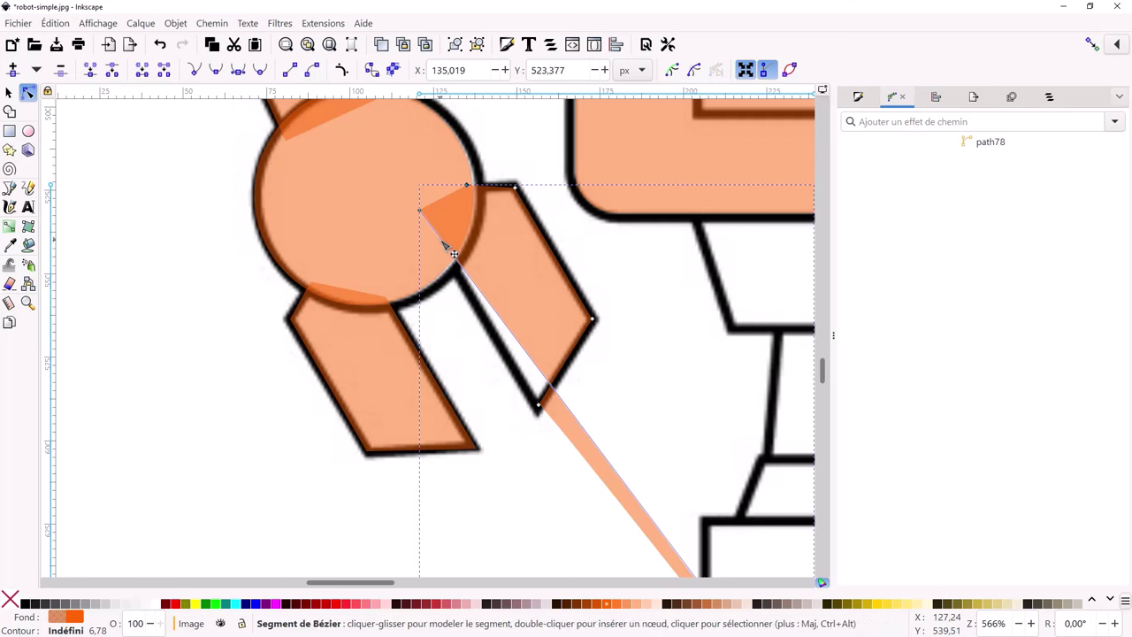
pyautogui.hotkey('ctrl', 'z')
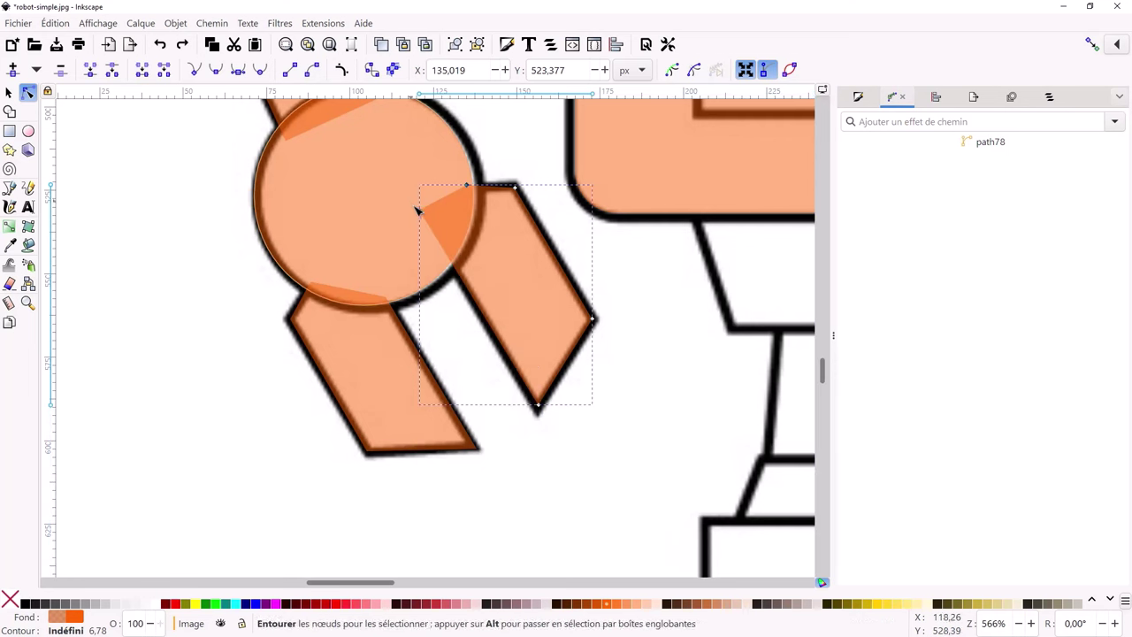
pyautogui.moveTo(421, 212)
pyautogui.mouseDown()
pyautogui.moveTo(452, 261)
pyautogui.moveTo(446, 253)
pyautogui.mouseUp()
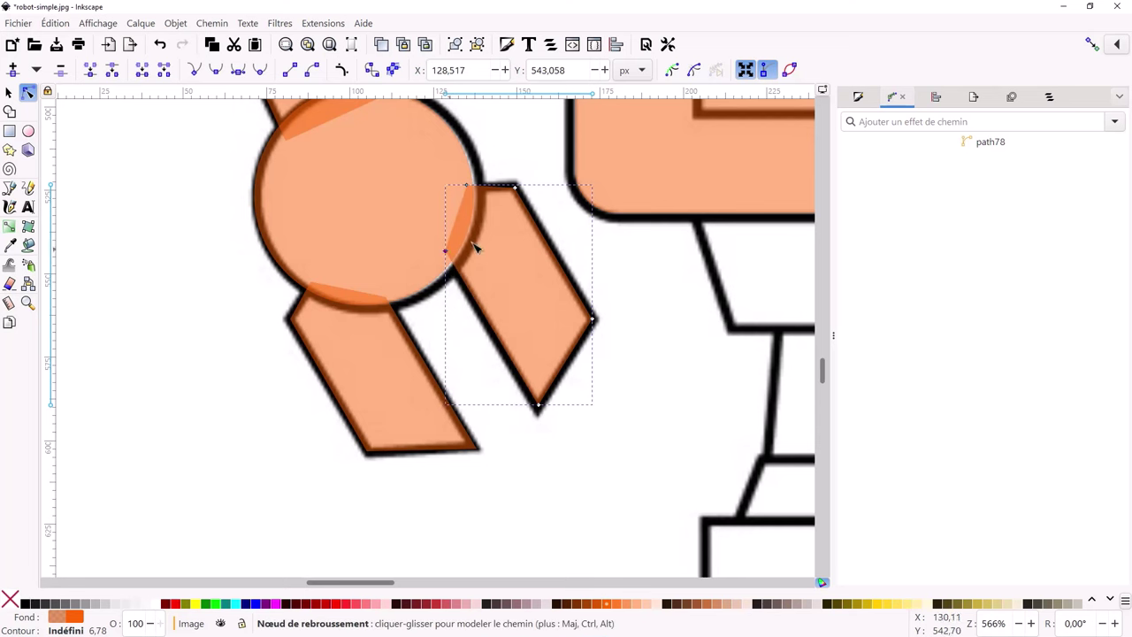
pyautogui.keyDown('ctrl'); pyautogui.scroll(-1, 493, 245); pyautogui.keyUp('ctrl')
pyautogui.keyDown('ctrl'); pyautogui.scroll(-3, 505, 240); pyautogui.keyUp('ctrl')
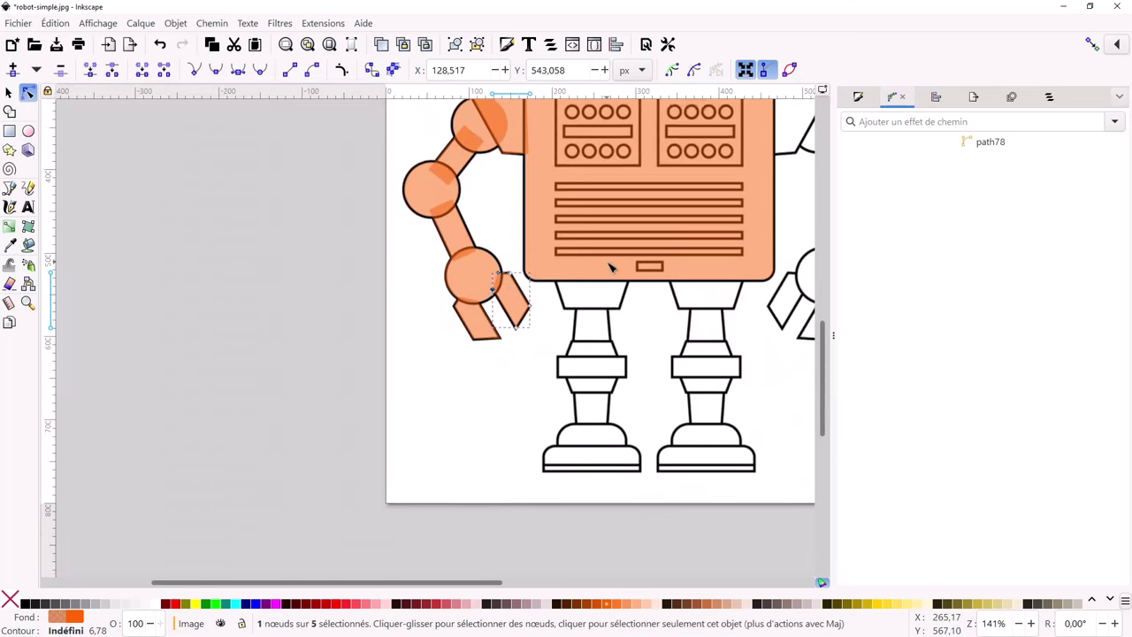
# Draw an orange rectangle over the upper leg piece and resize it to fit under the body
pyautogui.keyDown('ctrl'); pyautogui.scroll(3, 631, 345); pyautogui.keyUp('ctrl')
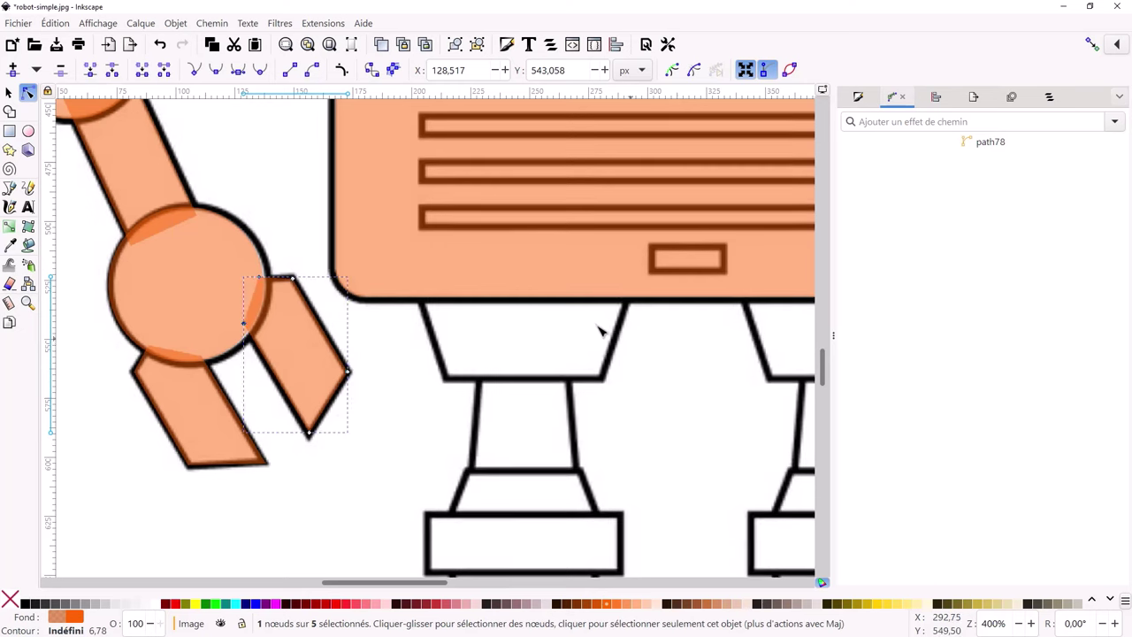
pyautogui.click(9, 131)
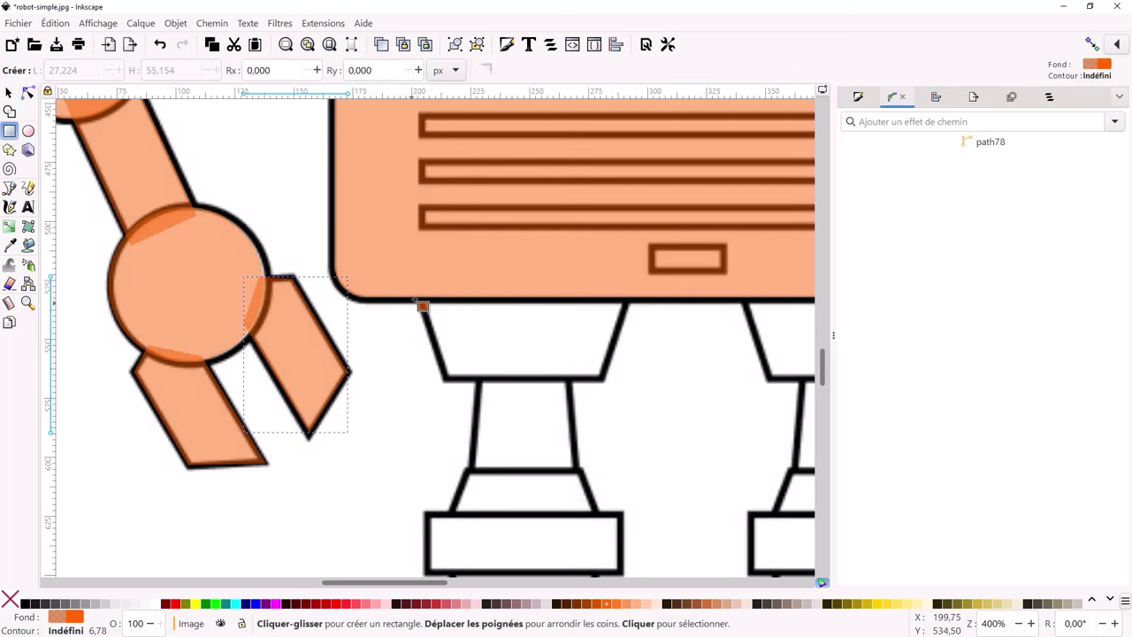
pyautogui.moveTo(440, 328); pyautogui.dragTo(635, 383)
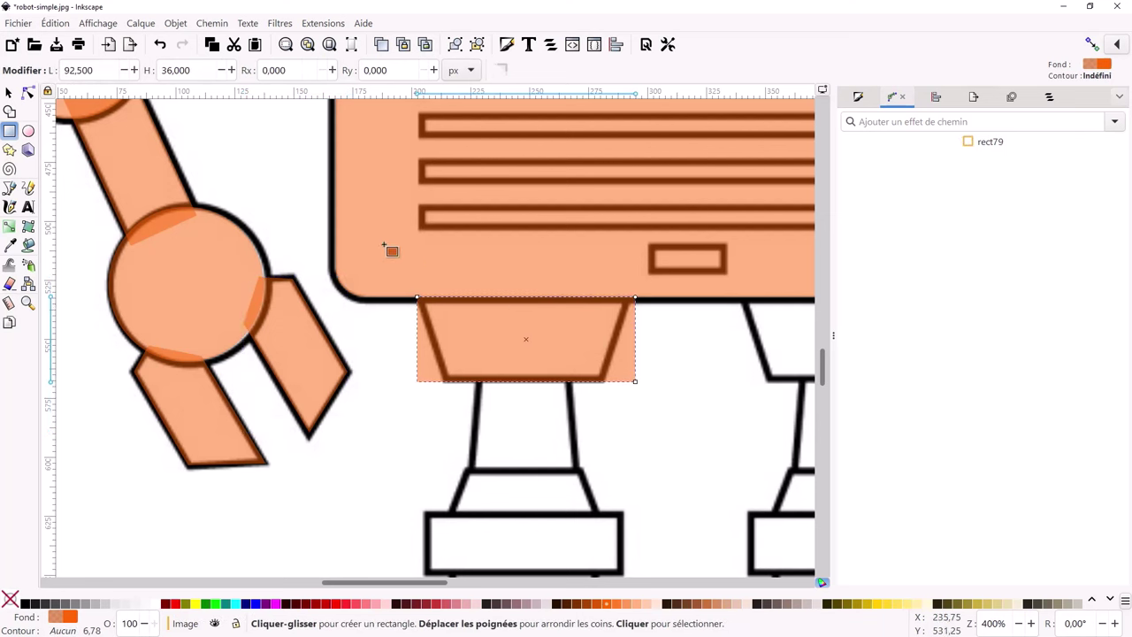
pyautogui.click(9, 92)
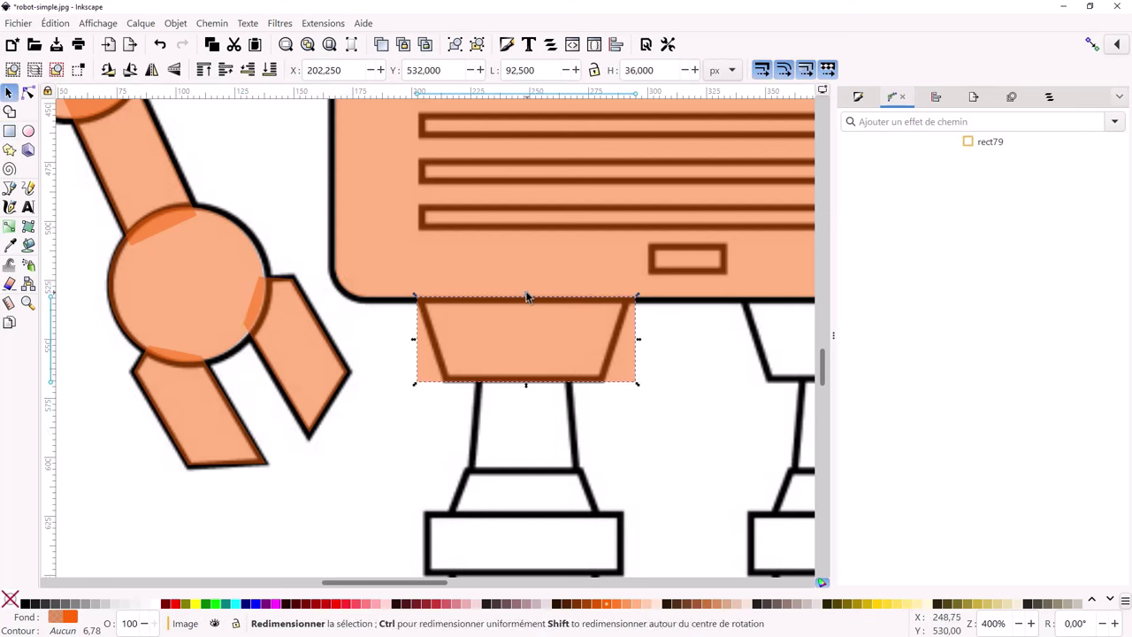
pyautogui.moveTo(526, 294); pyautogui.dragTo(525, 277)
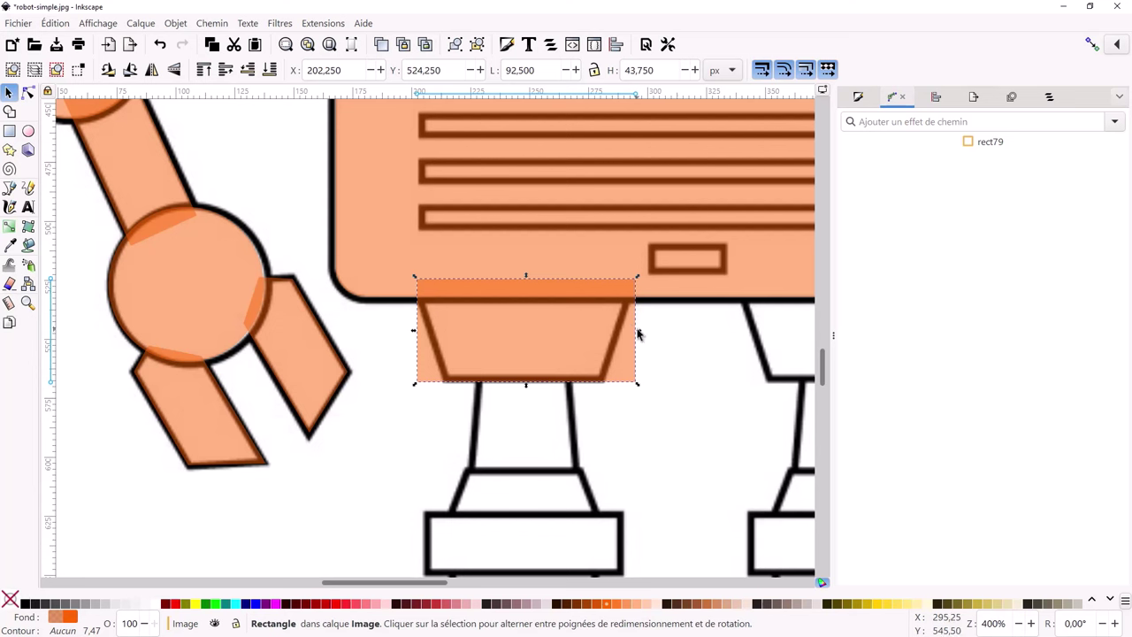
pyautogui.moveTo(635, 329); pyautogui.dragTo(627, 329)
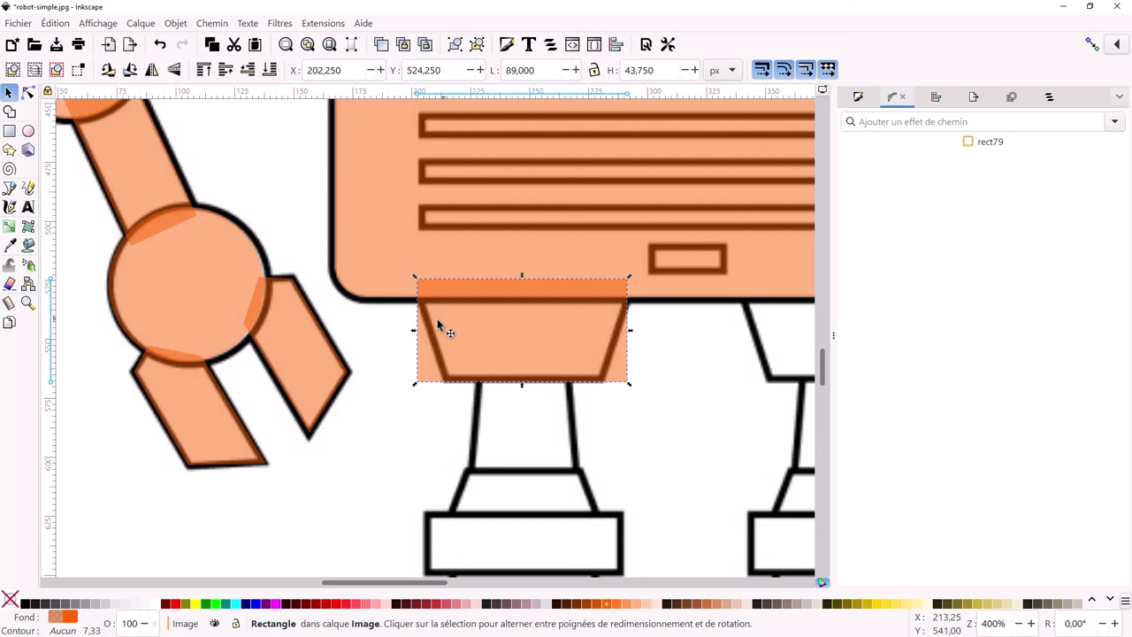
pyautogui.moveTo(414, 331); pyautogui.dragTo(418, 334)
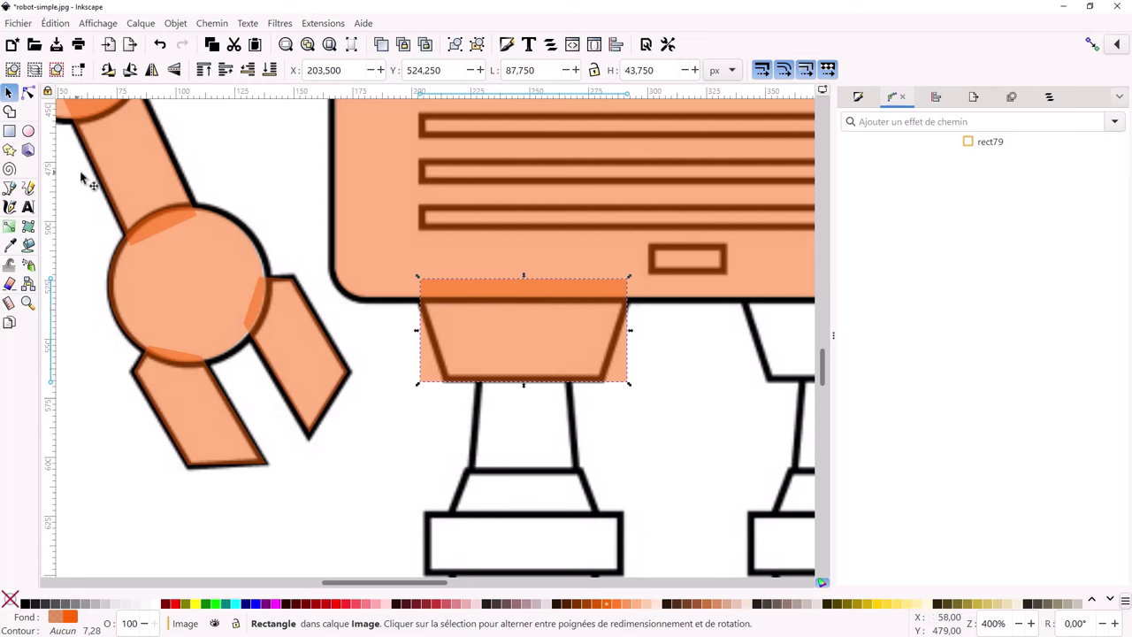
# Convert the rectangle to a path and pull its corners into a trapezoid matching the slanted sides
pyautogui.click(210, 23)
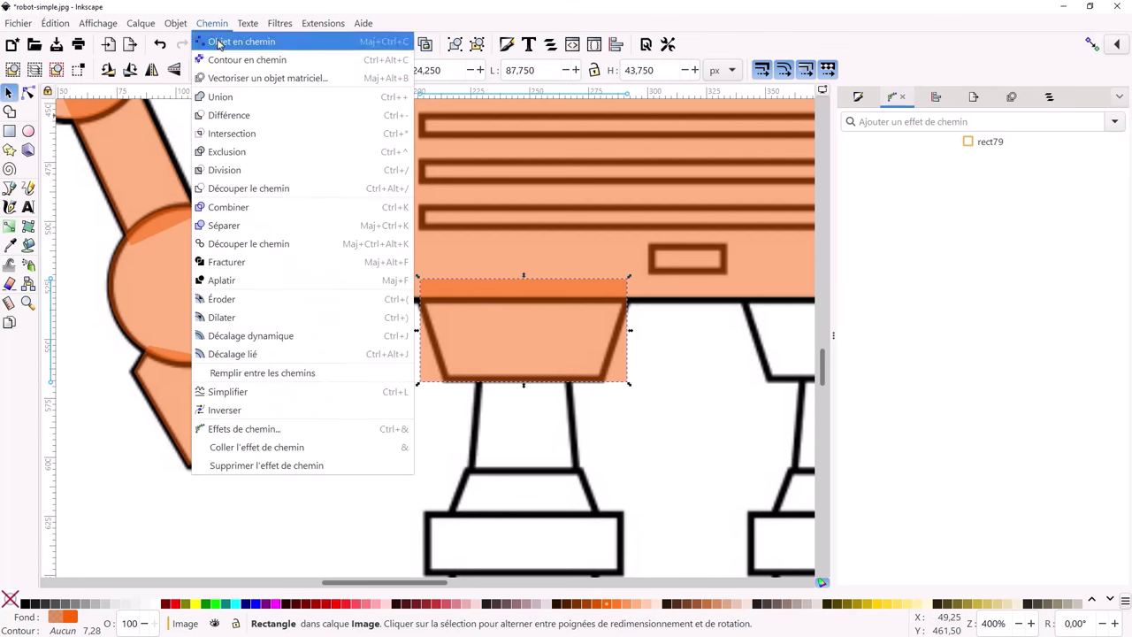
pyautogui.click(252, 39)
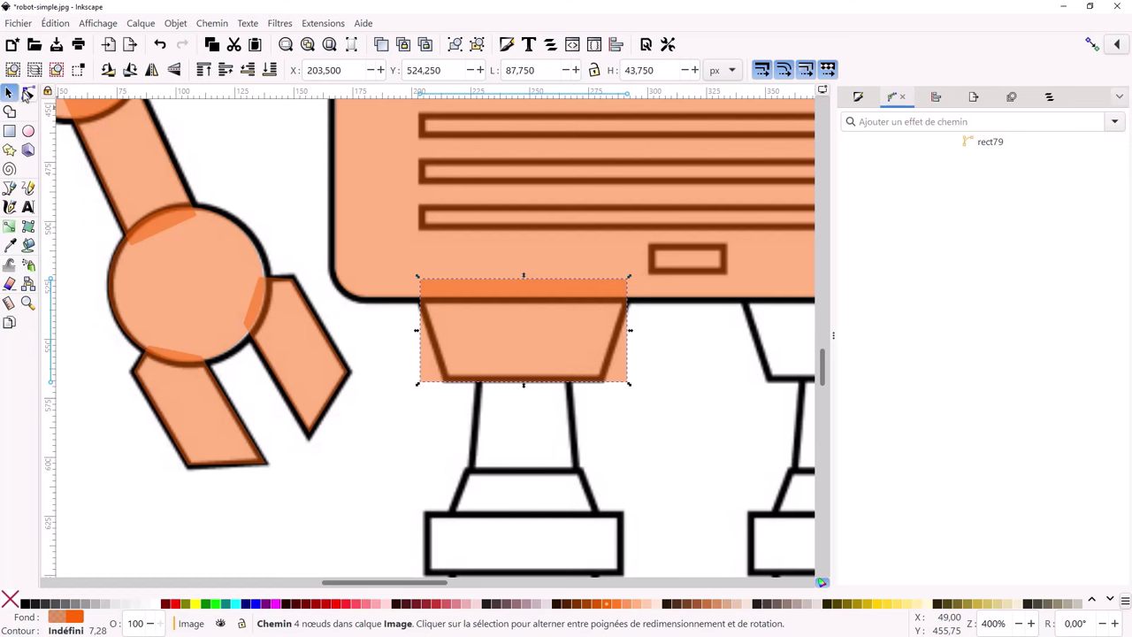
pyautogui.click(27, 93)
pyautogui.moveTo(424, 383); pyautogui.dragTo(446, 382)
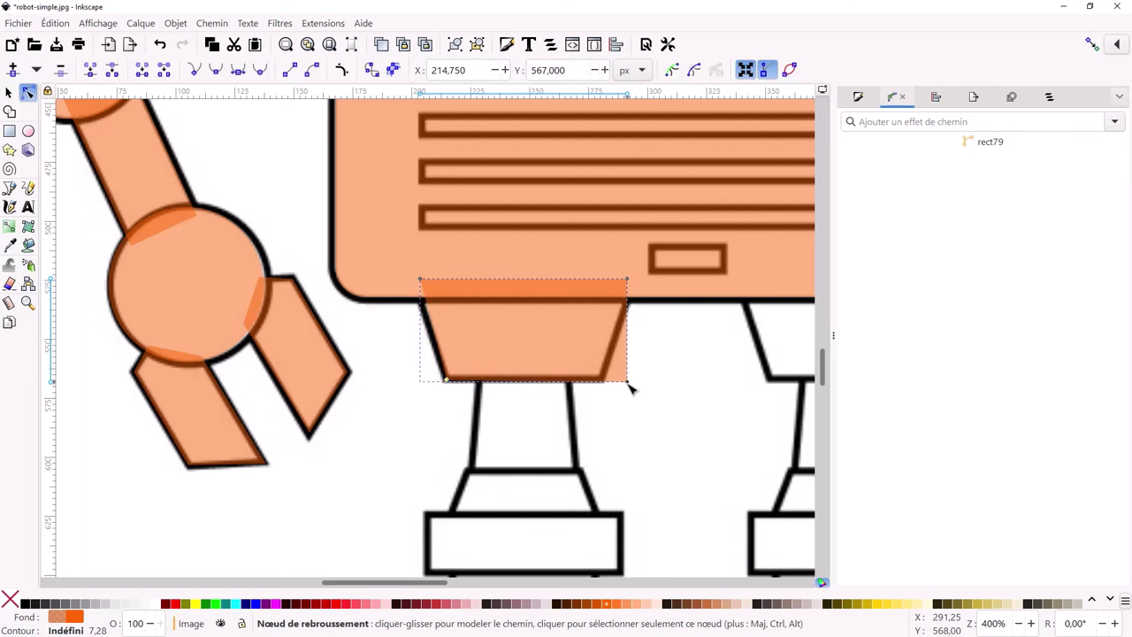
pyautogui.moveTo(627, 382); pyautogui.dragTo(600, 381)
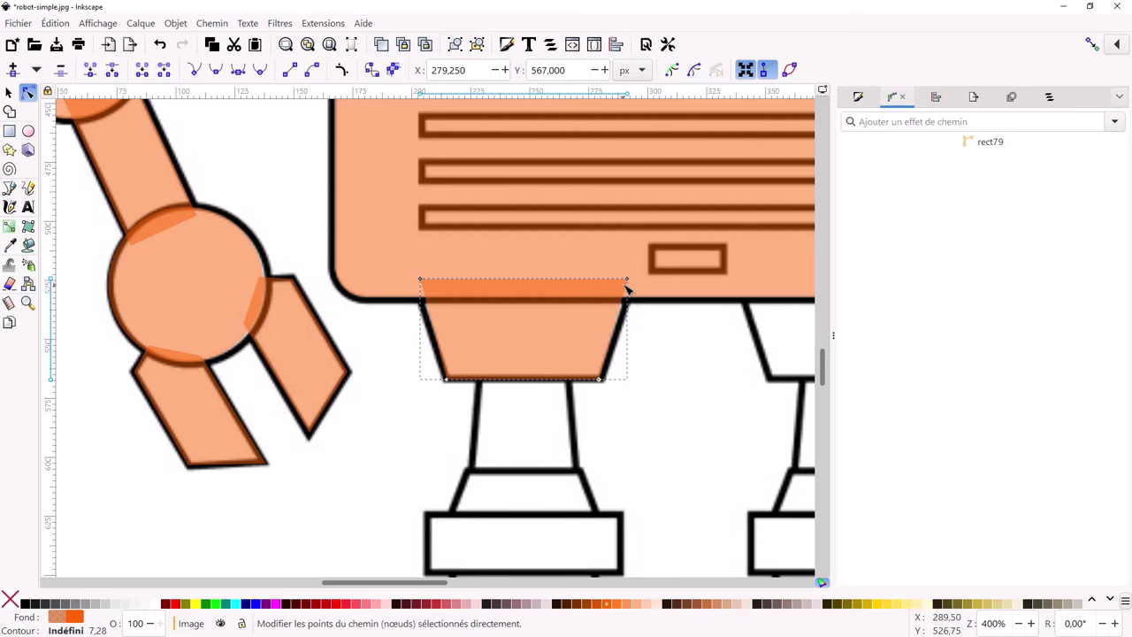
pyautogui.moveTo(627, 281); pyautogui.dragTo(629, 288)
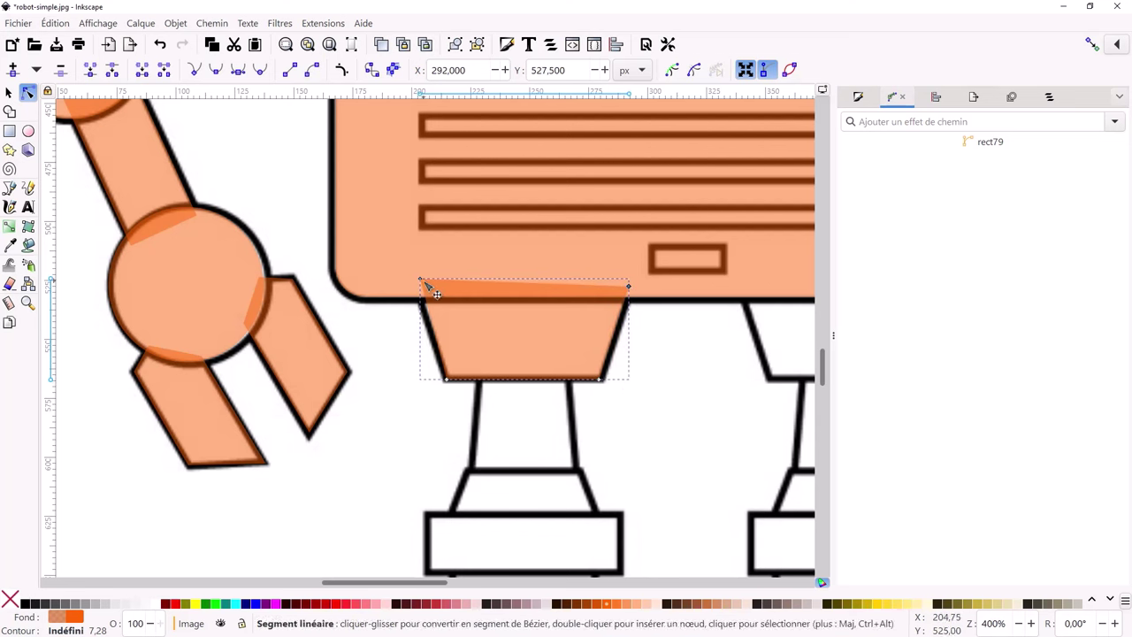
pyautogui.moveTo(422, 281); pyautogui.dragTo(418, 286)
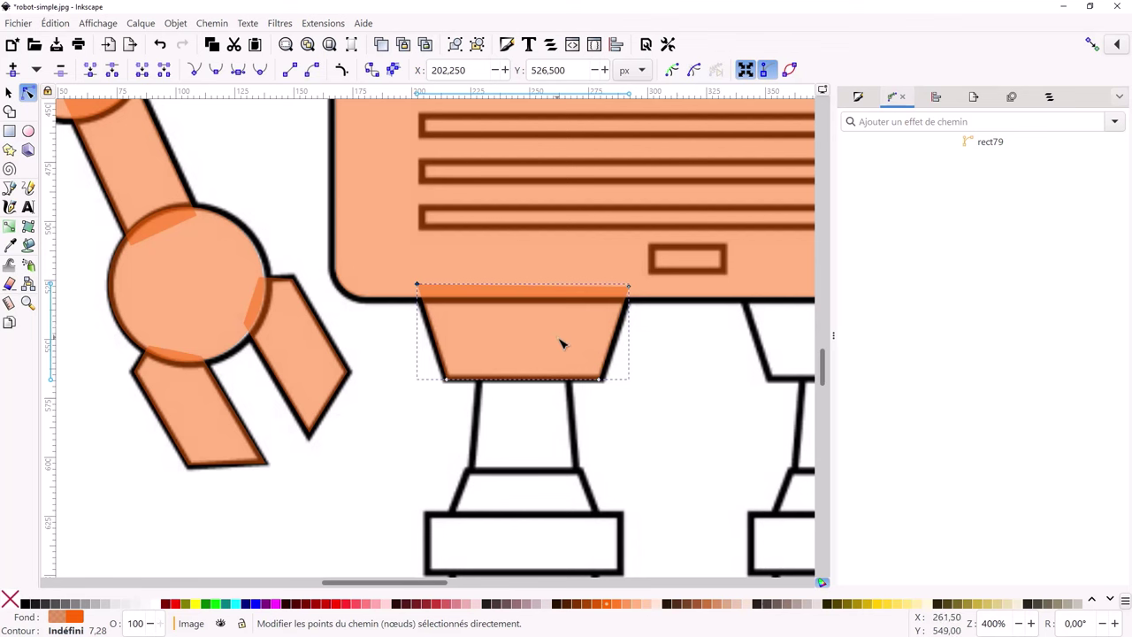
pyautogui.keyDown('ctrl'); pyautogui.scroll(-1, 584, 348); pyautogui.keyUp('ctrl')
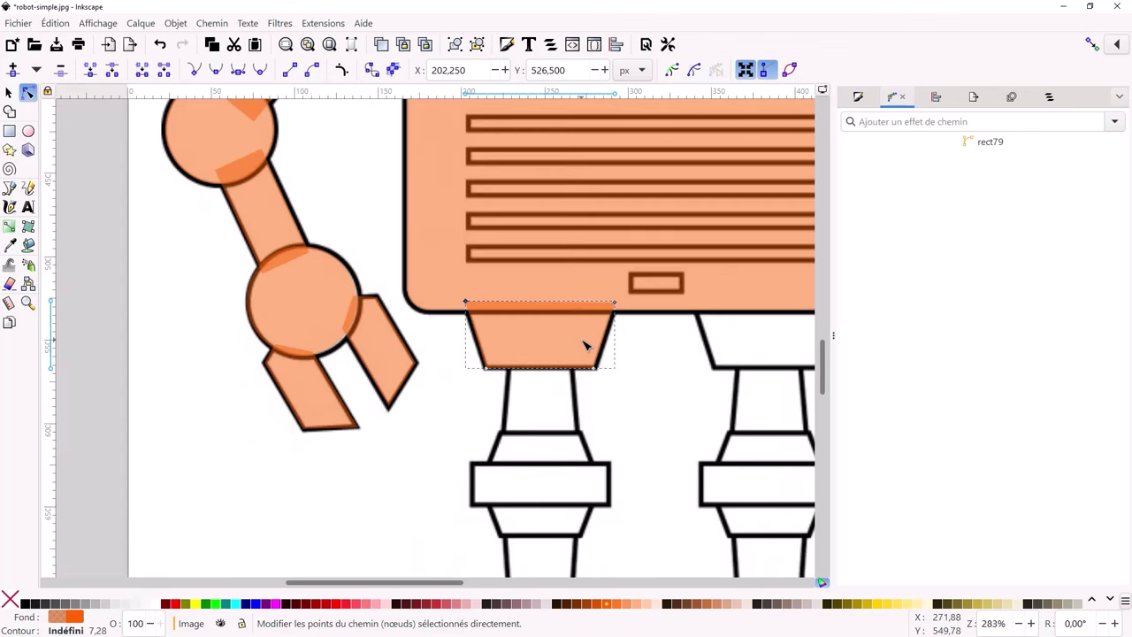
# Duplicate the orange hip trapezoid, move it onto the left leg, flip it vertically and shorten it
pyautogui.hotkey('ctrl', 'd')
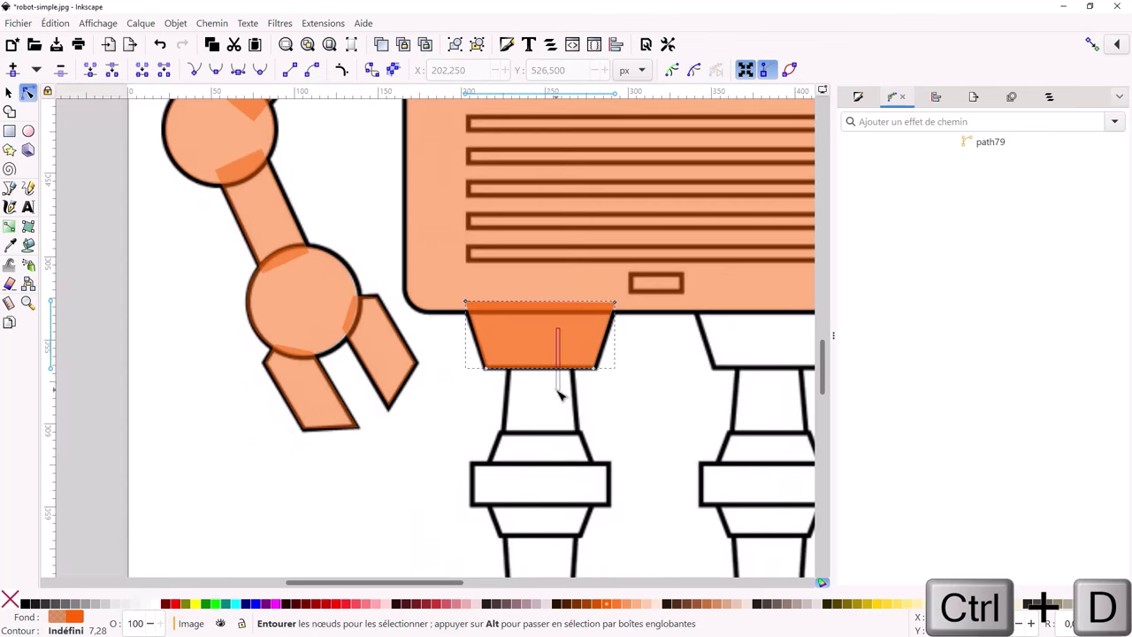
pyautogui.click(9, 92)
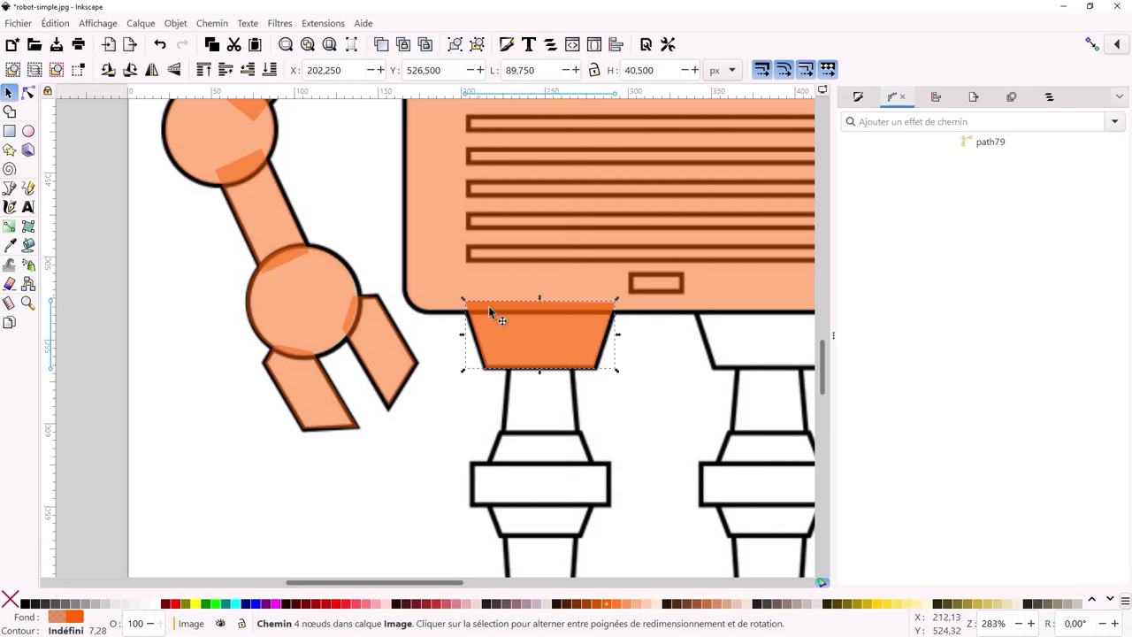
pyautogui.moveTo(537, 366); pyautogui.dragTo(532, 439)
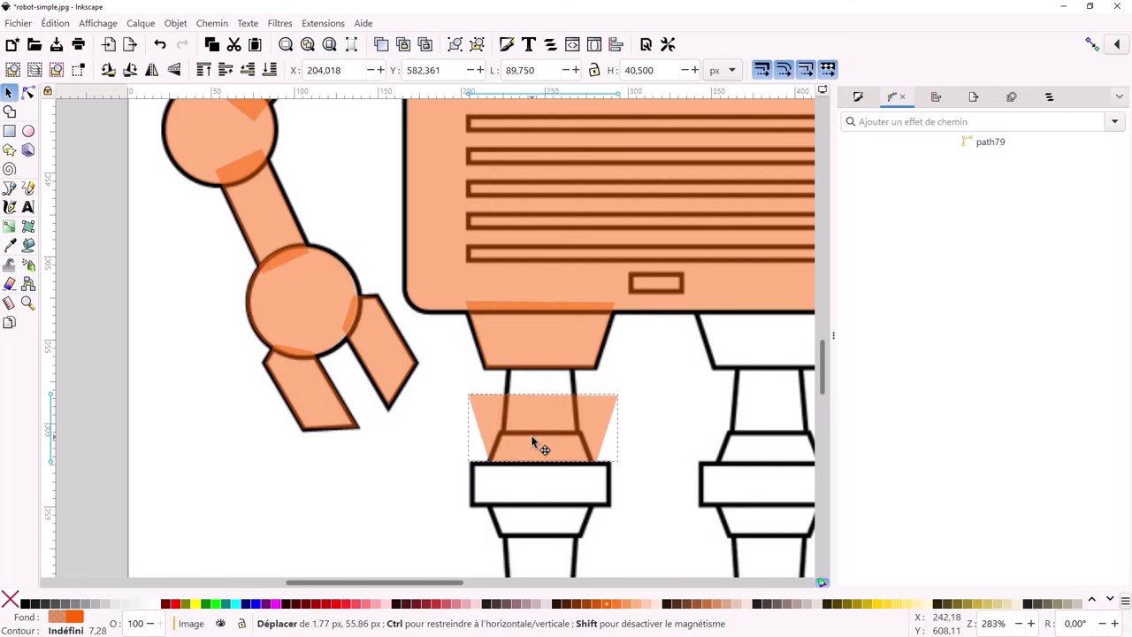
pyautogui.click(175, 72)
pyautogui.moveTo(544, 402); pyautogui.dragTo(545, 433)
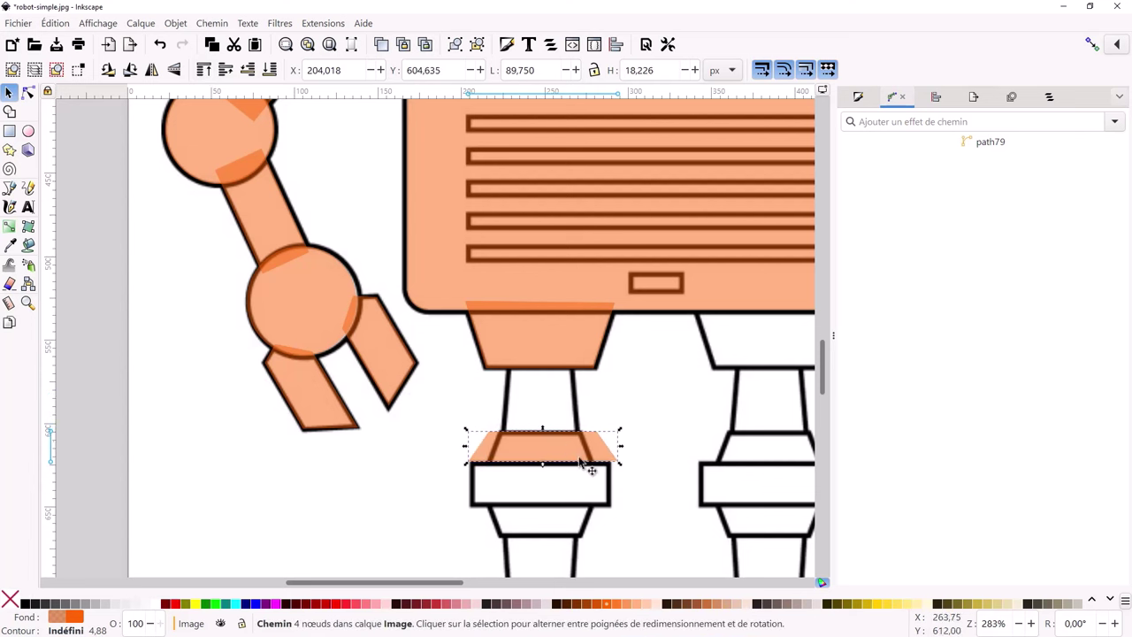
# Pull the copy's top corner nodes inward to match the leg's taper
pyautogui.click(27, 94)
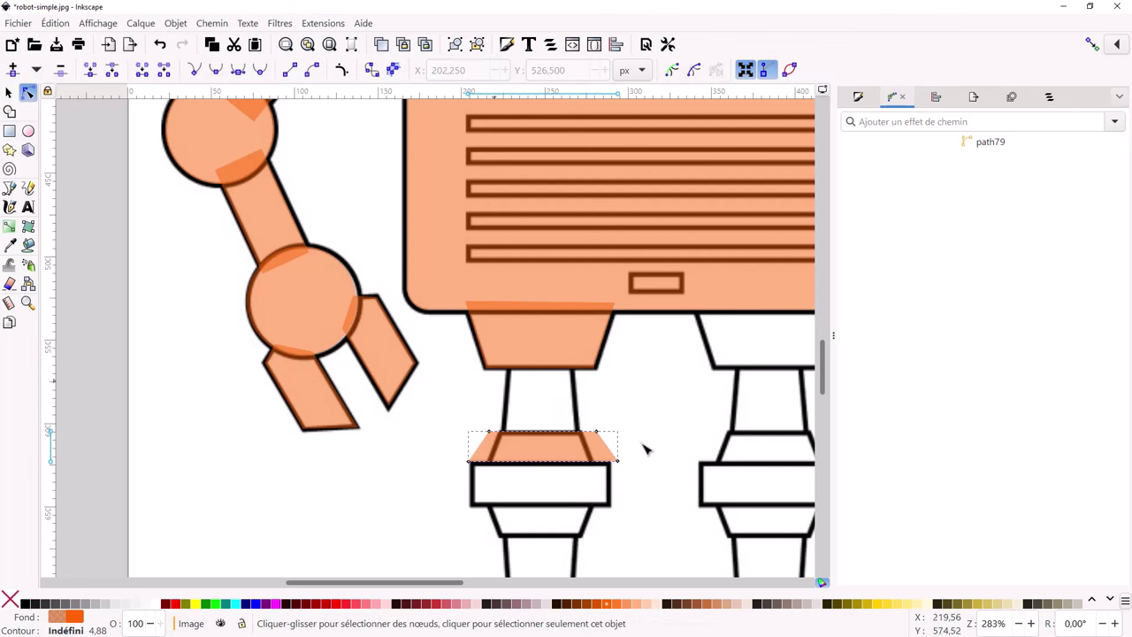
pyautogui.click(597, 432)
pyautogui.moveTo(598, 436)
pyautogui.mouseDown()
pyautogui.moveTo(573, 437)
pyautogui.moveTo(597, 466)
pyautogui.mouseUp()
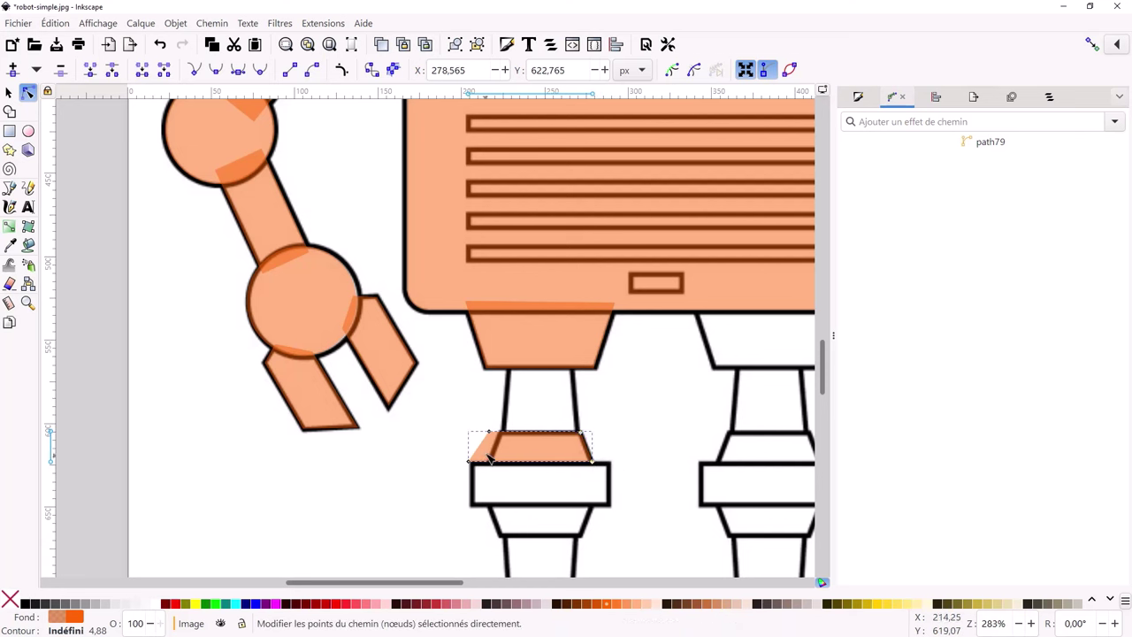
pyautogui.moveTo(494, 435)
pyautogui.mouseDown()
pyautogui.moveTo(508, 438)
pyautogui.moveTo(498, 463)
pyautogui.moveTo(499, 435)
pyautogui.mouseUp()
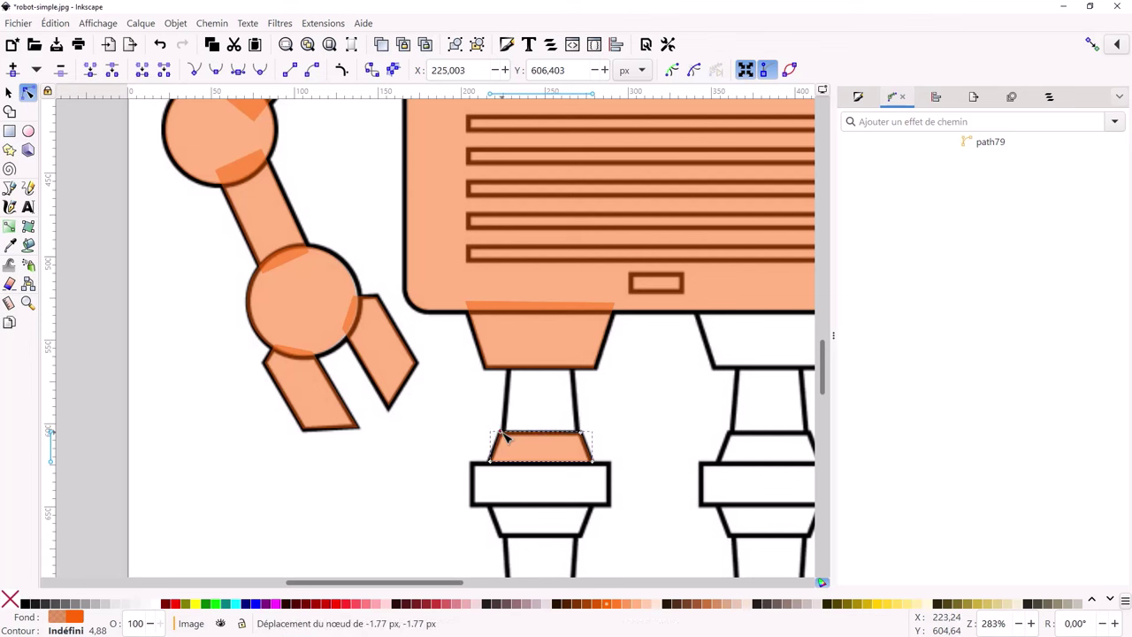
# Place a vertically flipped duplicate of the reshaped trapezoid below the white band
pyautogui.scroll(-3, 550, 430)
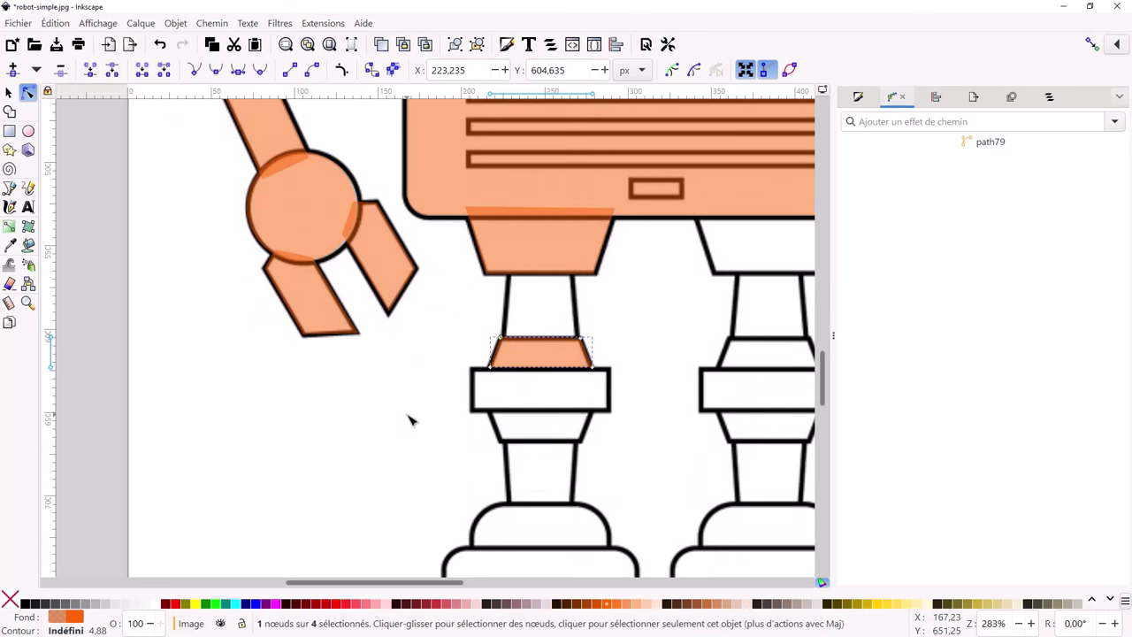
pyautogui.hotkey('ctrl', 'd')
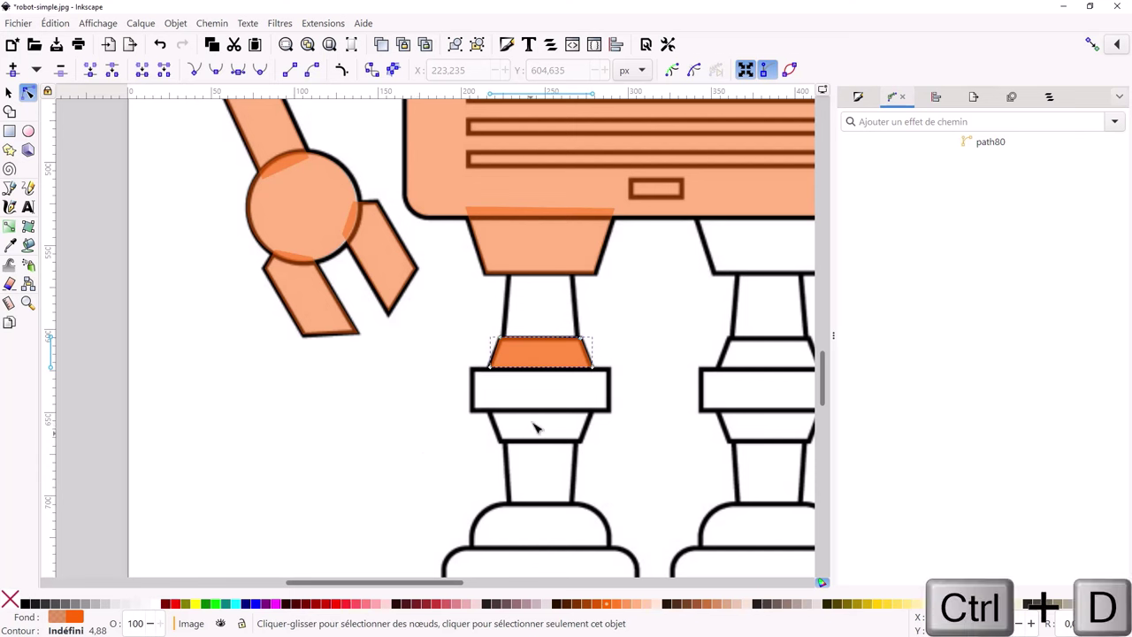
pyautogui.click(7, 92)
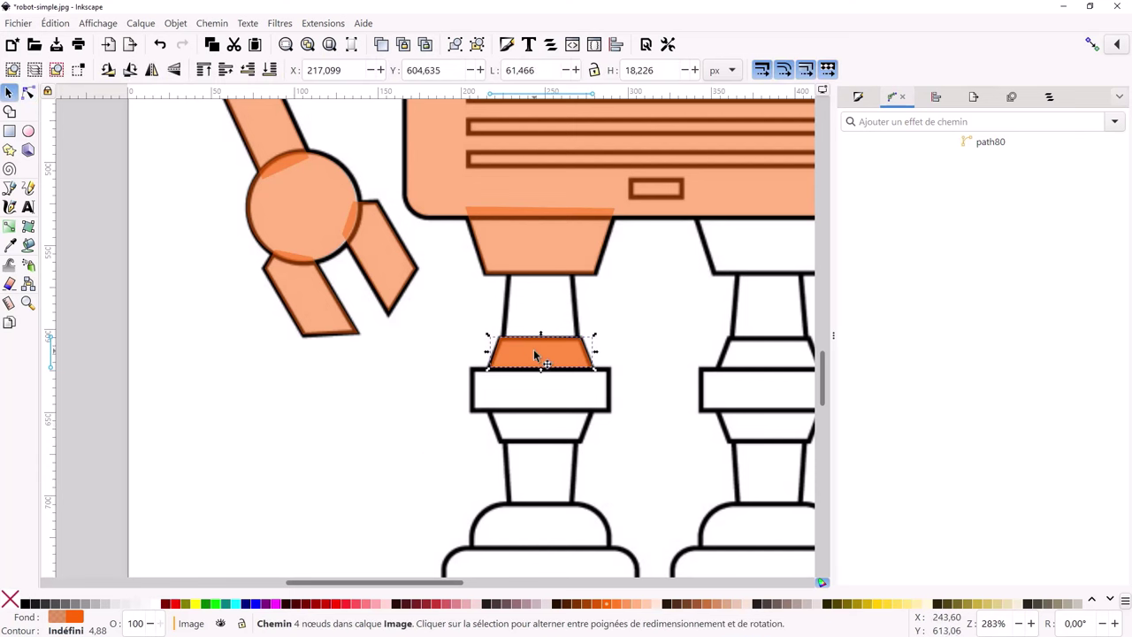
pyautogui.moveTo(535, 356); pyautogui.dragTo(534, 426)
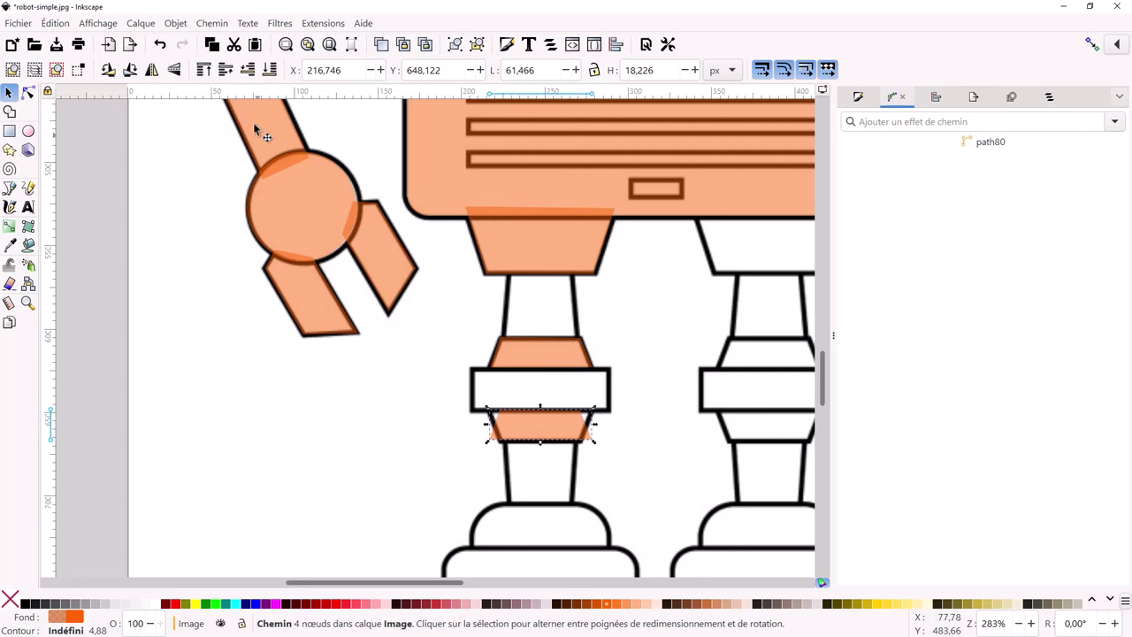
pyautogui.click(176, 71)
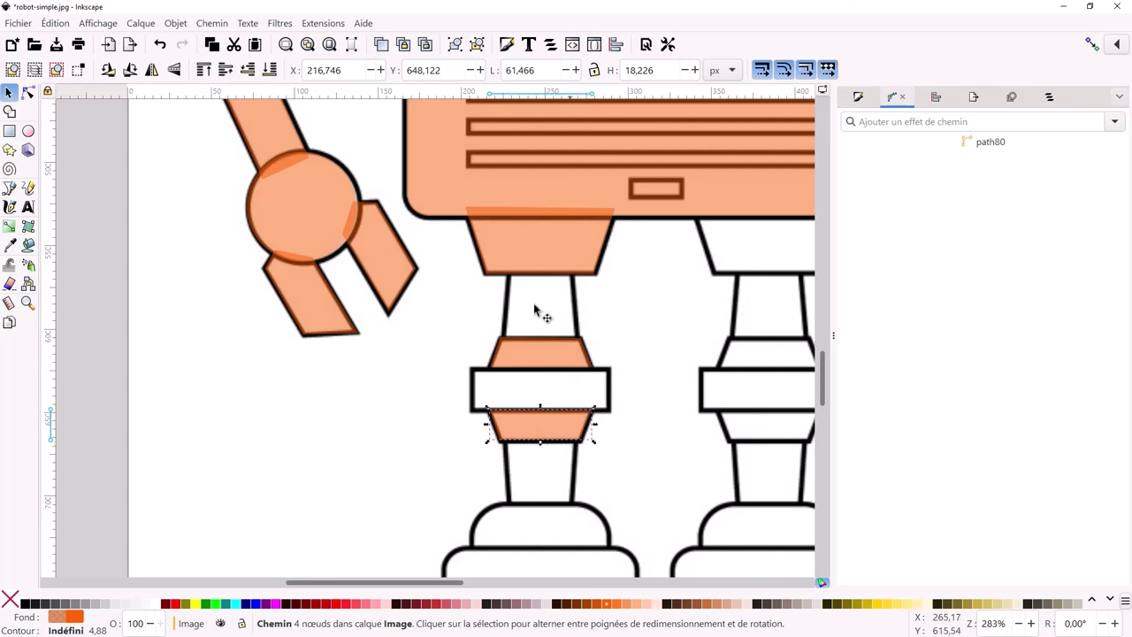
# Draw an orange rectangle over the left leg's white band and trim its edges to about 83.6 × 27 px
pyautogui.click(10, 130)
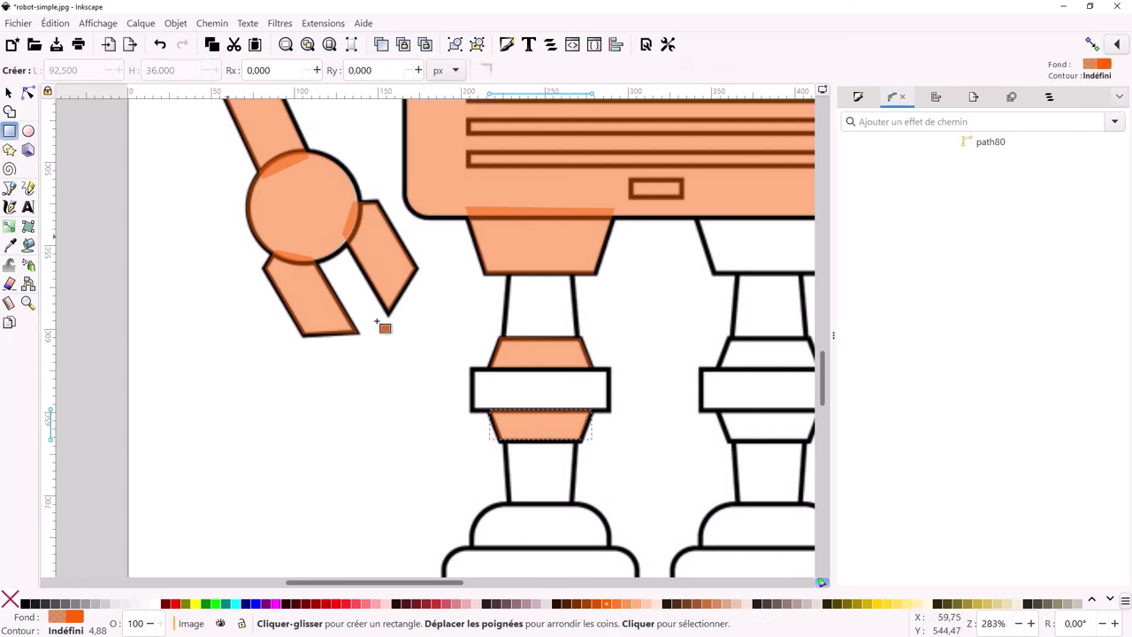
pyautogui.moveTo(466, 364); pyautogui.dragTo(615, 416)
pyautogui.scroll(1, 615, 415)
pyautogui.scroll(2, 616, 416)
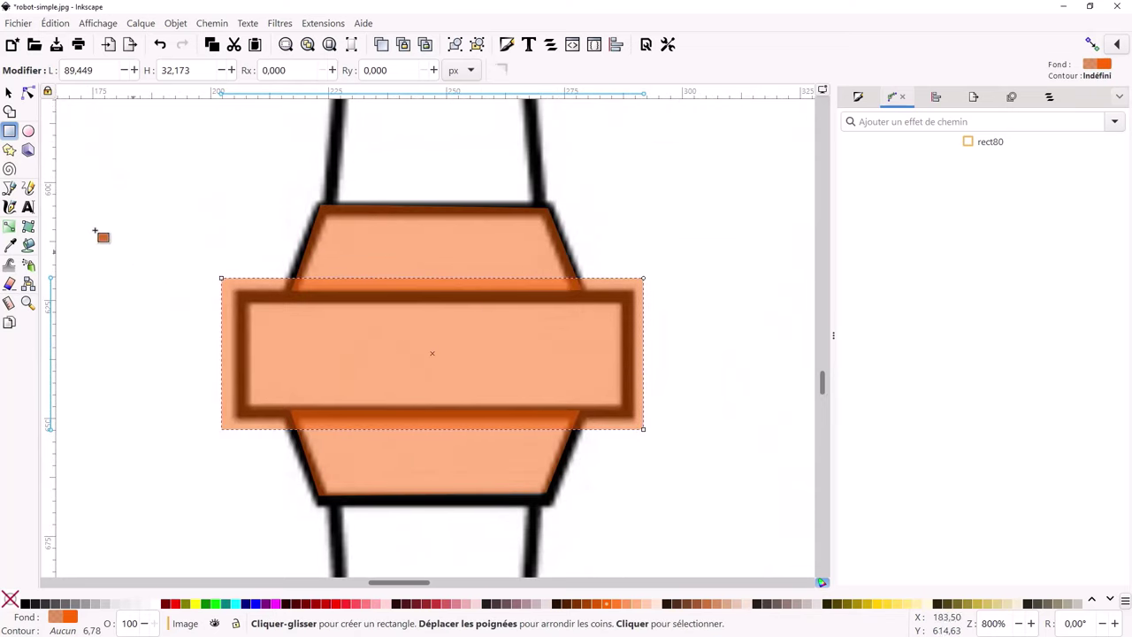
pyautogui.click(7, 94)
pyautogui.moveTo(223, 357); pyautogui.dragTo(236, 362)
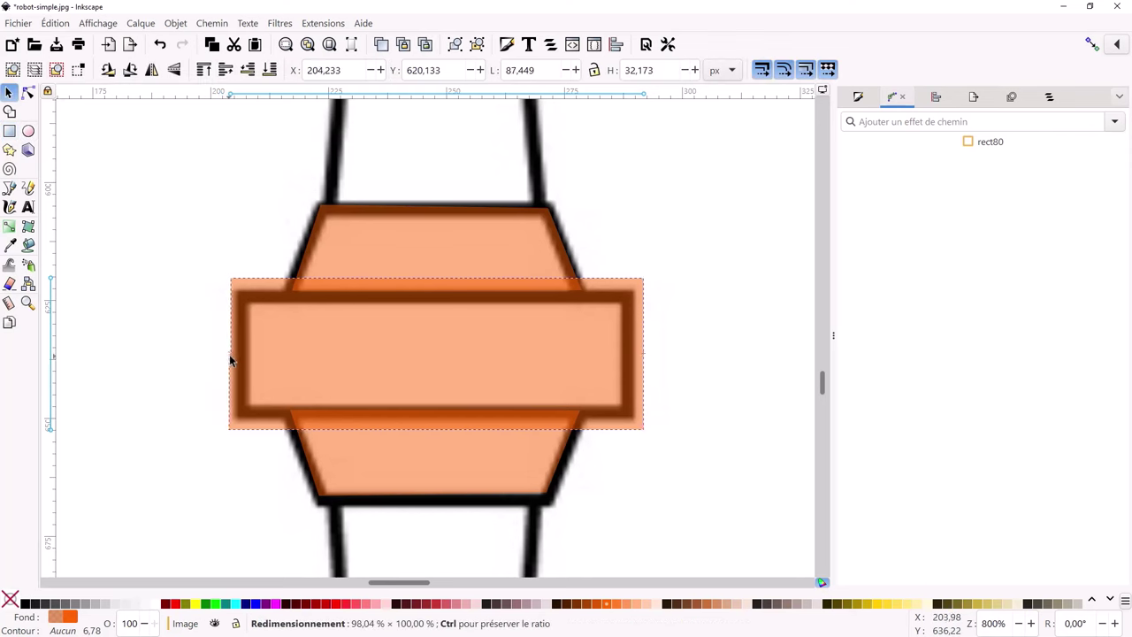
pyautogui.moveTo(645, 354); pyautogui.dragTo(637, 357)
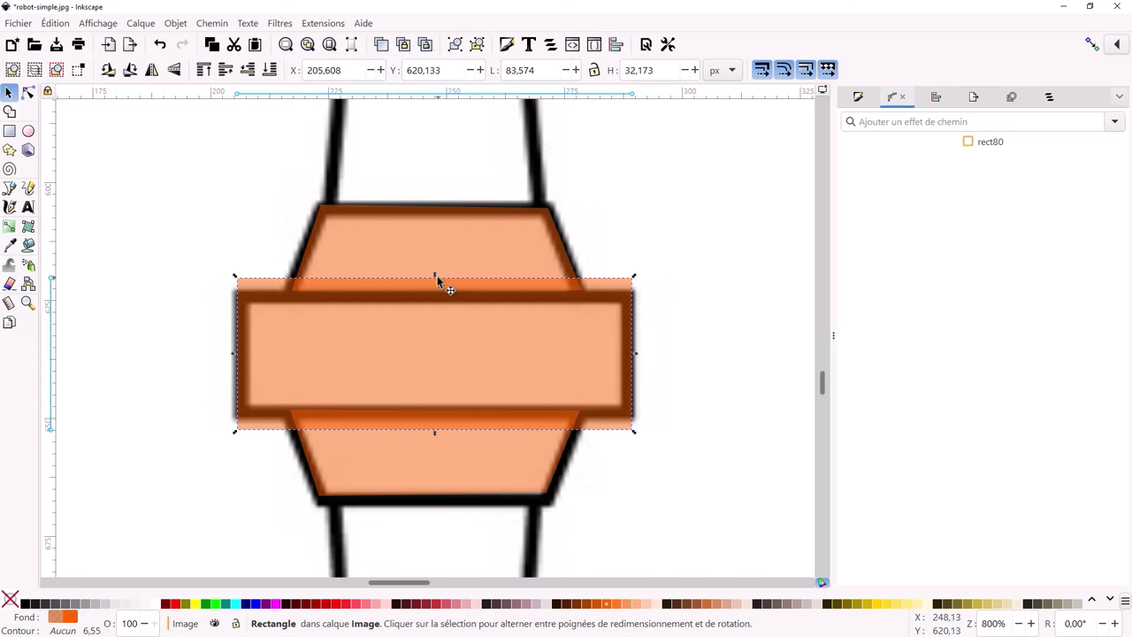
pyautogui.moveTo(436, 277); pyautogui.dragTo(436, 288)
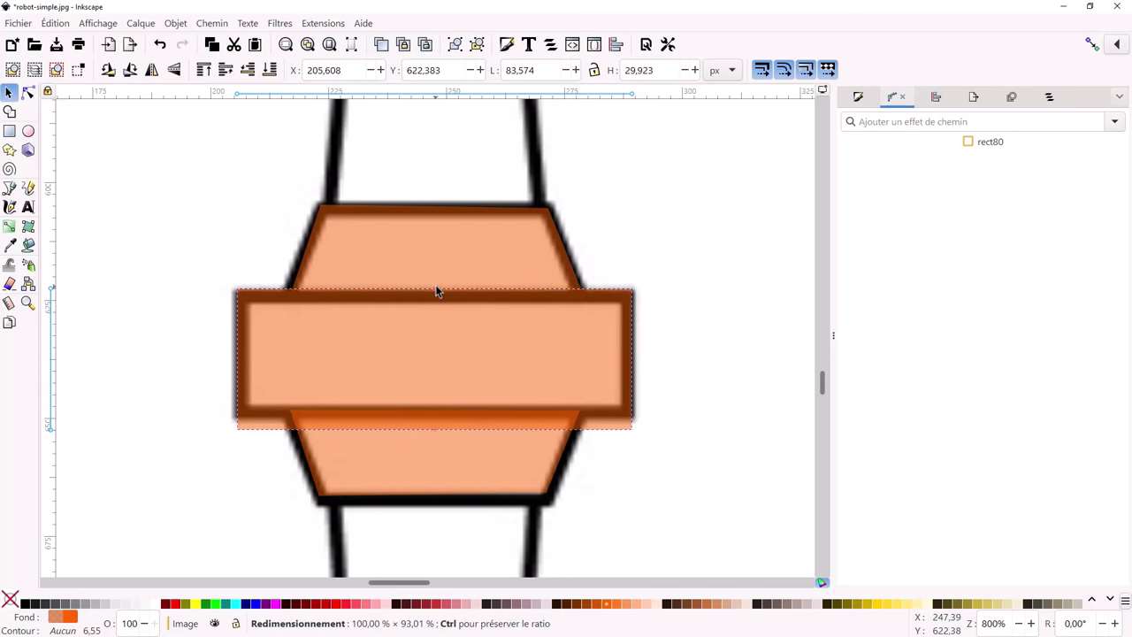
pyautogui.moveTo(434, 433); pyautogui.dragTo(435, 416)
pyautogui.keyDown('ctrl'); pyautogui.scroll(-3, 441, 392); pyautogui.keyUp('ctrl')
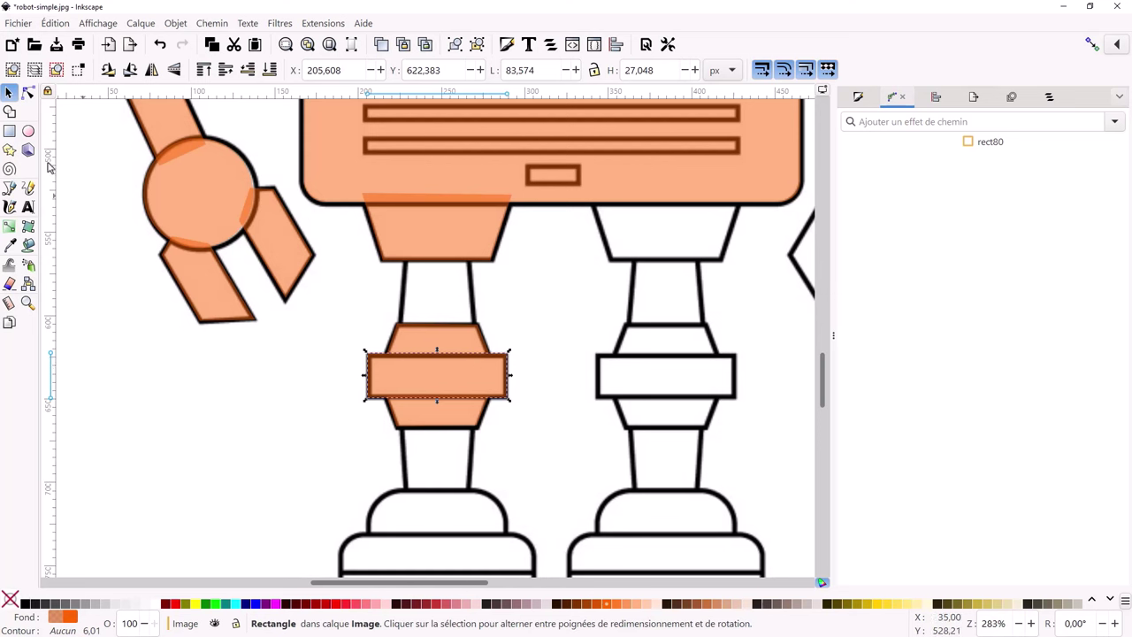
# Draw a rectangle over the upper left leg and convert it to a path
pyautogui.click(9, 131)
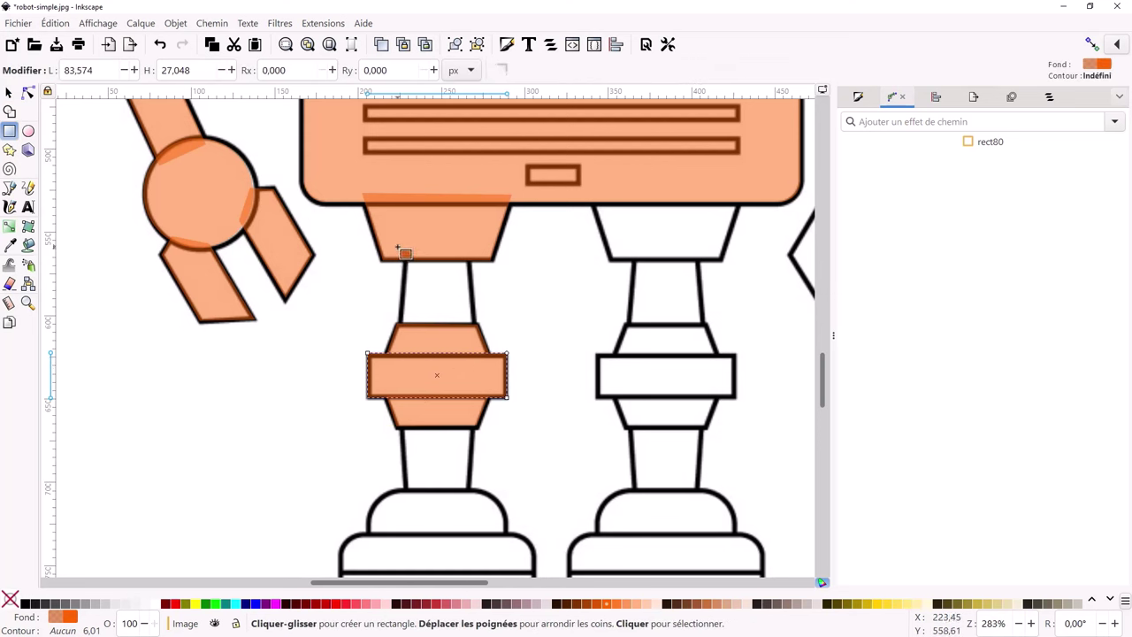
pyautogui.moveTo(398, 248); pyautogui.dragTo(475, 337)
pyautogui.keyDown('ctrl'); pyautogui.scroll(2, 470, 289); pyautogui.keyUp('ctrl')
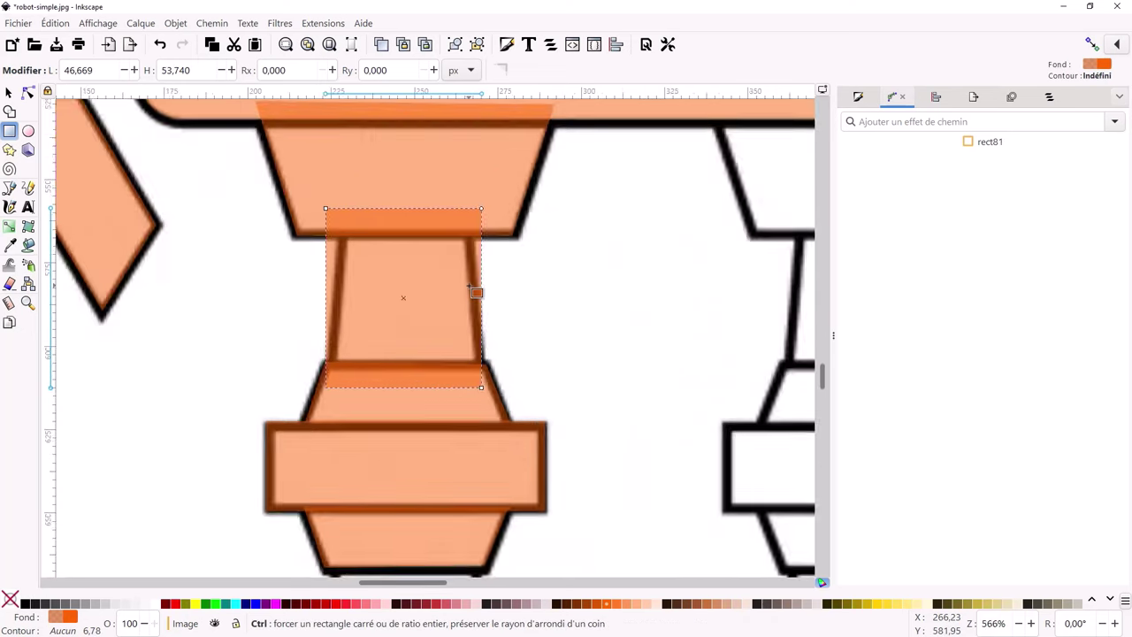
pyautogui.keyDown('ctrl'); pyautogui.scroll(1, 459, 279); pyautogui.keyUp('ctrl')
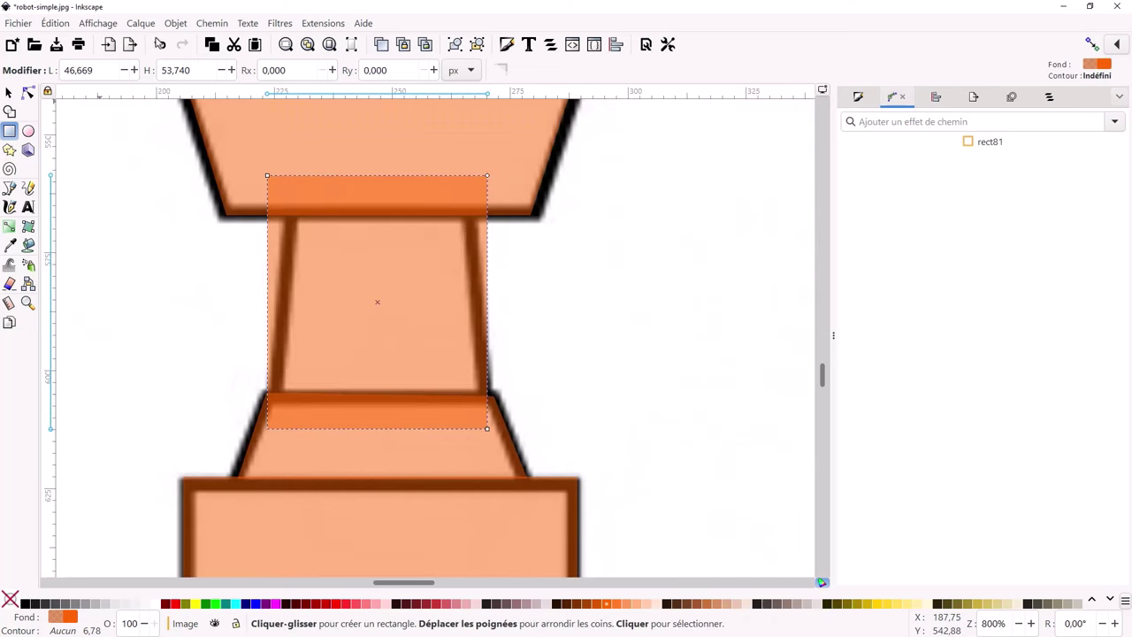
pyautogui.click(210, 25)
pyautogui.click(216, 42)
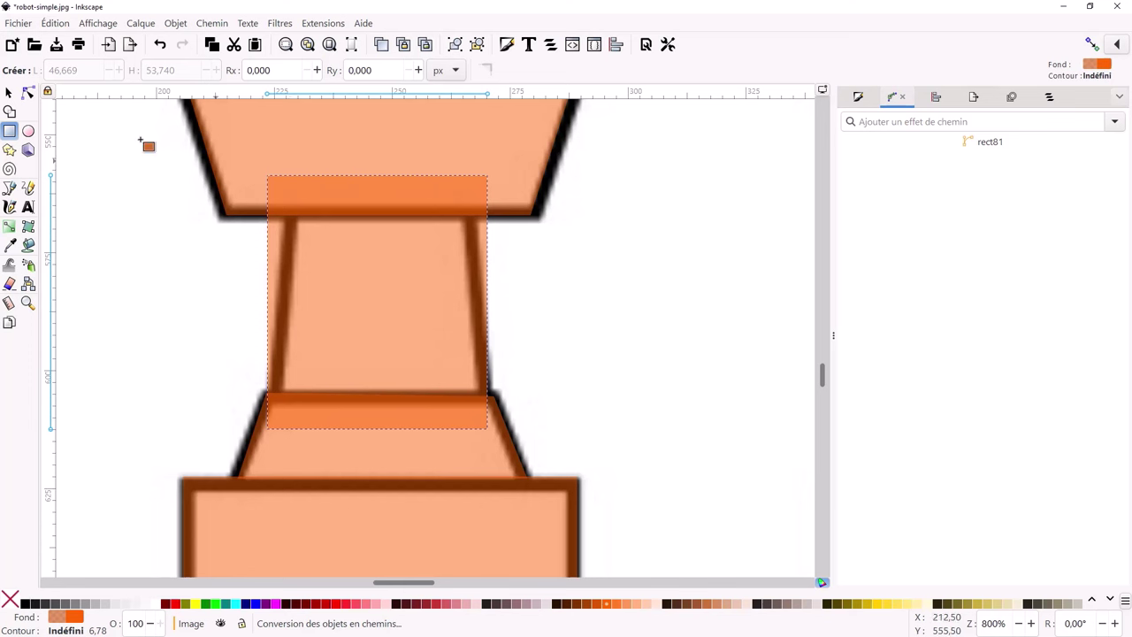
# Move both top corner nodes inward to taper the shape to the leg
pyautogui.click(27, 91)
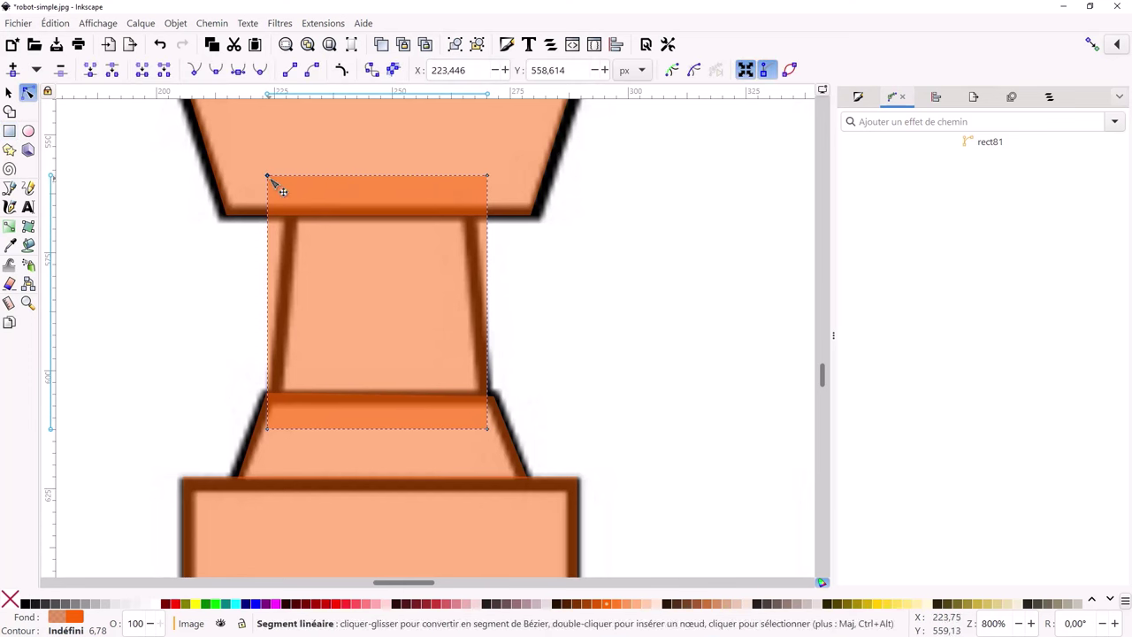
pyautogui.moveTo(268, 176); pyautogui.dragTo(290, 179)
pyautogui.moveTo(458, 151)
pyautogui.mouseDown()
pyautogui.moveTo(507, 181)
pyautogui.moveTo(471, 182)
pyautogui.mouseUp()
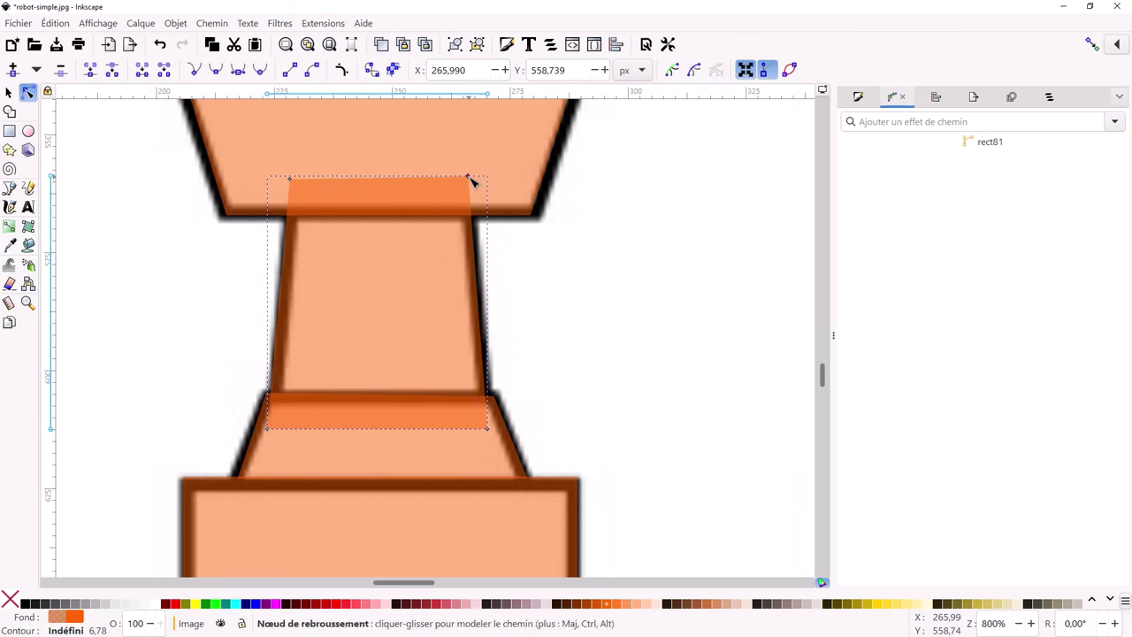
pyautogui.scroll(-2, 467, 270)
pyautogui.scroll(-1, 466, 269)
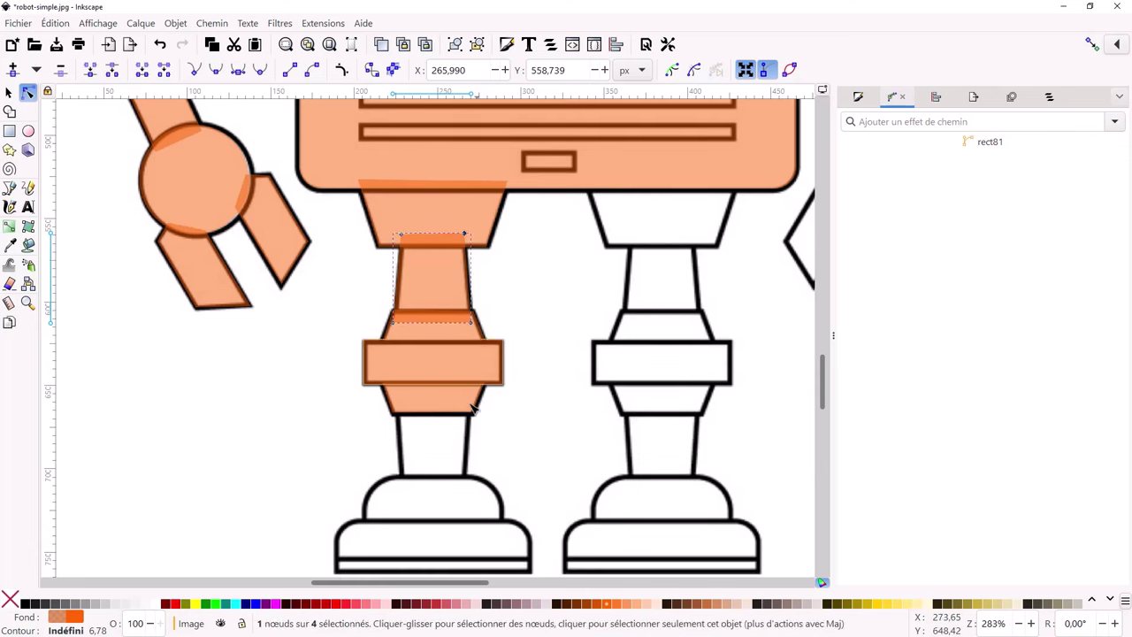
# Duplicate the tapered leg shape and place the copy over the lower leg above the foot
pyautogui.click(9, 92)
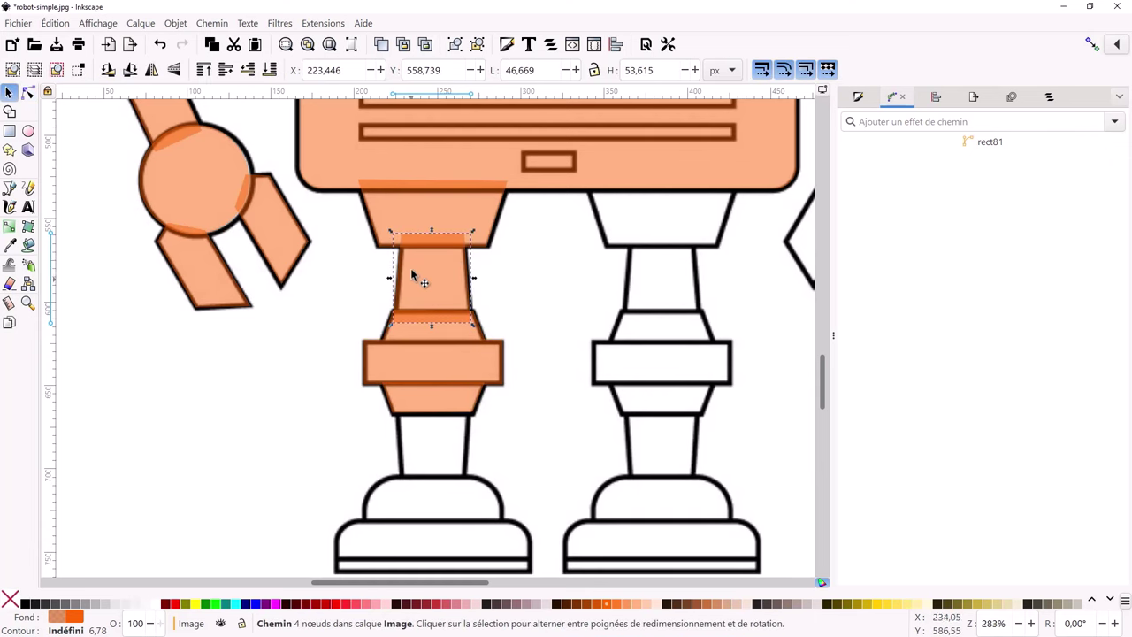
pyautogui.hotkey('ctrl', 'd')
pyautogui.moveTo(432, 273); pyautogui.dragTo(433, 426)
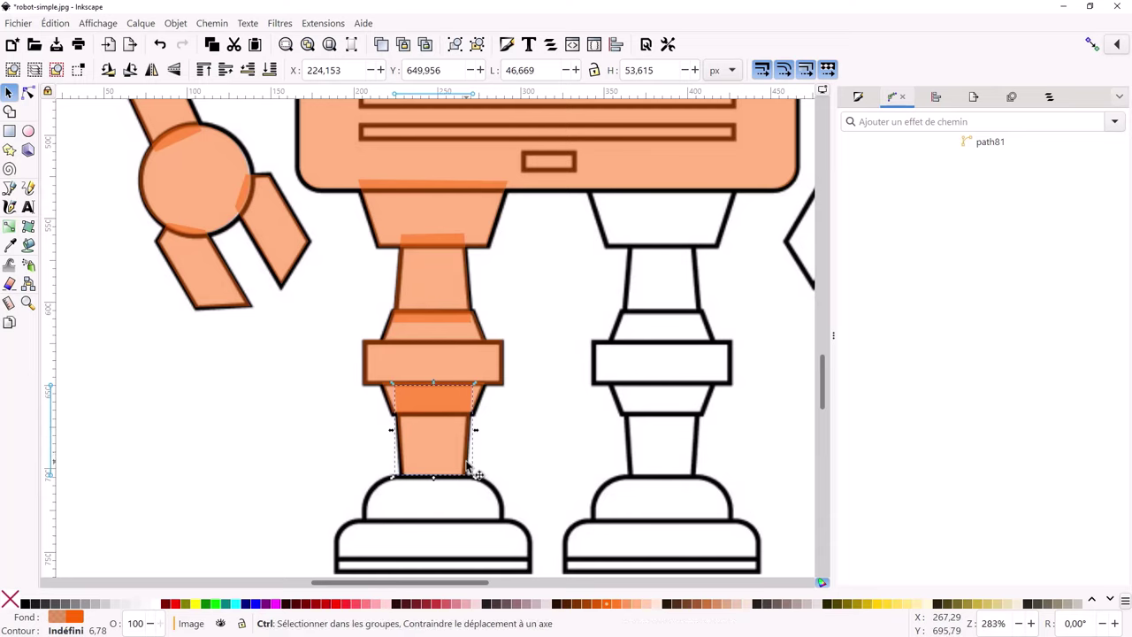
pyautogui.scroll(4, 469, 469)
pyautogui.moveTo(442, 429)
pyautogui.mouseDown()
pyautogui.moveTo(407, 396)
pyautogui.moveTo(408, 376)
pyautogui.mouseUp()
pyautogui.scroll(-2, 406, 373)
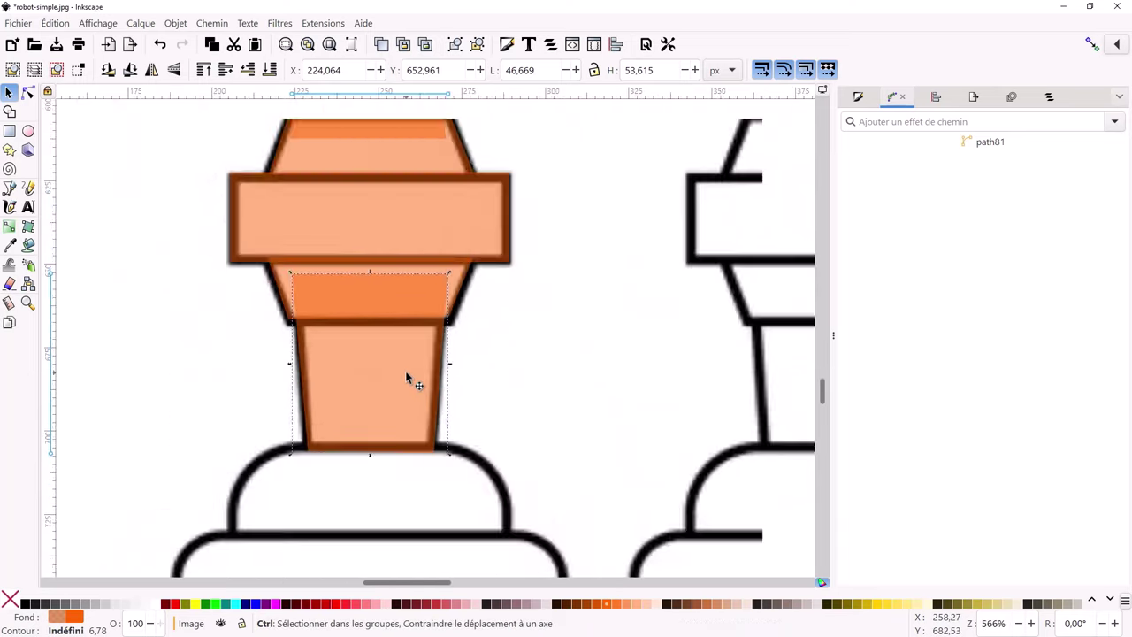
pyautogui.scroll(-1, 407, 373)
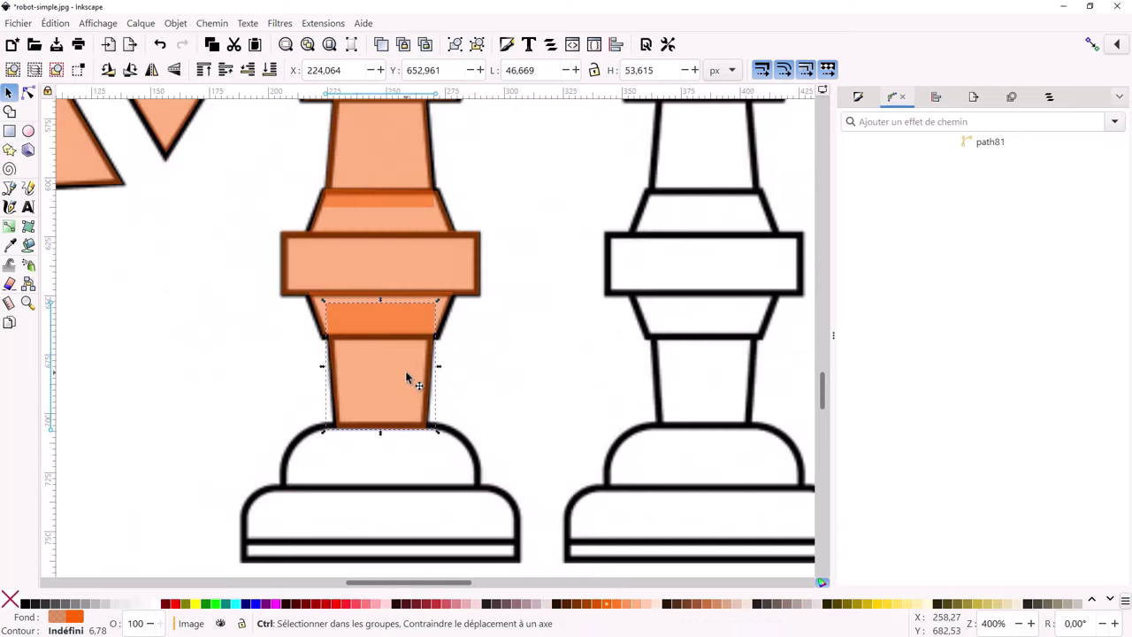
# Draw a rounded-corner rectangle over the foot's dome and convert it to a path
pyautogui.click(28, 131)
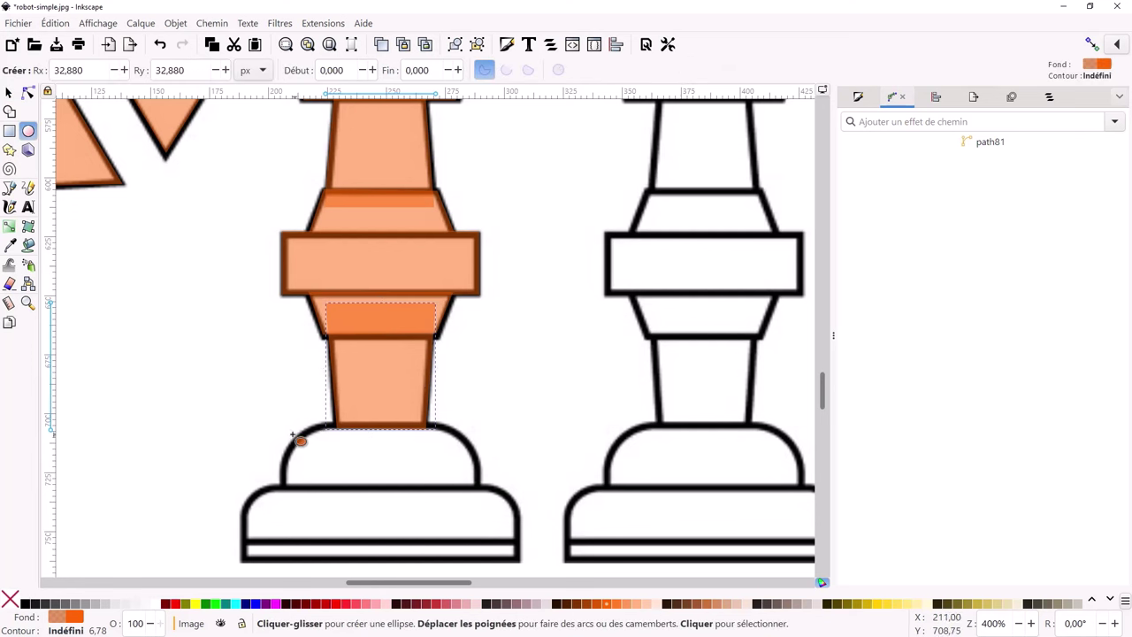
pyautogui.click(10, 132)
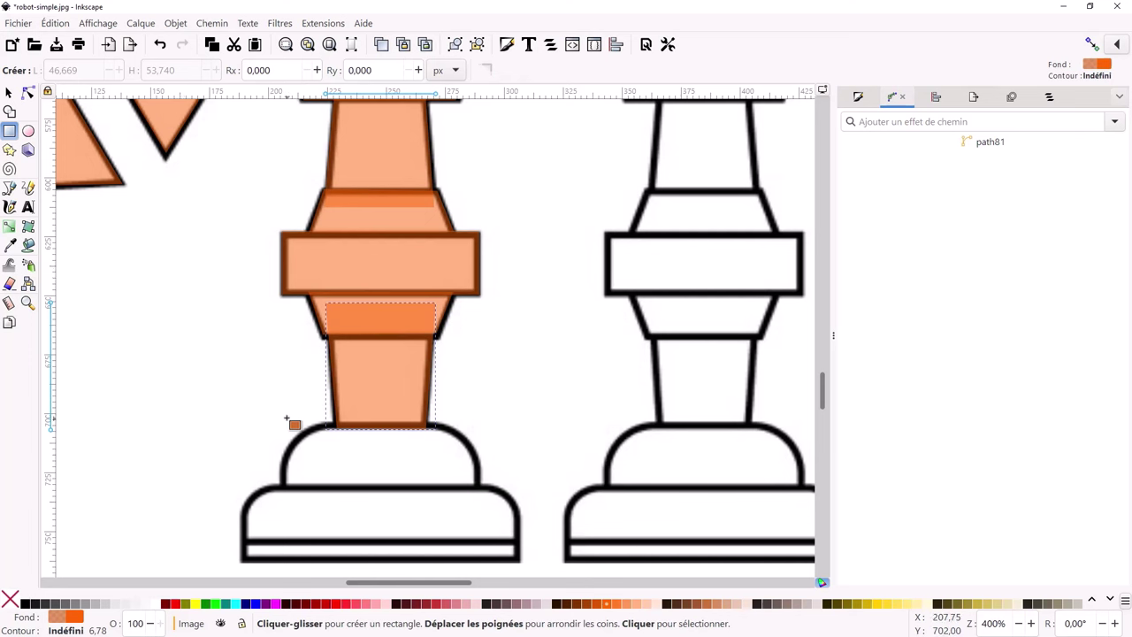
pyautogui.moveTo(290, 421); pyautogui.dragTo(477, 485)
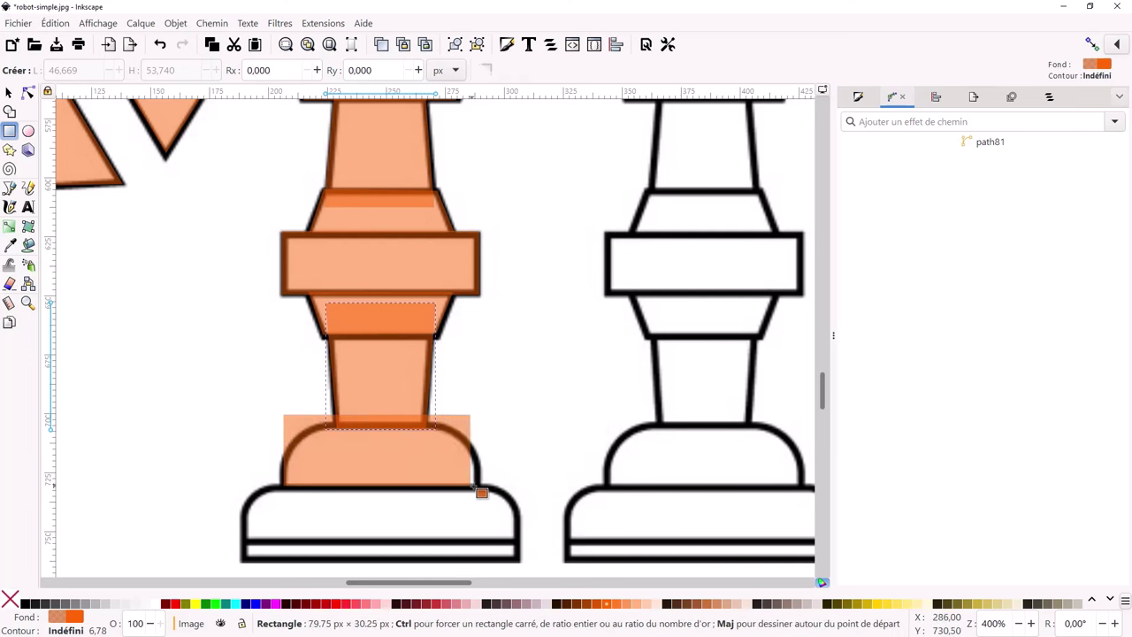
pyautogui.moveTo(478, 486); pyautogui.dragTo(478, 484)
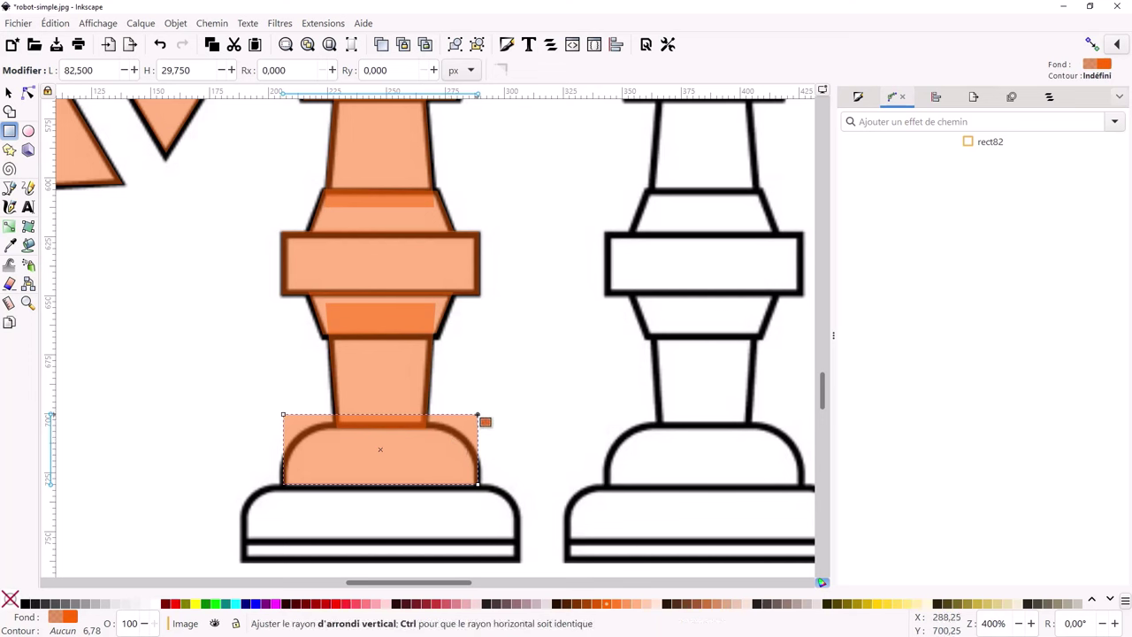
pyautogui.moveTo(479, 429); pyautogui.dragTo(478, 437)
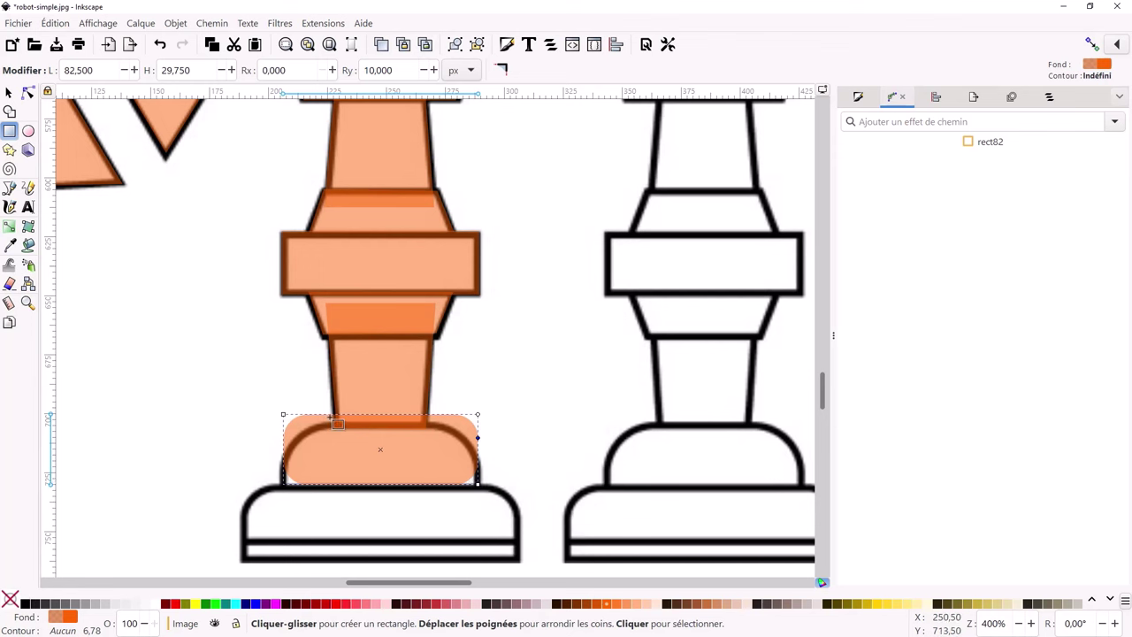
pyautogui.click(209, 24)
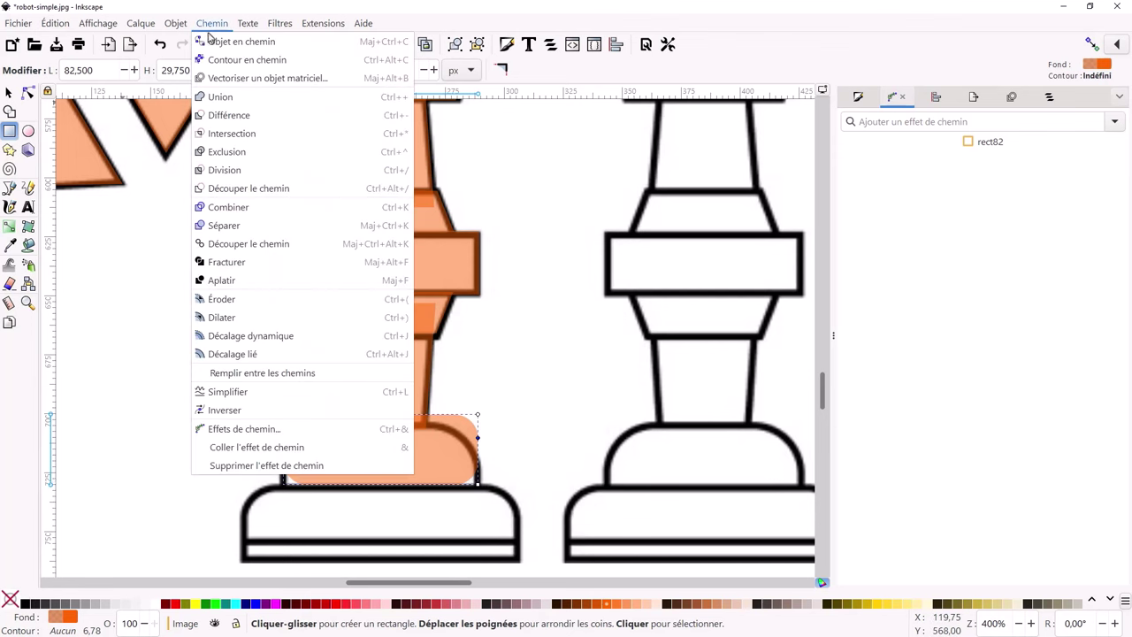
pyautogui.click(217, 45)
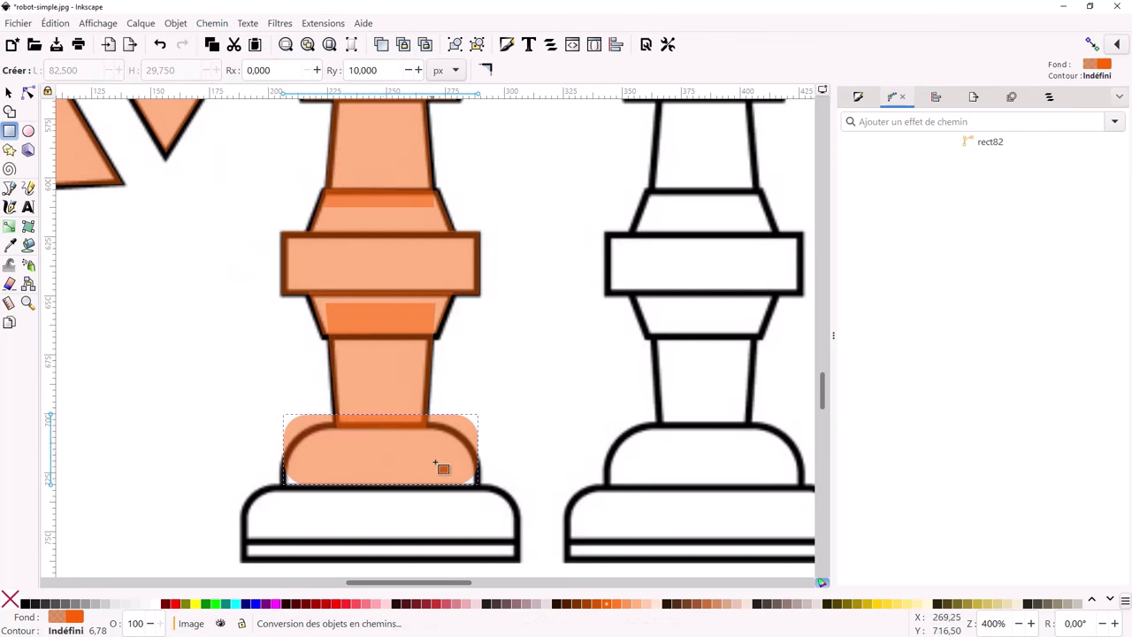
# Drag the bottom, right-side and top nodes onto the dome's drawn outline
pyautogui.click(27, 92)
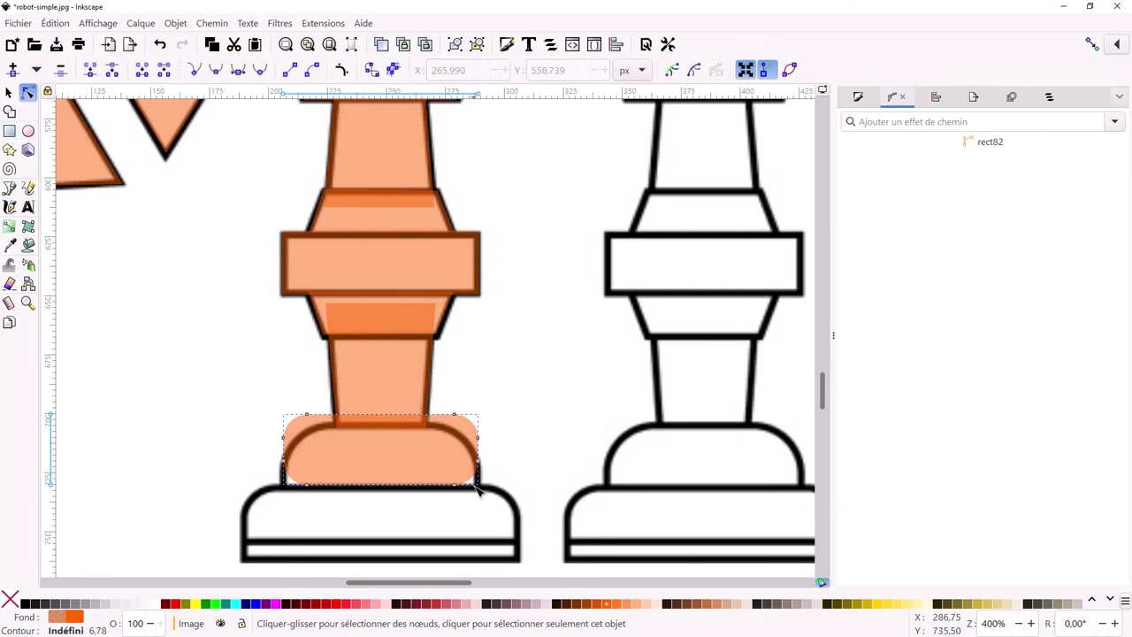
pyautogui.scroll(4, 477, 488)
pyautogui.scroll(-3, 487, 430)
pyautogui.scroll(2, 487, 430)
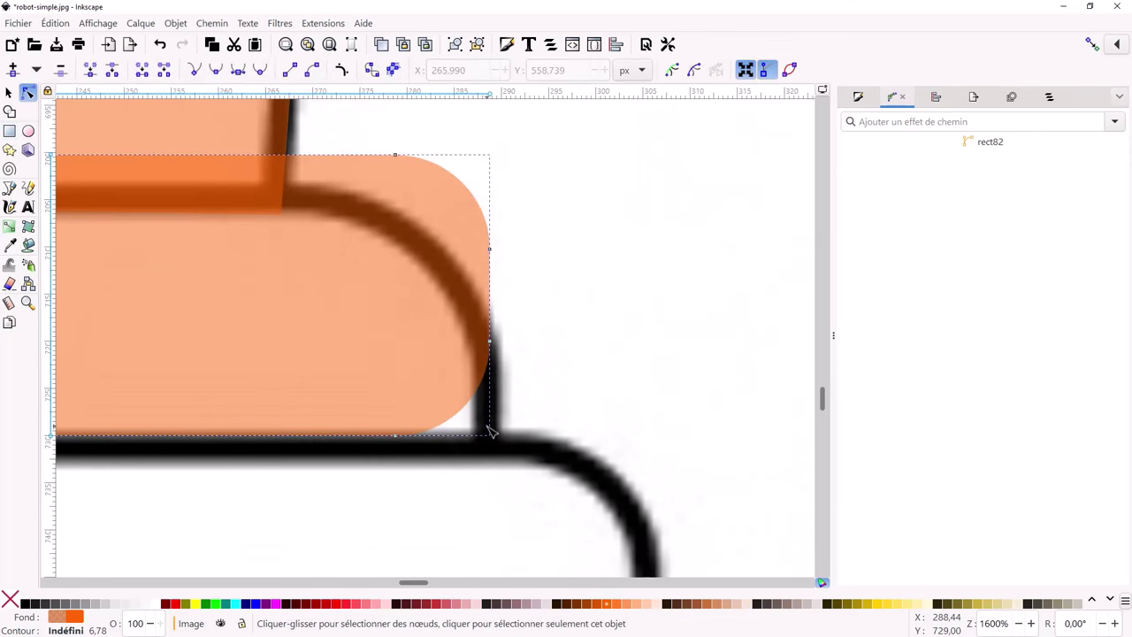
pyautogui.moveTo(374, 395)
pyautogui.mouseDown()
pyautogui.moveTo(410, 452)
pyautogui.moveTo(448, 436)
pyautogui.mouseUp()
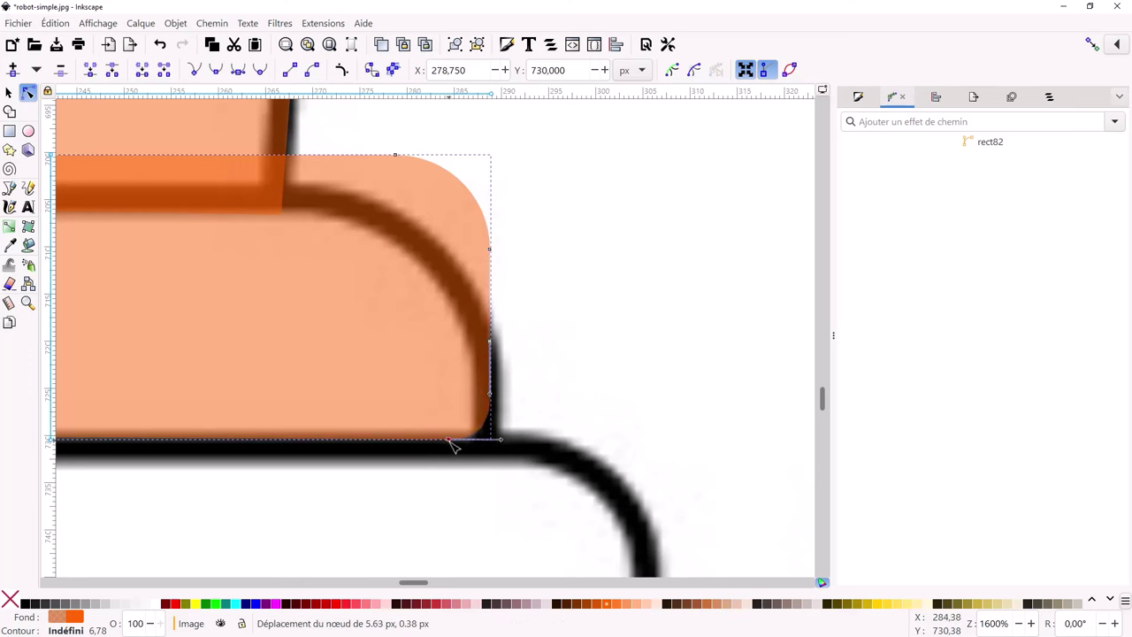
pyautogui.moveTo(451, 438); pyautogui.dragTo(447, 467)
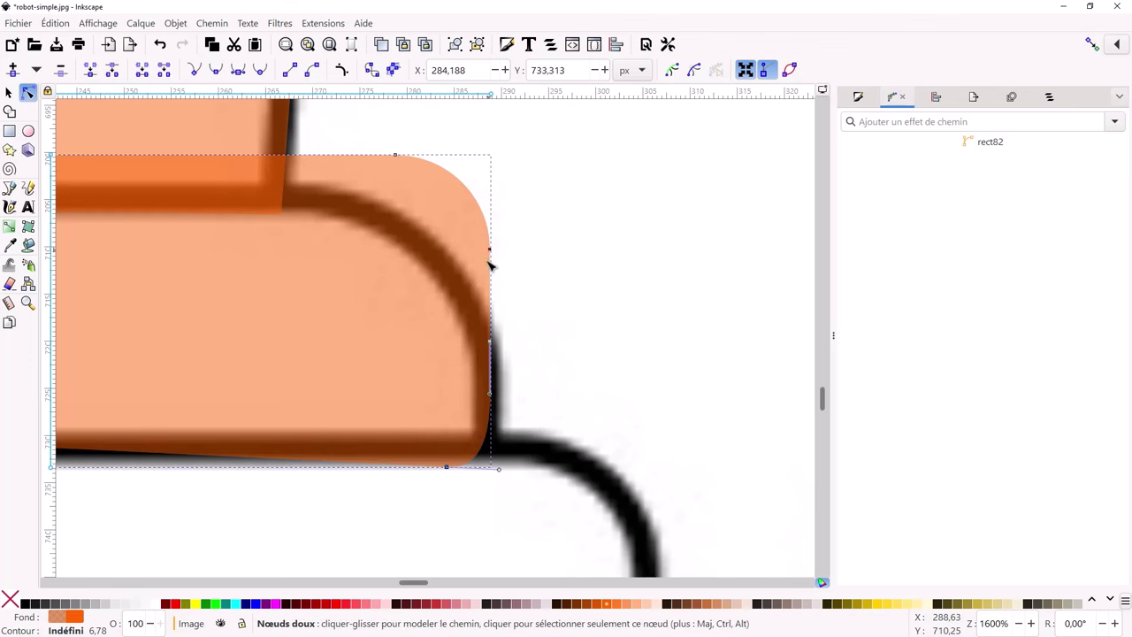
pyautogui.moveTo(491, 266); pyautogui.dragTo(488, 324)
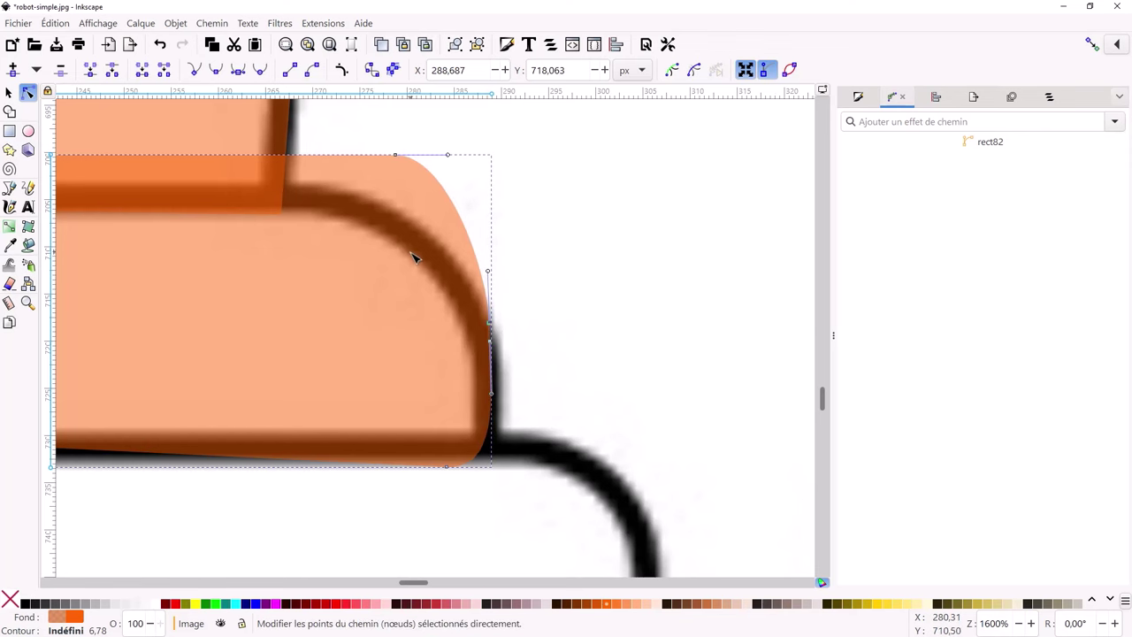
pyautogui.scroll(-1, 416, 252)
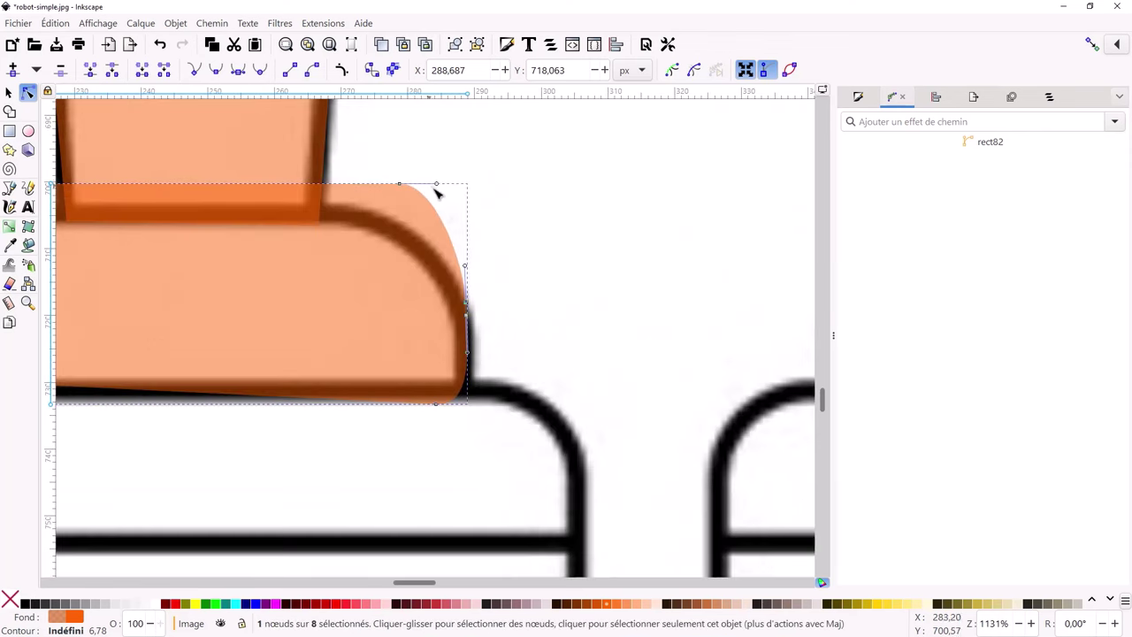
pyautogui.moveTo(435, 183)
pyautogui.mouseDown()
pyautogui.moveTo(403, 212)
pyautogui.moveTo(427, 198)
pyautogui.mouseUp()
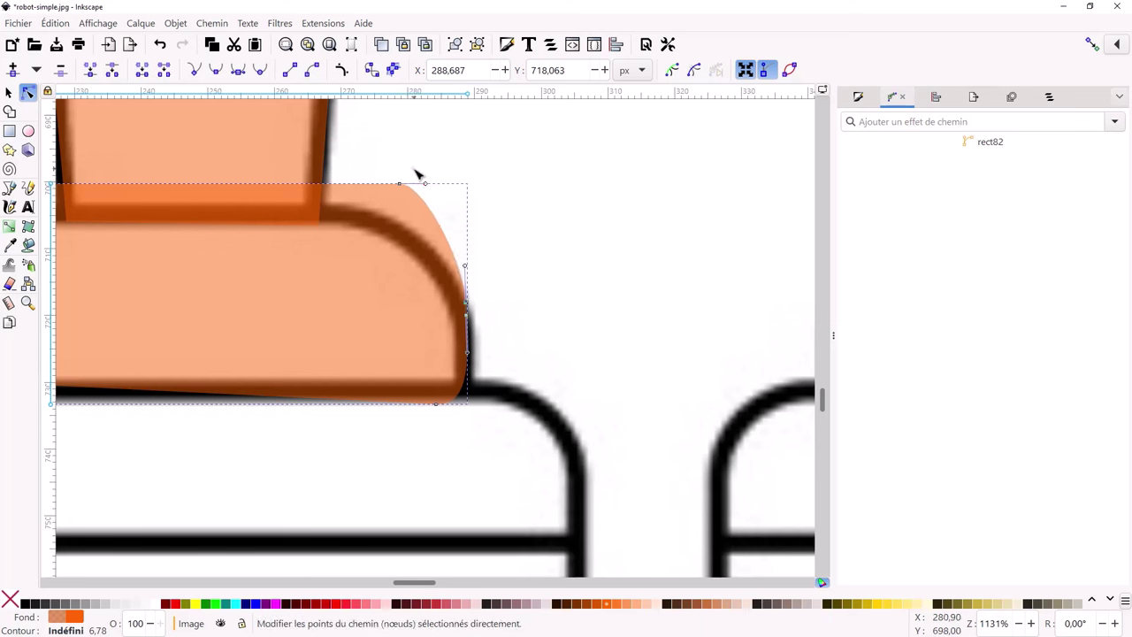
pyautogui.moveTo(398, 191); pyautogui.dragTo(362, 219)
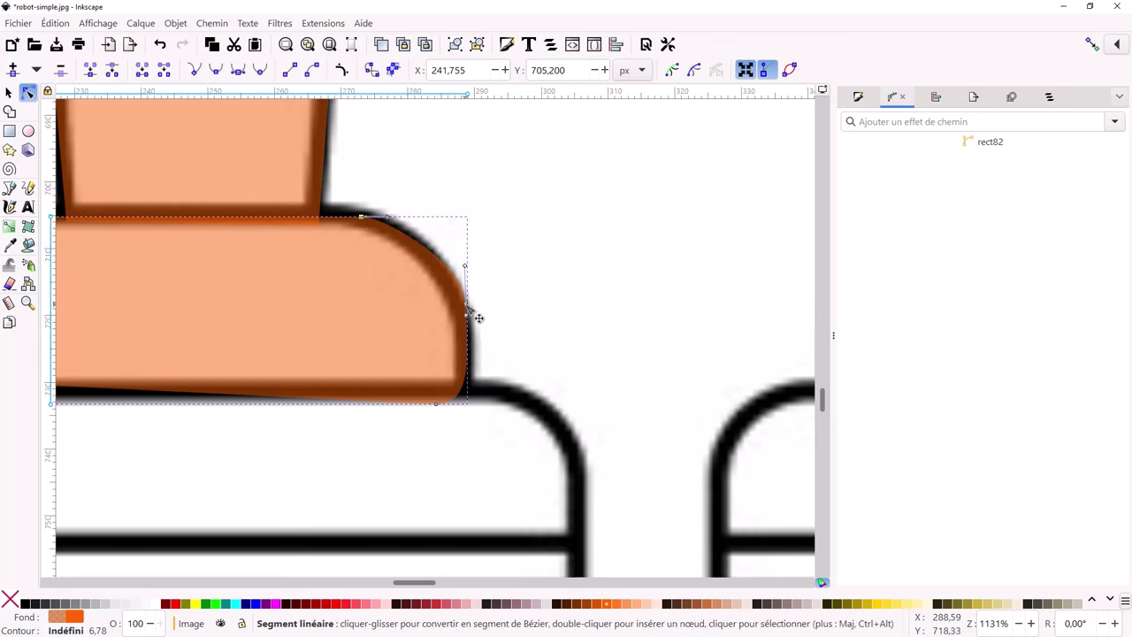
# Curve the left edge and move the bottom-left node onto the dome outline
pyautogui.click(468, 309)
pyautogui.scroll(-1, 491, 305)
pyautogui.scroll(-1, 491, 306)
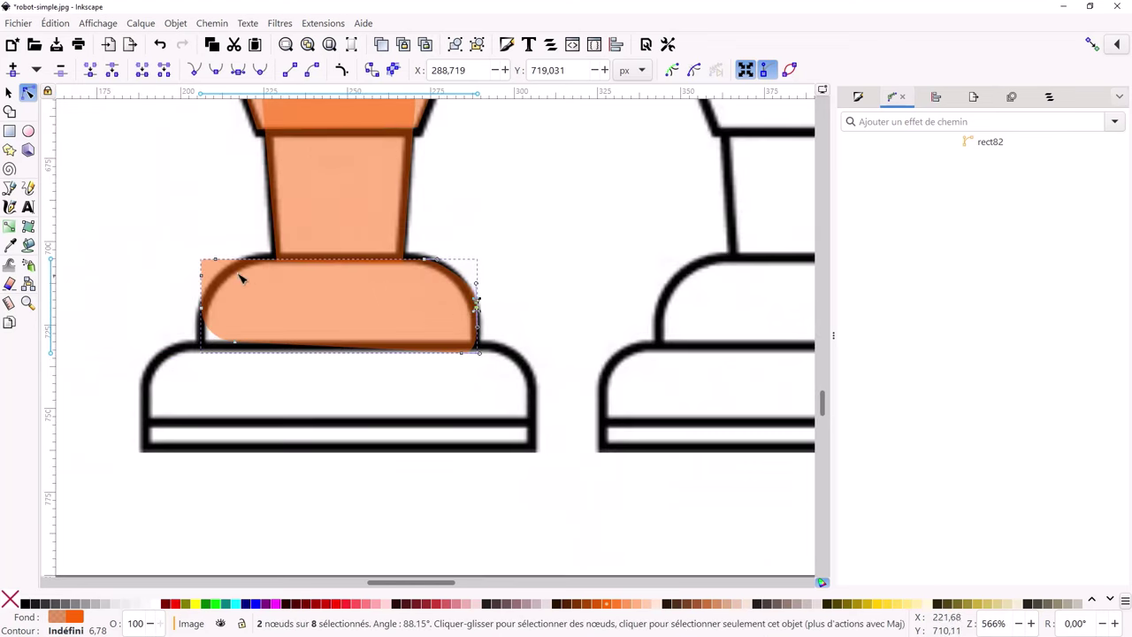
pyautogui.scroll(2, 235, 278)
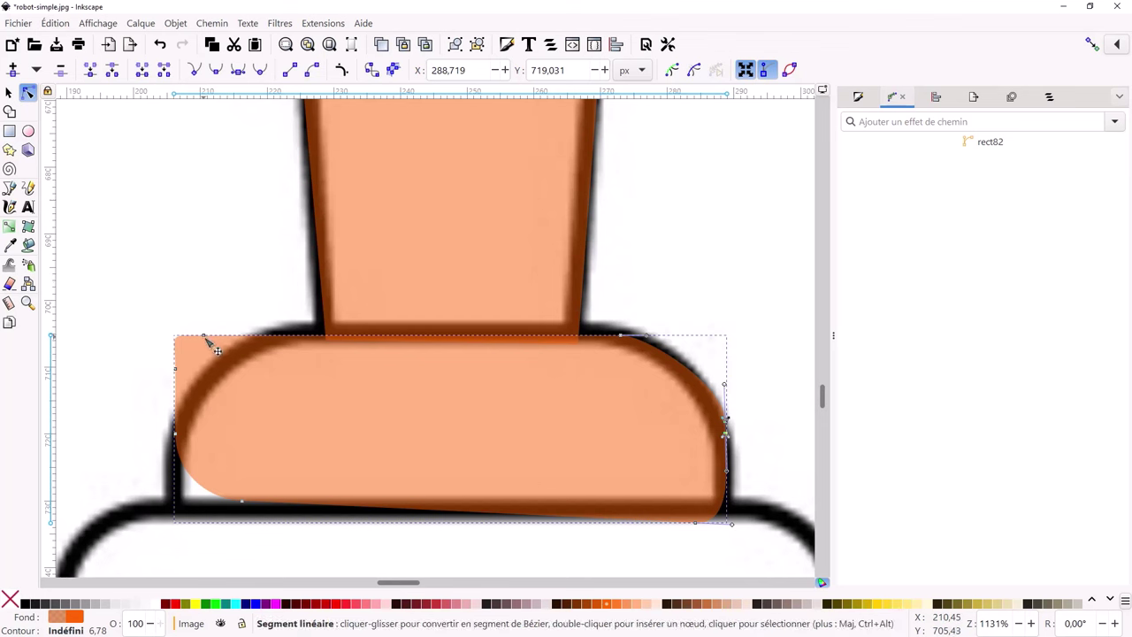
pyautogui.moveTo(204, 337)
pyautogui.mouseDown()
pyautogui.moveTo(272, 350)
pyautogui.moveTo(291, 338)
pyautogui.mouseUp()
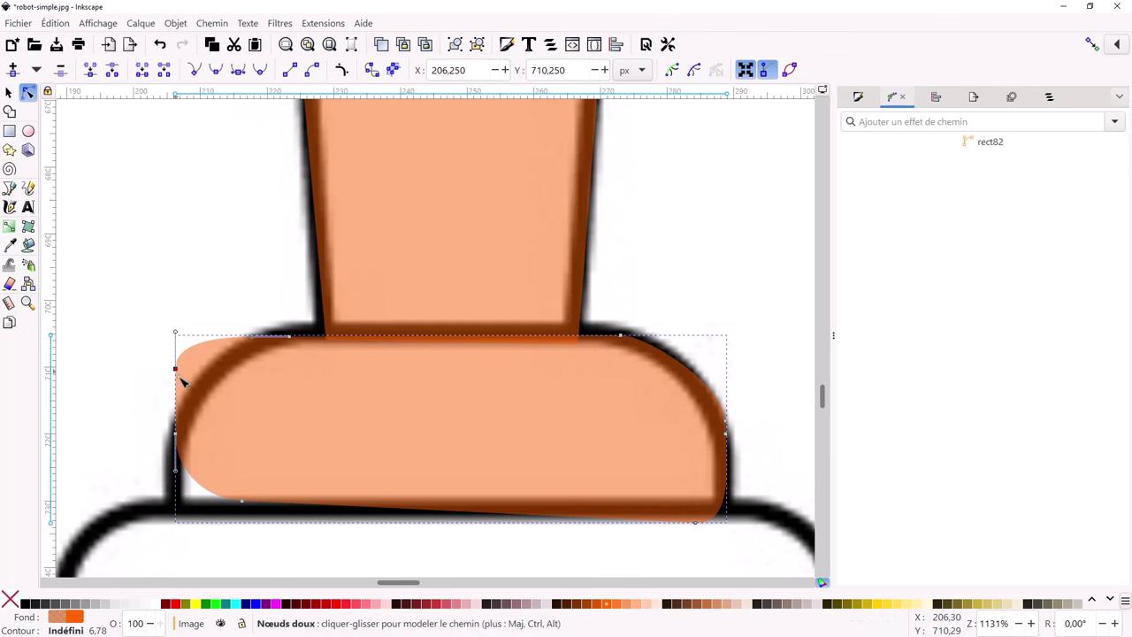
pyautogui.moveTo(178, 375); pyautogui.dragTo(190, 403)
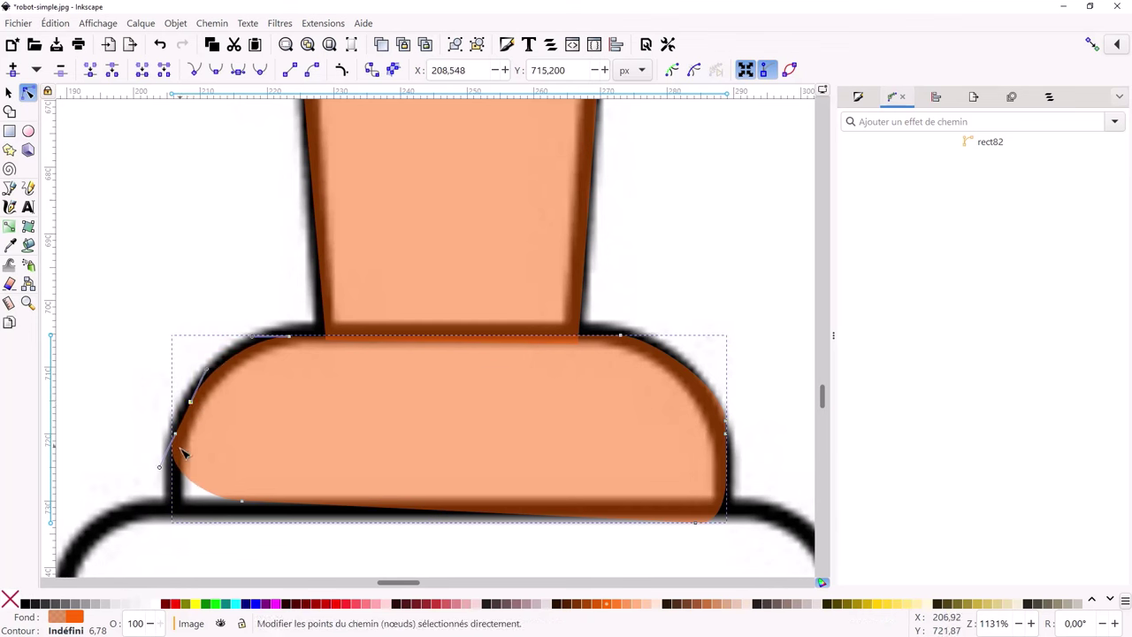
pyautogui.click(241, 503)
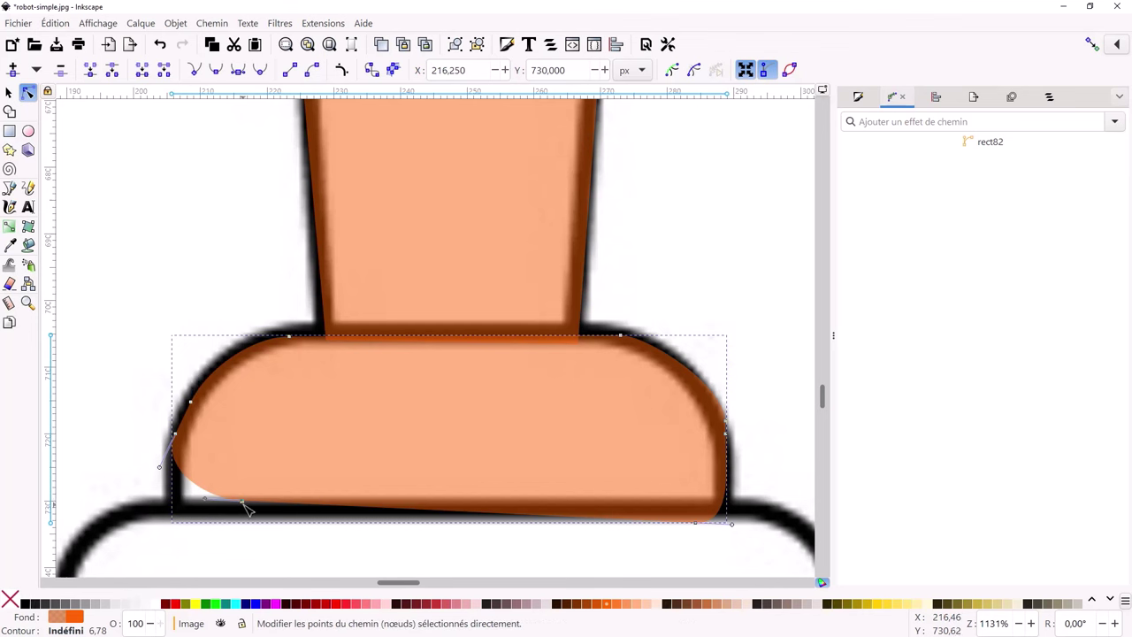
pyautogui.moveTo(241, 504); pyautogui.dragTo(202, 539)
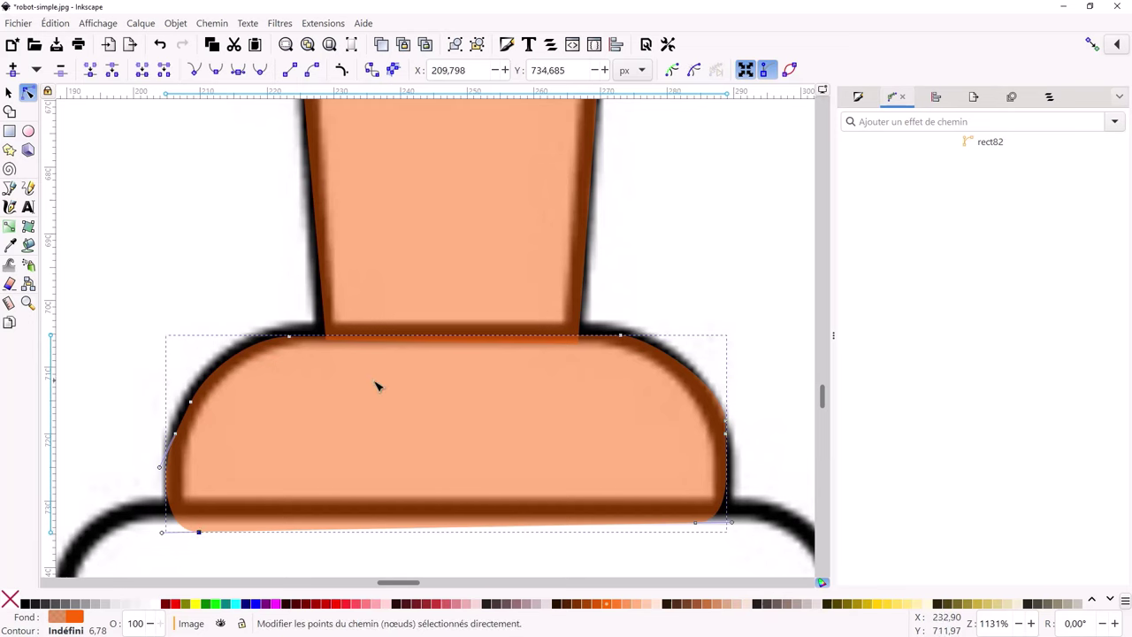
pyautogui.scroll(-1, 378, 386)
pyautogui.scroll(-1, 389, 386)
pyautogui.scroll(-1, 374, 434)
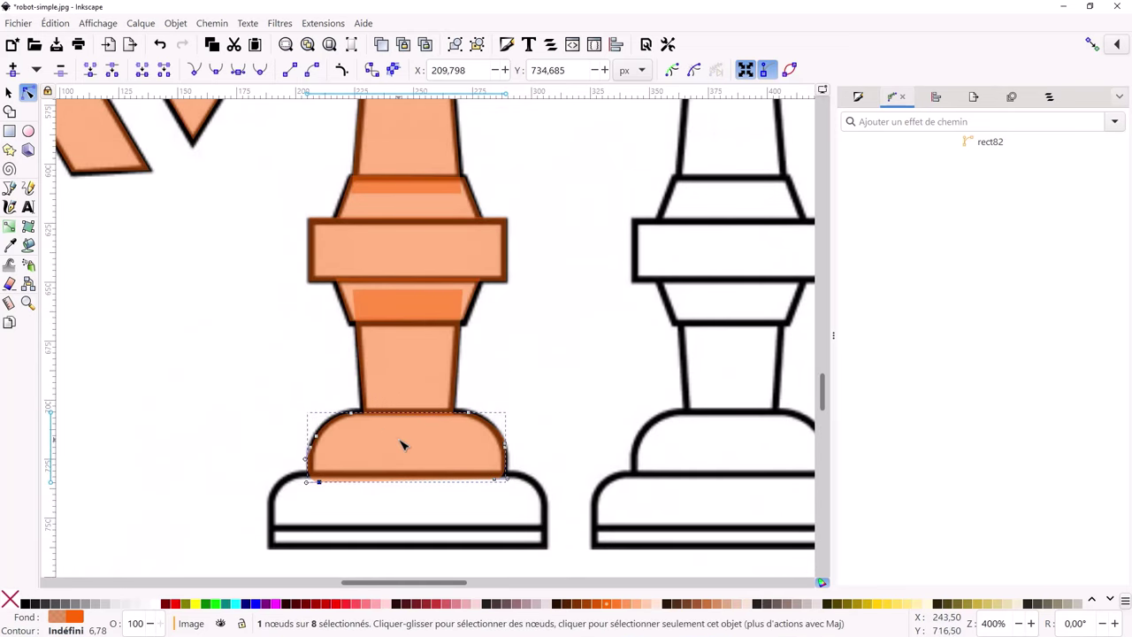
# Duplicate the rounded foot piece, move it onto the wider base and stretch it both ways
pyautogui.click(16, 95)
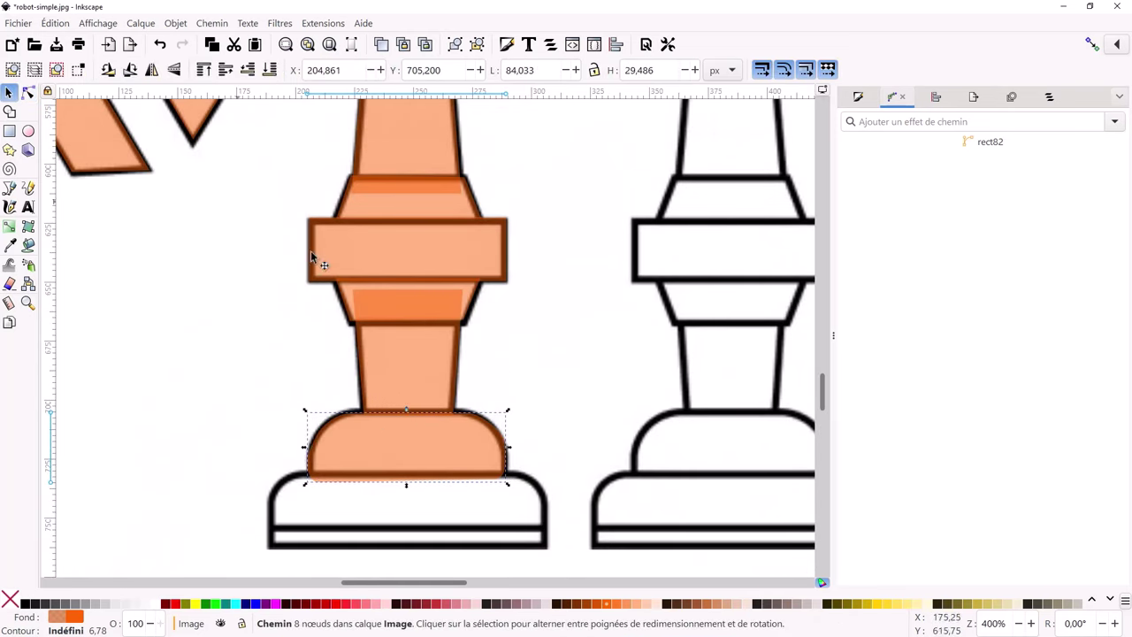
pyautogui.hotkey('ctrl', 'd')
pyautogui.moveTo(421, 436); pyautogui.dragTo(412, 482)
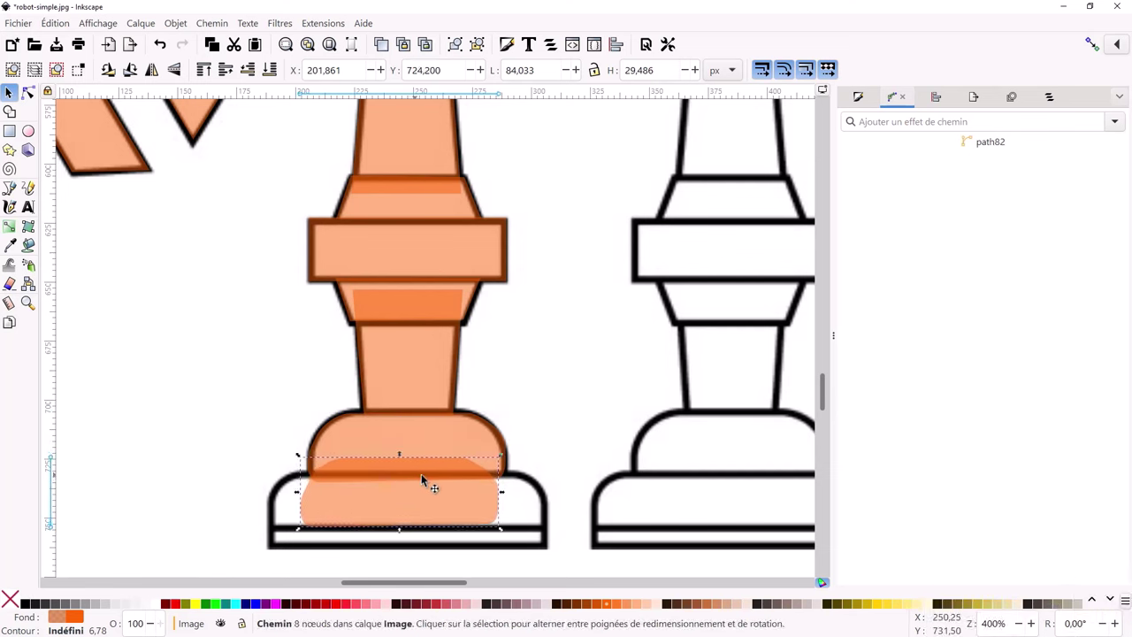
pyautogui.moveTo(501, 493); pyautogui.dragTo(543, 501)
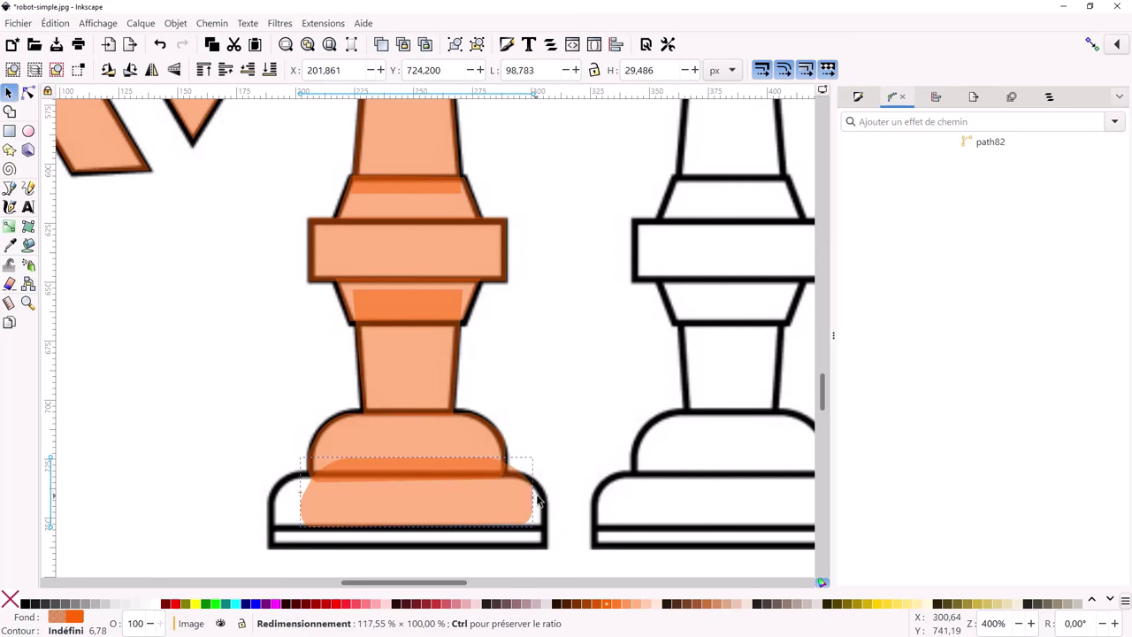
pyautogui.moveTo(300, 494); pyautogui.dragTo(261, 495)
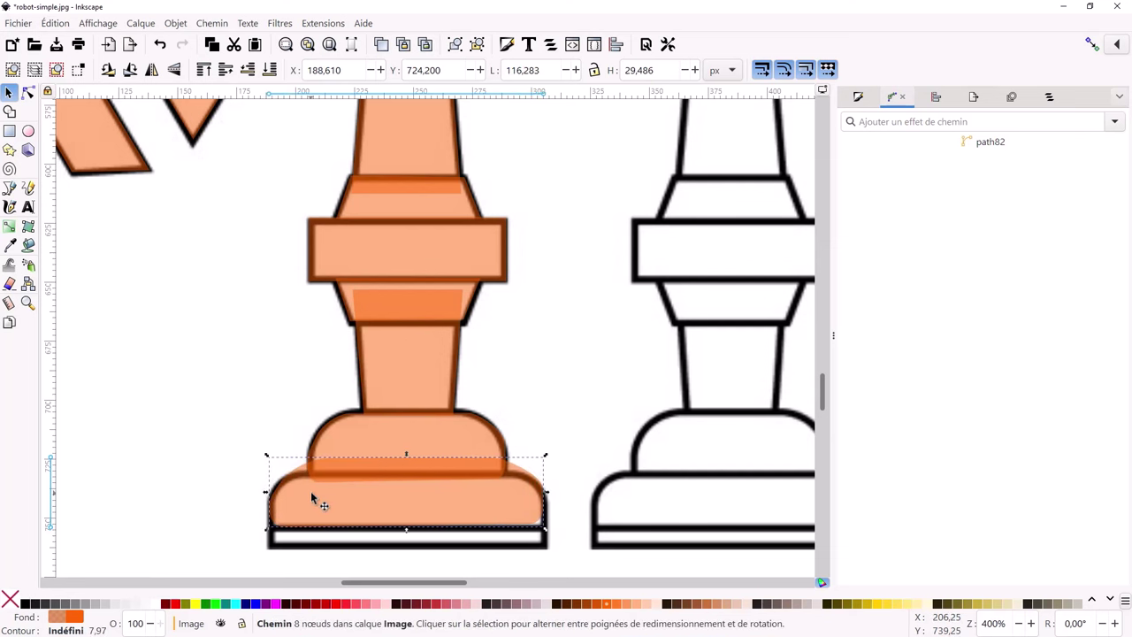
pyautogui.keyDown('ctrl'); pyautogui.scroll(1, 332, 495); pyautogui.keyUp('ctrl')
pyautogui.keyDown('ctrl'); pyautogui.scroll(1, 340, 500); pyautogui.keyUp('ctrl')
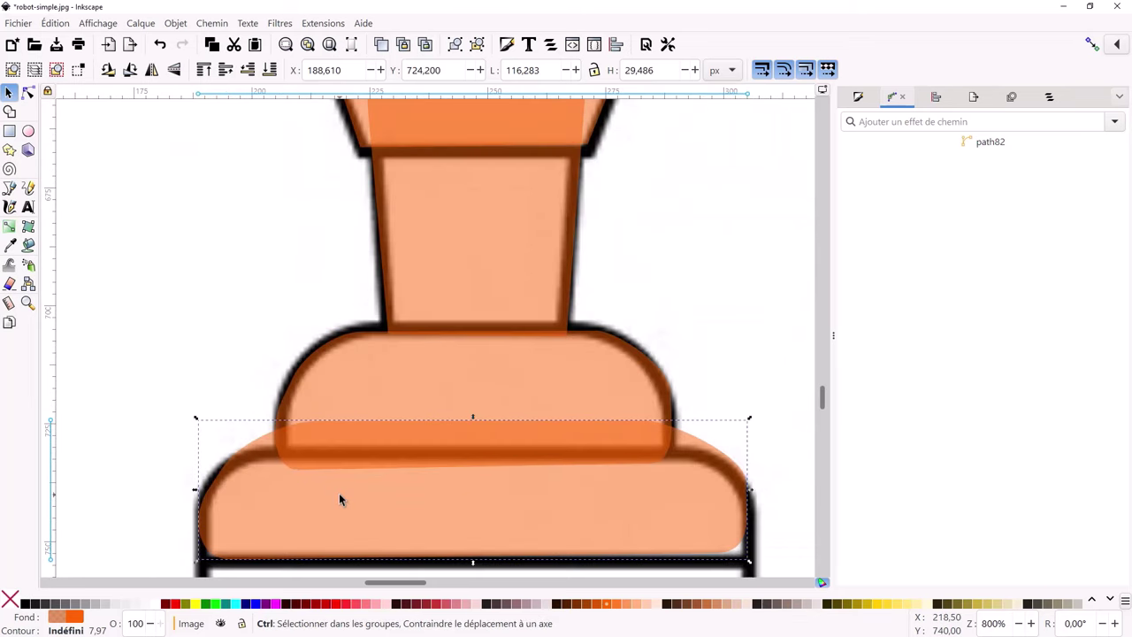
pyautogui.keyDown('ctrl'); pyautogui.scroll(-2, 340, 500); pyautogui.keyUp('ctrl')
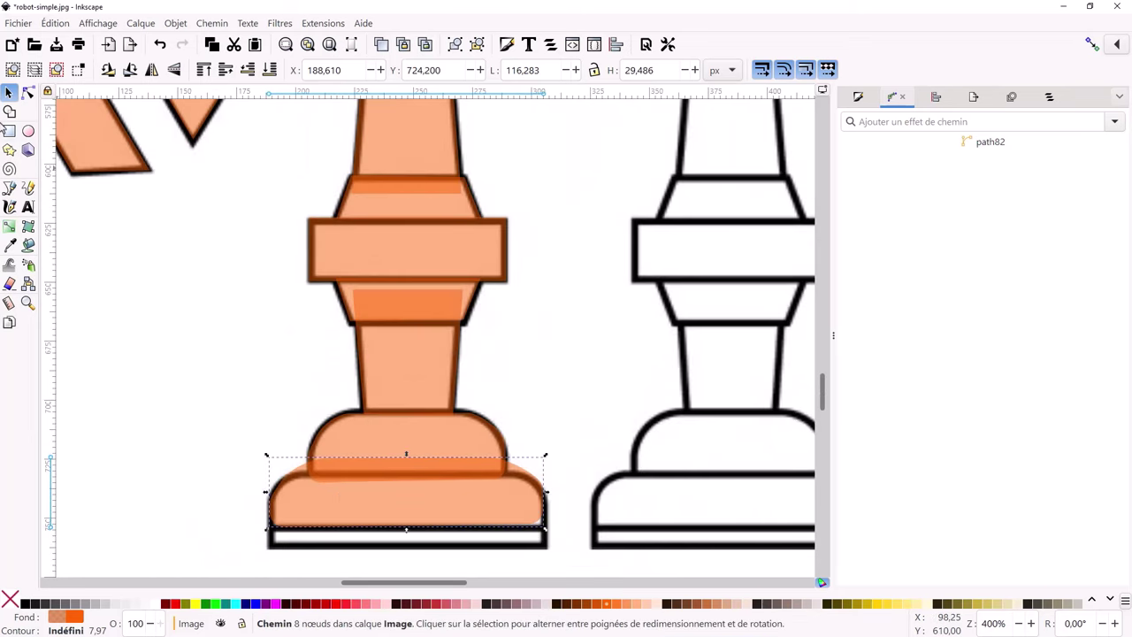
# Cover the foot's bottom strip with a 118.25 × 15 px orange rectangle
pyautogui.click(9, 131)
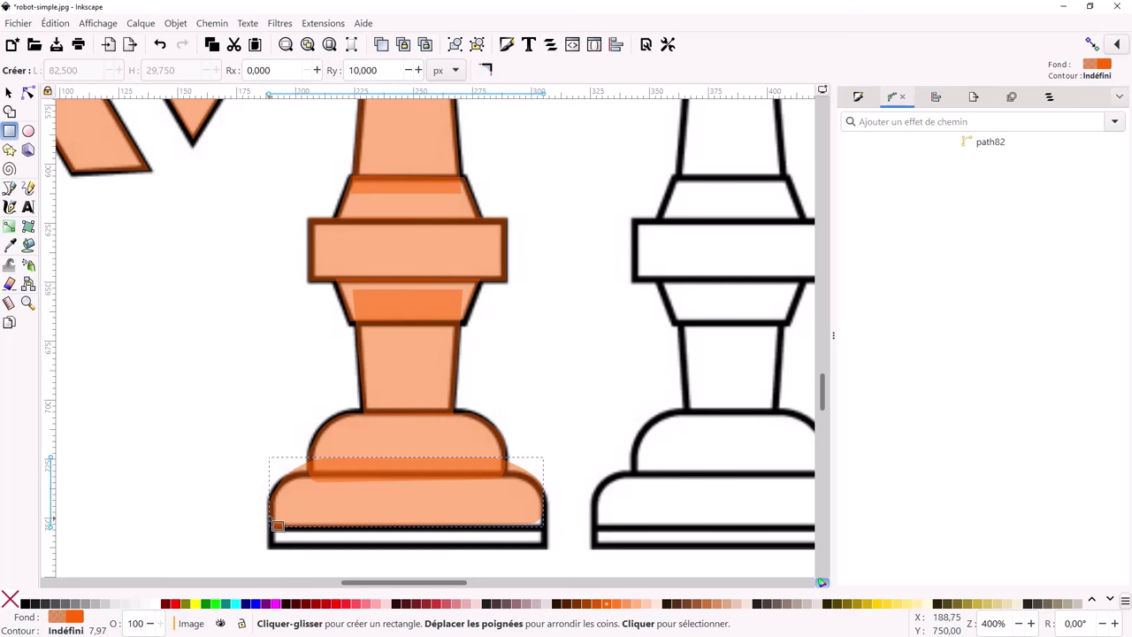
pyautogui.moveTo(273, 517)
pyautogui.mouseDown()
pyautogui.moveTo(547, 553)
pyautogui.moveTo(549, 513)
pyautogui.mouseUp()
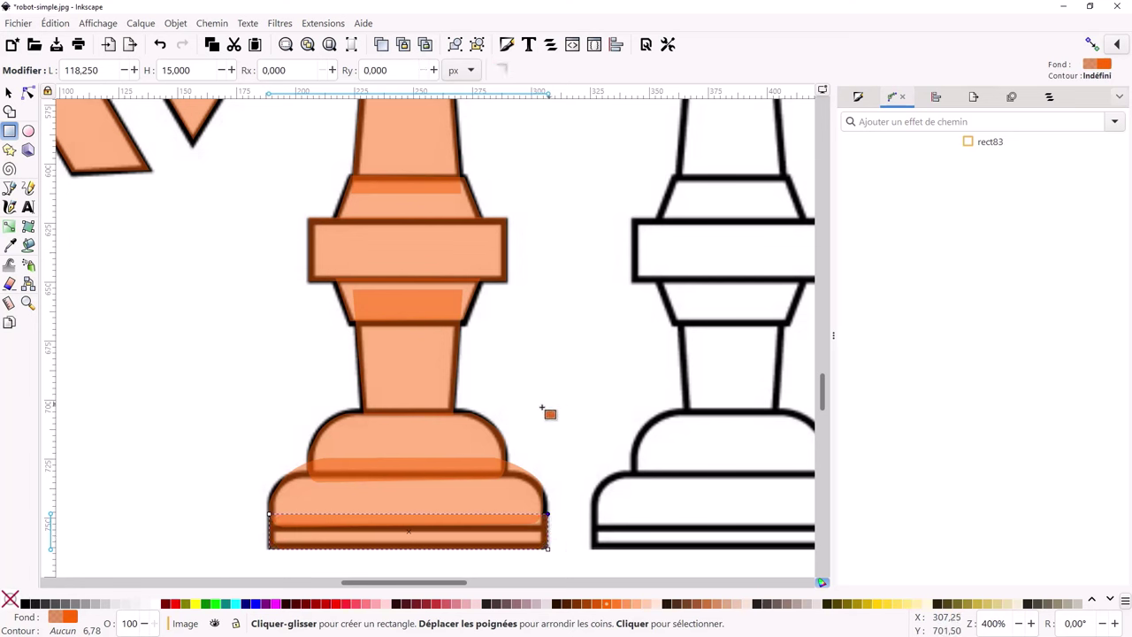
pyautogui.click(9, 92)
pyautogui.click(268, 299)
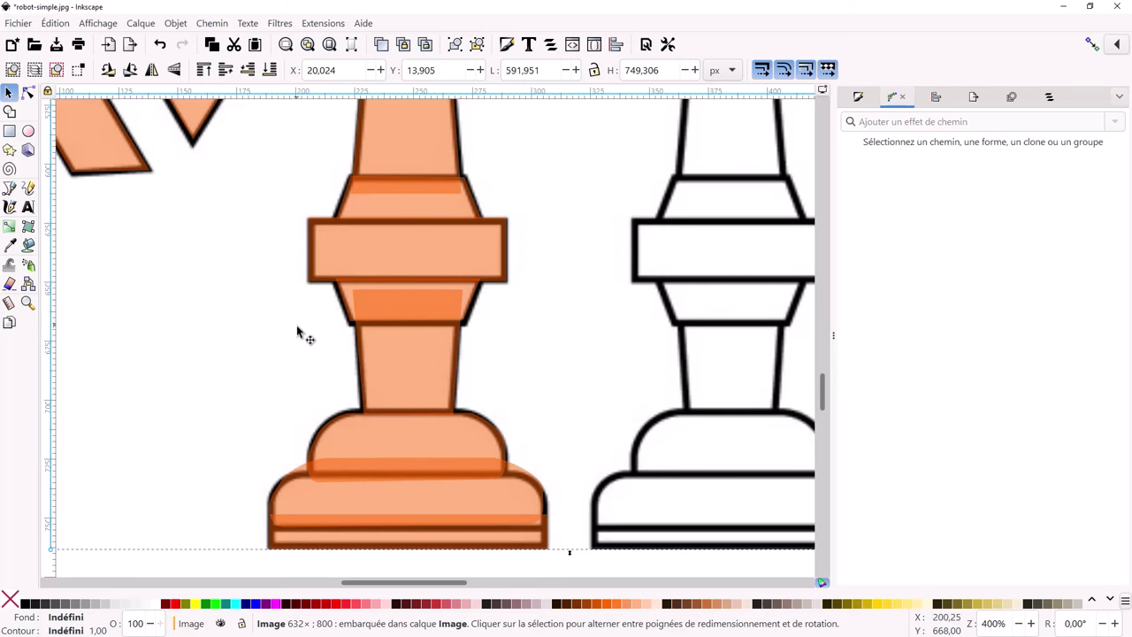
# Convert the orange head rectangle rect71 into an editable path
pyautogui.keyDown('ctrl'); pyautogui.scroll(-3, 301, 333); pyautogui.keyUp('ctrl')
pyautogui.keyDown('ctrl'); pyautogui.scroll(-1, 300, 333); pyautogui.keyUp('ctrl')
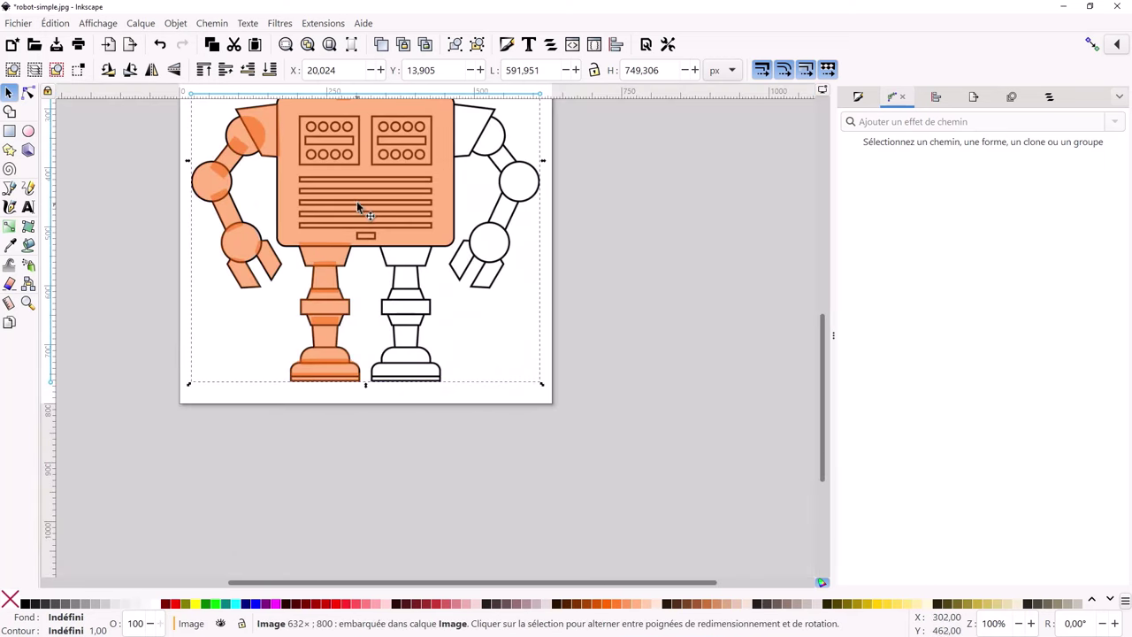
pyautogui.scroll(3, 358, 206)
pyautogui.scroll(1, 359, 206)
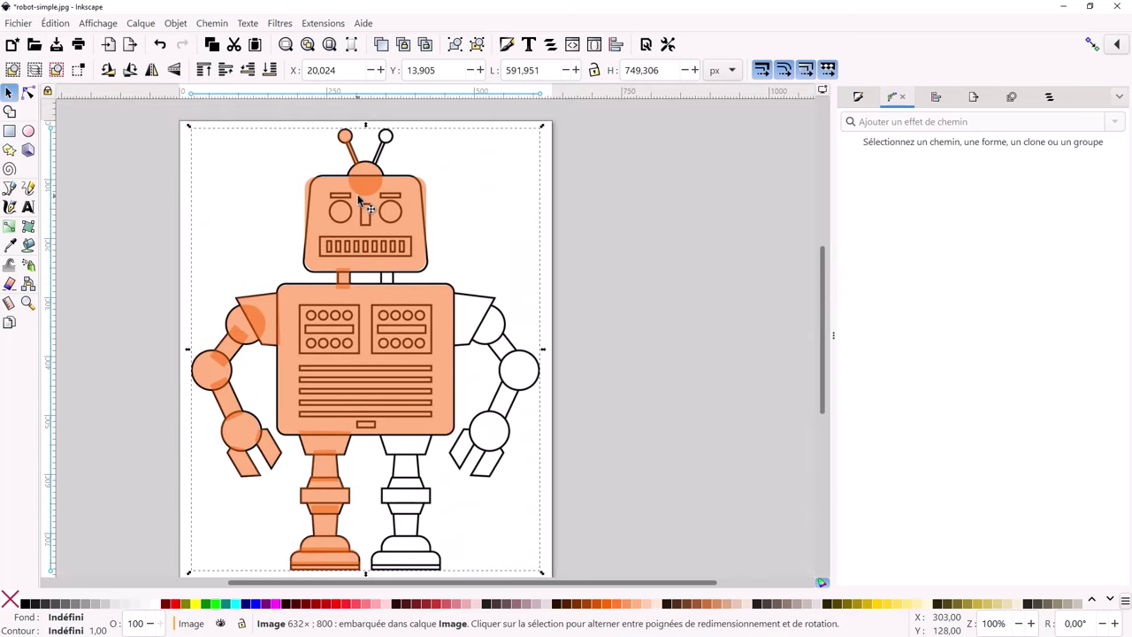
pyautogui.keyDown('ctrl'); pyautogui.scroll(2, 365, 210); pyautogui.keyUp('ctrl')
pyautogui.keyDown('ctrl'); pyautogui.scroll(1, 365, 209); pyautogui.keyUp('ctrl')
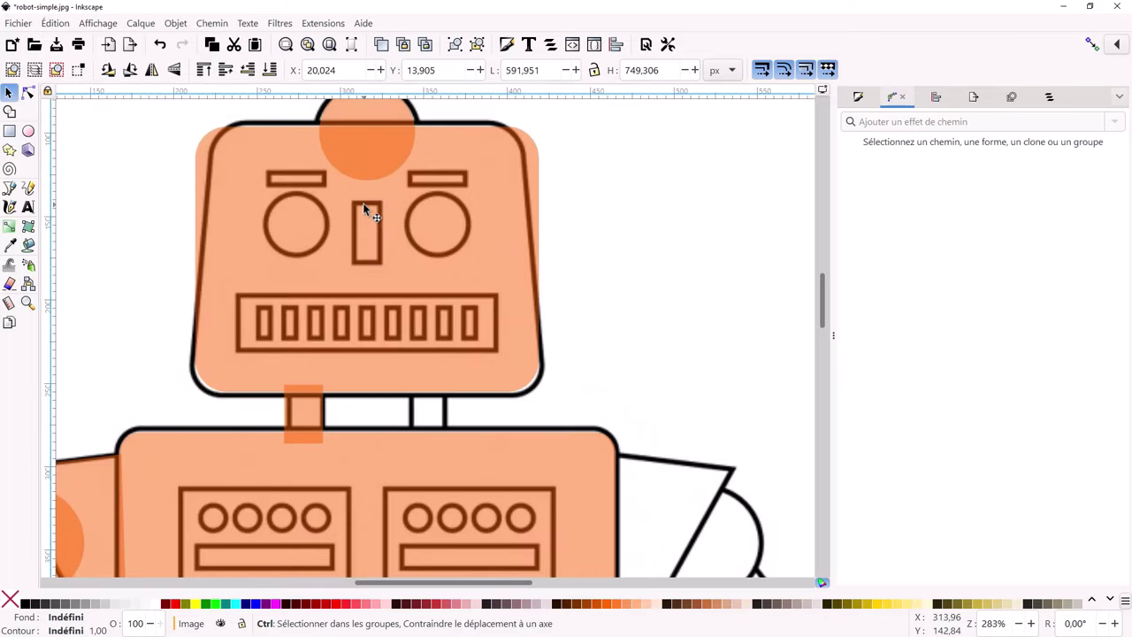
pyautogui.click(263, 144)
pyautogui.click(212, 24)
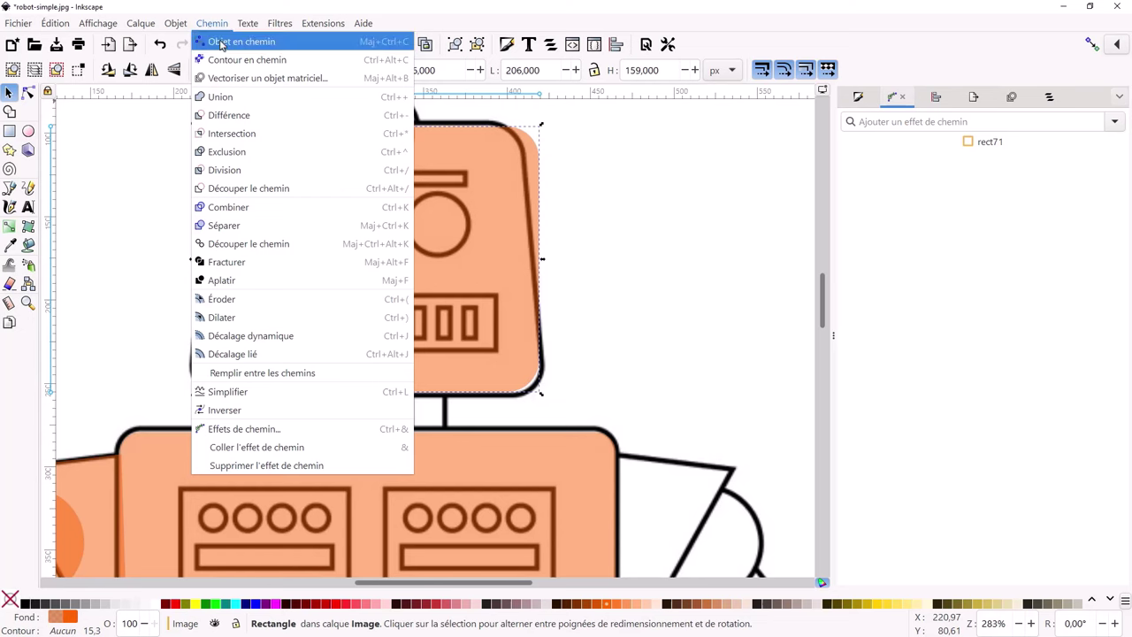
pyautogui.click(239, 41)
pyautogui.click(28, 92)
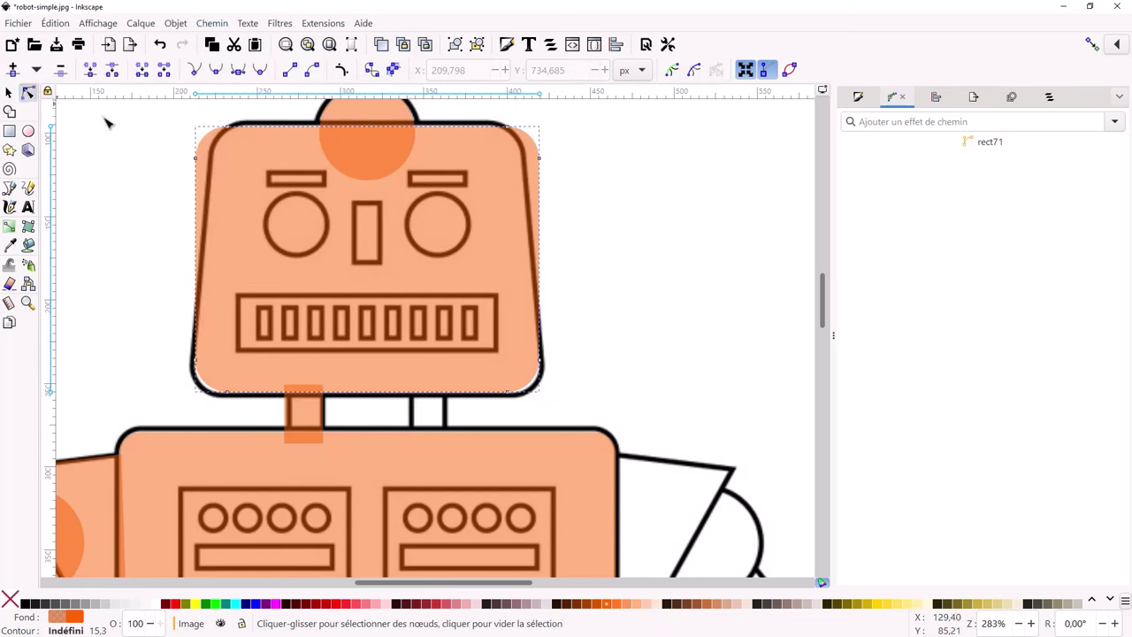
# Nudge the head's top-left corner nodes right and down onto the rounded outline
pyautogui.click(228, 128)
pyautogui.moveTo(228, 129); pyautogui.dragTo(262, 129)
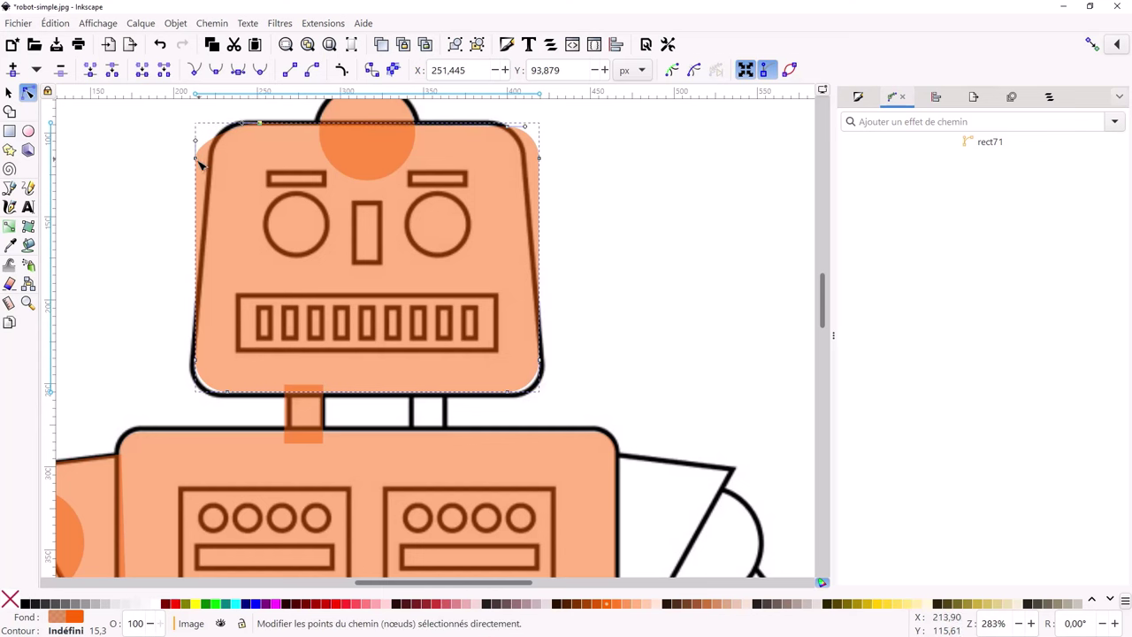
pyautogui.moveTo(198, 167); pyautogui.dragTo(214, 171)
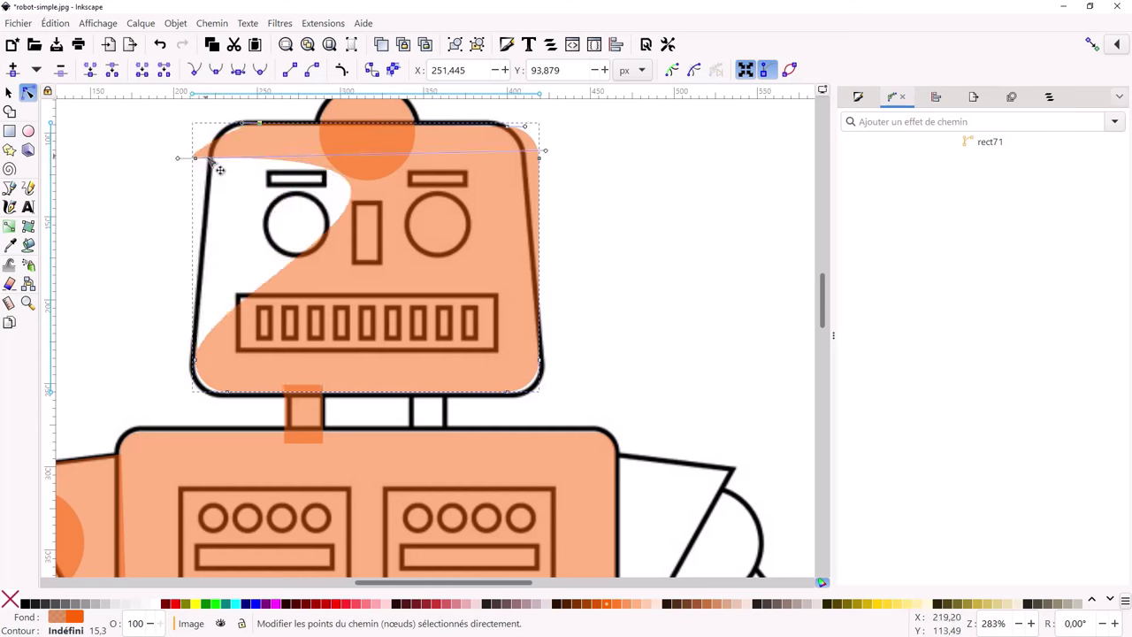
pyautogui.hotkey('ctrl', 'z')
pyautogui.click(197, 161)
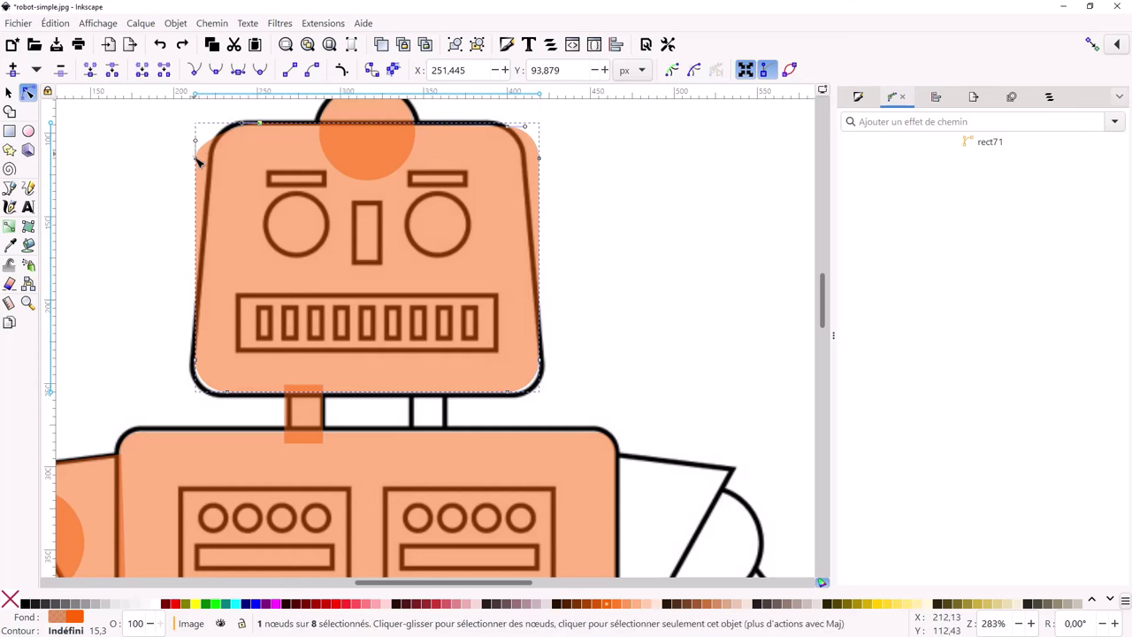
pyautogui.moveTo(196, 162); pyautogui.dragTo(214, 167)
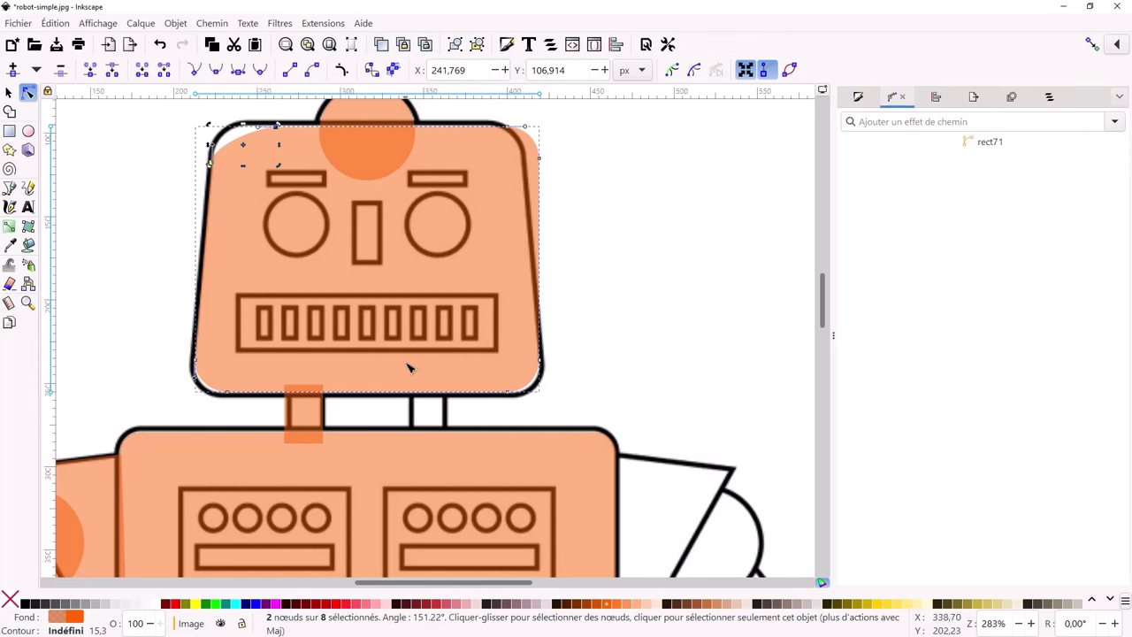
pyautogui.scroll(1, 301, 165)
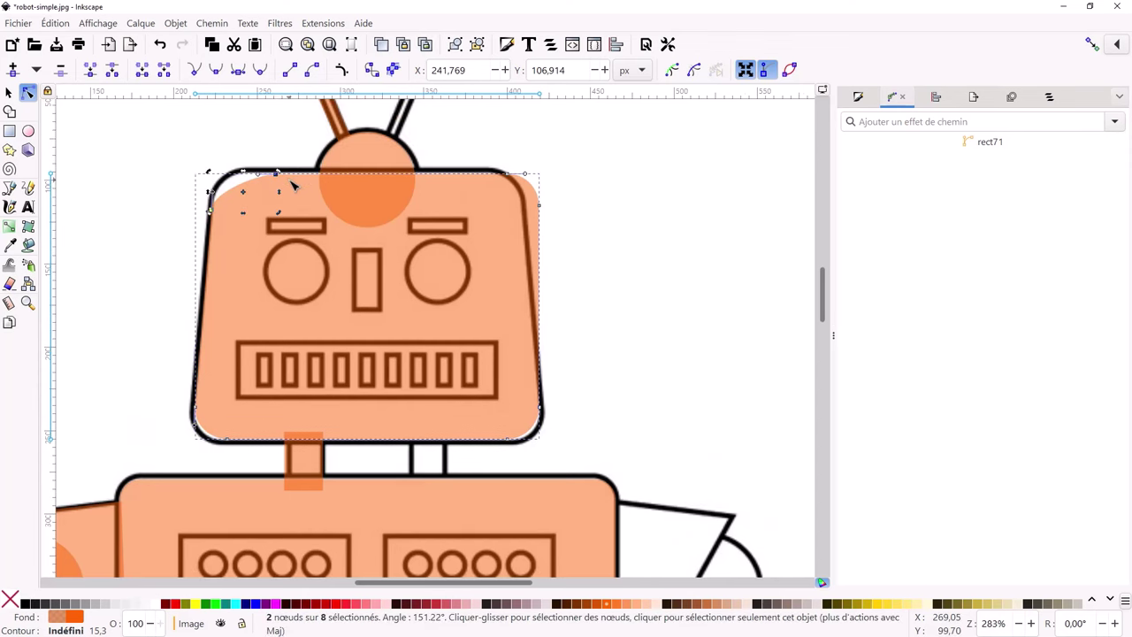
pyautogui.scroll(2, 295, 183)
pyautogui.scroll(1, 254, 169)
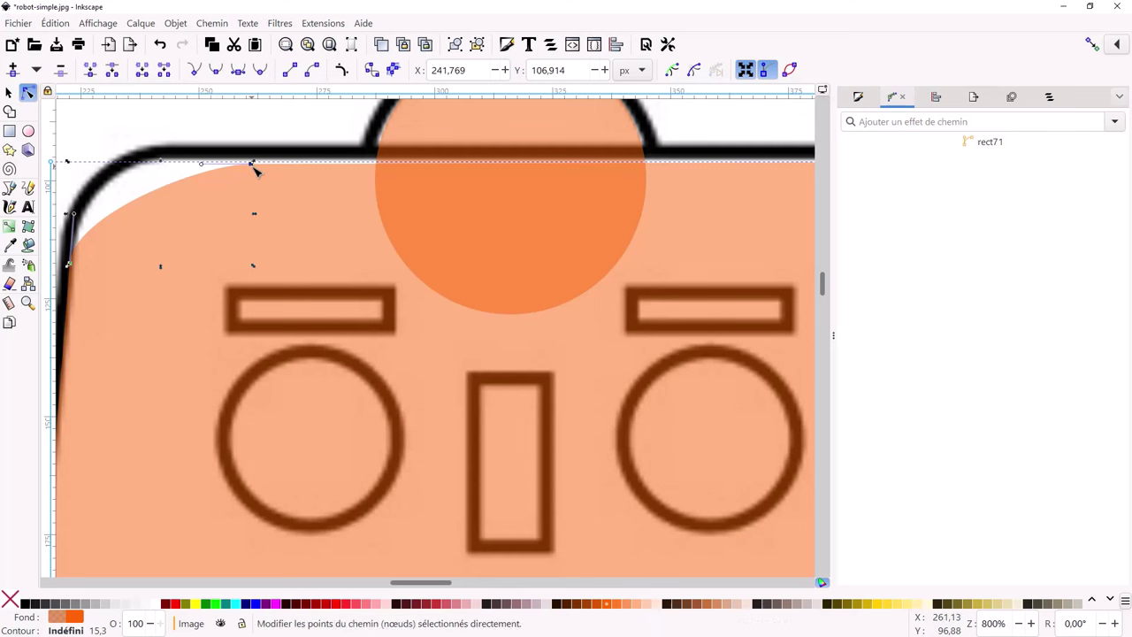
pyautogui.moveTo(253, 169); pyautogui.dragTo(241, 164)
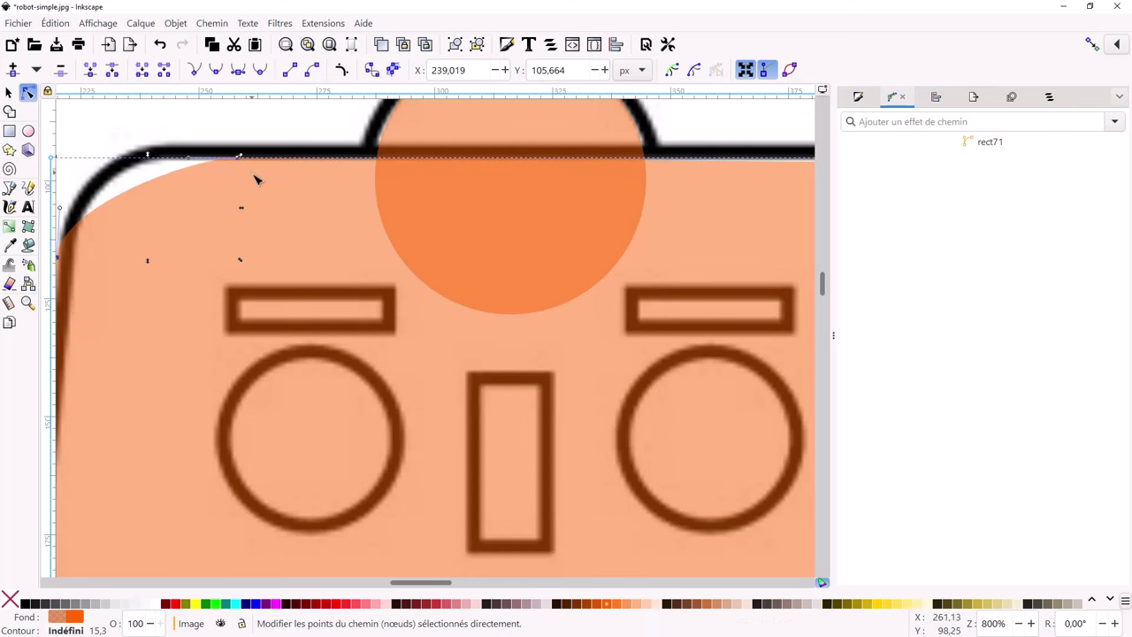
pyautogui.click(217, 145)
pyautogui.click(230, 164)
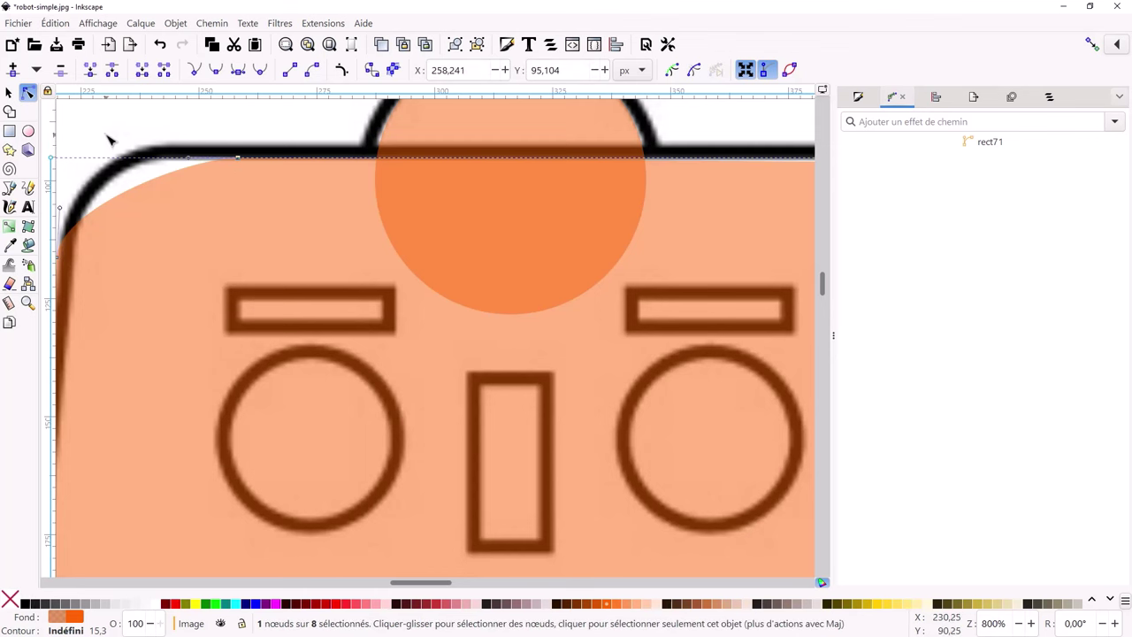
pyautogui.click(84, 240)
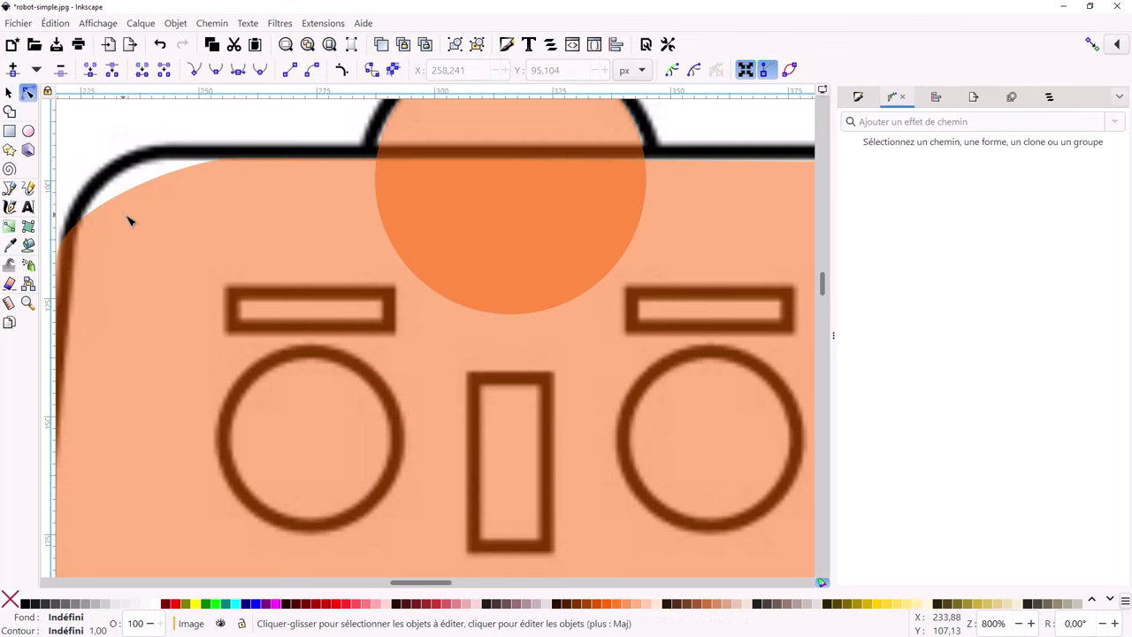
# Pull the head's top-left corner and top-edge nodes onto the drawn outline
pyautogui.hscroll(-3, 177, 216)
pyautogui.click(167, 259)
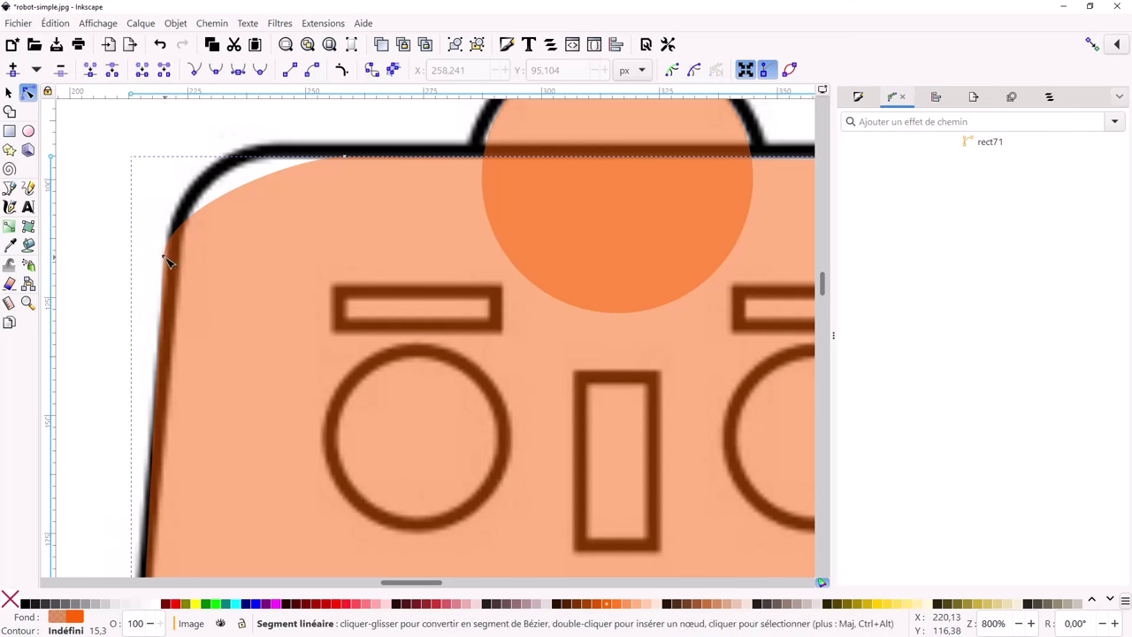
pyautogui.moveTo(167, 259)
pyautogui.mouseDown()
pyautogui.moveTo(195, 213)
pyautogui.moveTo(182, 218)
pyautogui.mouseUp()
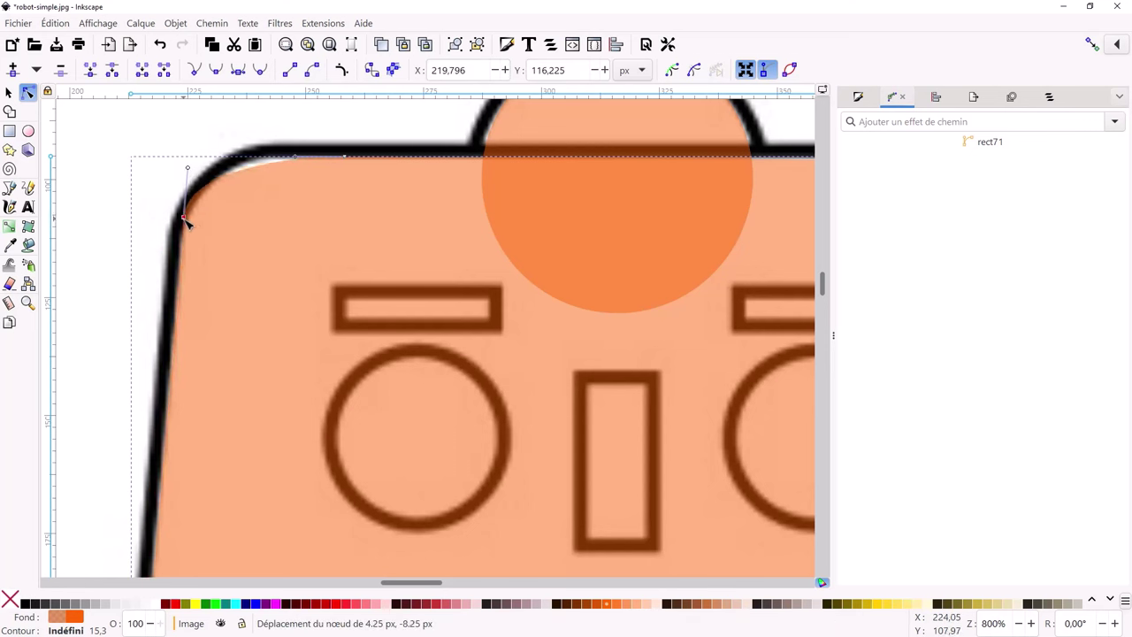
pyautogui.click(346, 158)
pyautogui.moveTo(346, 159); pyautogui.dragTo(316, 154)
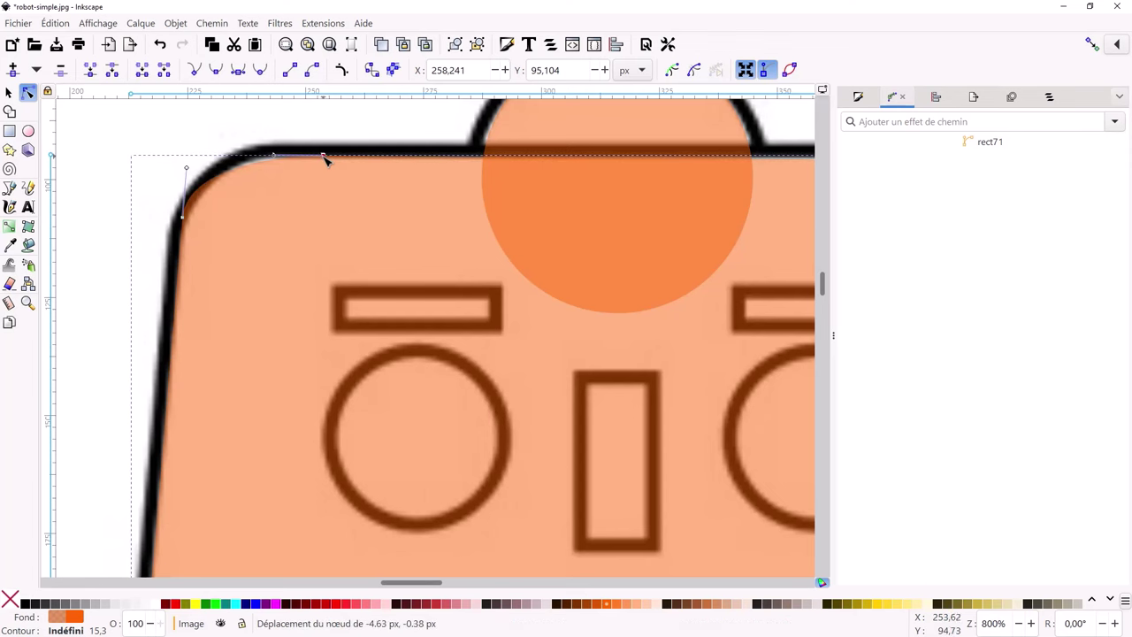
# Adjust the head's bottom-left corner nodes to hug the rounded outline, then deselect
pyautogui.scroll(-2, 350, 207)
pyautogui.scroll(-1, 349, 208)
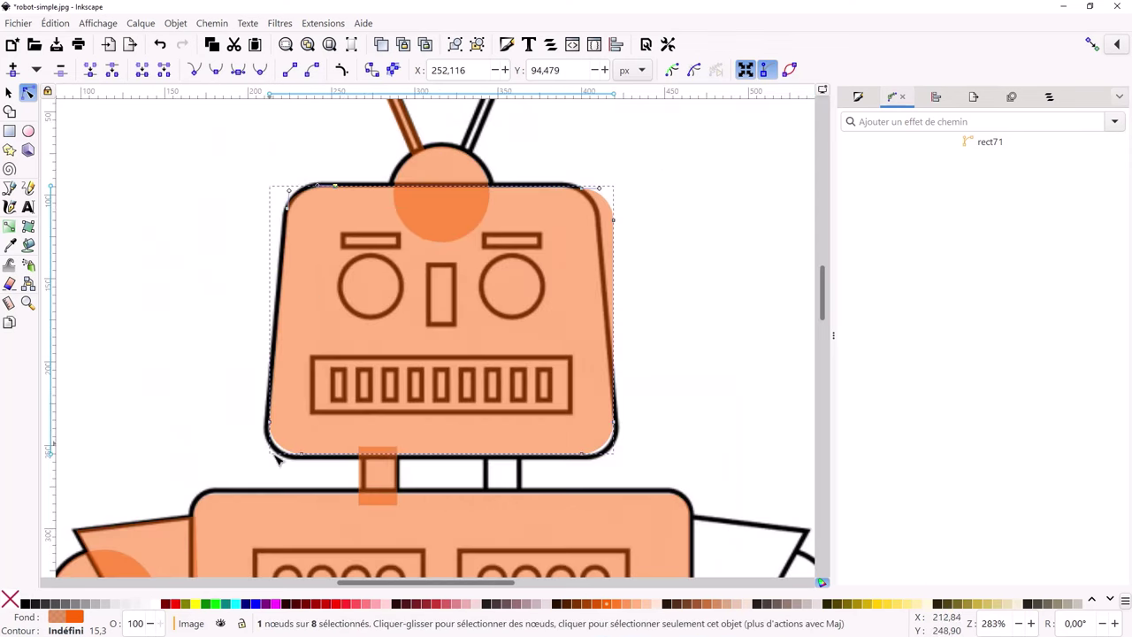
pyautogui.scroll(3, 367, 473)
pyautogui.scroll(1, 366, 473)
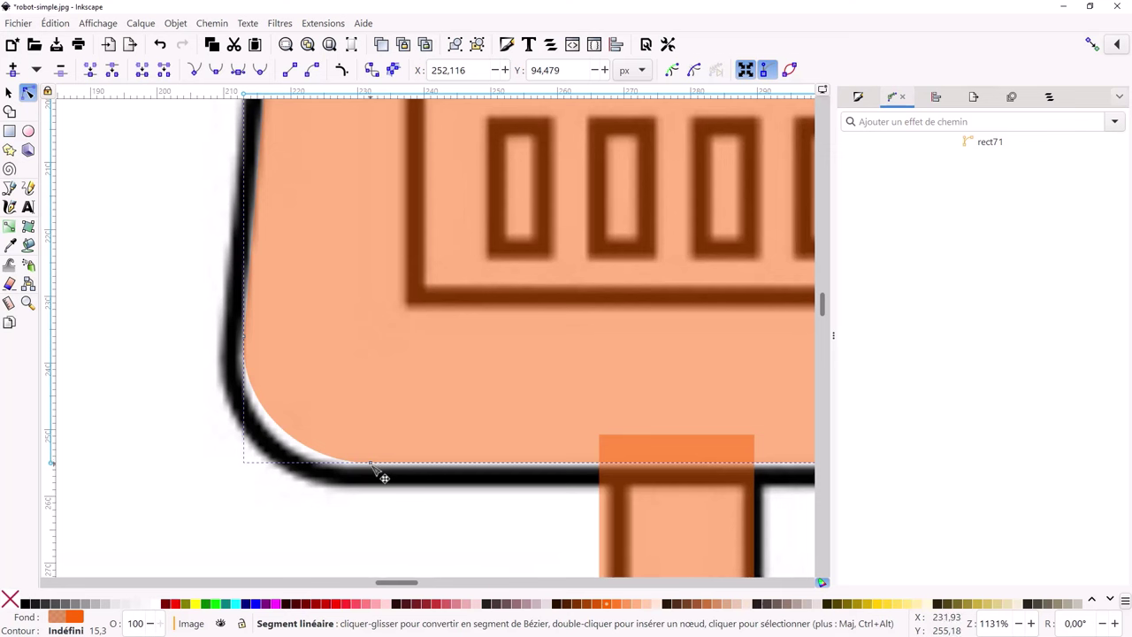
pyautogui.moveTo(374, 469); pyautogui.dragTo(367, 466)
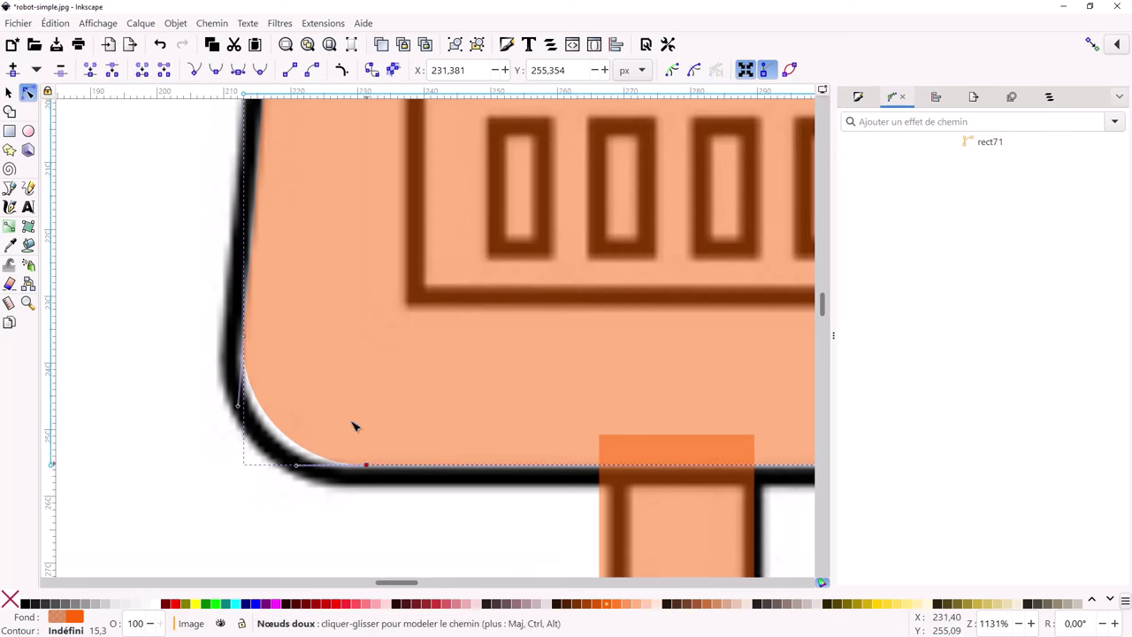
pyautogui.moveTo(247, 341); pyautogui.dragTo(245, 349)
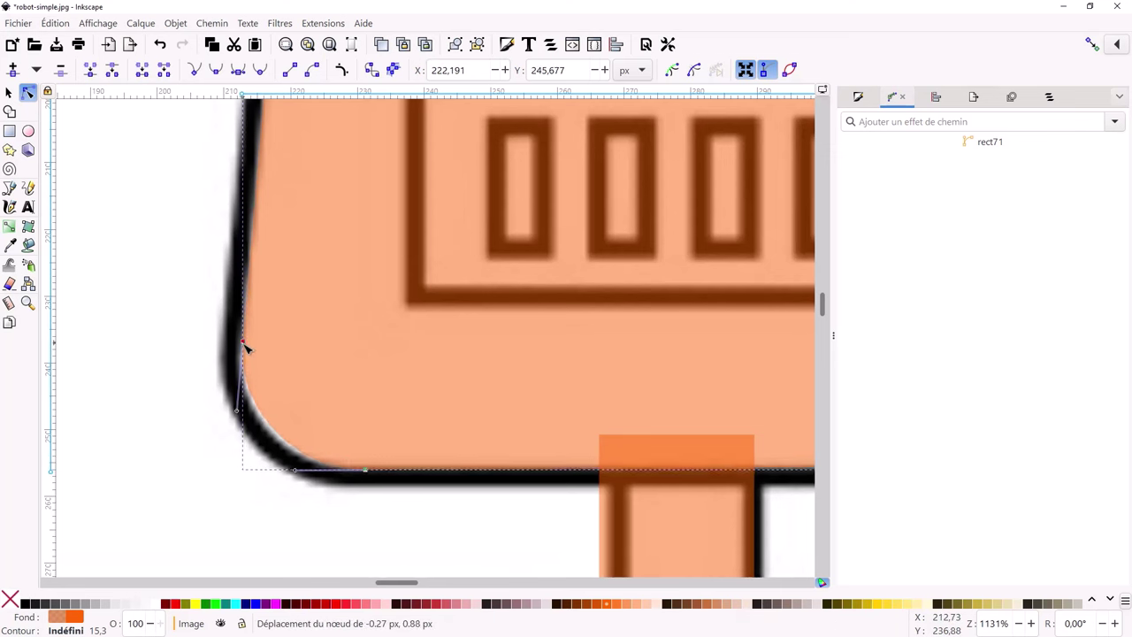
pyautogui.scroll(-1, 365, 330)
pyautogui.scroll(-2, 365, 330)
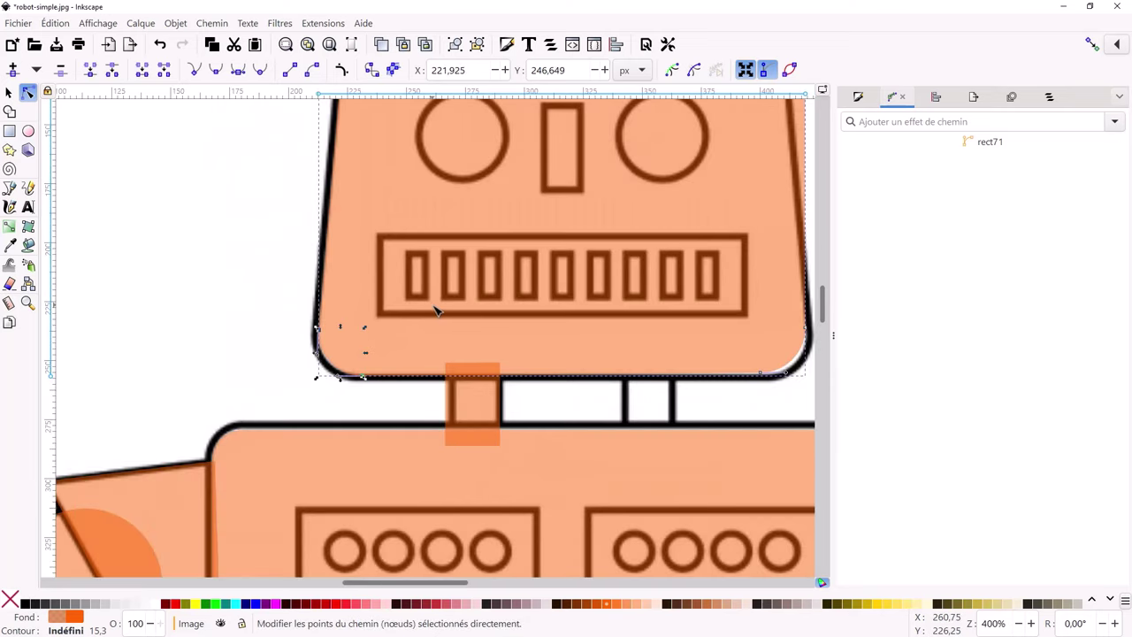
pyautogui.scroll(-2, 436, 310)
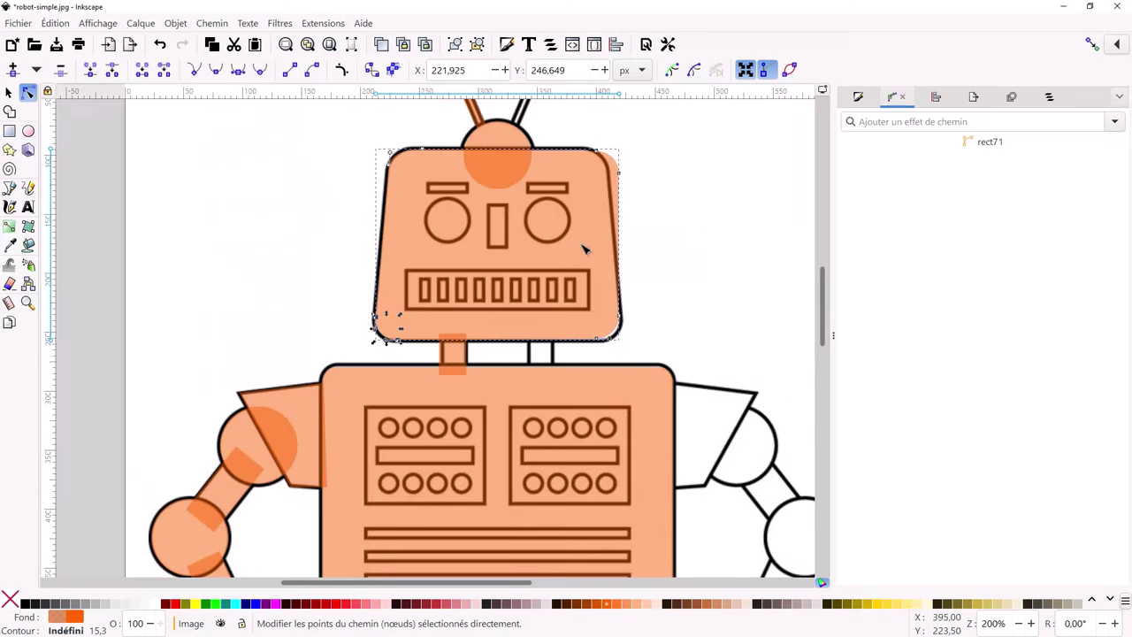
pyautogui.scroll(-3, 554, 356)
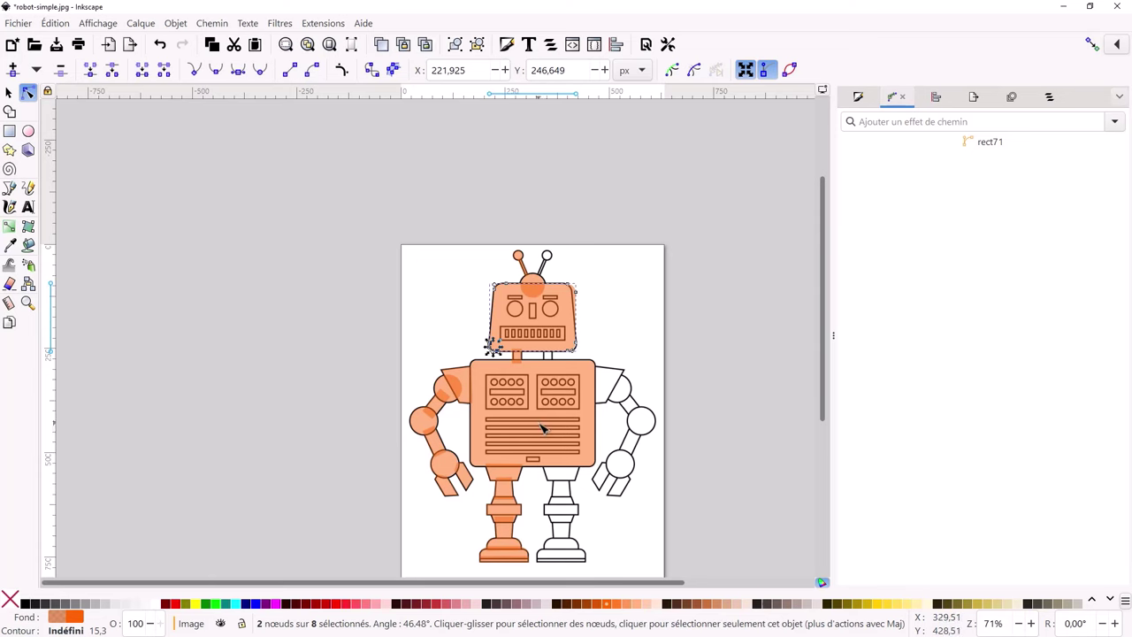
pyautogui.scroll(1, 543, 429)
pyautogui.scroll(1, 543, 429)
pyautogui.scroll(-1, 543, 429)
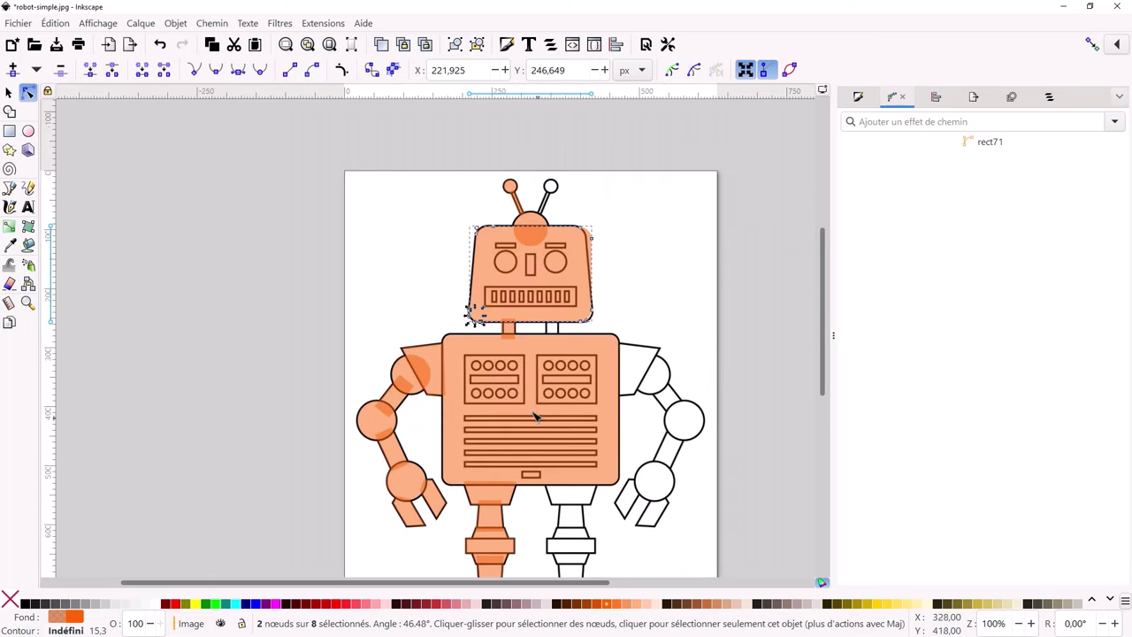
pyautogui.scroll(-3, 411, 287)
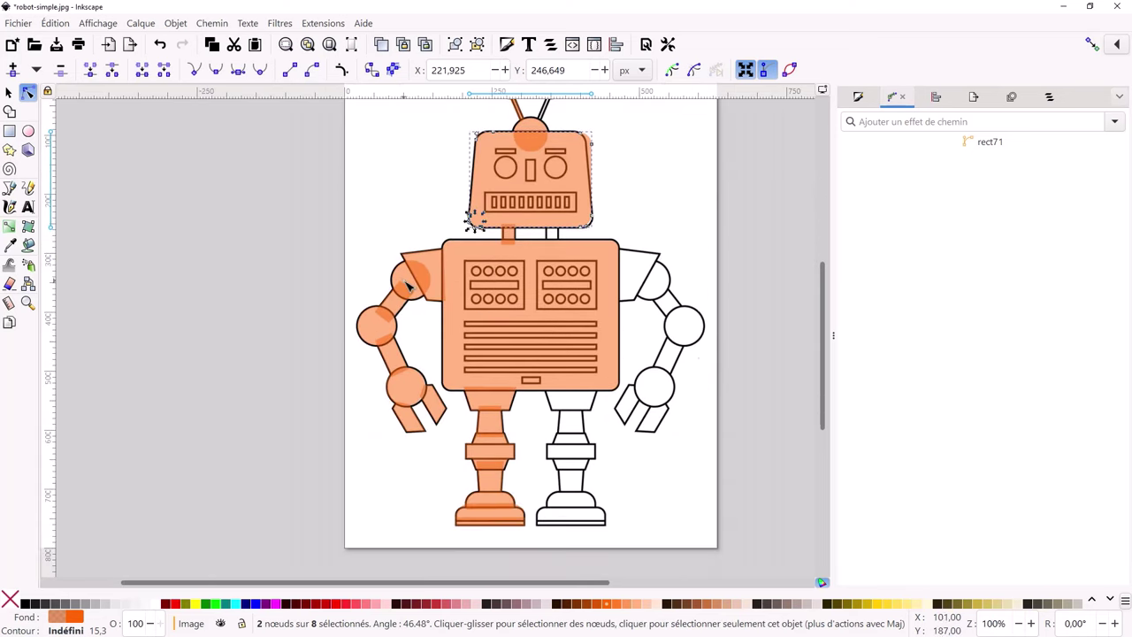
pyautogui.click(389, 457)
# Drag the robot line drawing off the page to the right and select all 23 orange shapes
pyautogui.scroll(-1, 395, 439)
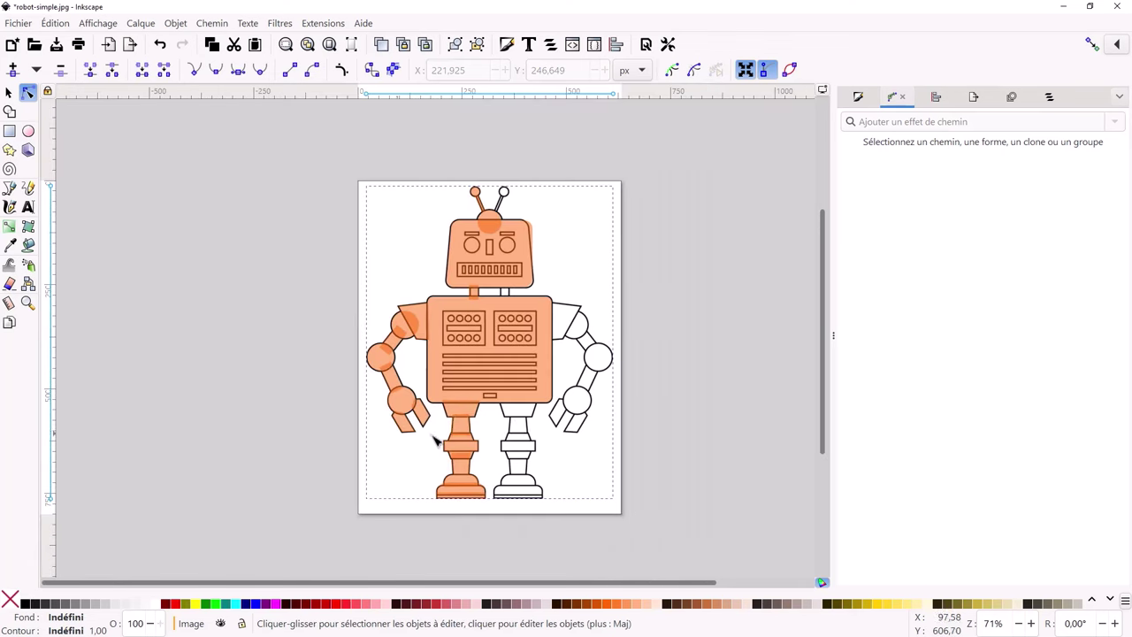
pyautogui.click(8, 94)
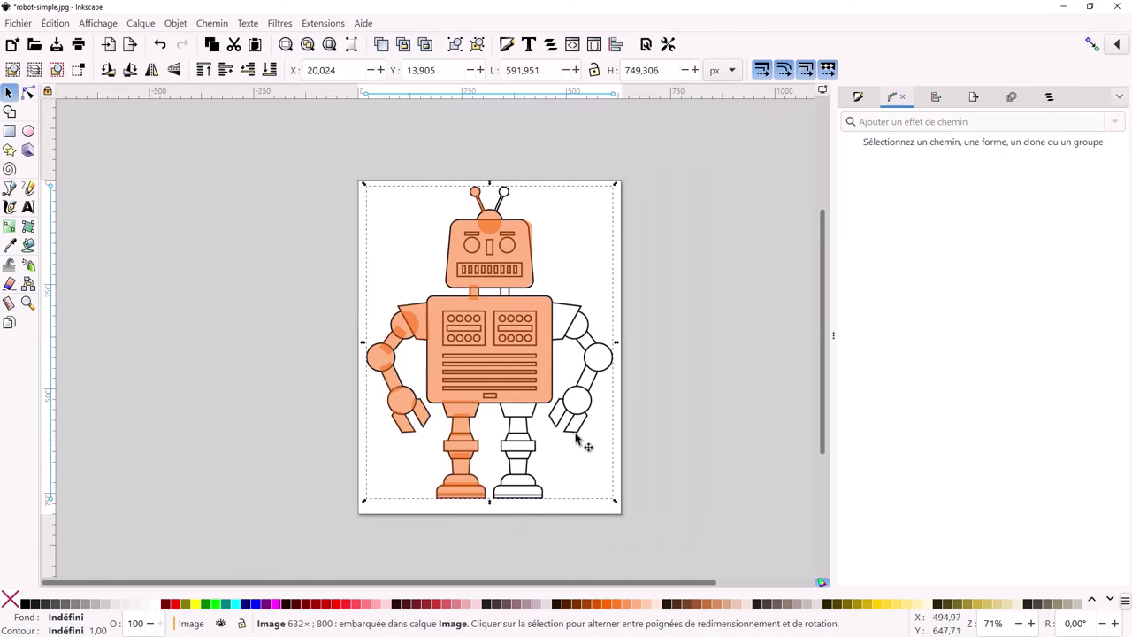
pyautogui.moveTo(581, 445)
pyautogui.mouseDown()
pyautogui.moveTo(834, 425)
pyautogui.moveTo(518, 430)
pyautogui.mouseUp()
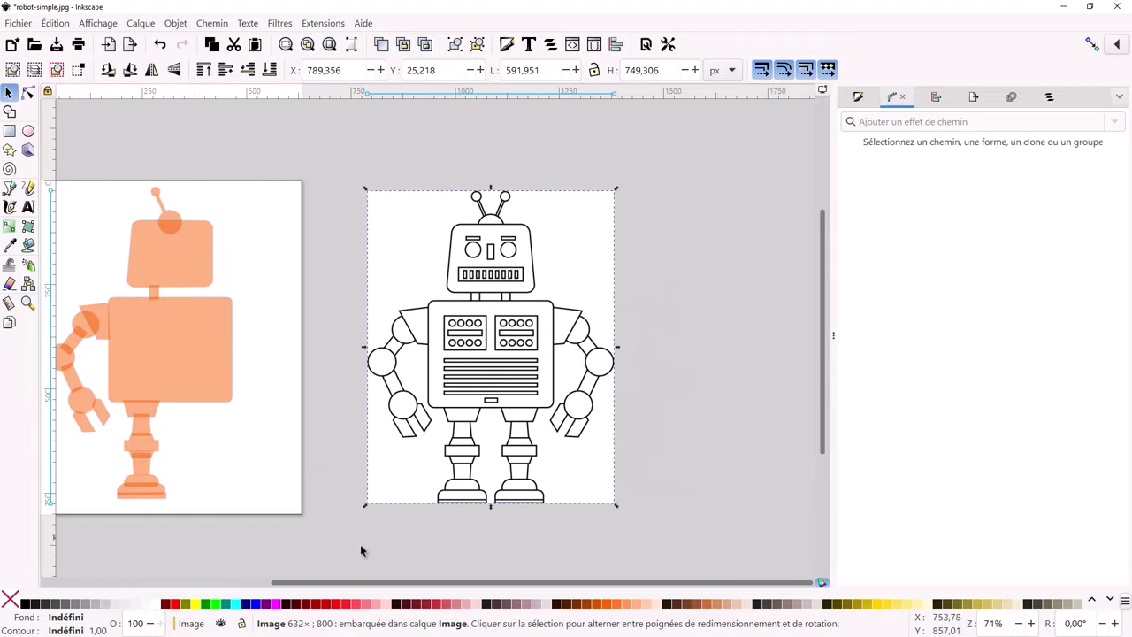
pyautogui.moveTo(363, 583); pyautogui.dragTo(228, 583)
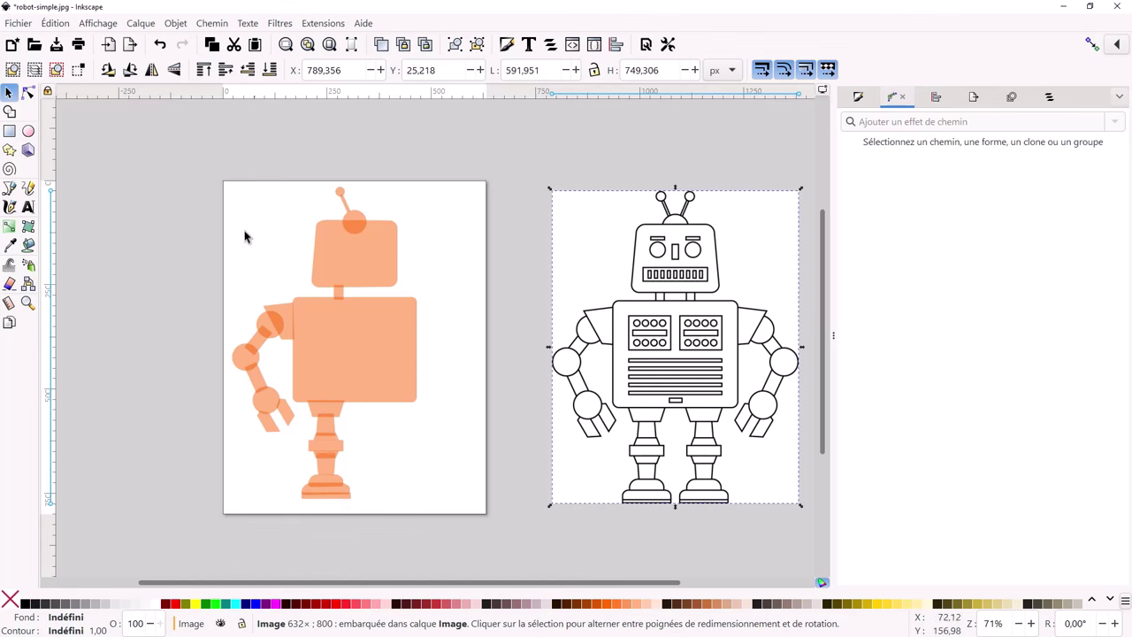
pyautogui.moveTo(204, 146); pyautogui.dragTo(434, 518)
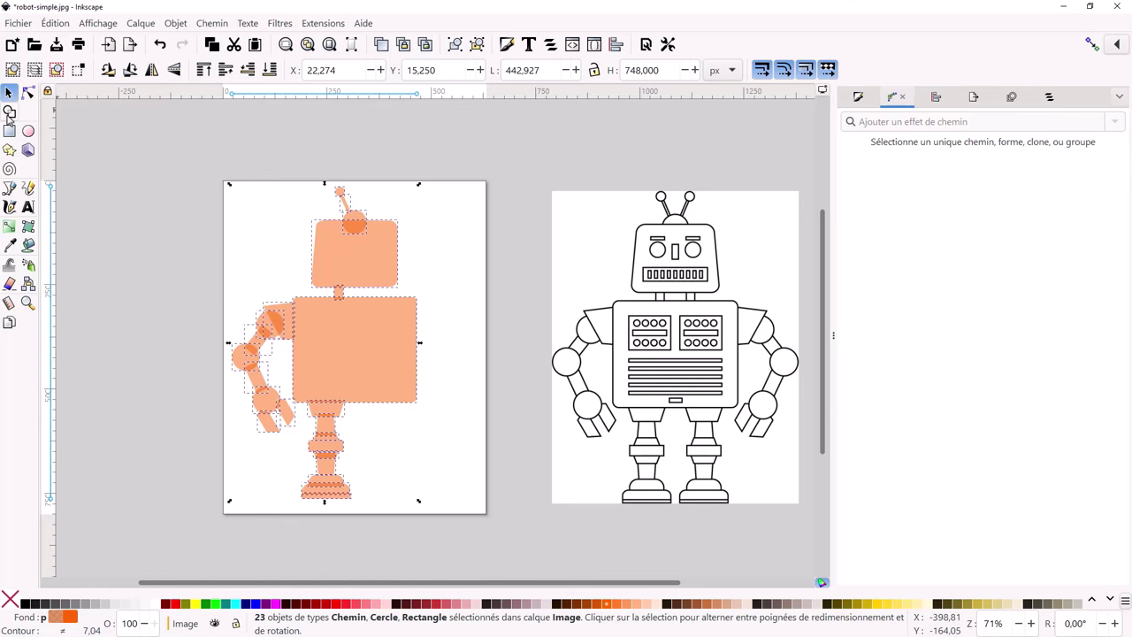
pyautogui.click(9, 110)
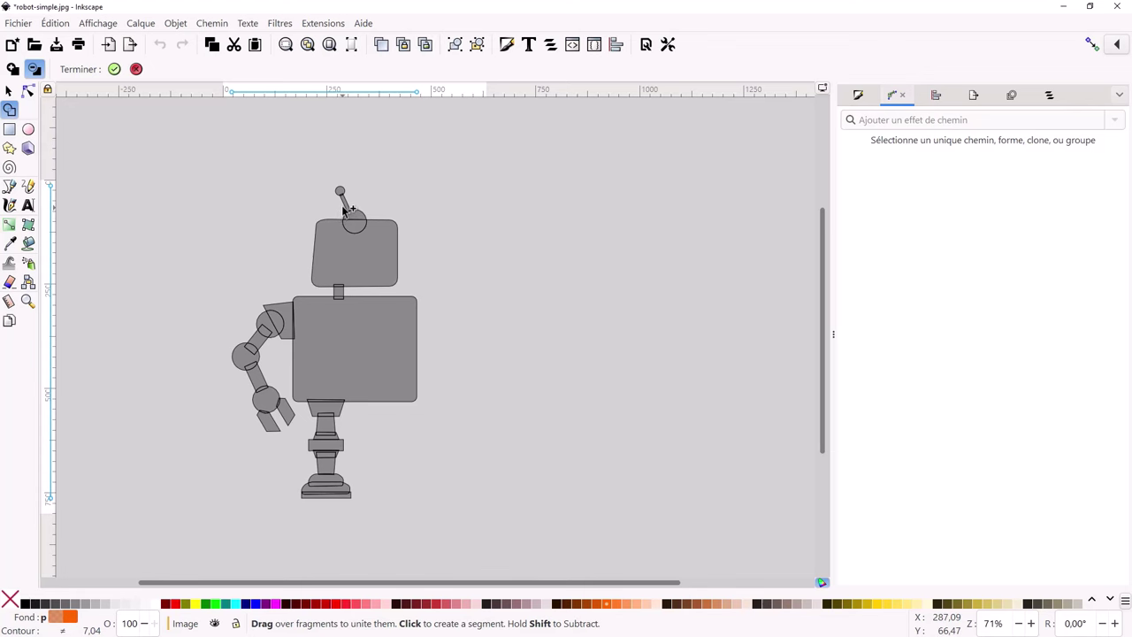
pyautogui.click(135, 69)
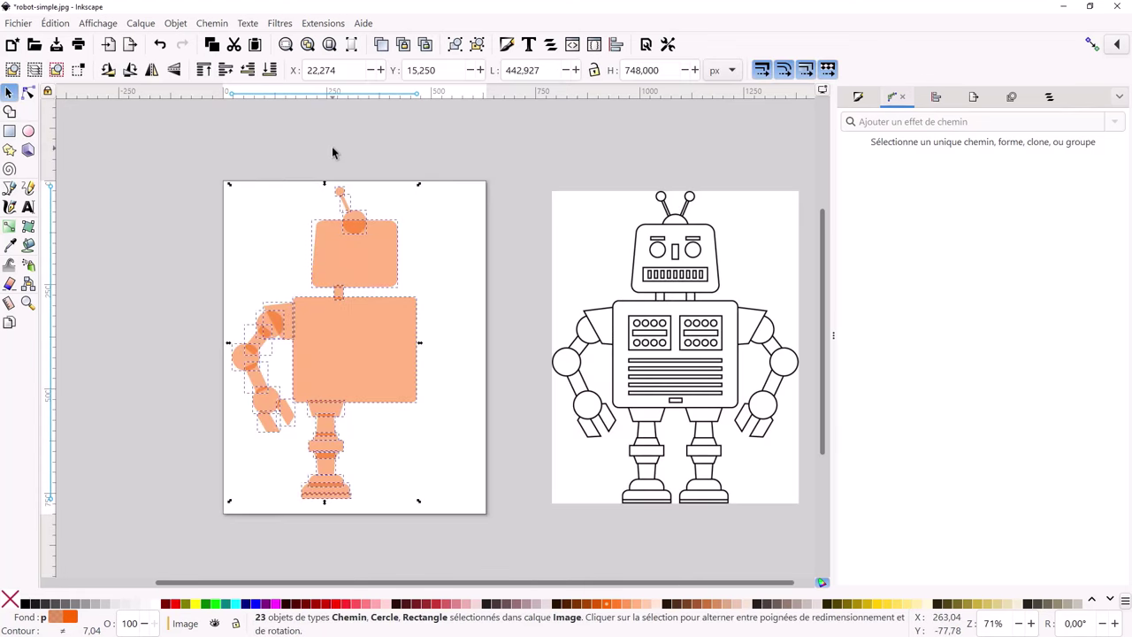
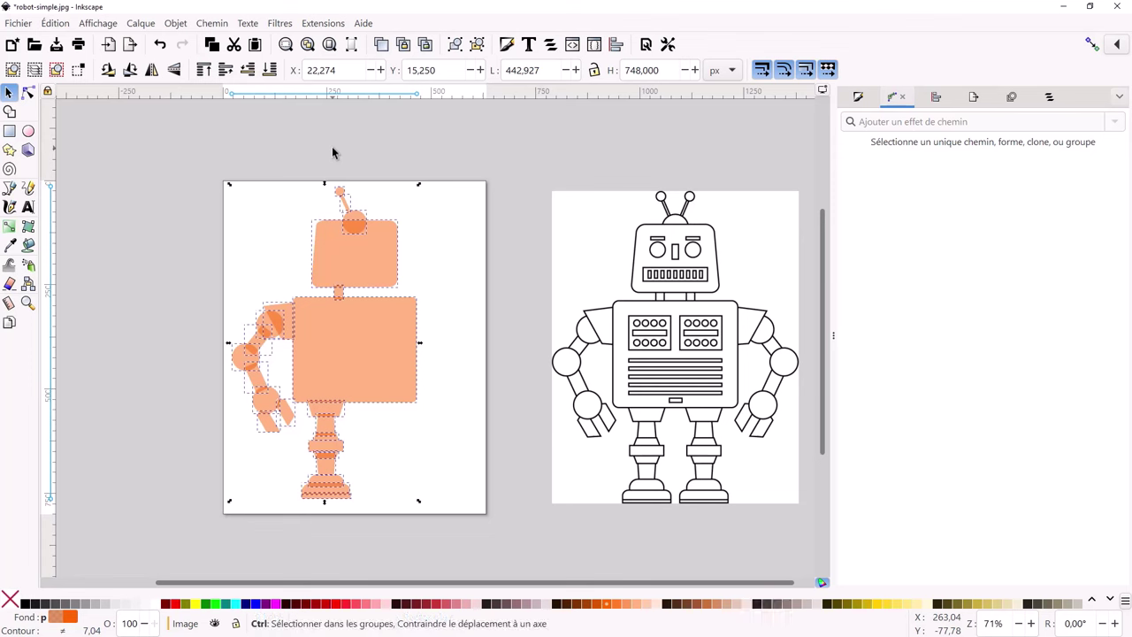
# Undo moving the line-art robot and draw a rectangle over the robot's right half
pyautogui.hotkey('ctrl', 'z')
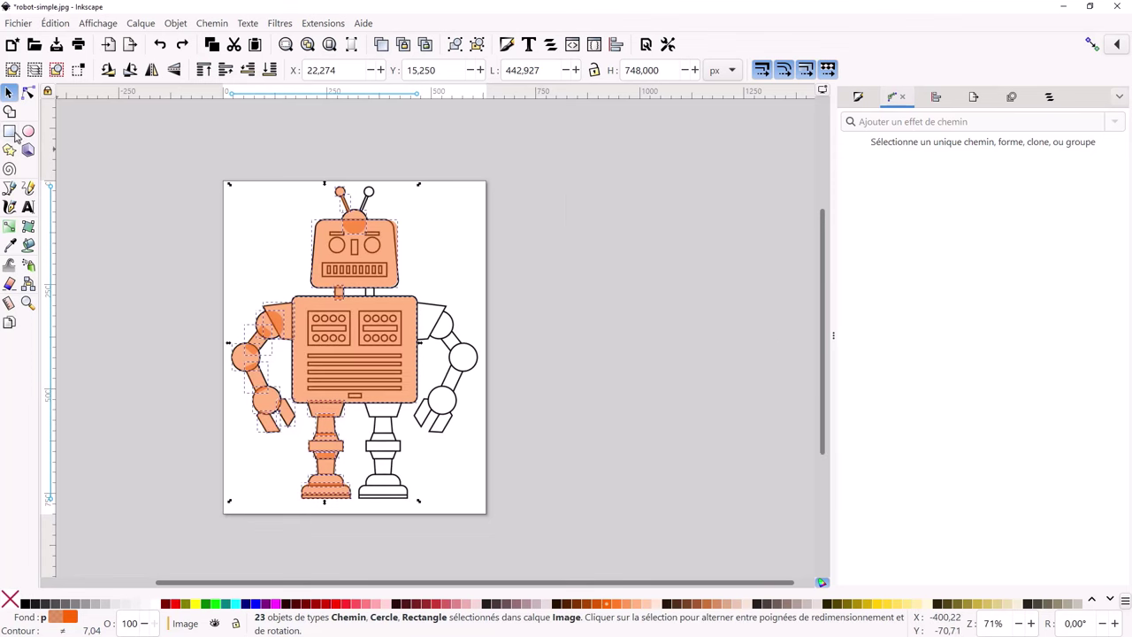
pyautogui.click(10, 131)
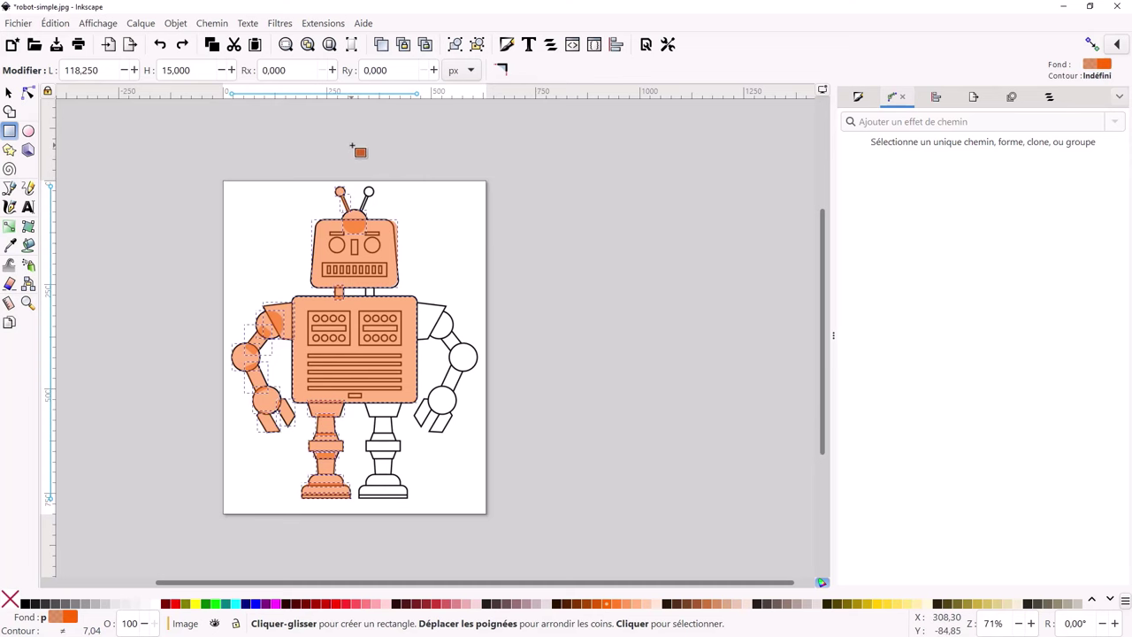
pyautogui.moveTo(352, 145)
pyautogui.mouseDown()
pyautogui.moveTo(499, 514)
pyautogui.moveTo(586, 539)
pyautogui.mouseUp()
# Align the rectangle's left edge with the robot's vertical centre line
pyautogui.keyDown('ctrl'); pyautogui.scroll(3, 386, 324); pyautogui.keyUp('ctrl')
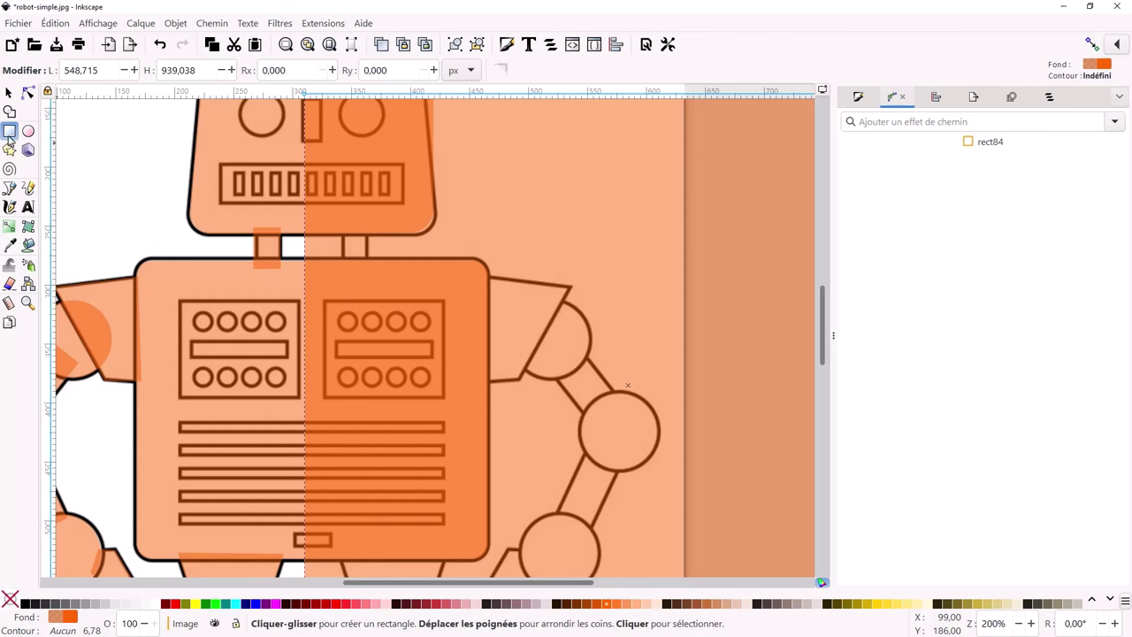
pyautogui.scroll(3, 320, 254)
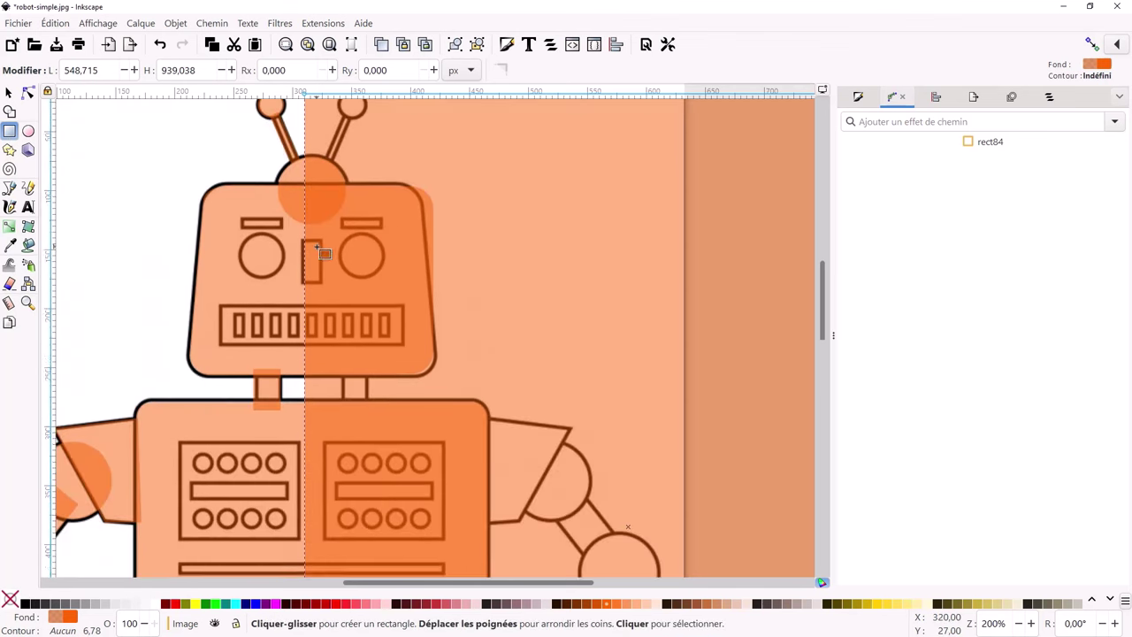
pyautogui.click(9, 92)
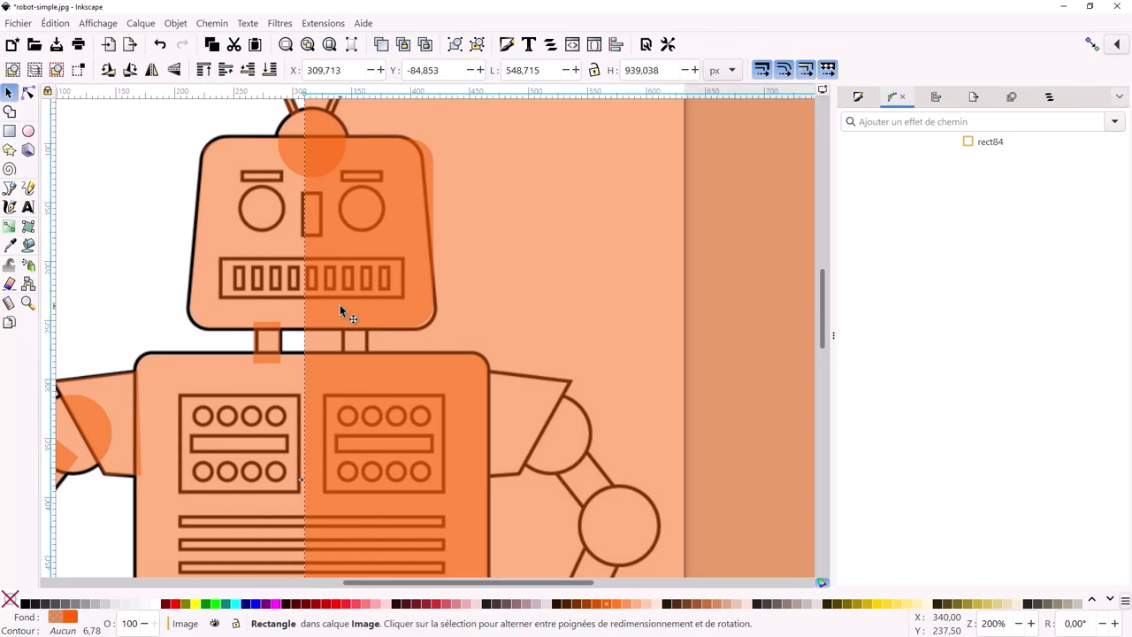
pyautogui.moveTo(311, 479); pyautogui.dragTo(309, 481)
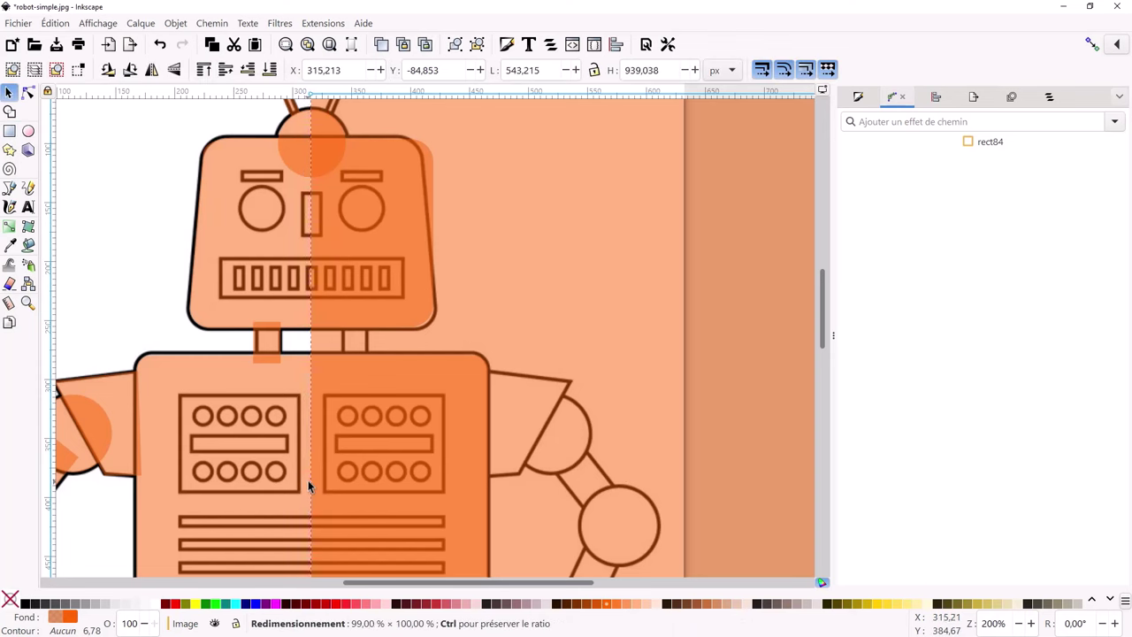
pyautogui.scroll(-3, 434, 307)
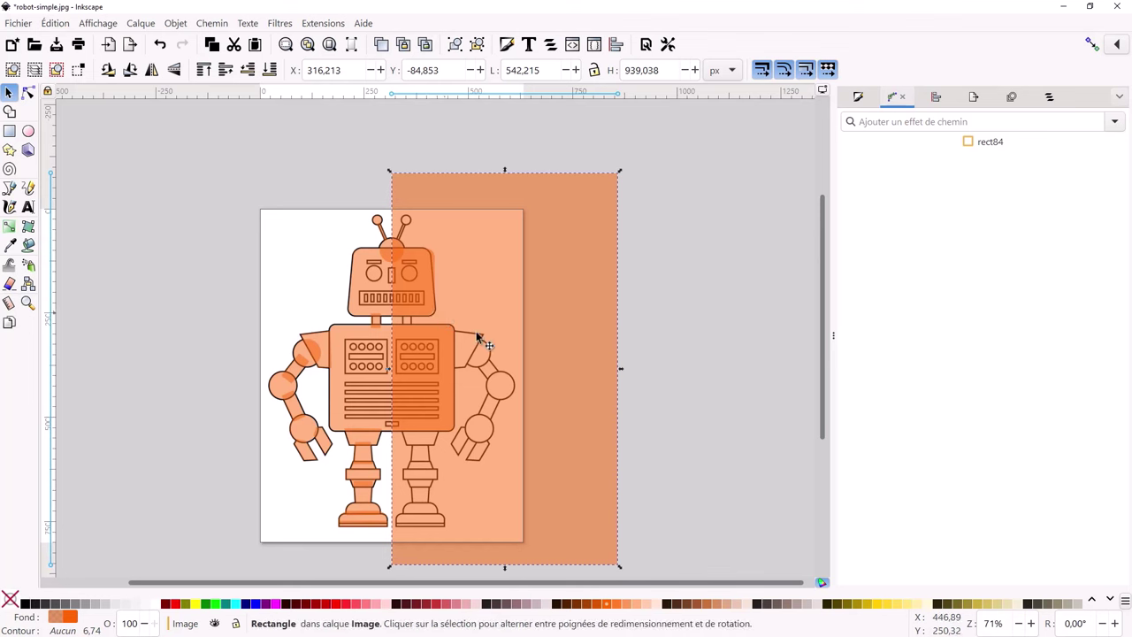
# Create a new layer named 'cube' in Layers and Objects
pyautogui.hotkey('ctrl', 'shift', 'l')
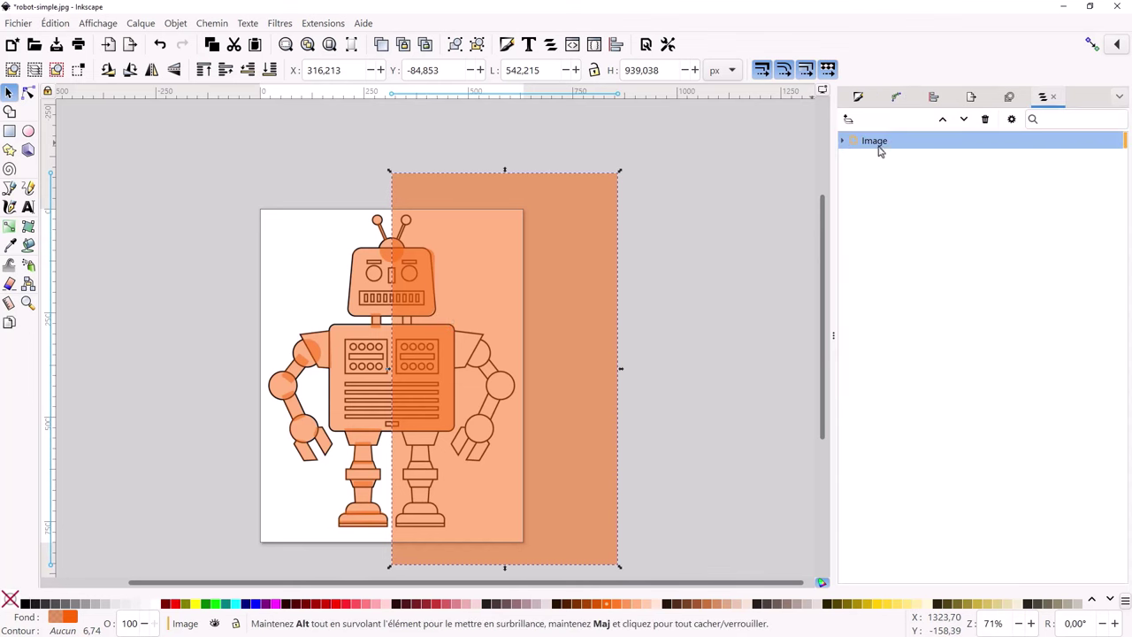
pyautogui.click(847, 119)
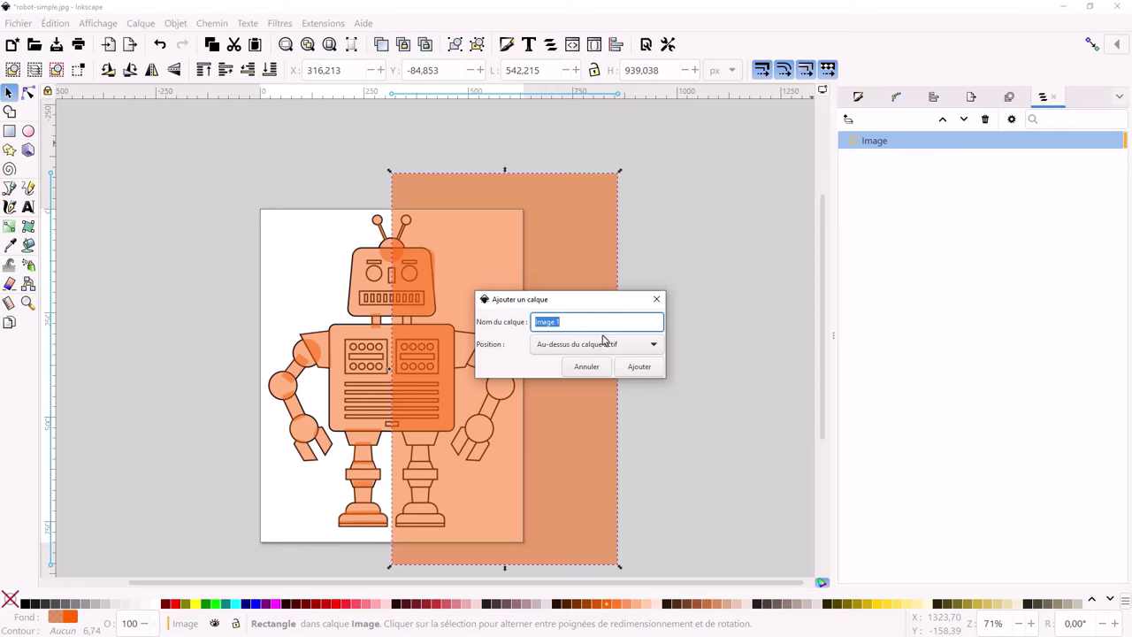
pyautogui.write('cube')
pyautogui.click(636, 366)
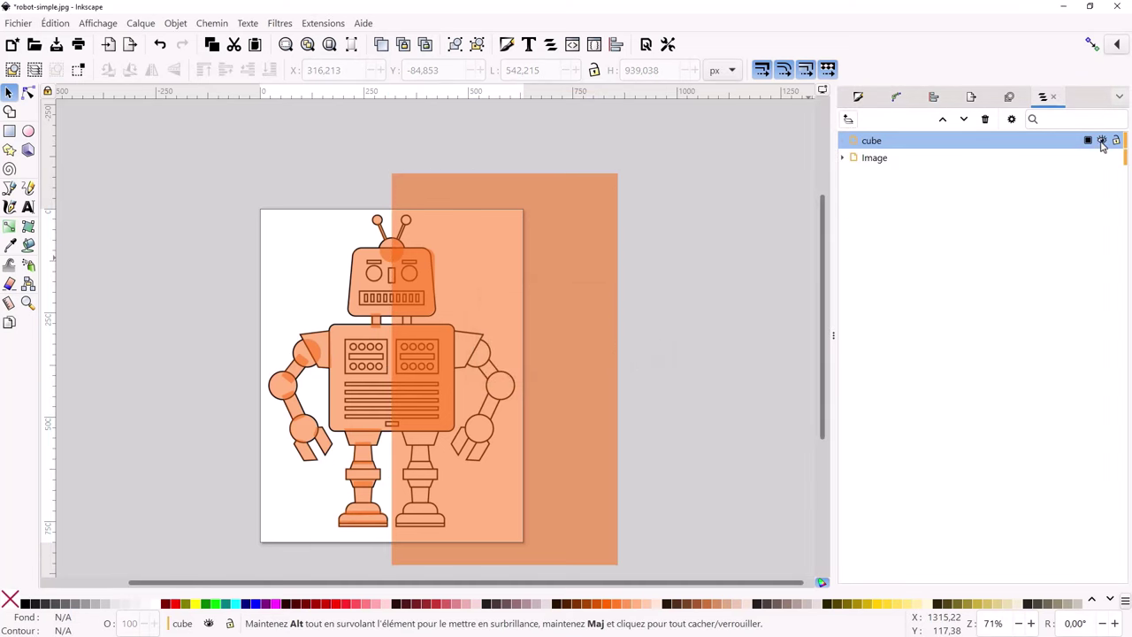
pyautogui.click(1102, 142)
pyautogui.click(1101, 141)
# Move the orange rectangle onto the cube layer
pyautogui.click(527, 198)
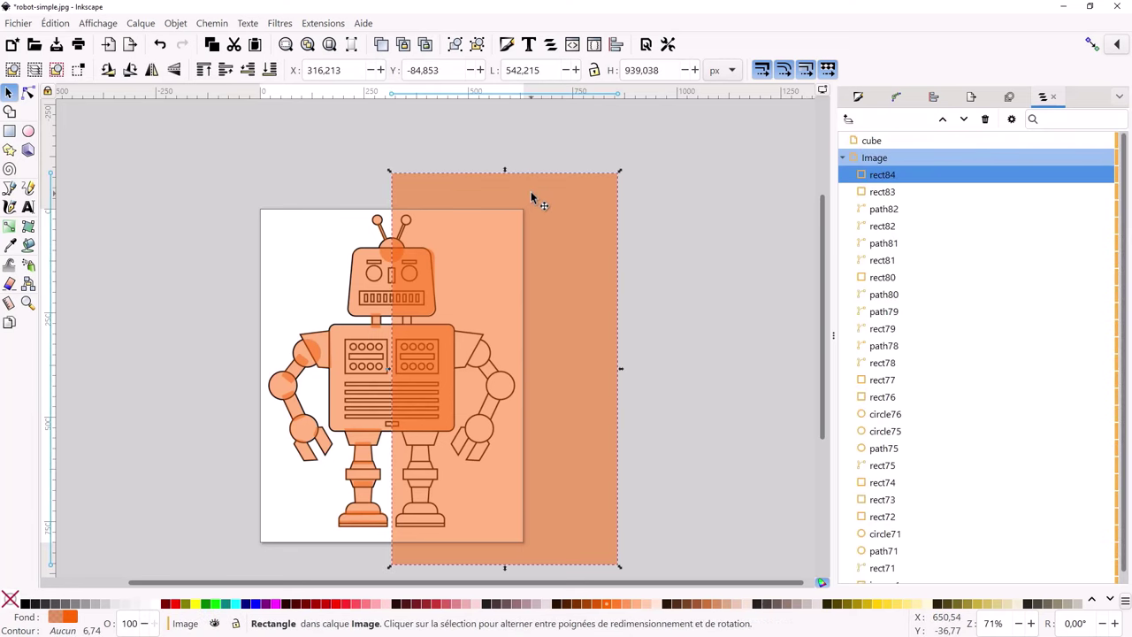
pyautogui.rightClick(530, 193)
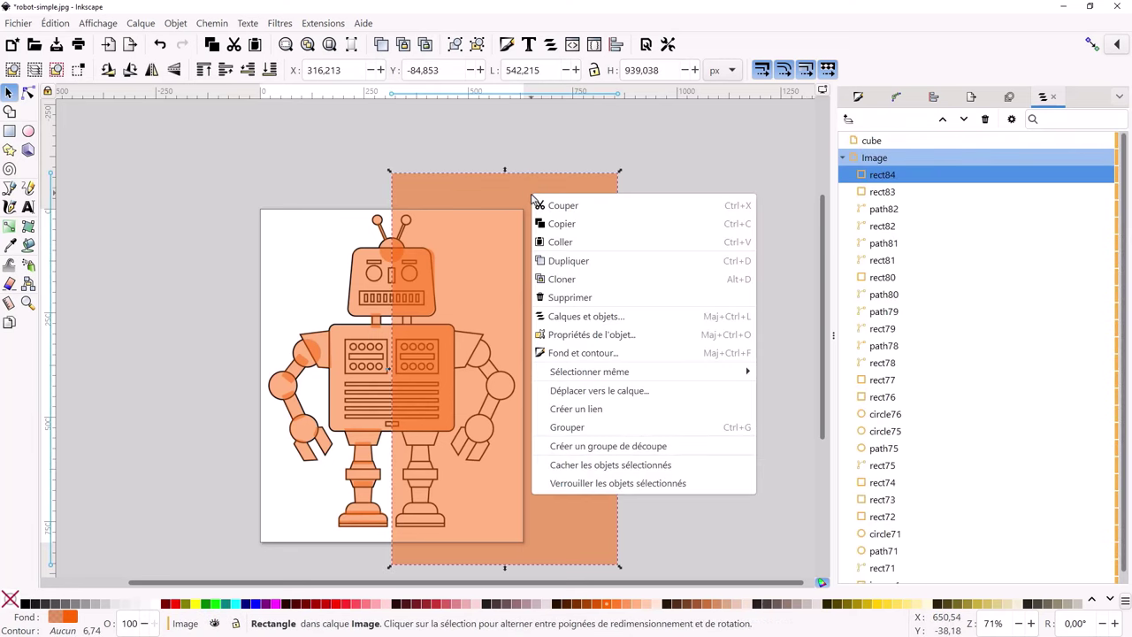
pyautogui.click(600, 390)
pyautogui.click(565, 288)
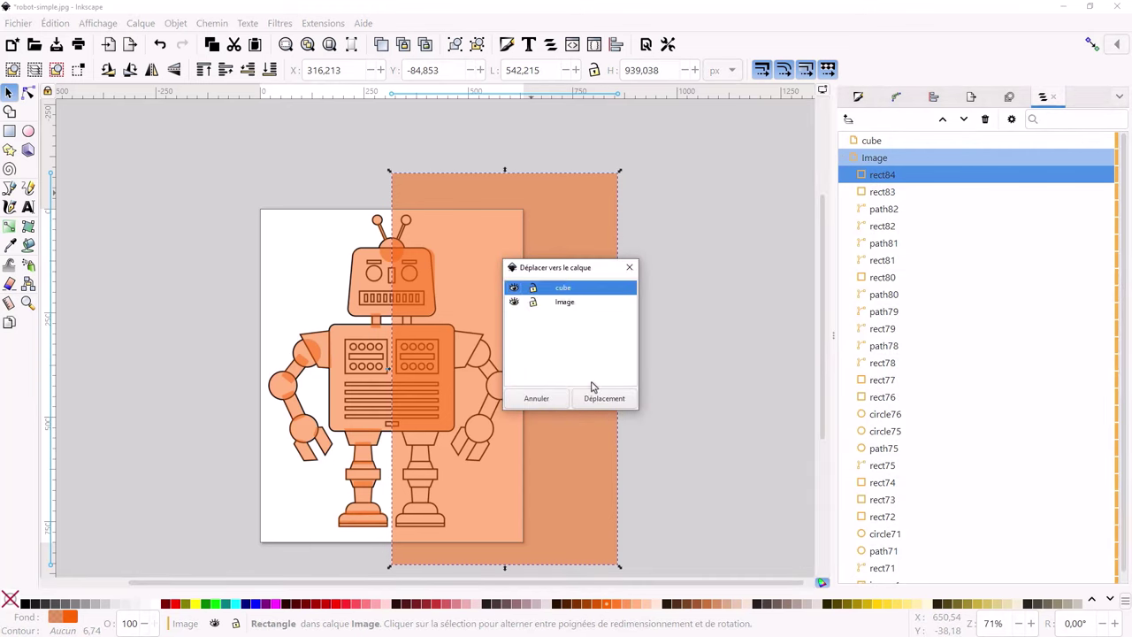
pyautogui.click(605, 399)
pyautogui.moveTo(871, 141)
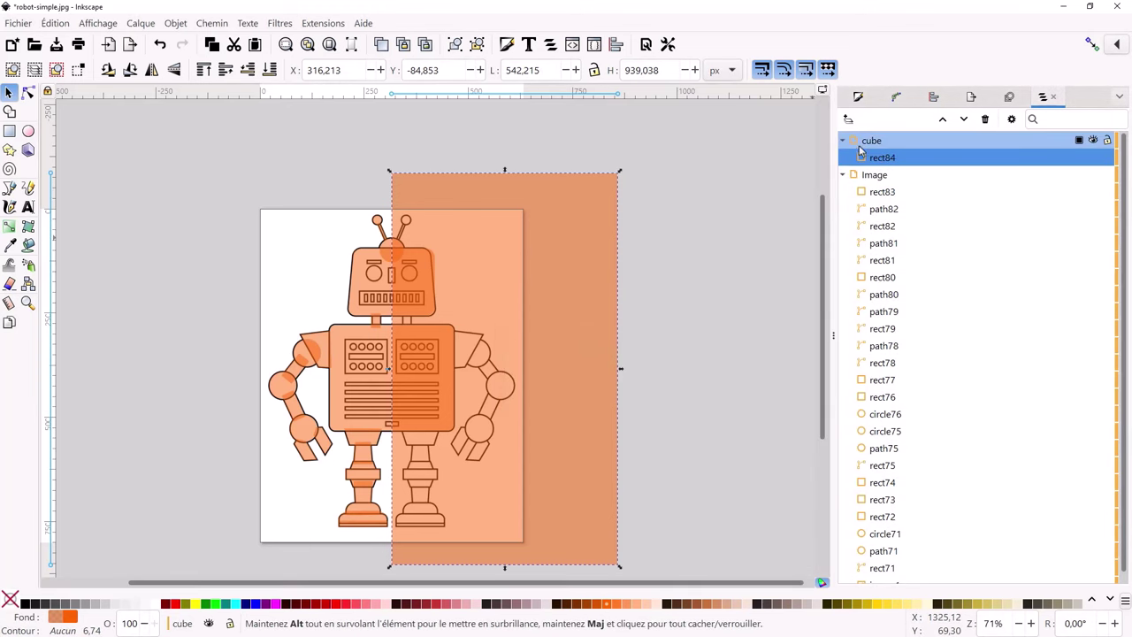
# Collapse the cube and Image layers, hide cube, and deselect everything
pyautogui.click(844, 141)
pyautogui.click(843, 157)
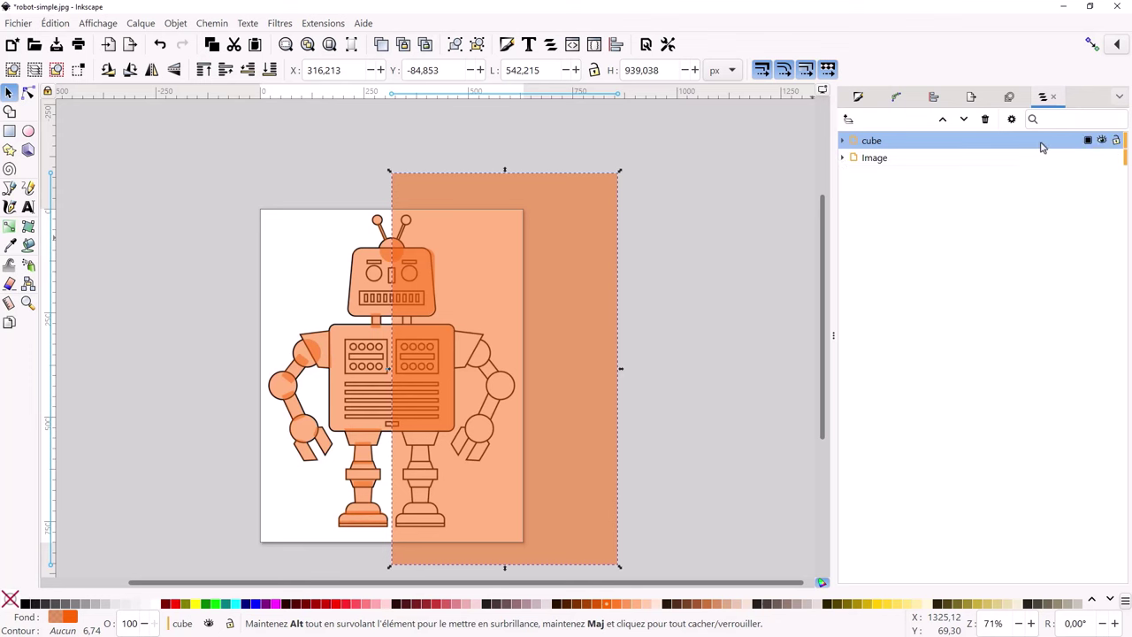
pyautogui.click(1102, 141)
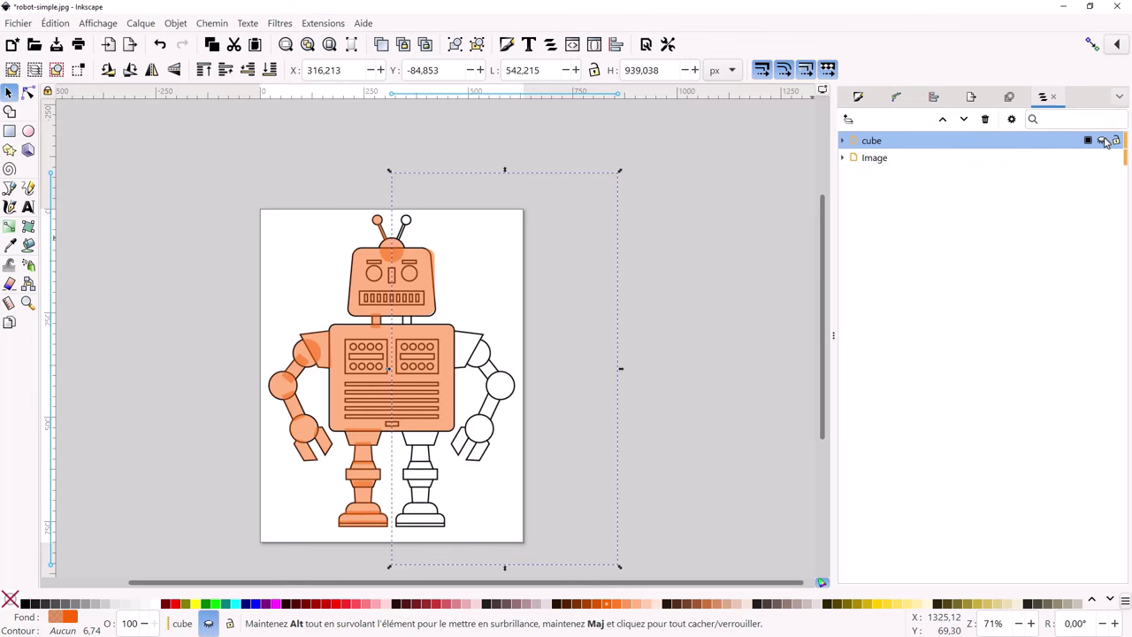
pyautogui.click(662, 175)
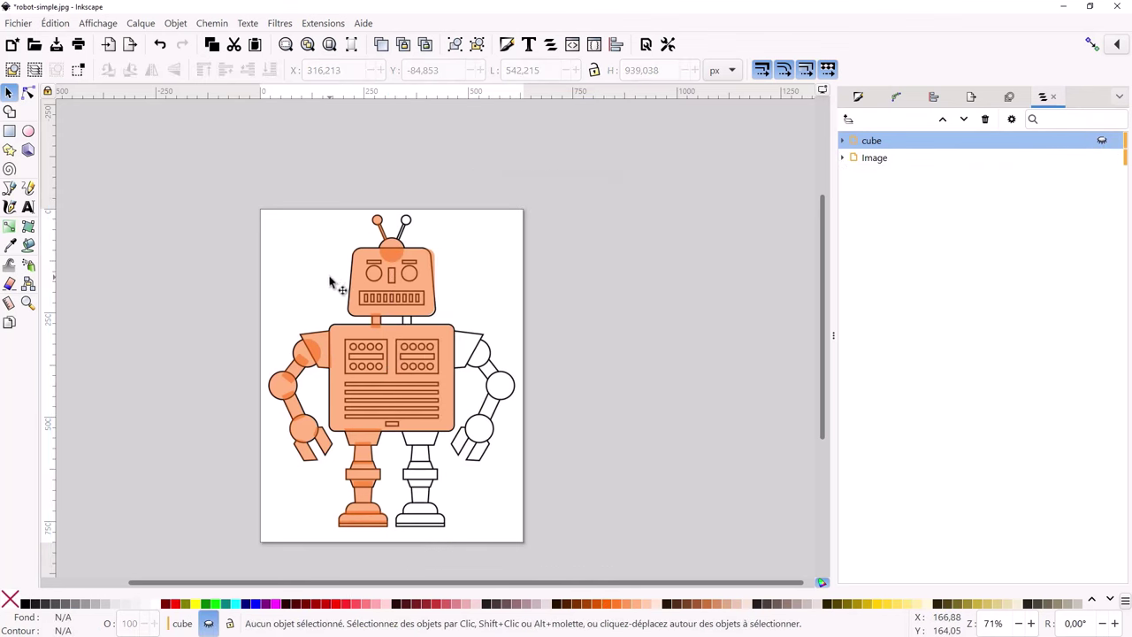
# Move the line-art robot off the page and select all traced shapes for Shape Builder
pyautogui.moveTo(480, 256); pyautogui.dragTo(761, 266)
pyautogui.moveTo(235, 170)
pyautogui.mouseDown()
pyautogui.moveTo(465, 549)
pyautogui.moveTo(486, 542)
pyautogui.mouseUp()
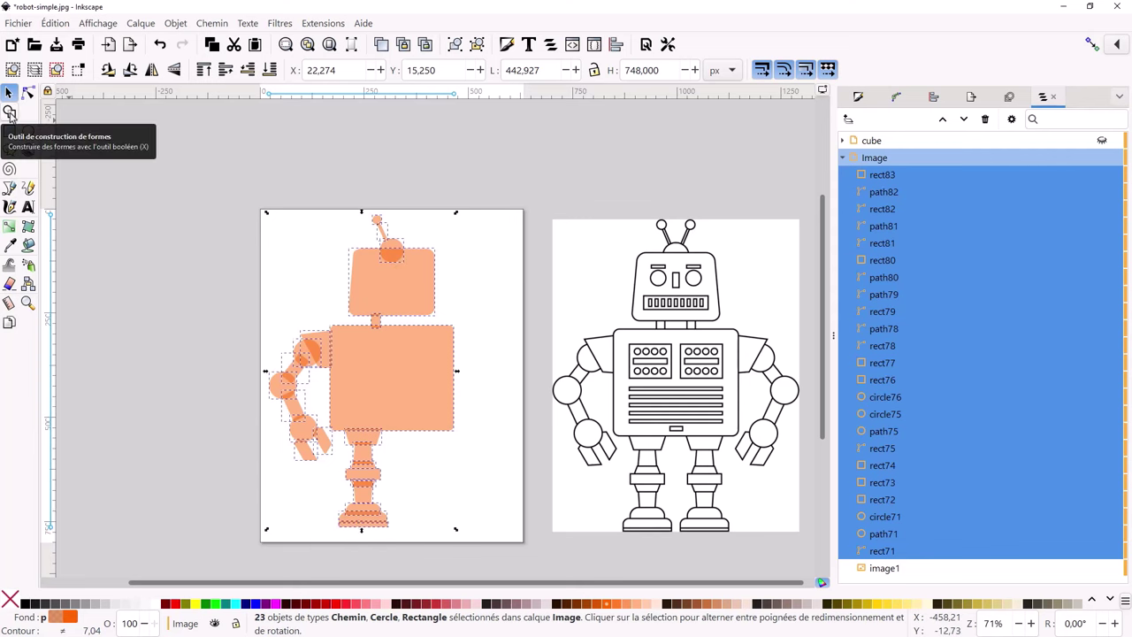
pyautogui.click(10, 113)
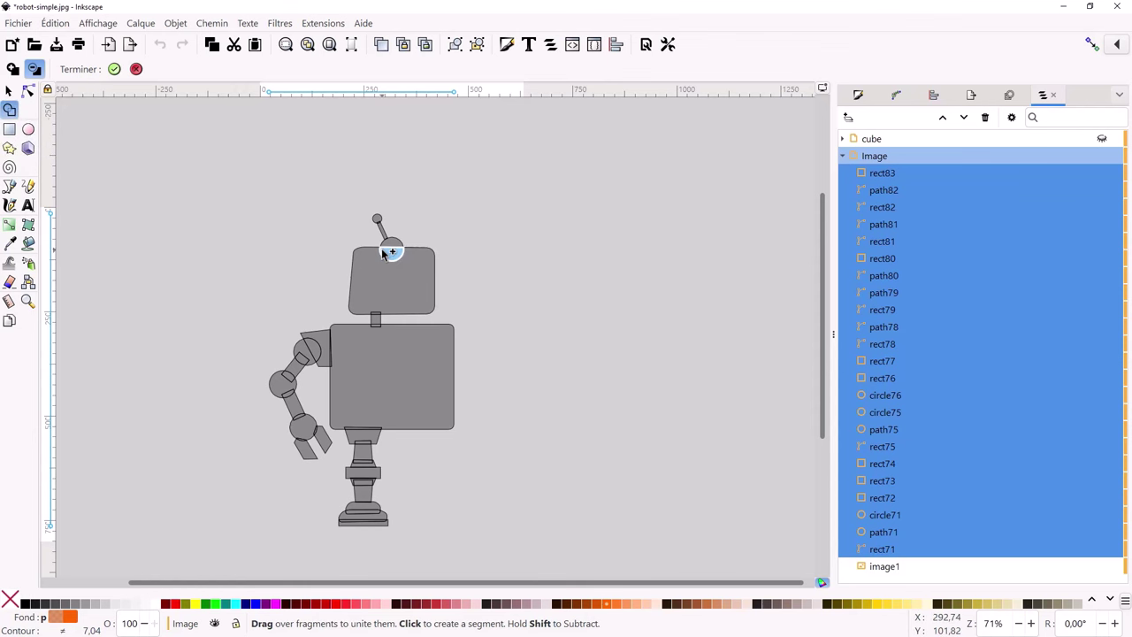
# Merge the antenna, head, shoulder and arm fragments into the blue shape
pyautogui.keyDown('ctrl'); pyautogui.scroll(1, 388, 272); pyautogui.keyUp('ctrl')
pyautogui.keyDown('ctrl'); pyautogui.scroll(2, 388, 272); pyautogui.keyUp('ctrl')
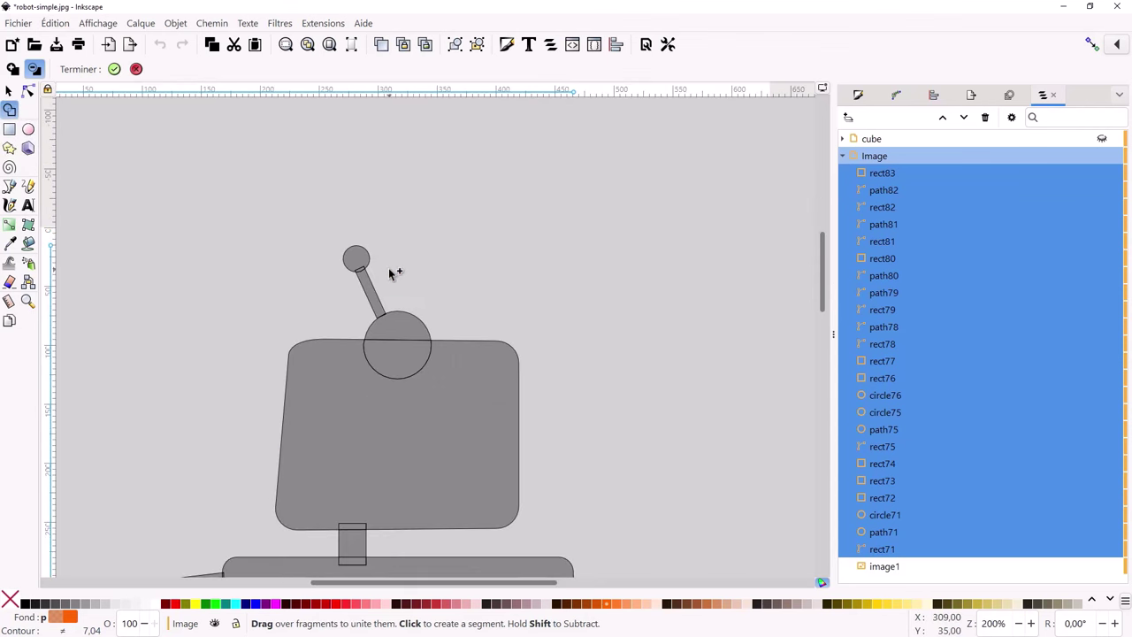
pyautogui.scroll(-1, 390, 272)
pyautogui.moveTo(360, 214); pyautogui.dragTo(362, 226)
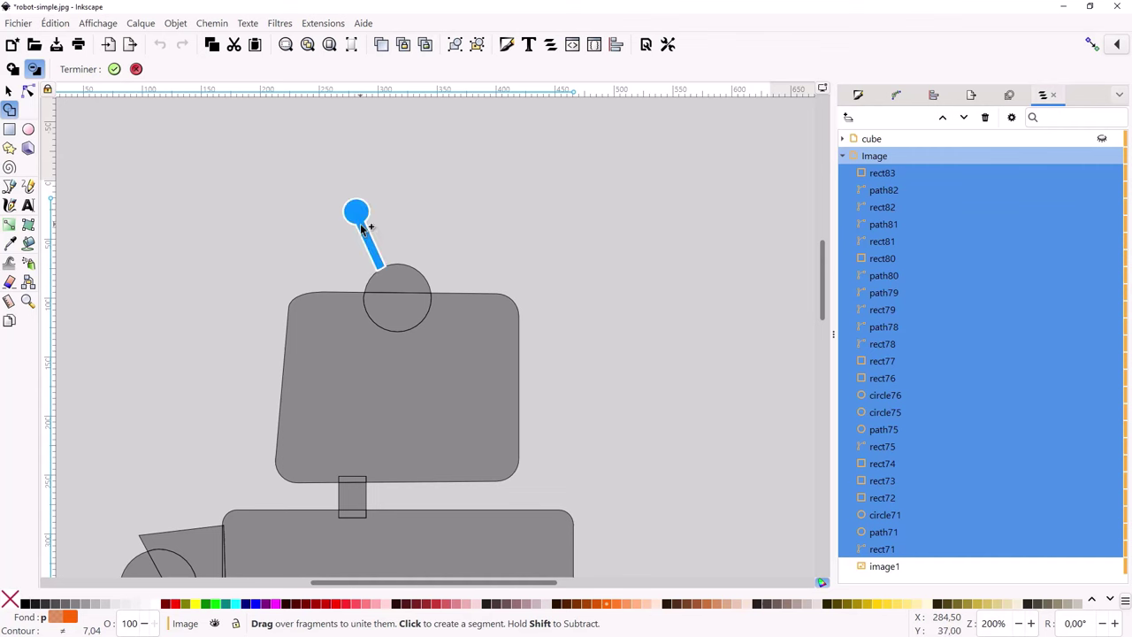
pyautogui.moveTo(391, 294); pyautogui.dragTo(381, 346)
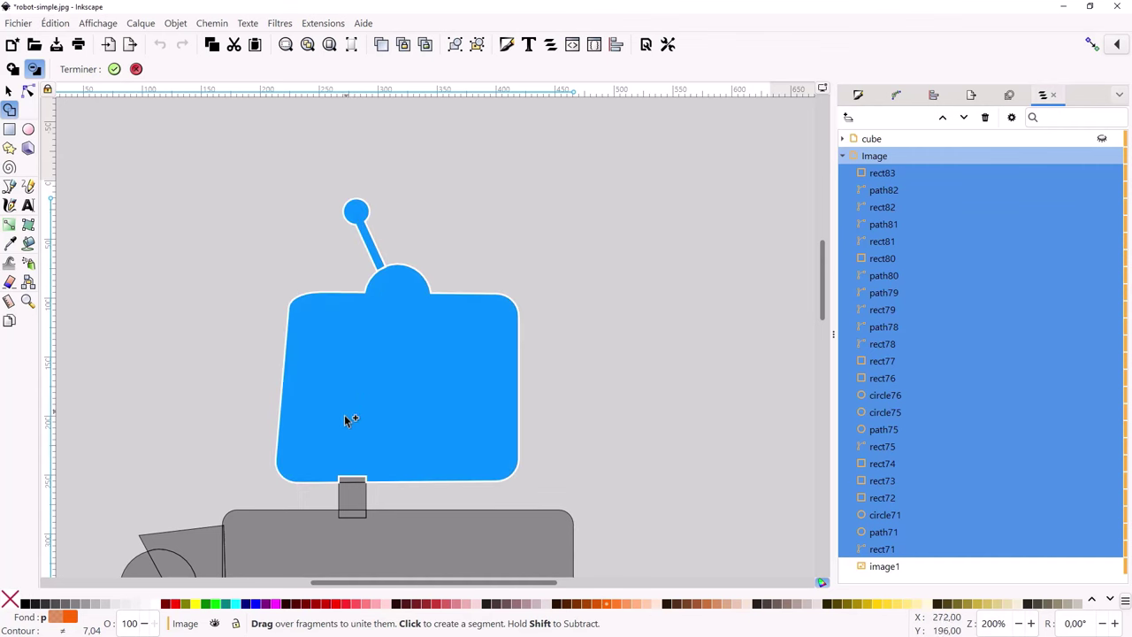
pyautogui.moveTo(352, 522); pyautogui.dragTo(354, 523)
pyautogui.scroll(-5, 358, 407)
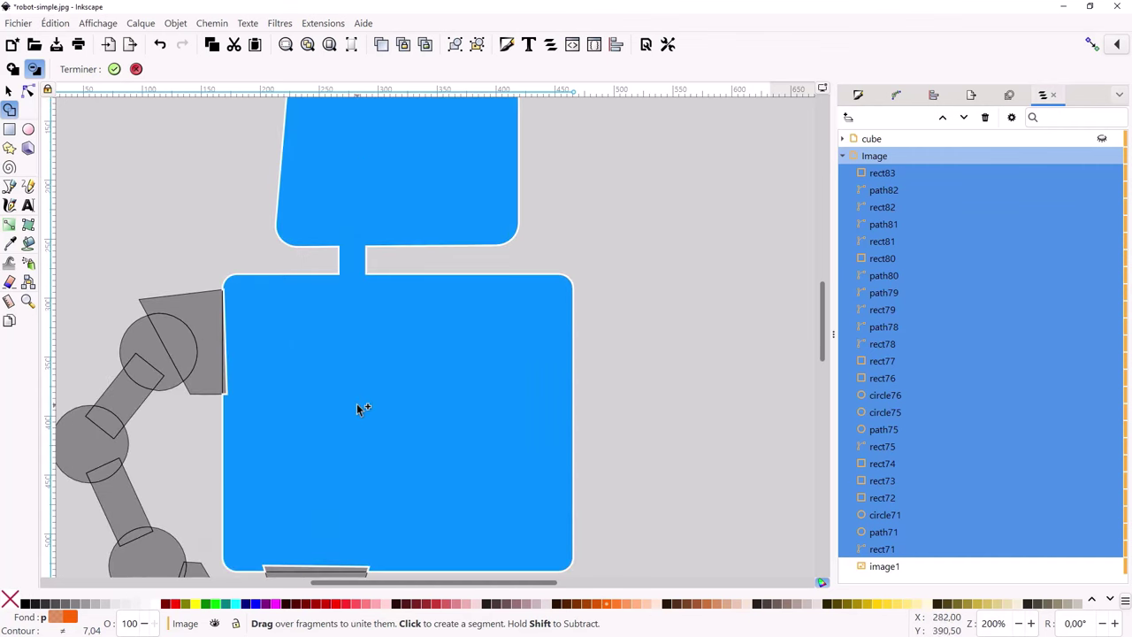
pyautogui.moveTo(248, 322); pyautogui.dragTo(218, 331)
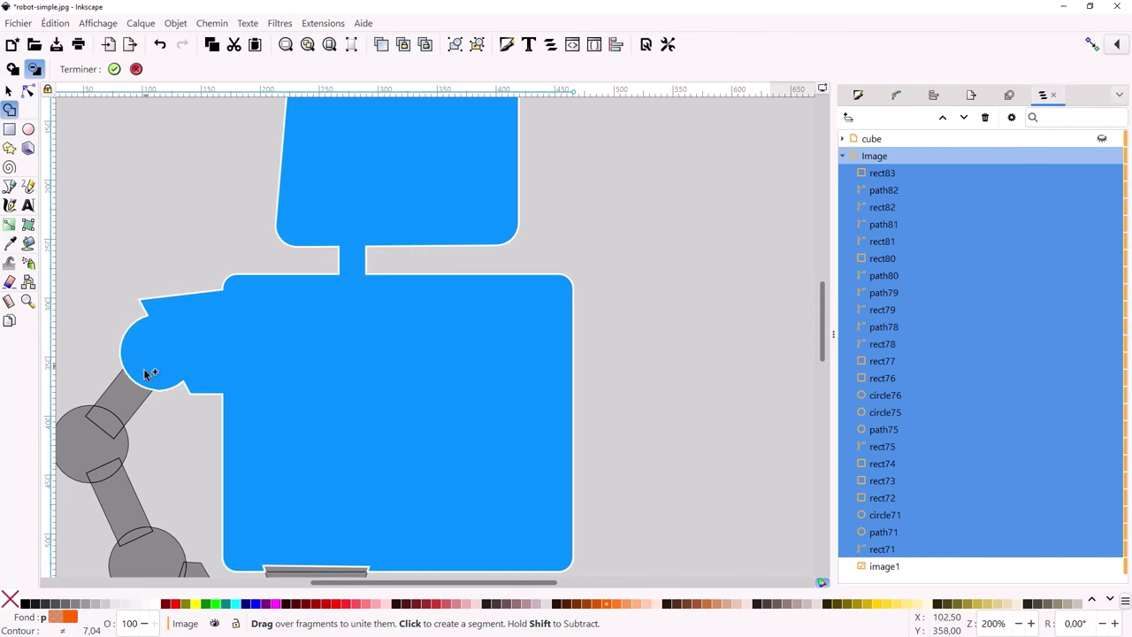
pyautogui.moveTo(145, 369); pyautogui.dragTo(150, 554)
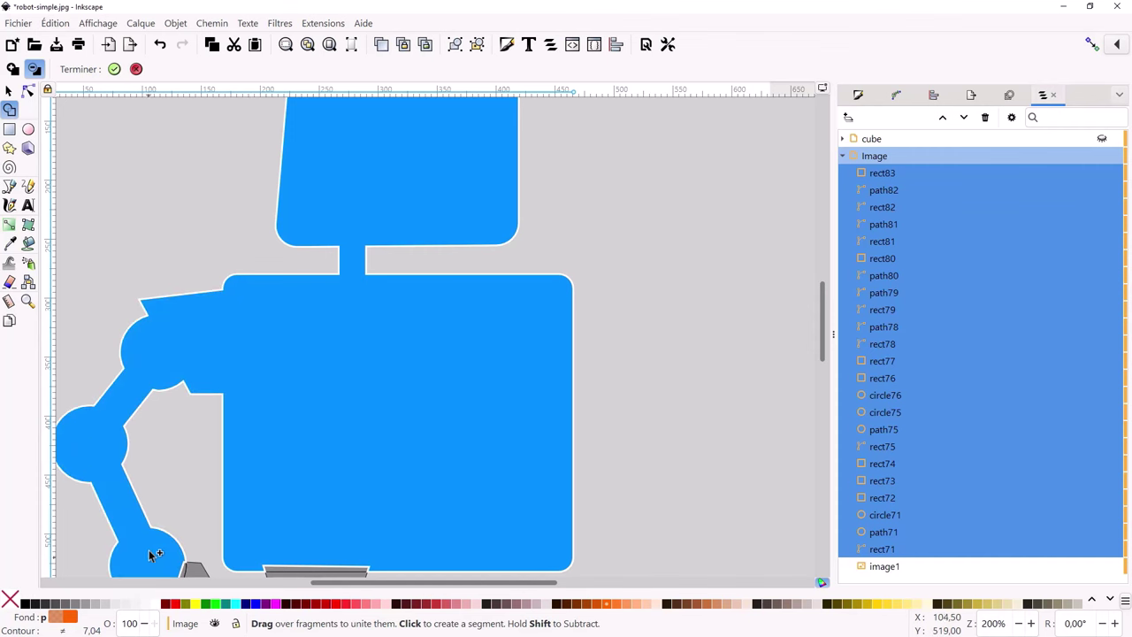
pyautogui.scroll(-4, 243, 429)
# Merge the gripper pieces, column and remaining small fragments into the blue shape
pyautogui.click(206, 411)
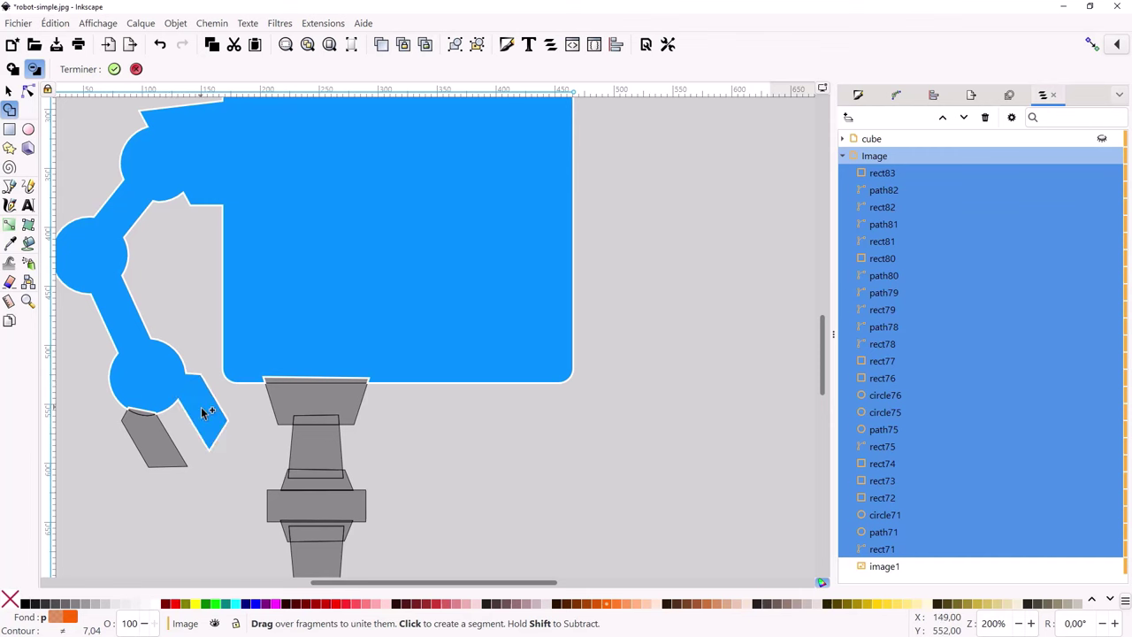
pyautogui.click(149, 429)
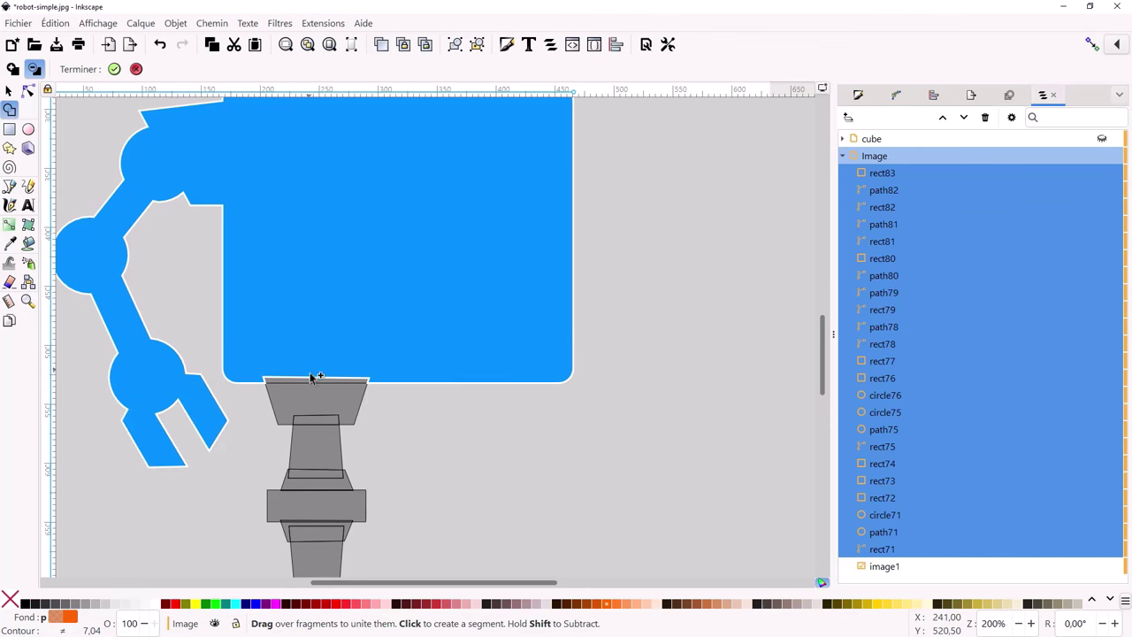
pyautogui.moveTo(310, 376); pyautogui.dragTo(321, 553)
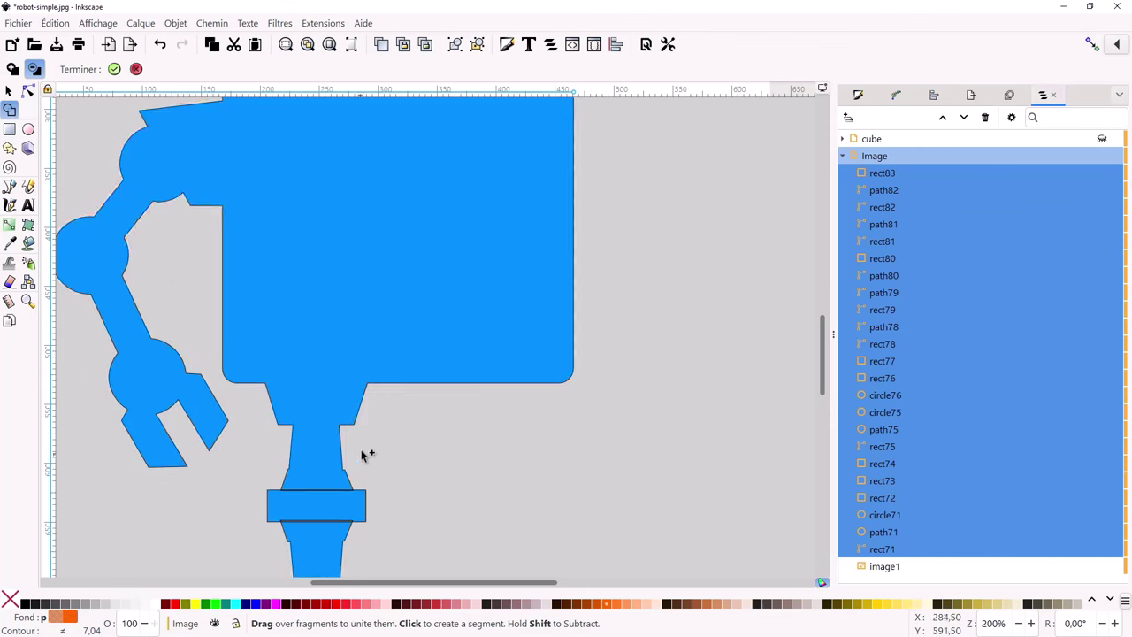
pyautogui.scroll(-4, 362, 454)
pyautogui.moveTo(341, 424)
pyautogui.mouseDown()
pyautogui.moveTo(321, 397)
pyautogui.moveTo(318, 466)
pyautogui.mouseUp()
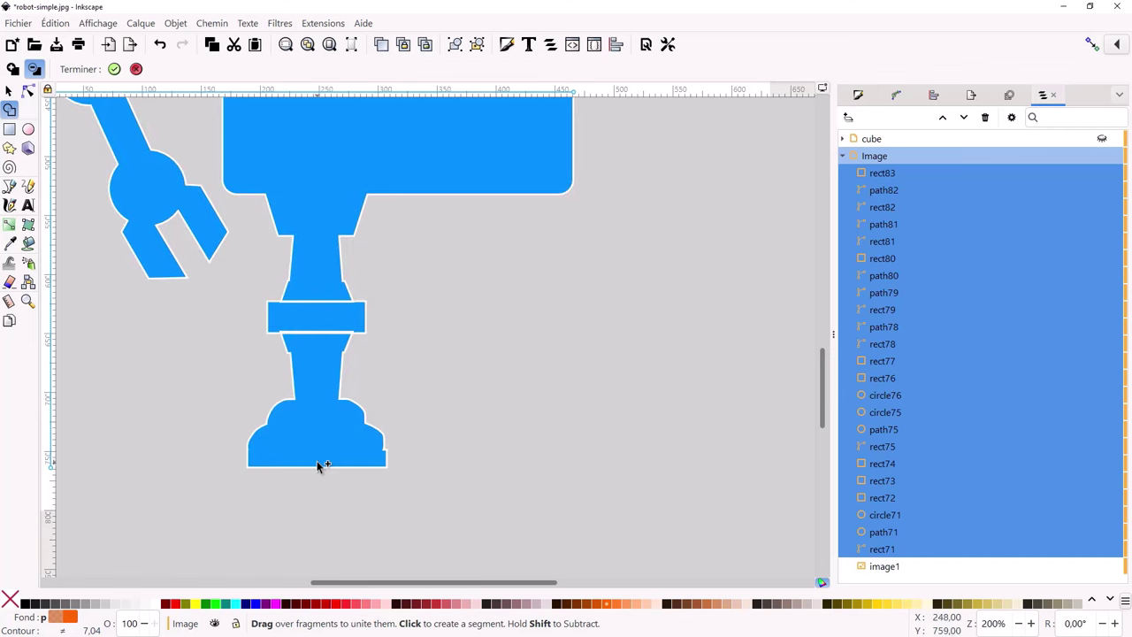
pyautogui.scroll(4, 384, 371)
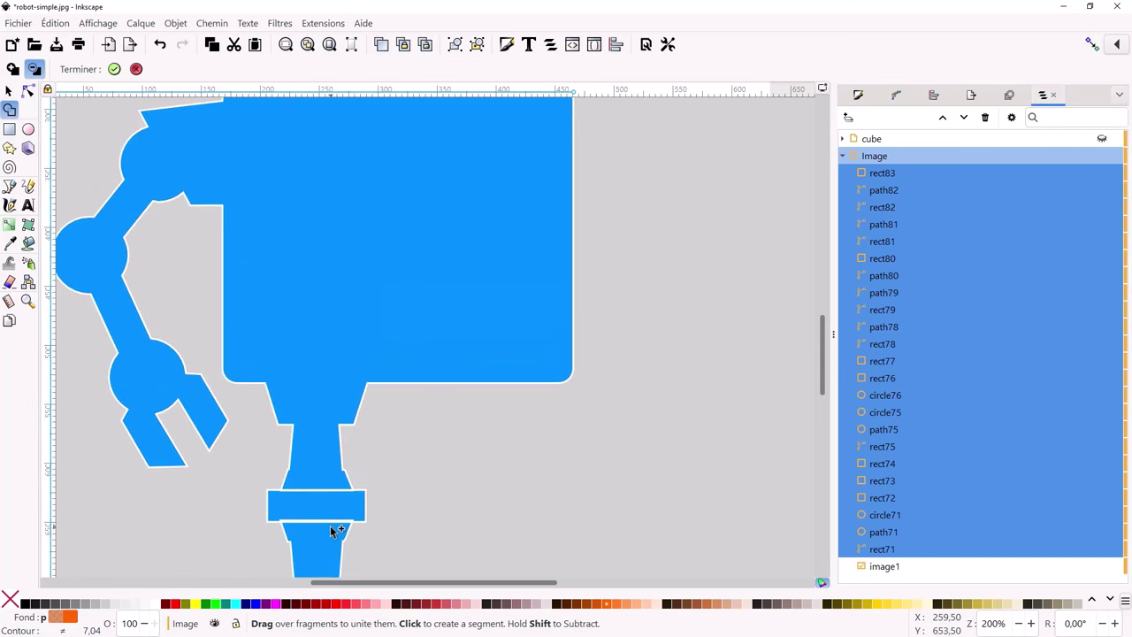
pyautogui.scroll(6, 332, 507)
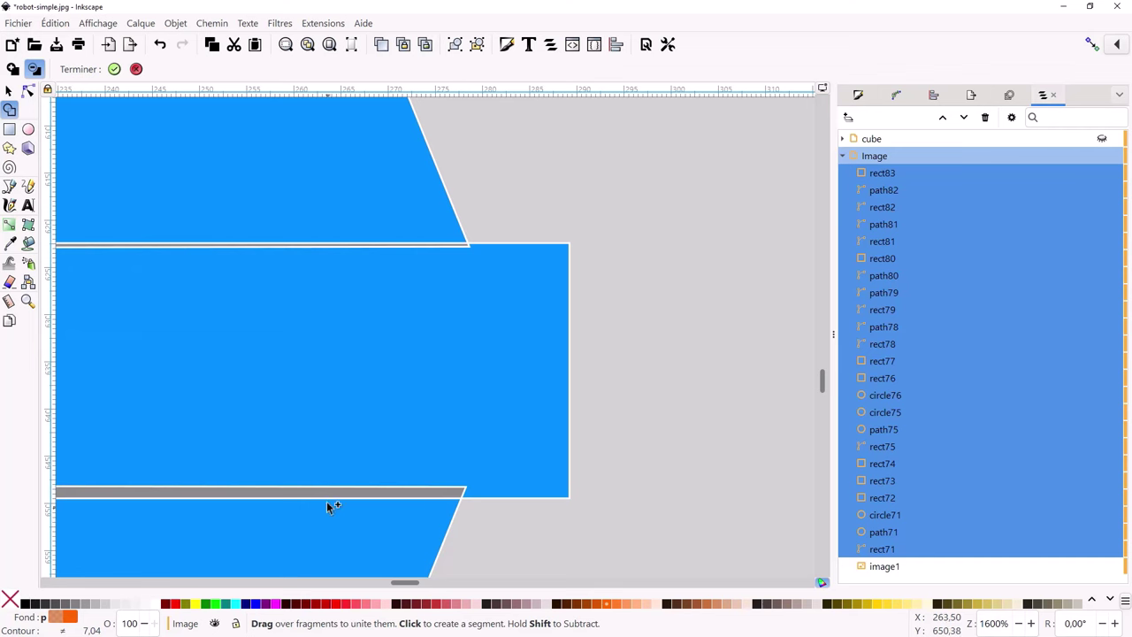
pyautogui.scroll(-3, 336, 442)
pyautogui.scroll(4, 350, 371)
pyautogui.moveTo(343, 282); pyautogui.dragTo(344, 292)
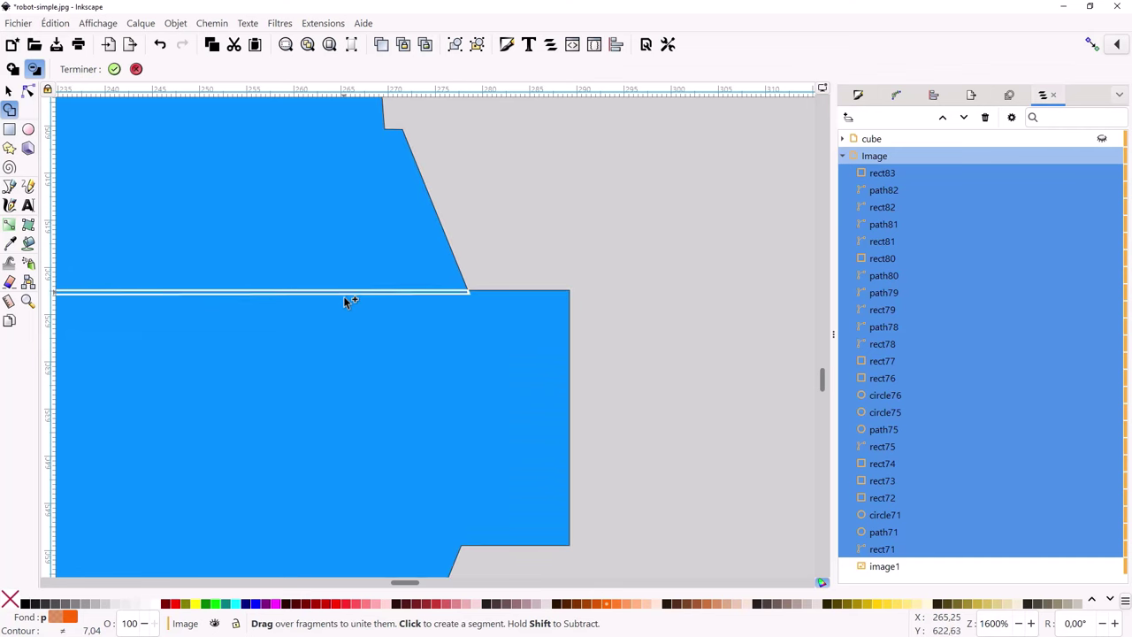
pyautogui.scroll(-1, 350, 279)
pyautogui.scroll(-1, 350, 280)
pyautogui.scroll(-3, 350, 280)
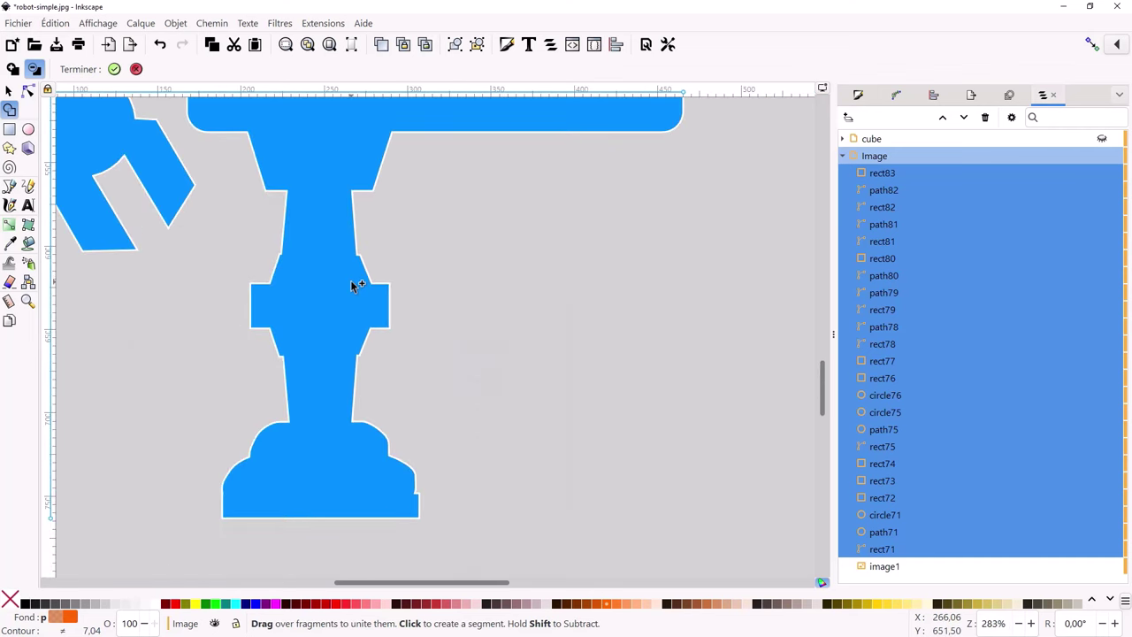
pyautogui.scroll(3, 350, 277)
pyautogui.scroll(4, 351, 277)
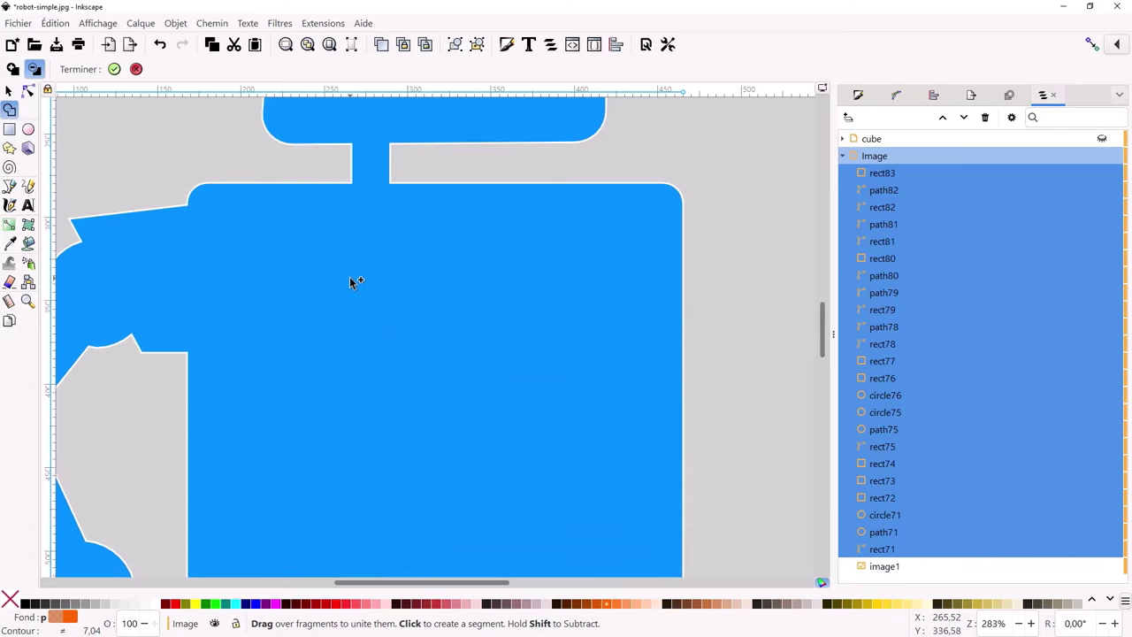
pyautogui.scroll(-2, 349, 277)
pyautogui.scroll(-1, 350, 280)
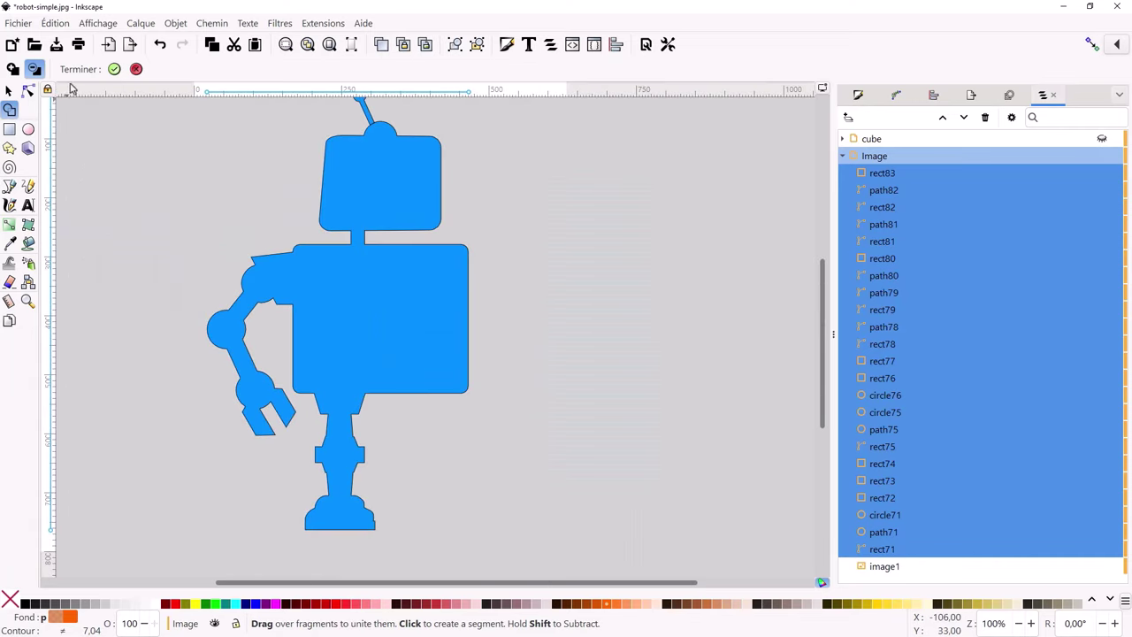
# Finish Shape Builder into one path and show the cube layer again
pyautogui.press('Return')
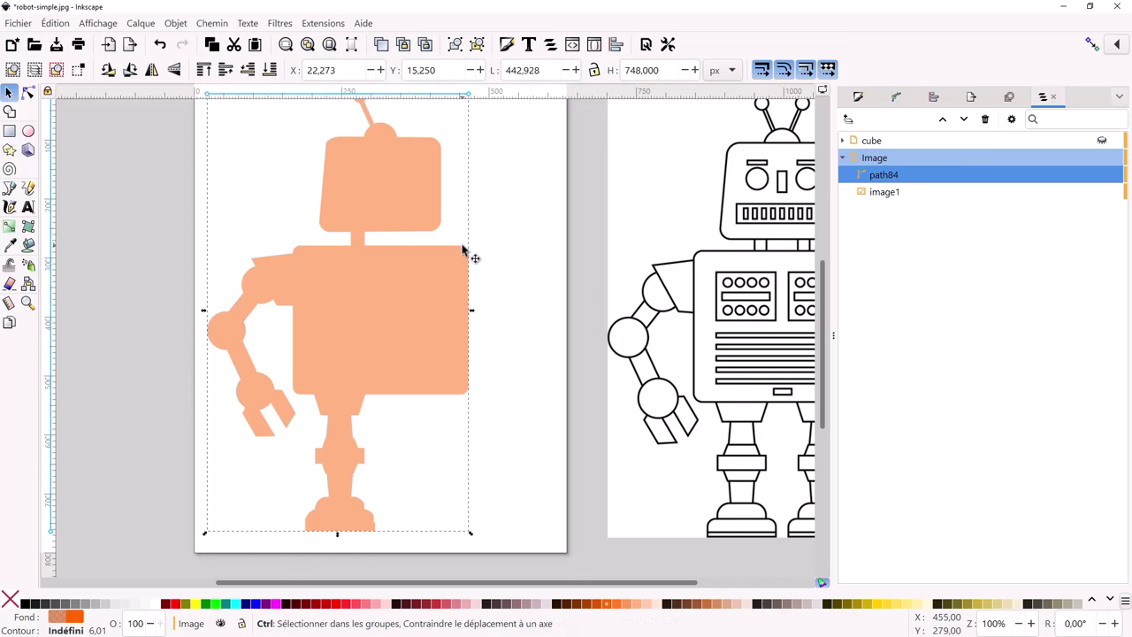
pyautogui.keyDown('ctrl'); pyautogui.scroll(-1, 462, 246); pyautogui.keyUp('ctrl')
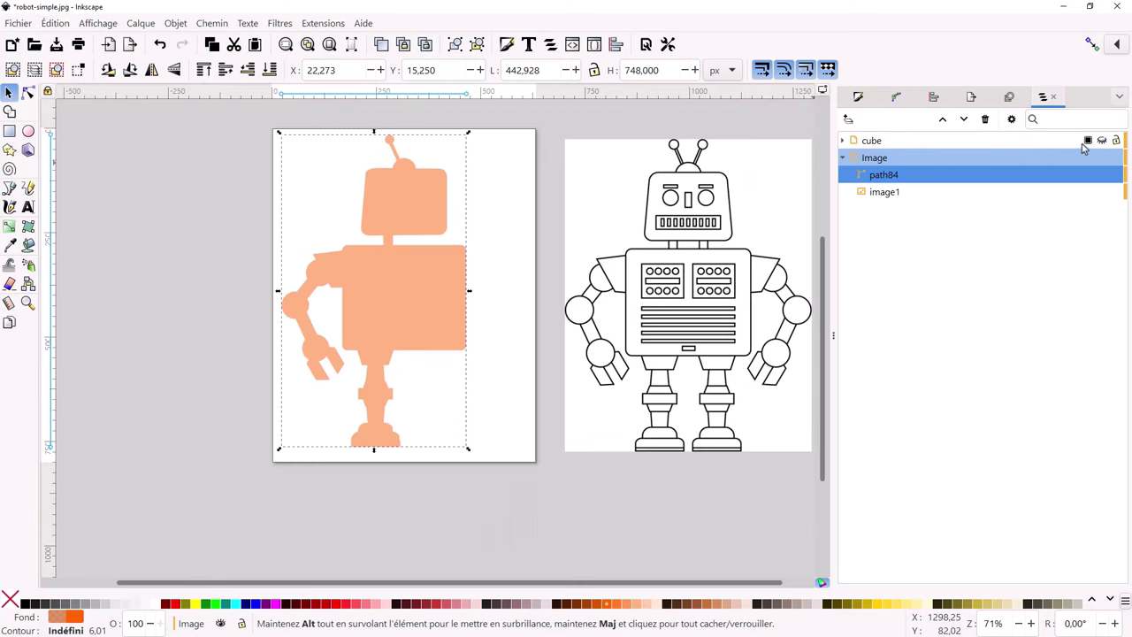
pyautogui.click(1102, 141)
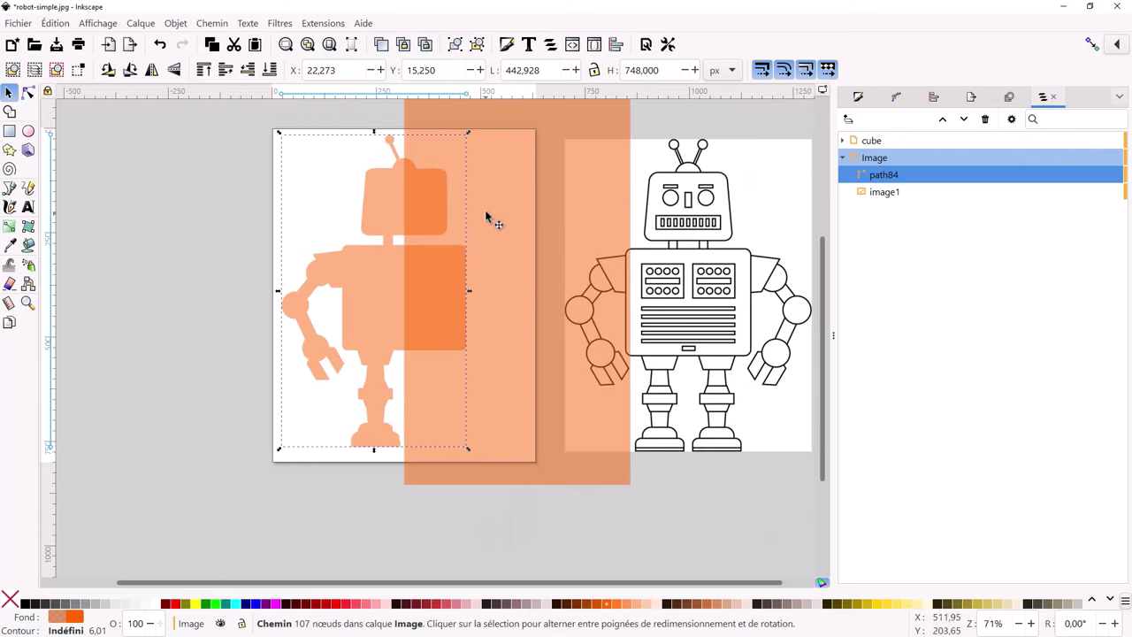
# Subtract the orange rectangle from the robot silhouette with Path > Difference
pyautogui.click(616, 135)
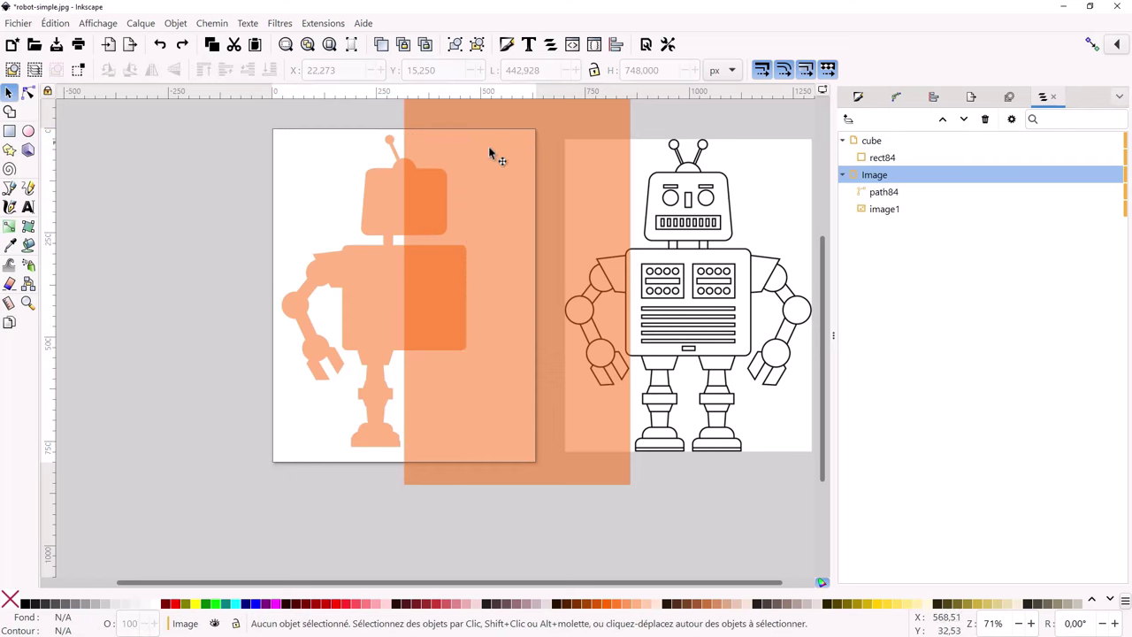
pyautogui.click(384, 208)
pyautogui.keyDown('shift'); pyautogui.click(505, 121); pyautogui.keyUp('shift')
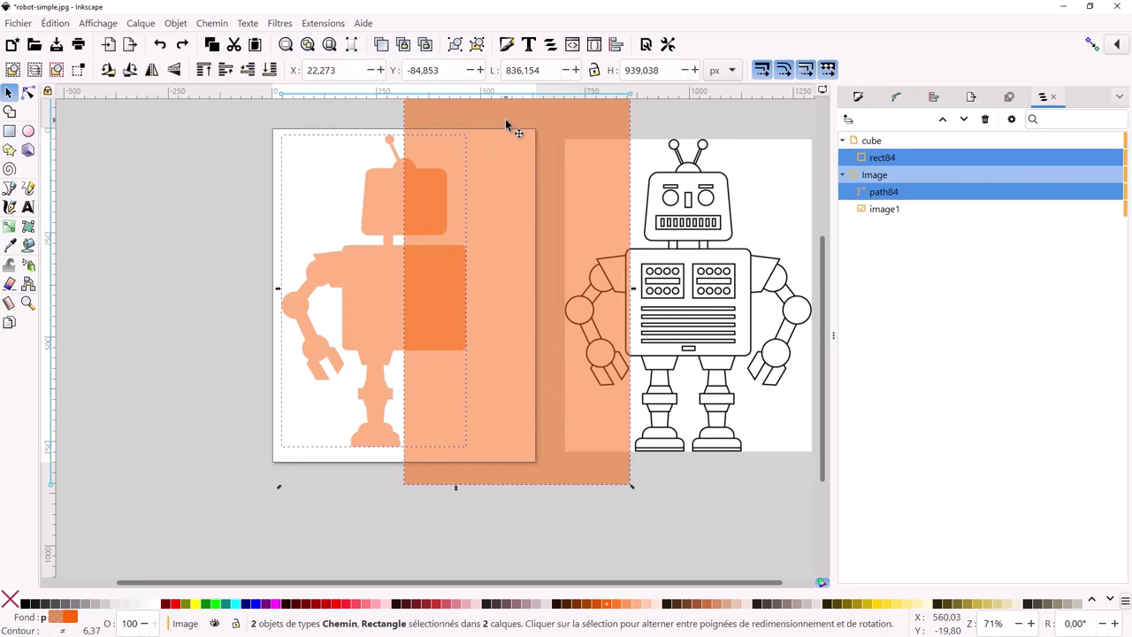
pyautogui.click(211, 23)
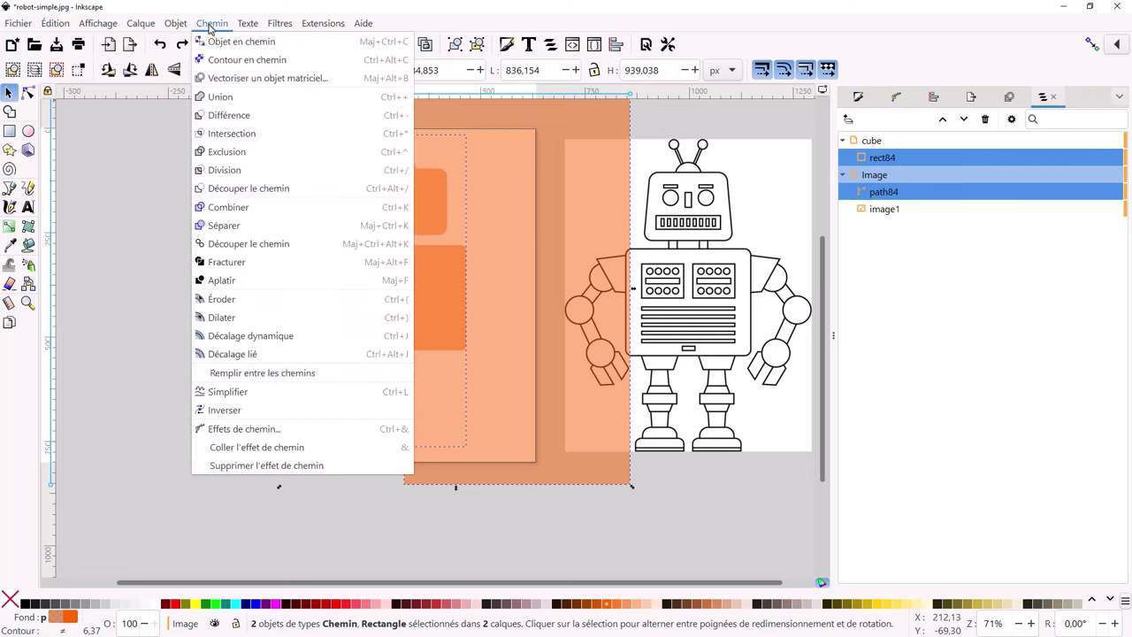
pyautogui.click(229, 119)
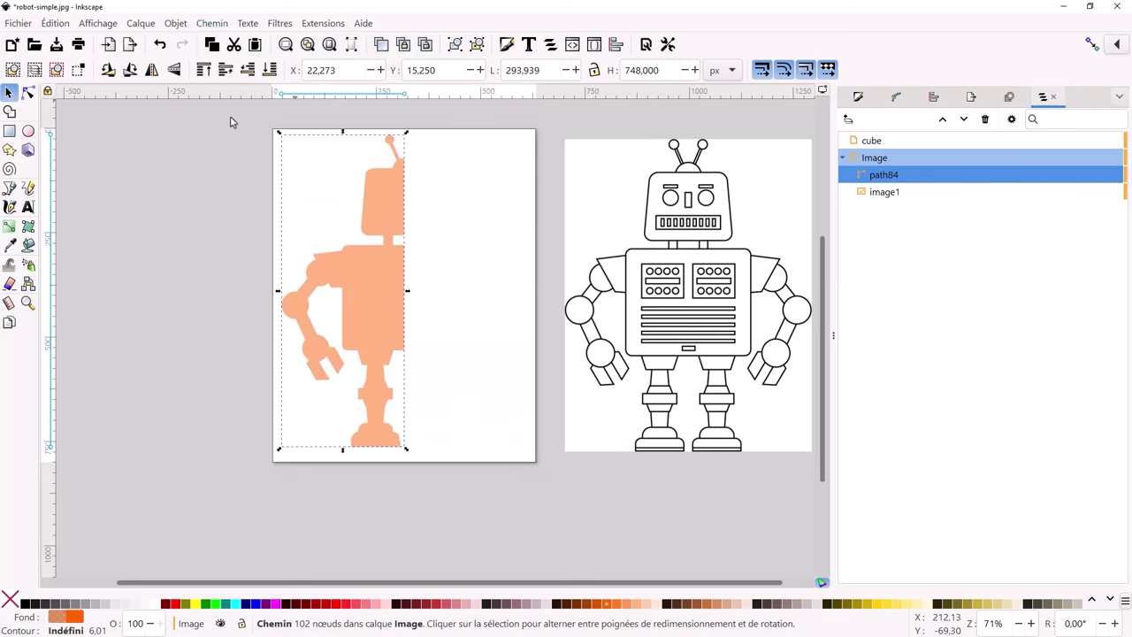
pyautogui.click(420, 134)
# Apply the Reflet miroir path effect to the half-robot path84
pyautogui.click(389, 245)
pyautogui.click(212, 23)
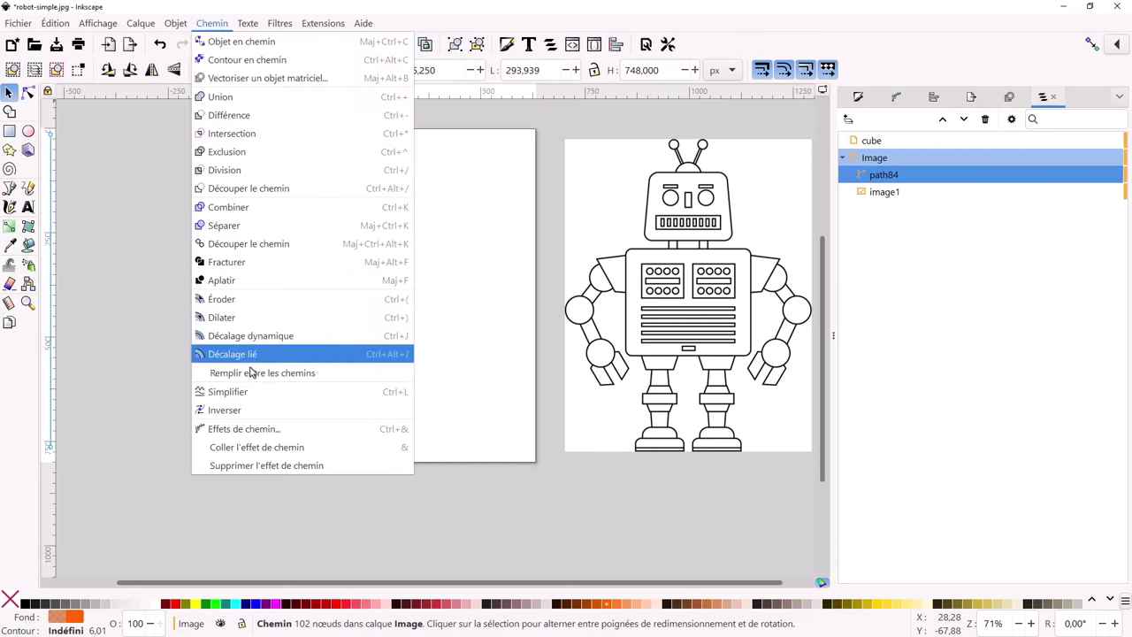
pyautogui.click(243, 429)
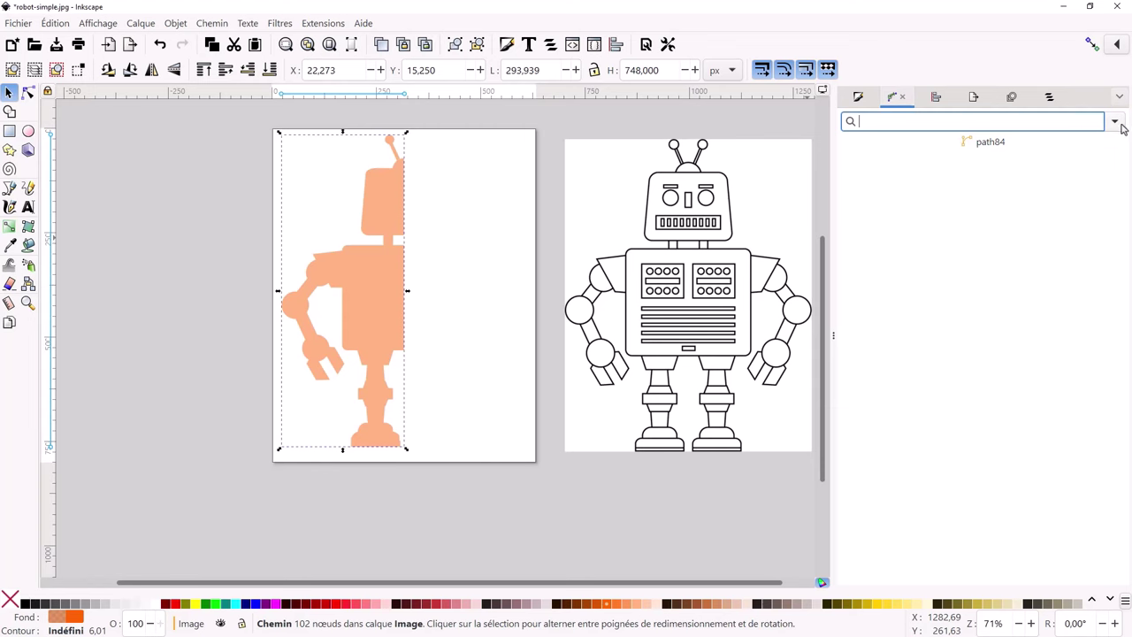
pyautogui.click(1116, 123)
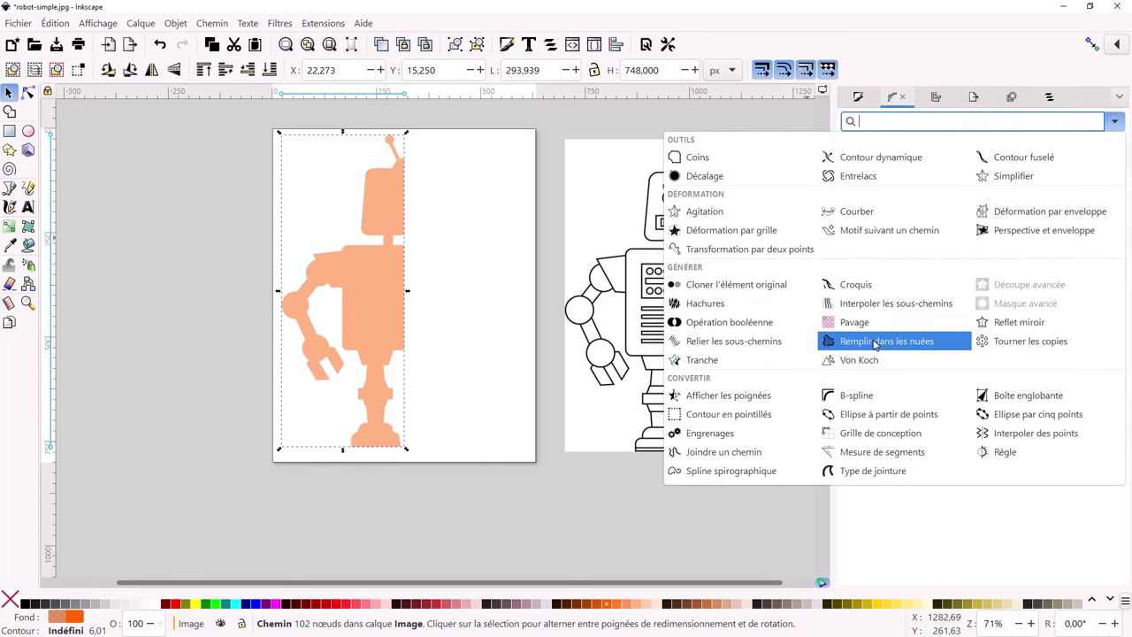
pyautogui.click(1004, 326)
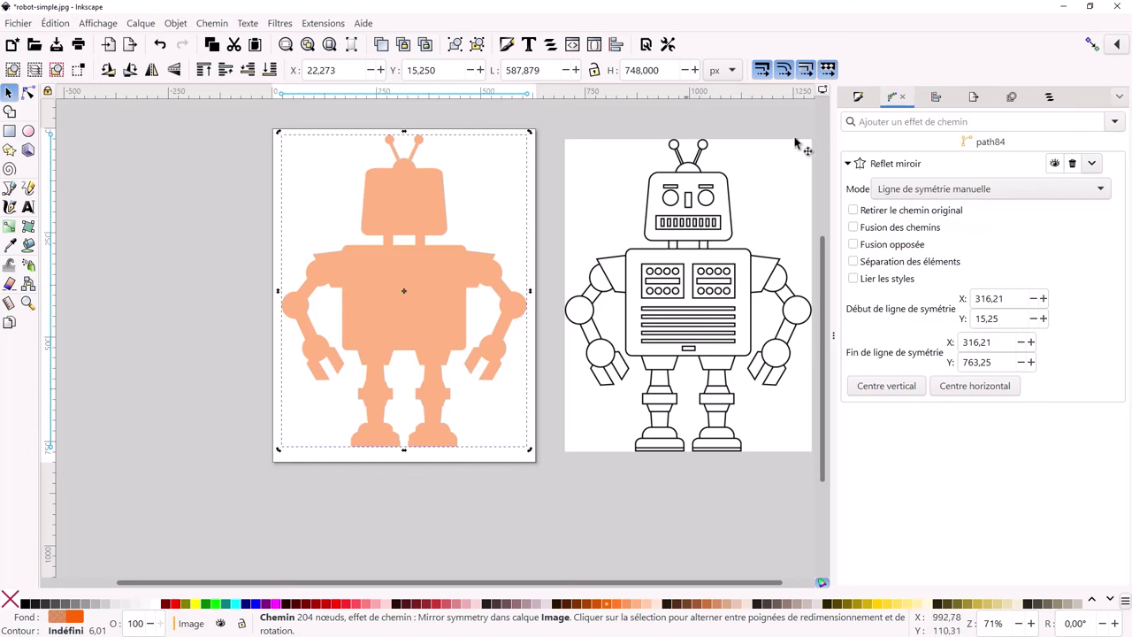
pyautogui.click(871, 119)
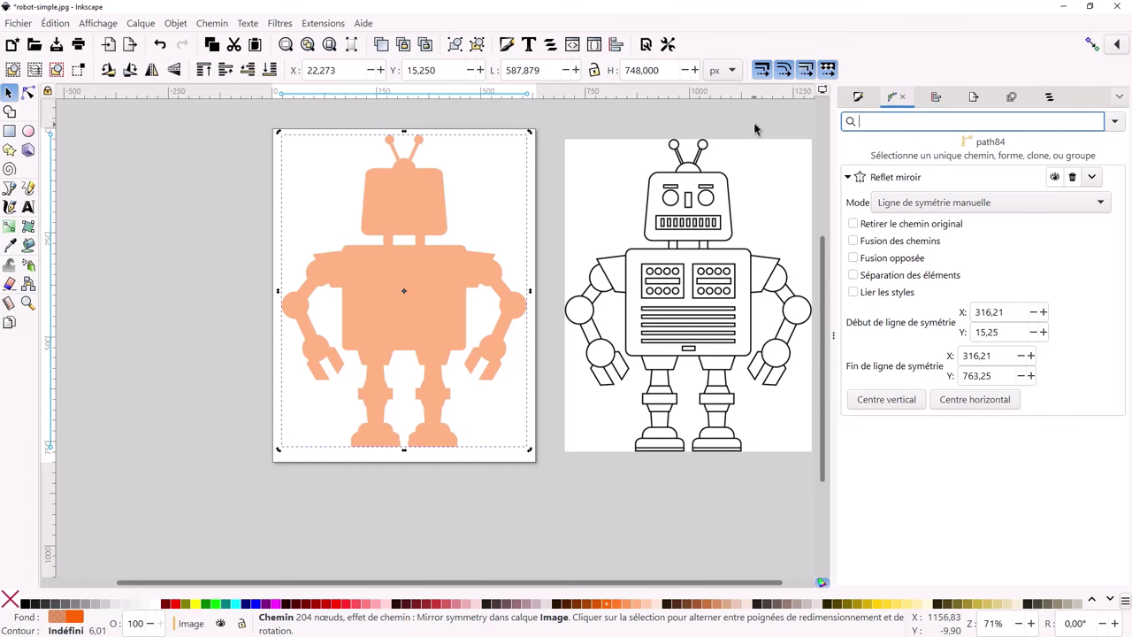
# Give the robot a solid black stroke and tick Fusion des chemins in the mirror effect
pyautogui.click(857, 97)
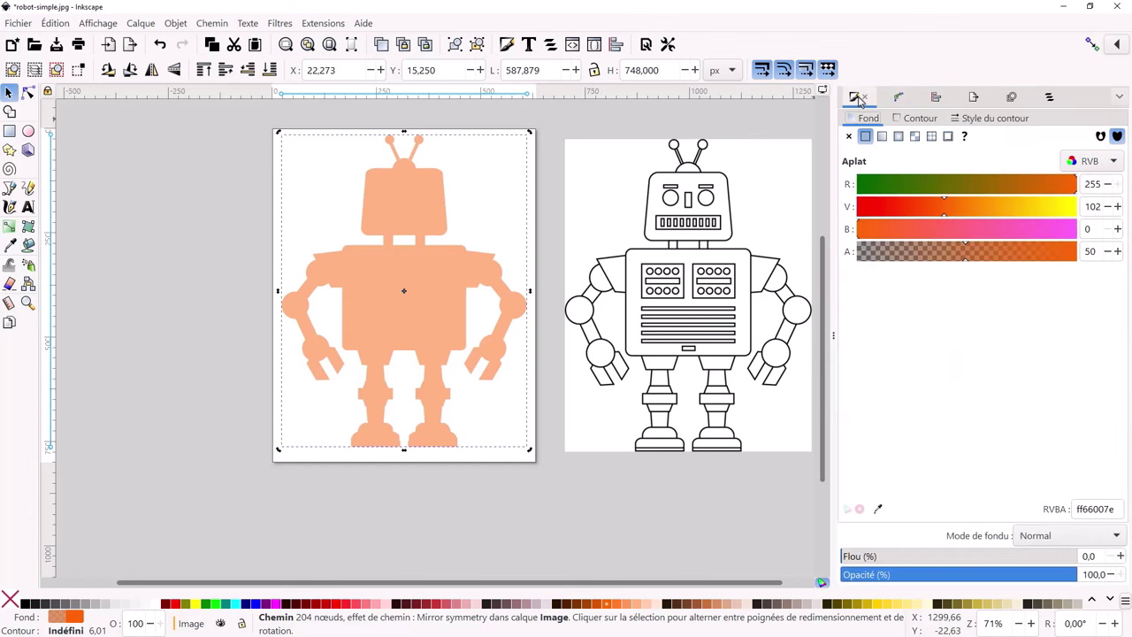
pyautogui.click(914, 120)
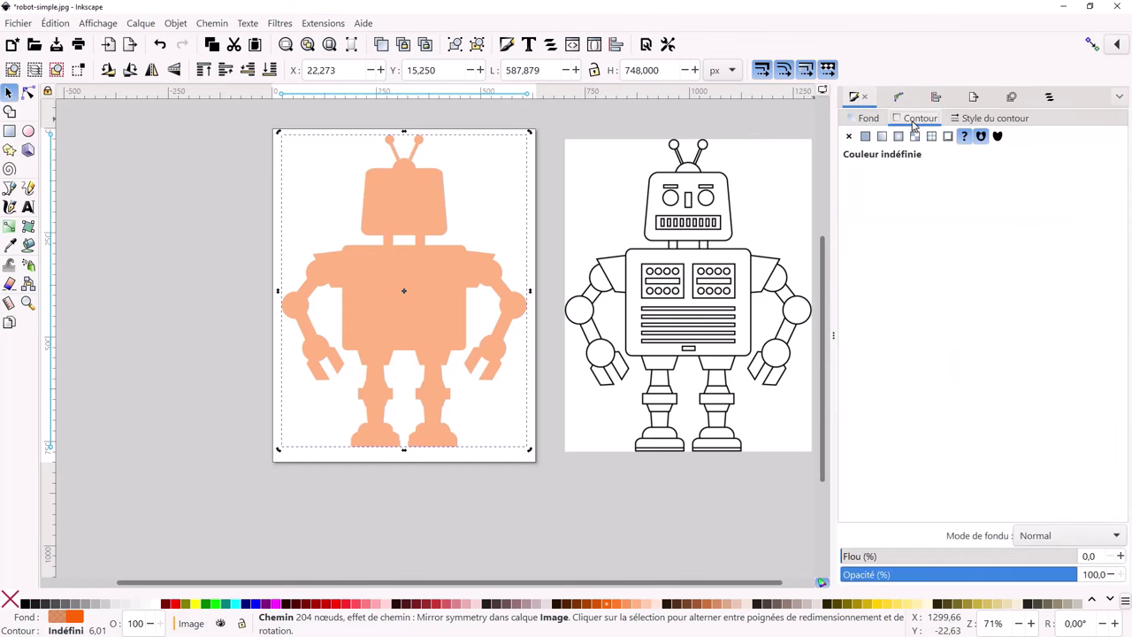
pyautogui.click(866, 136)
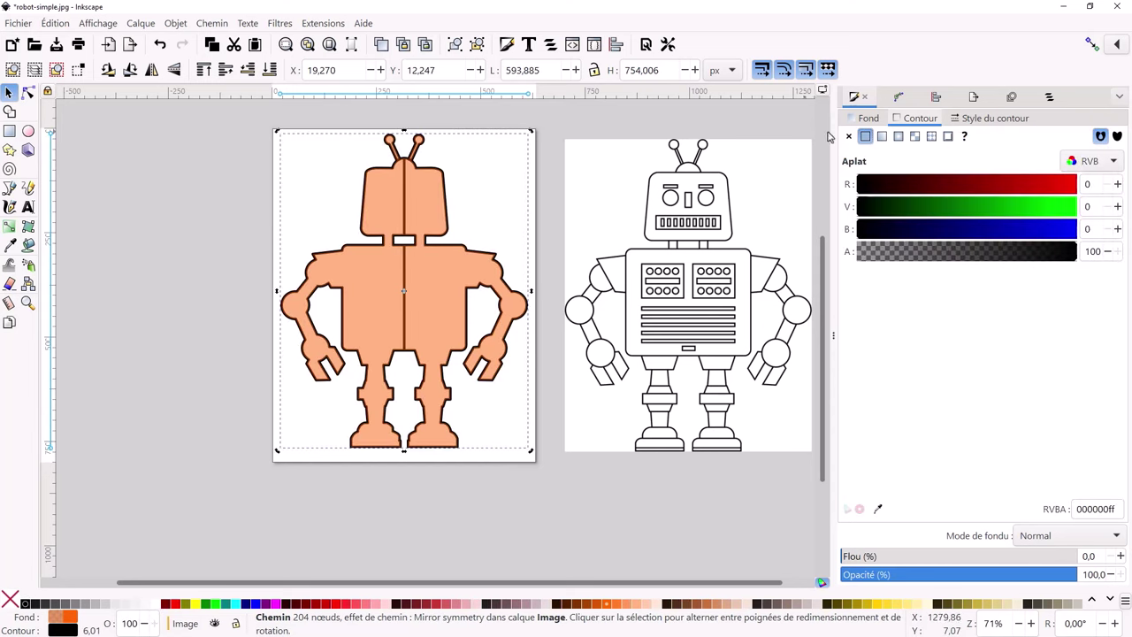
pyautogui.click(898, 98)
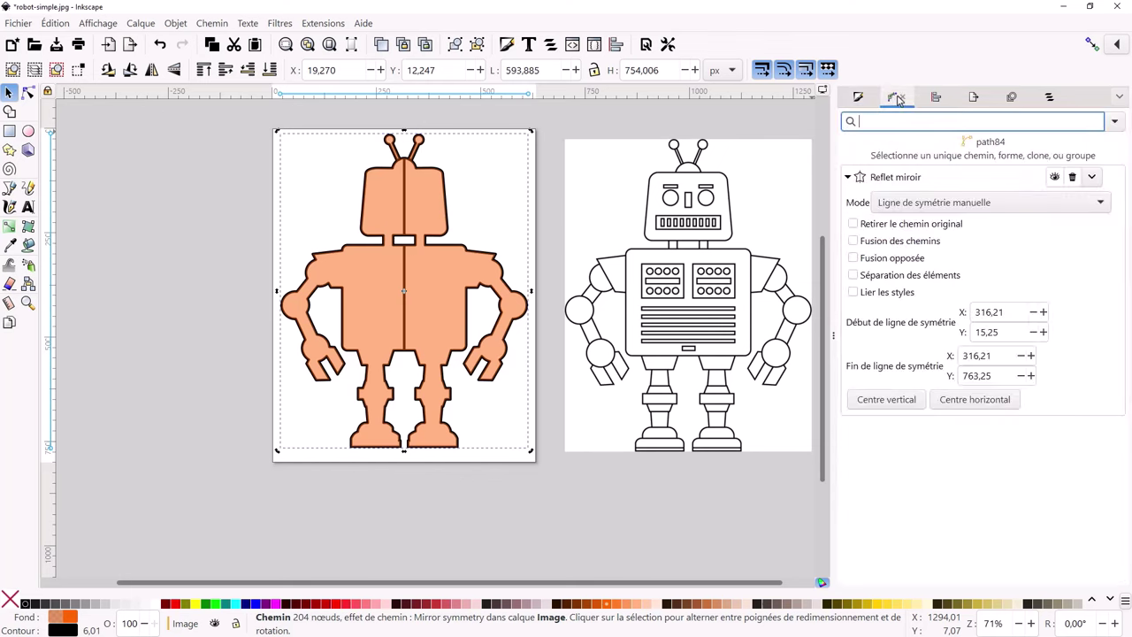
pyautogui.click(853, 241)
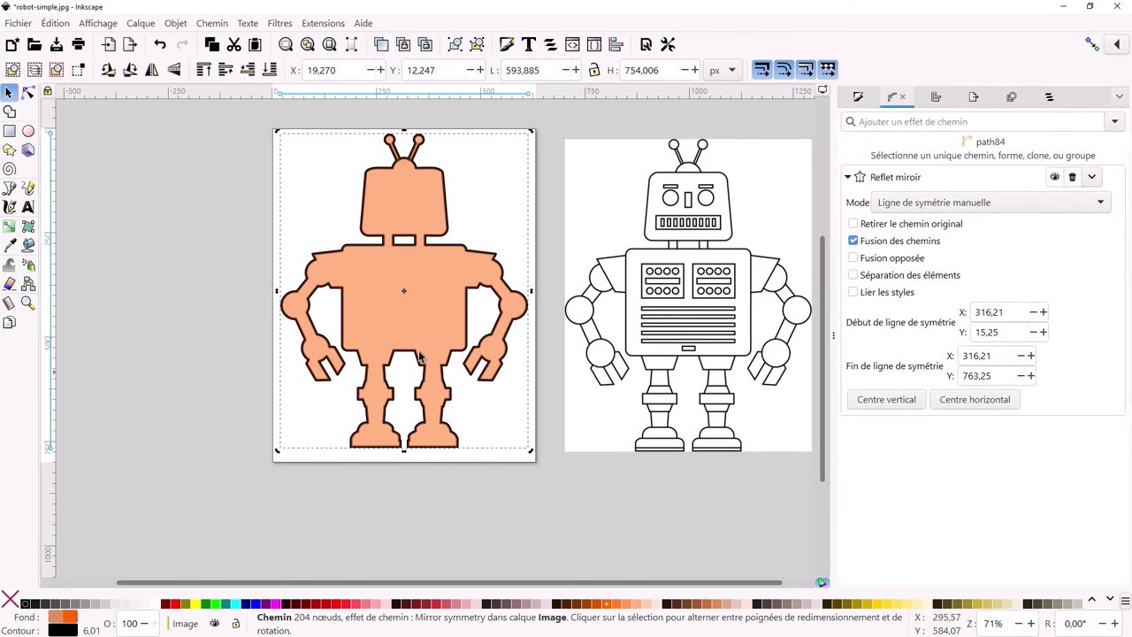